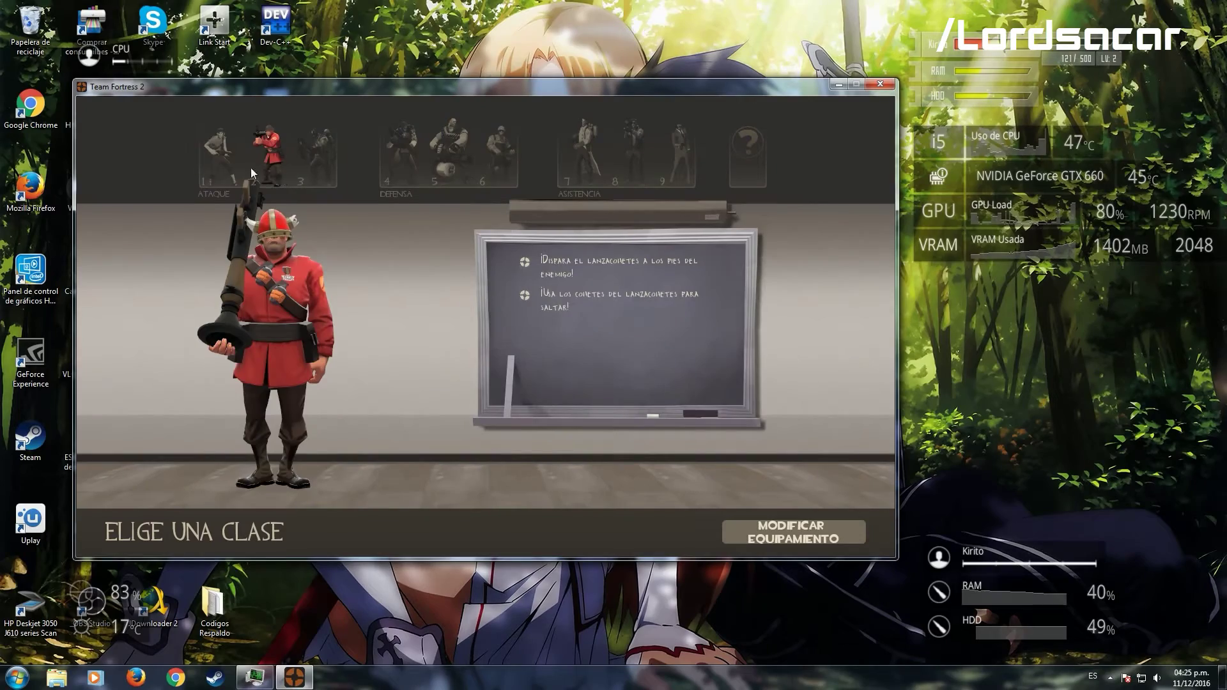
Step: Join the Team Fortress 2 match as attack class 1 and switch through its three weapons in the spawn room
click(212, 160)
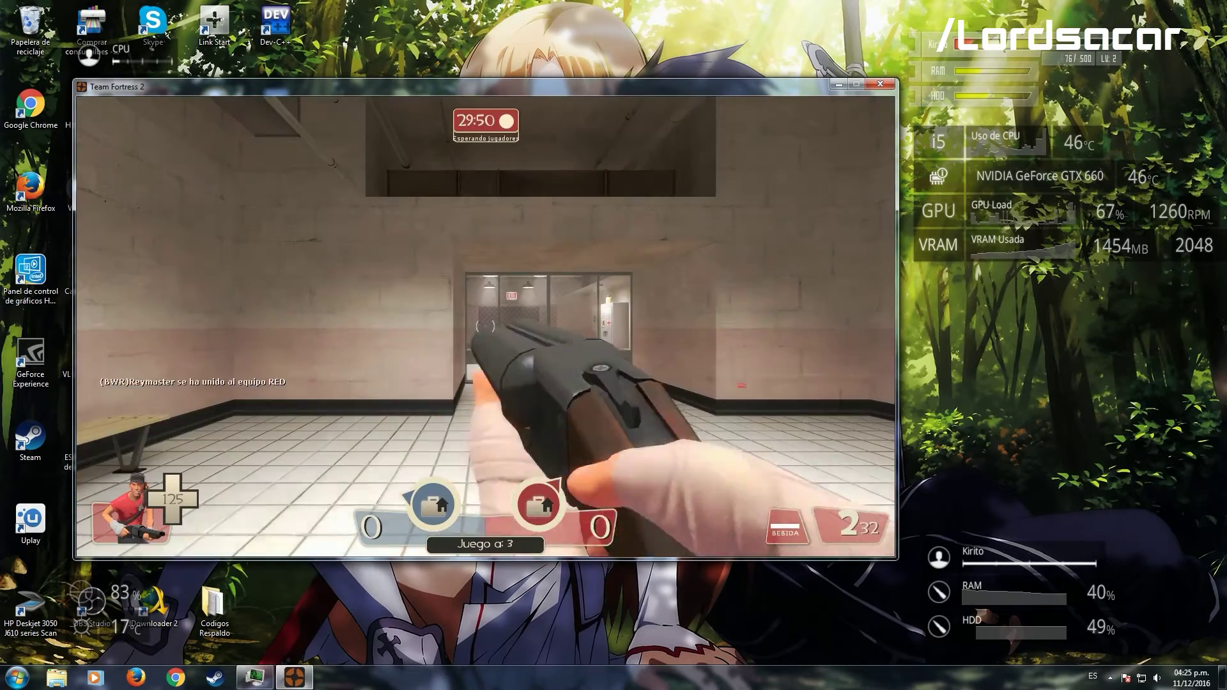
key(2)
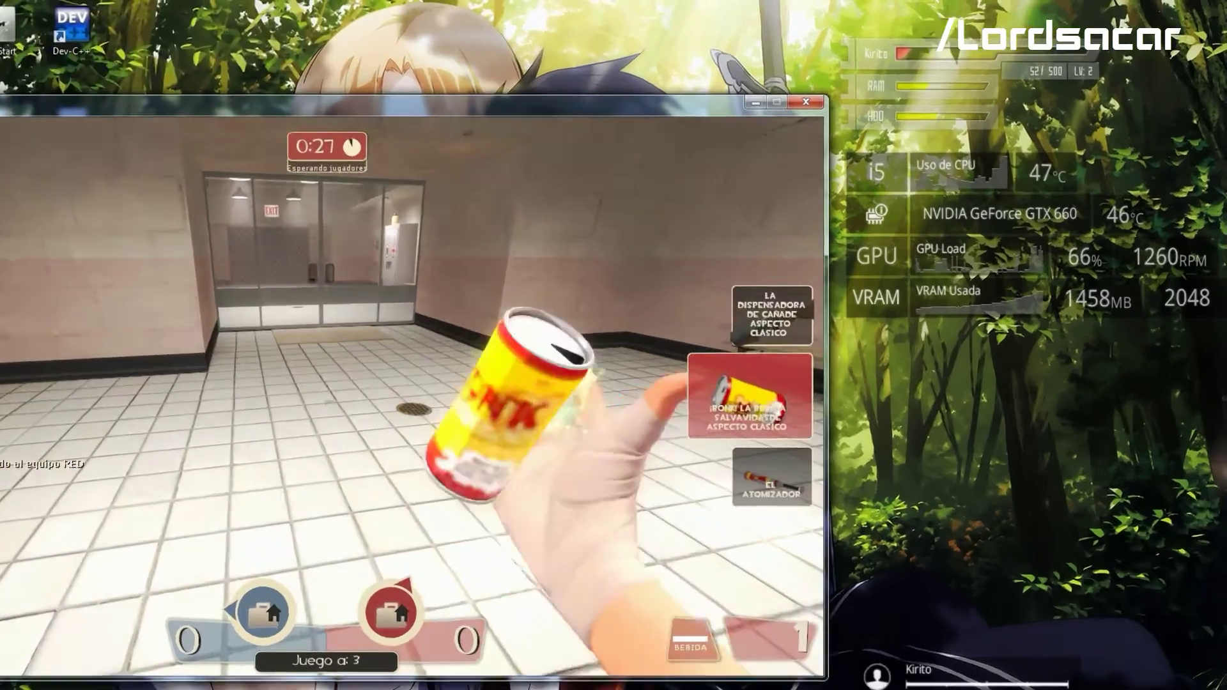
key(3)
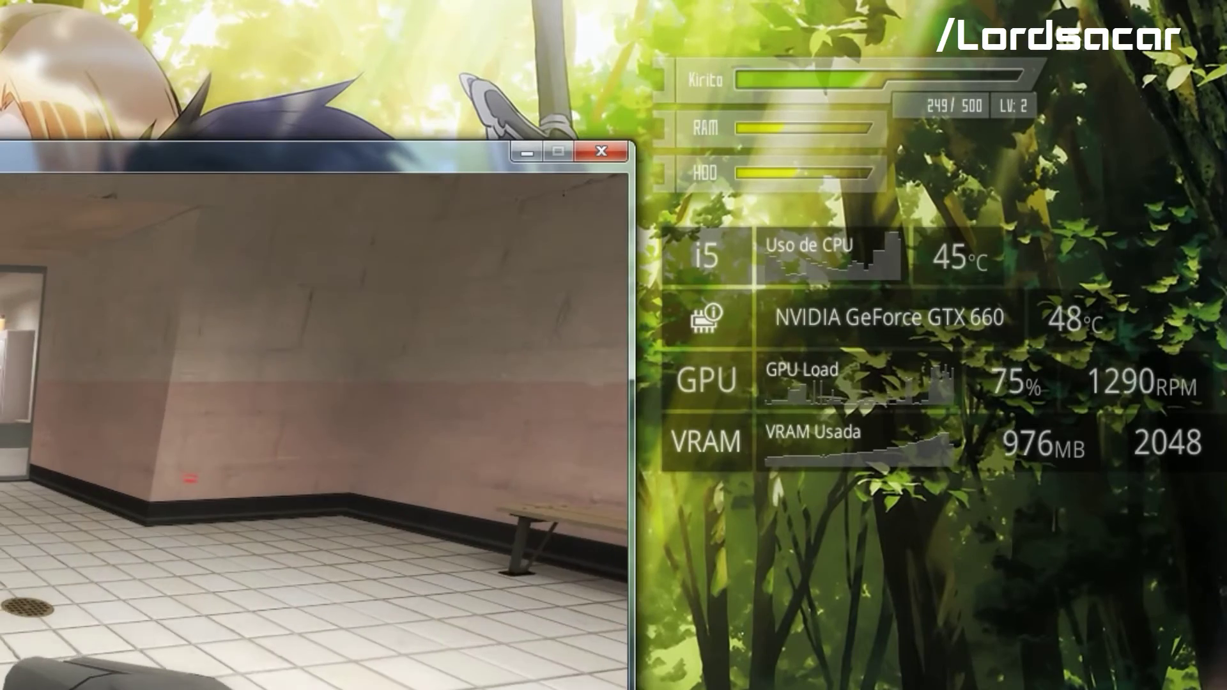
key(w)
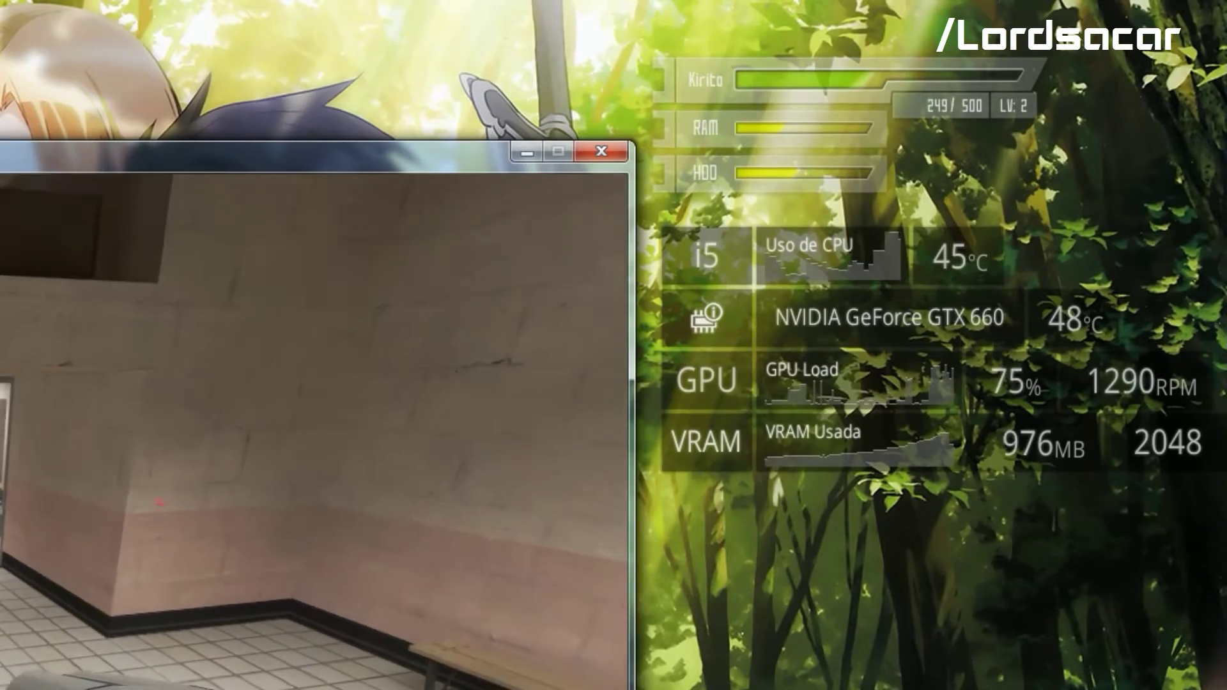
key(1)
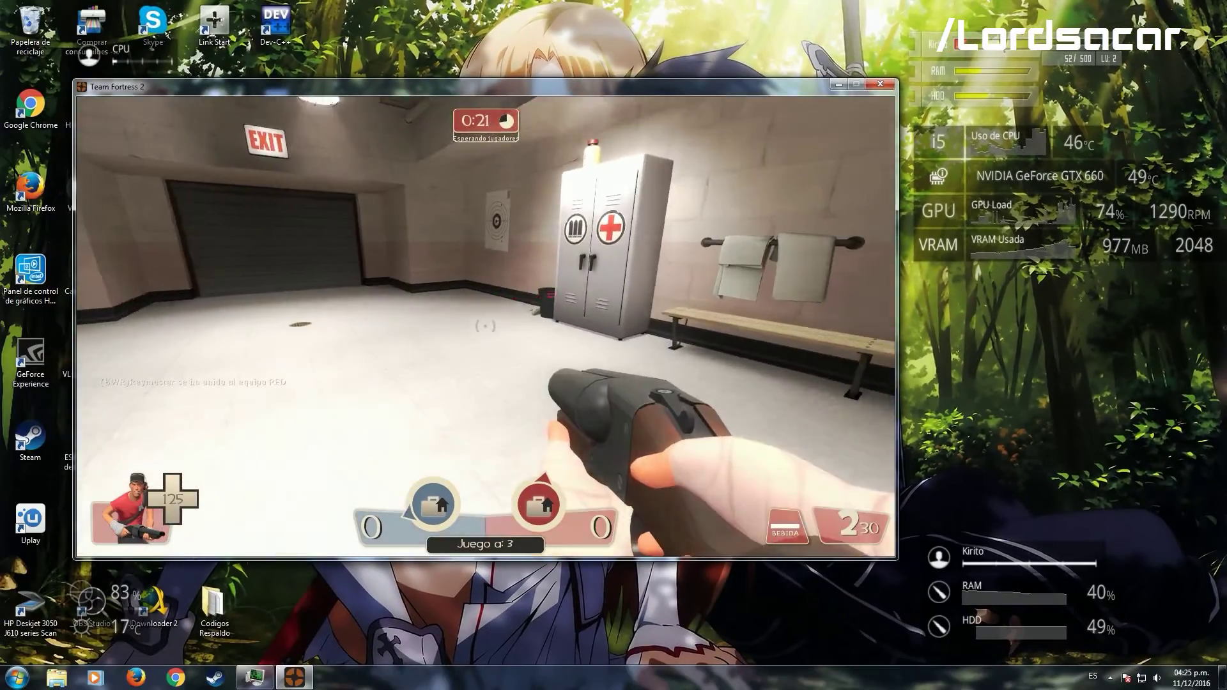
Step: Run from the spawn room to the exterior overlook, switching weapons on the way, then fire and reload the shotgun
key(w)
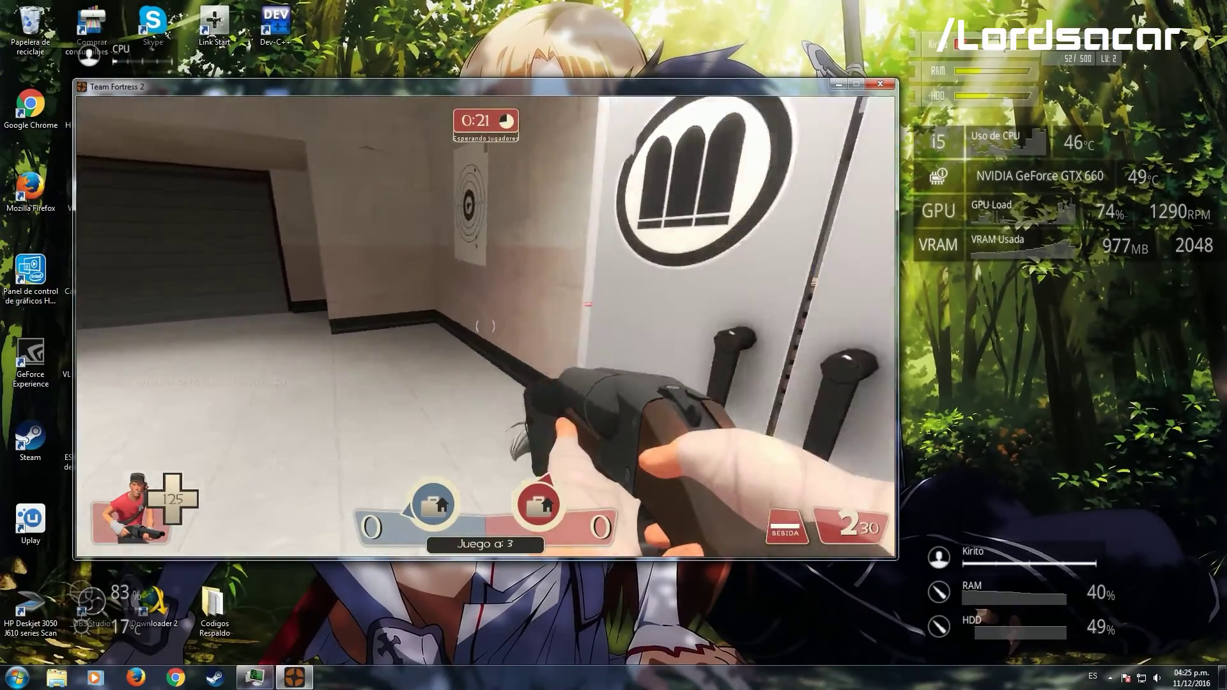
key(3)
key(w)
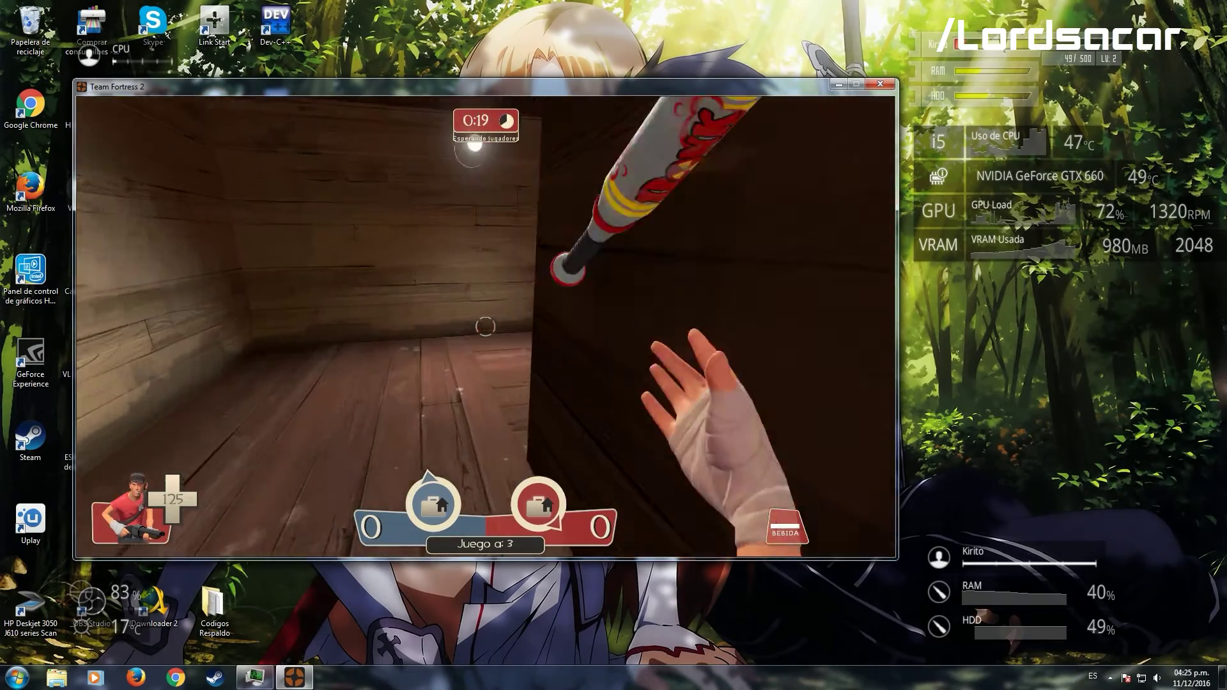
key(1)
key(2)
key(1)
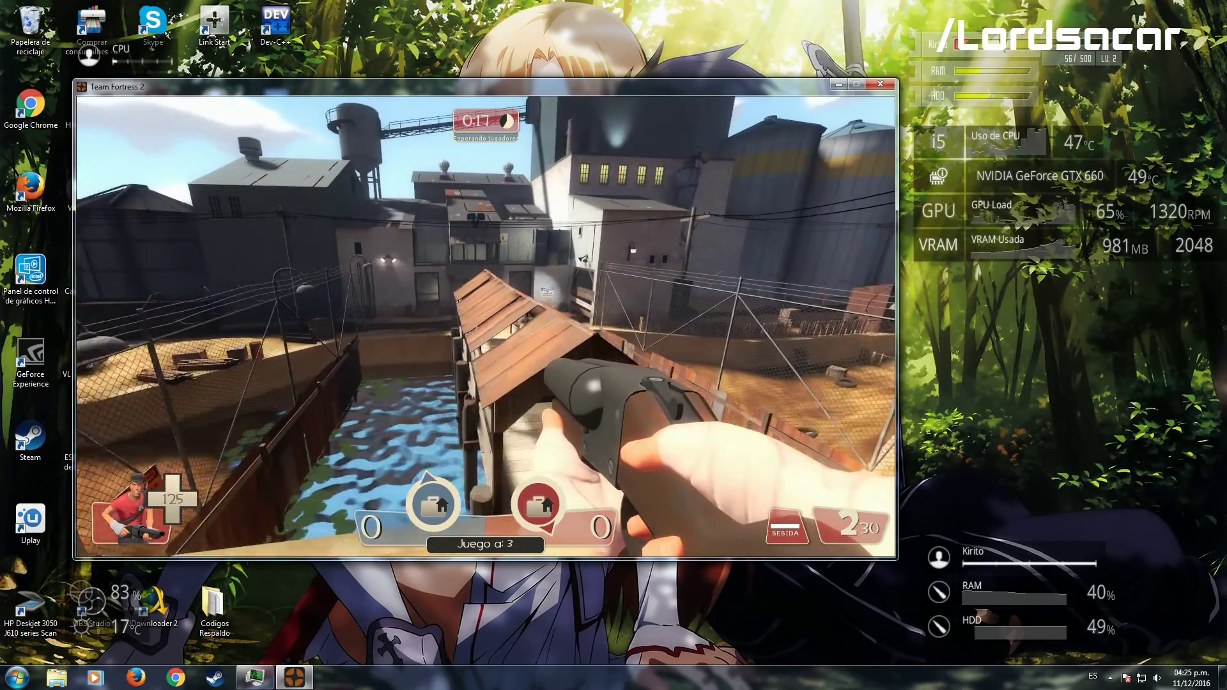
click(485, 326)
key(w)
key(r)
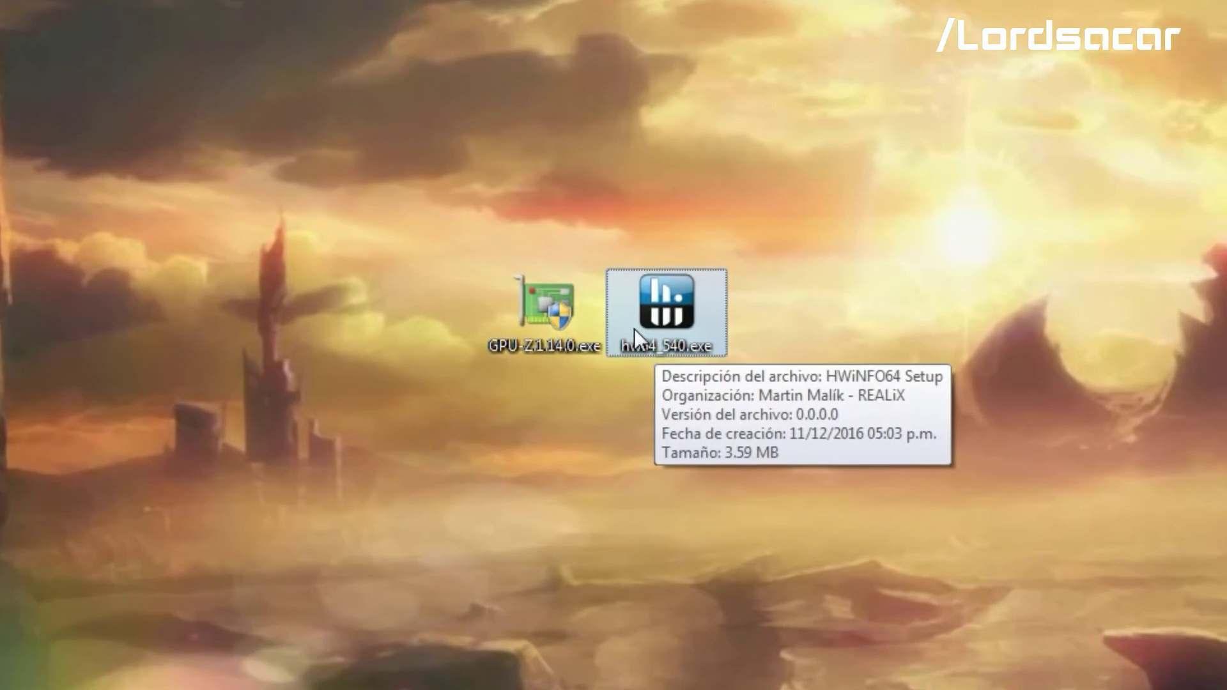
Step: Run GPU-Z.1.14.0.exe, agree to install it, and keep Start Menu shortcuts without a desktop shortcut
click(560, 278)
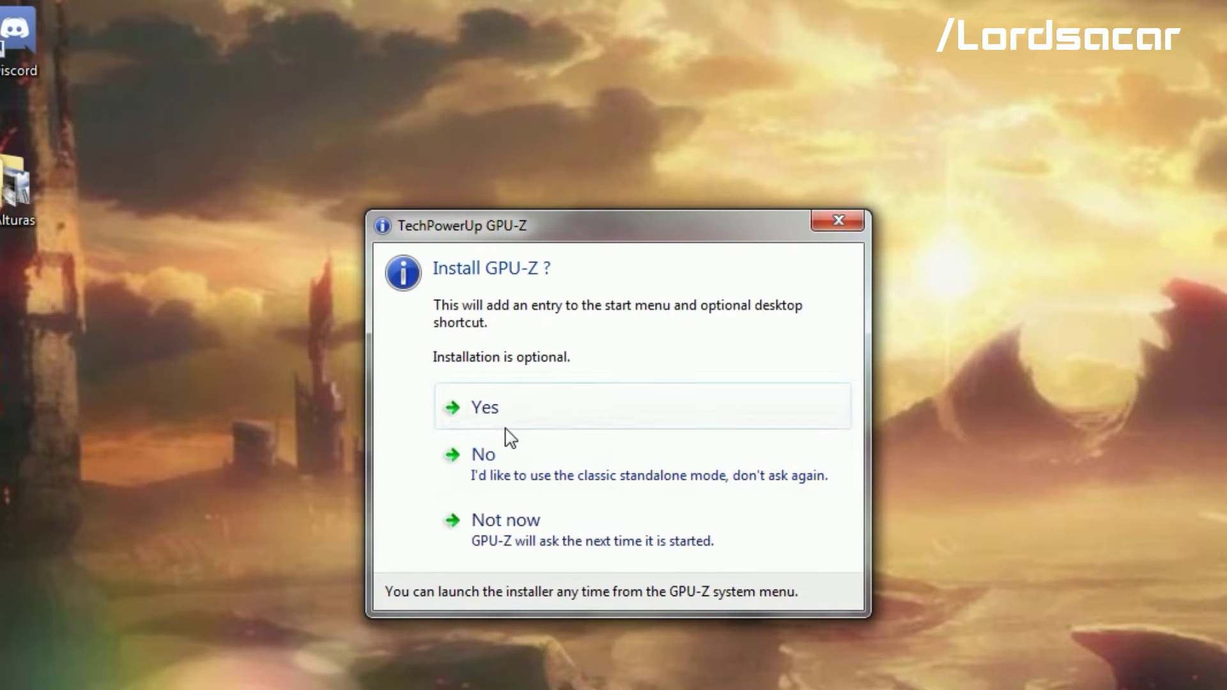
click(542, 417)
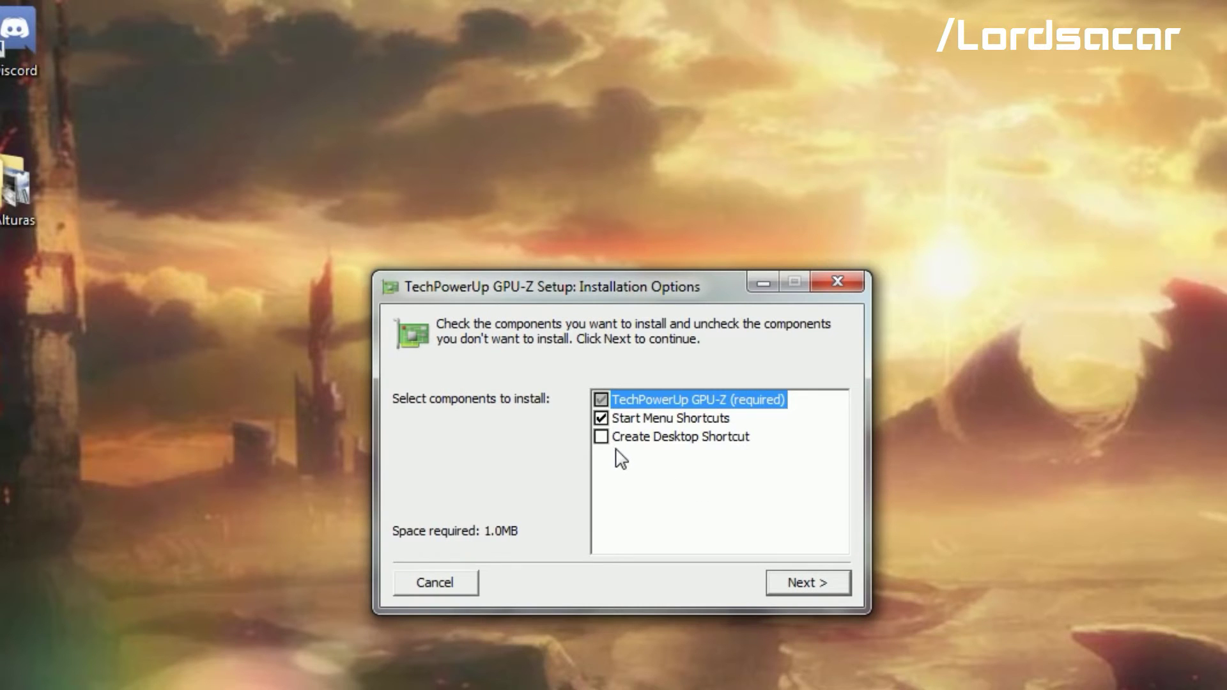
click(602, 438)
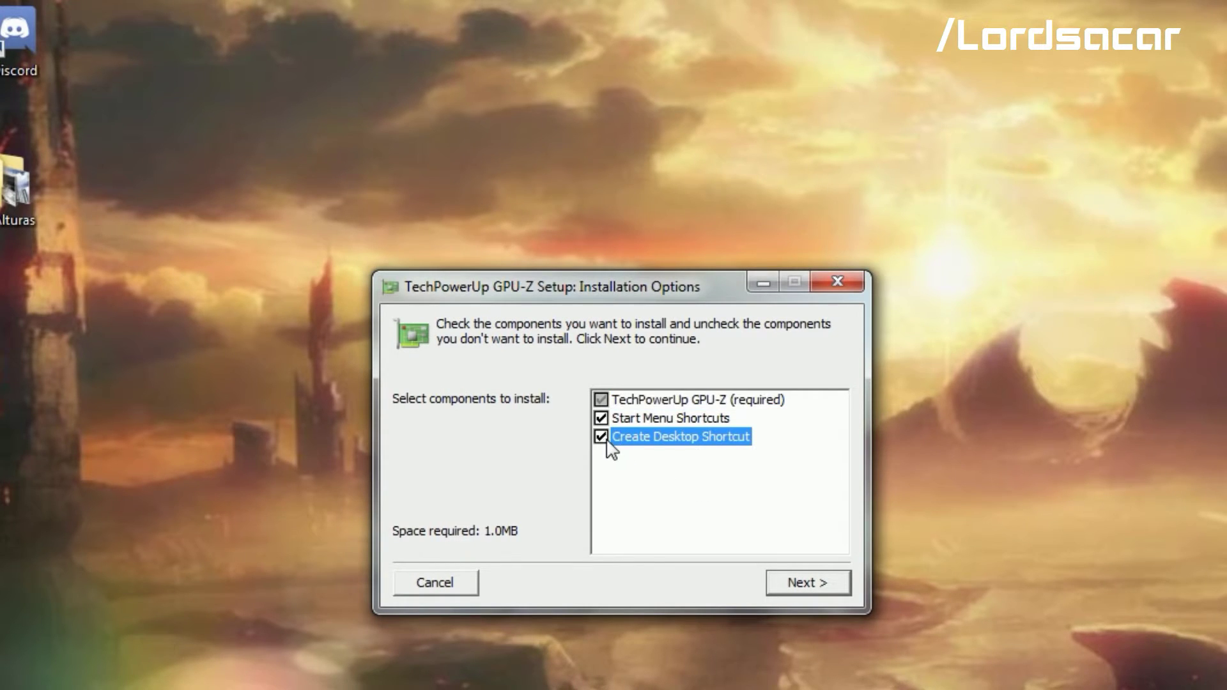
click(607, 441)
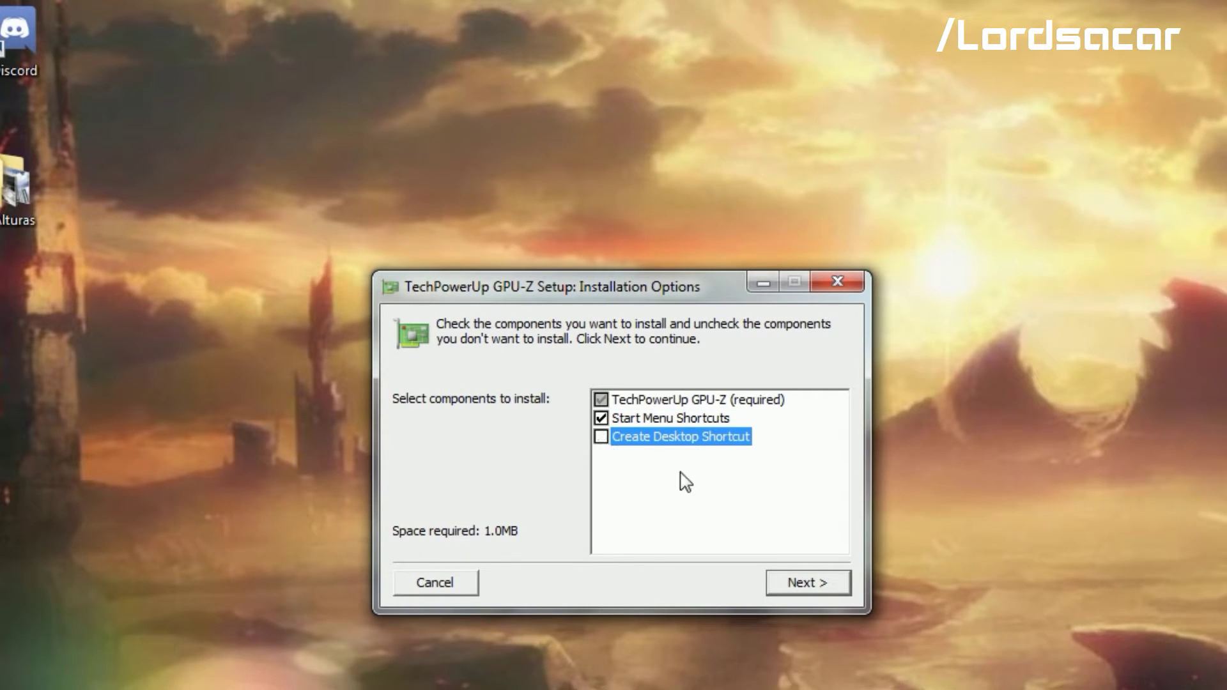
click(793, 584)
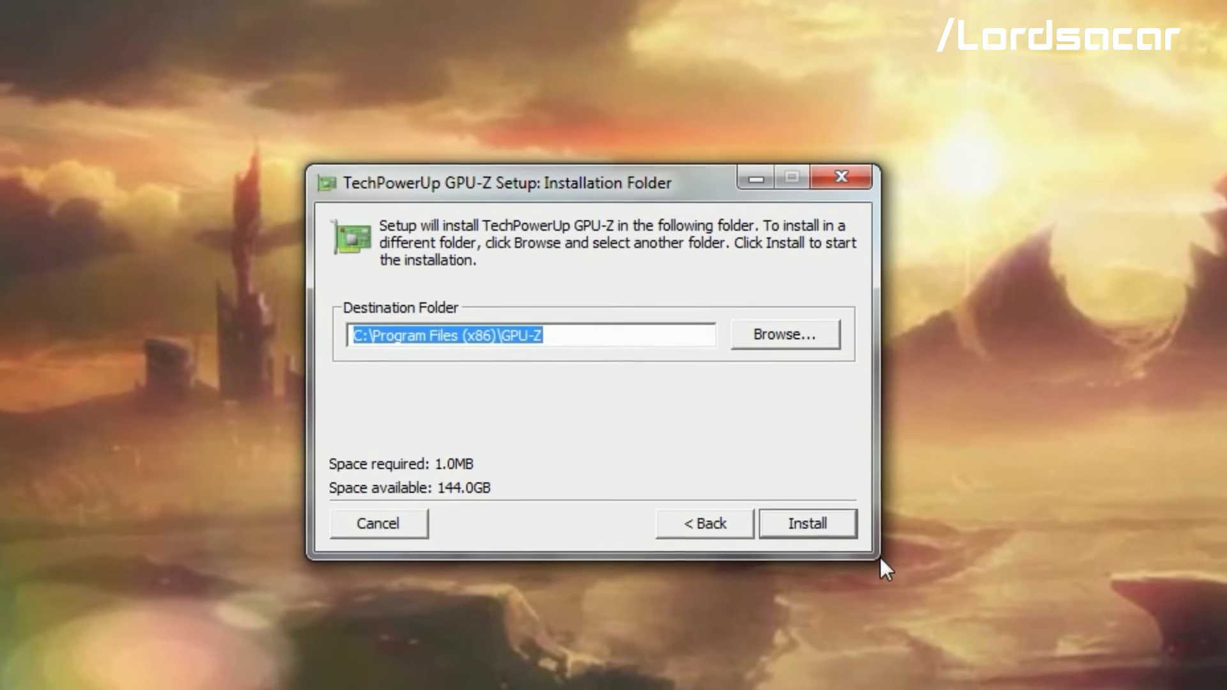
Step: Install GPU-Z into C:\Program Files (x86)\GPU-Z and close the completed setup
click(619, 326)
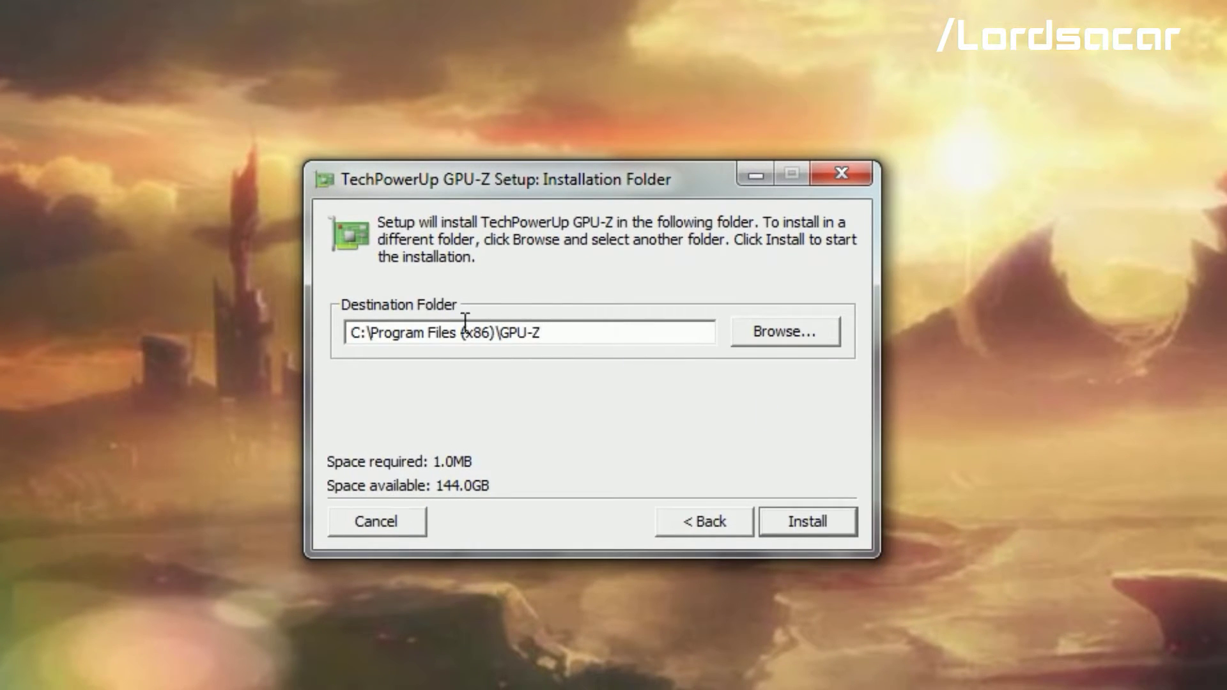
click(803, 530)
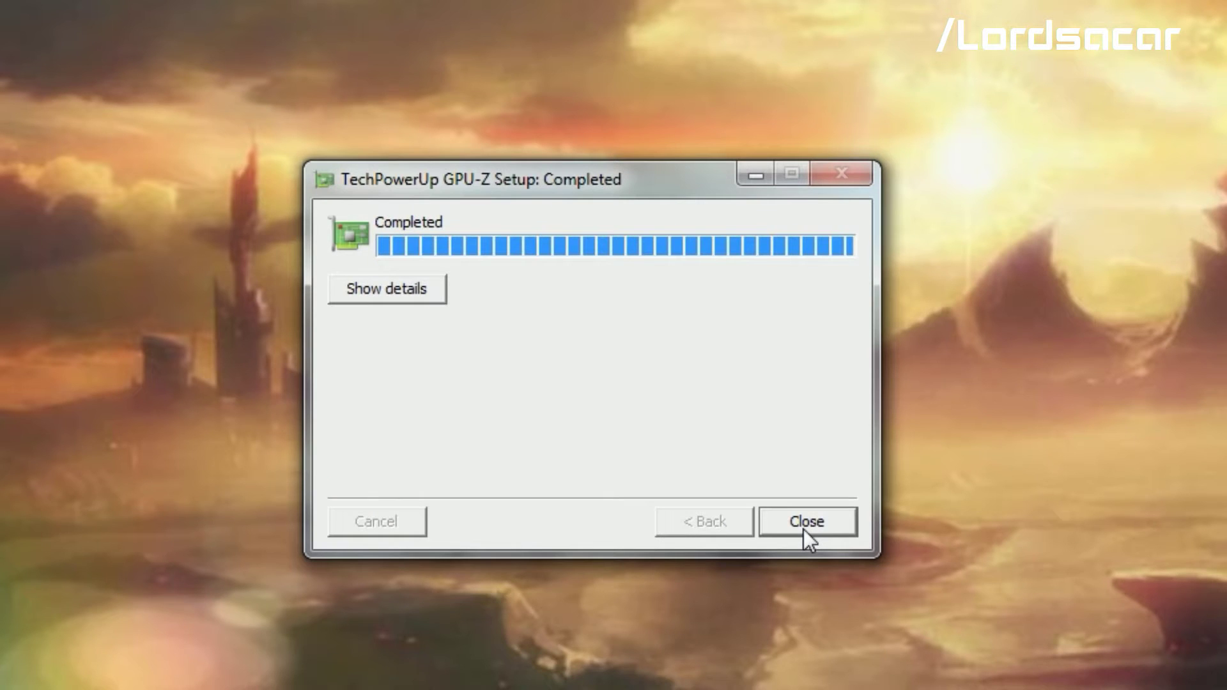
click(817, 527)
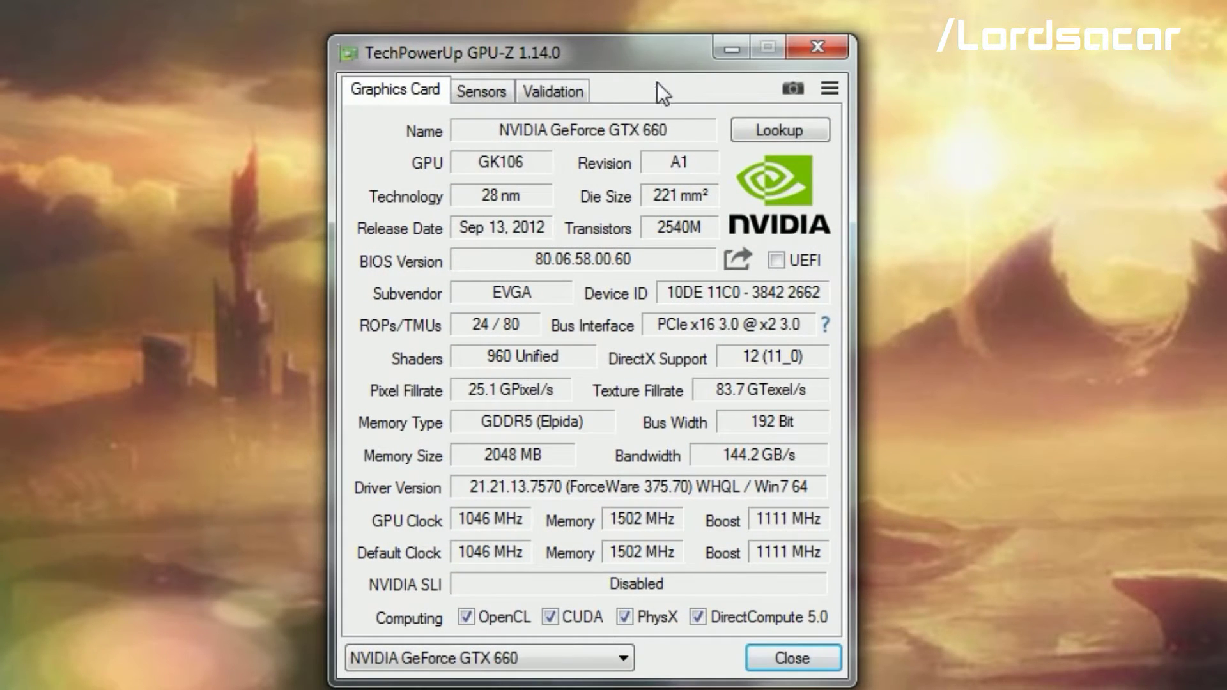
Step: Check GPU-Z's sensors, return to the graphics card details, and minimize GPU-Z so it keeps running
click(482, 91)
click(419, 84)
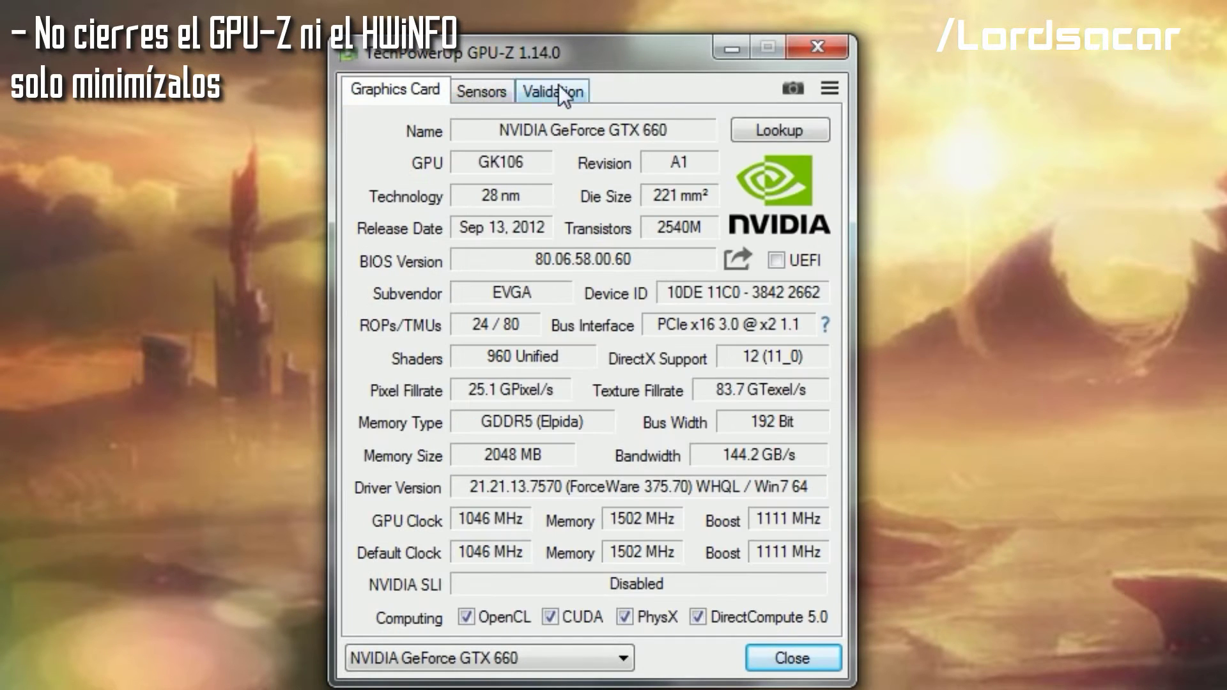
click(720, 39)
Step: Launch the hw64_540.exe installer from the desktop and allow the file to run
click(624, 268)
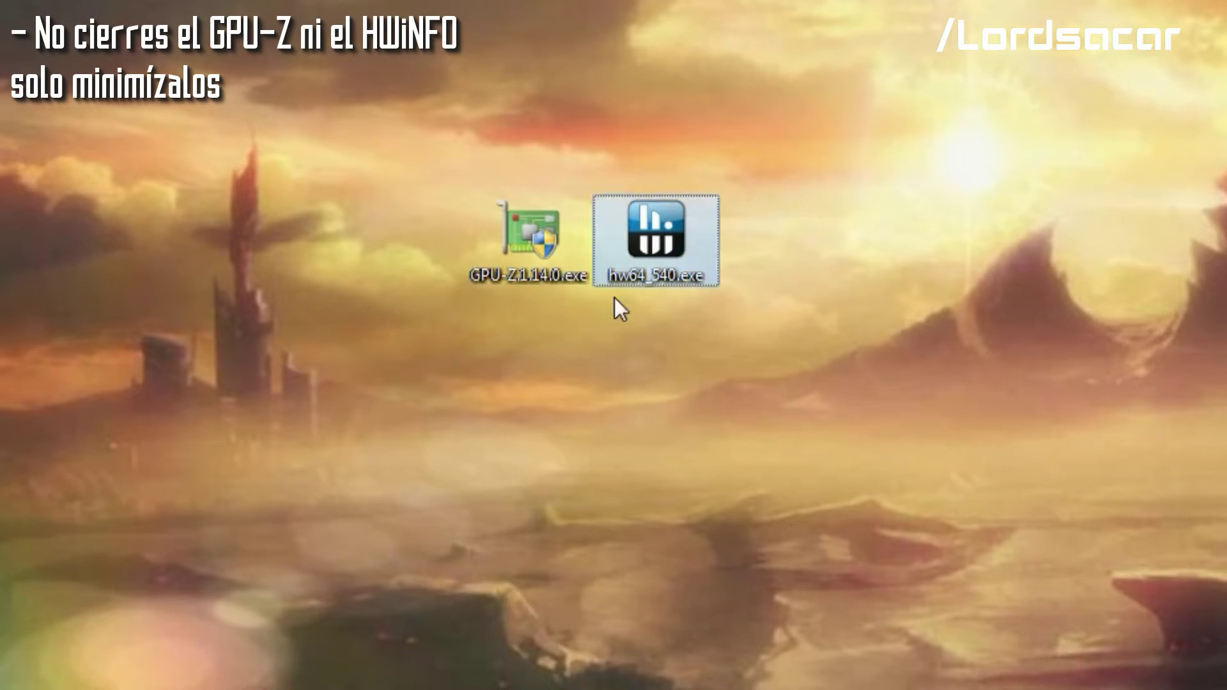
double_click(677, 252)
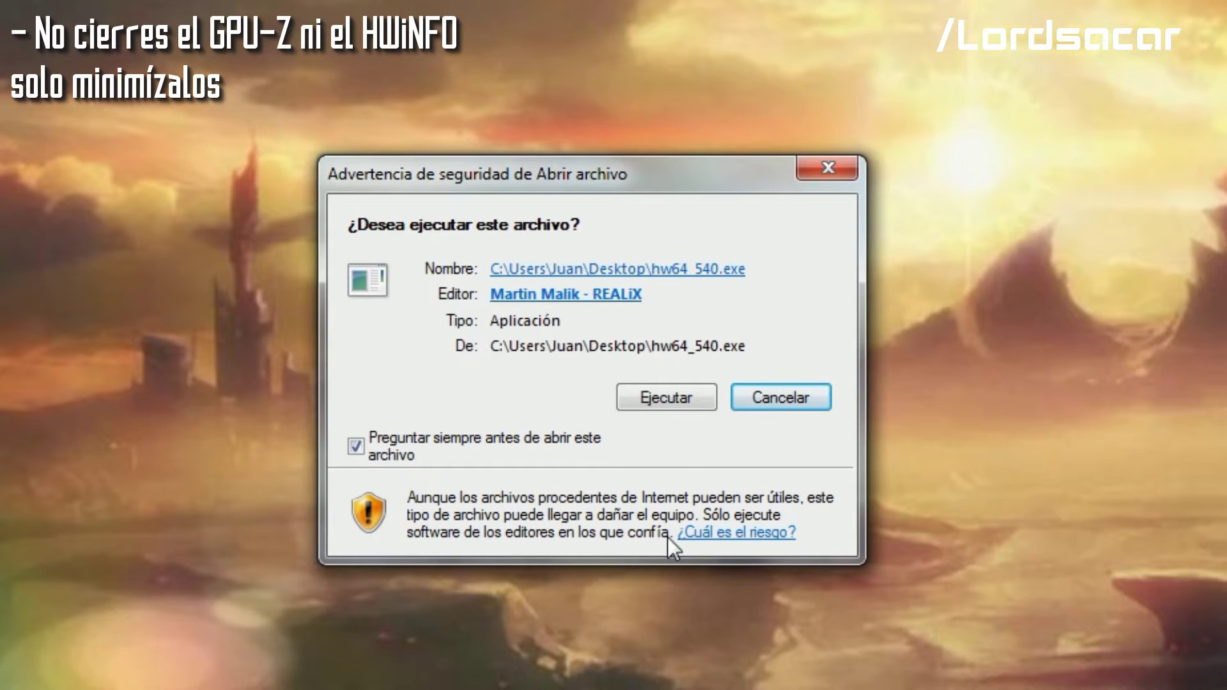
click(673, 391)
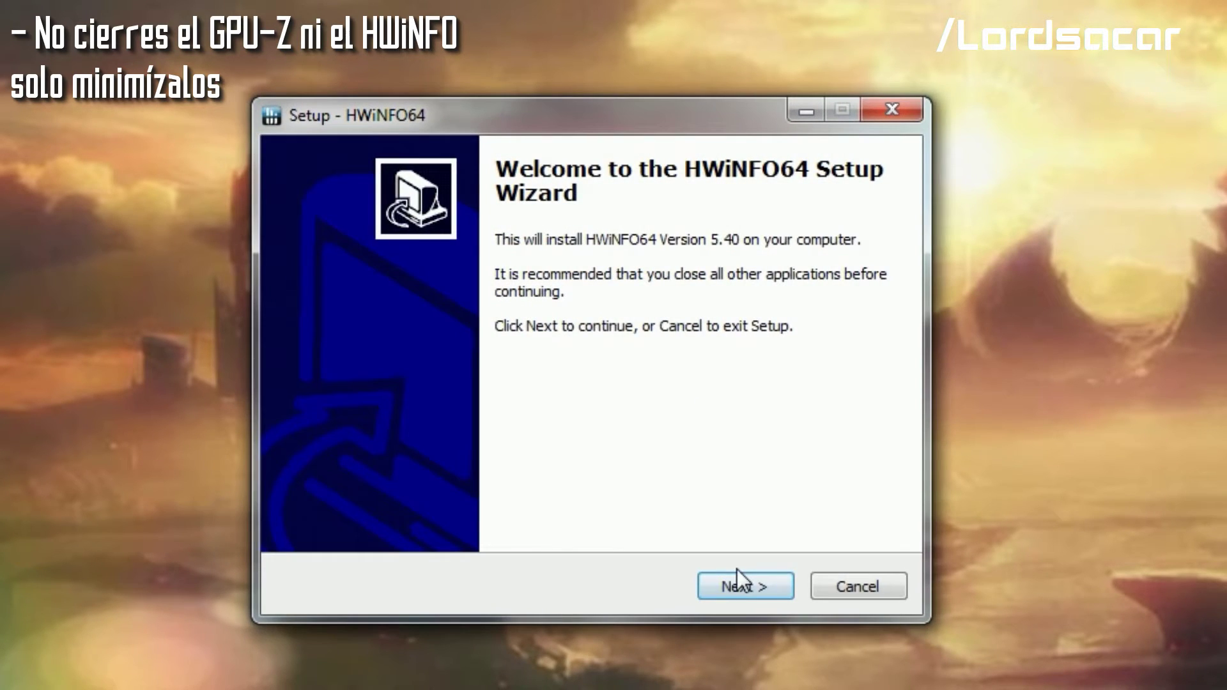
Step: Install HWiNFO64 into C:\Program Files\HWiNFO64 with the HWiNFO64 Start Menu folder, and finish setup with Launch HWiNFO64 enabled
click(729, 585)
click(526, 339)
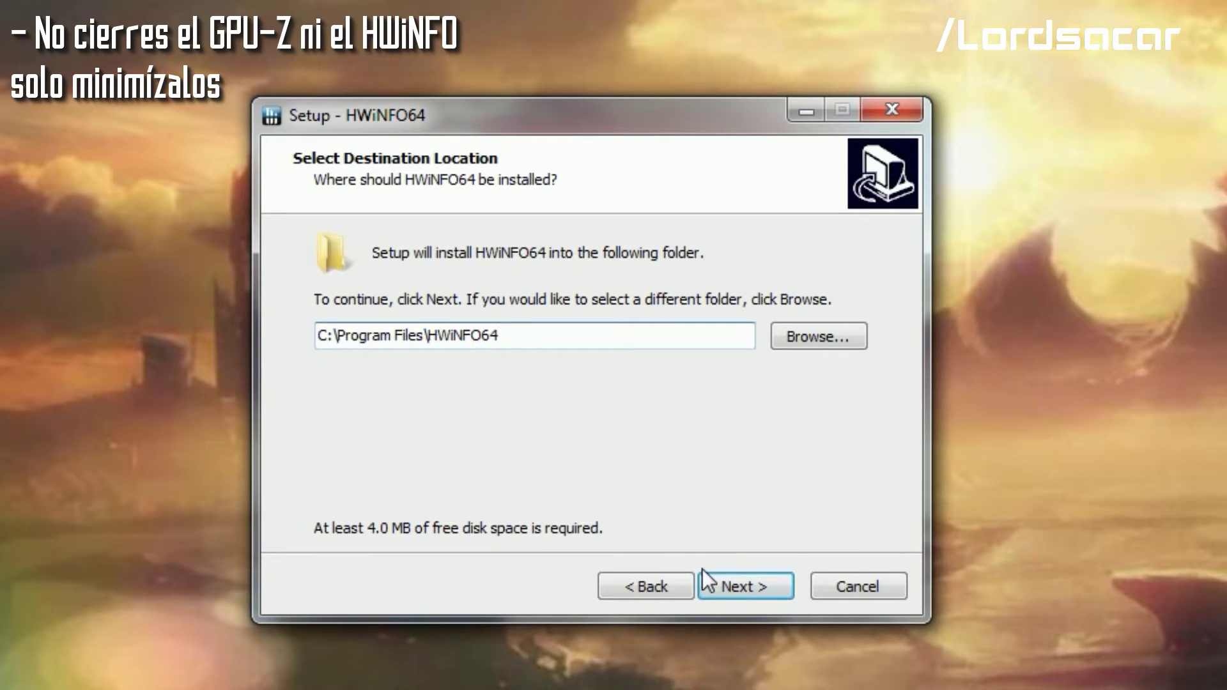
click(737, 585)
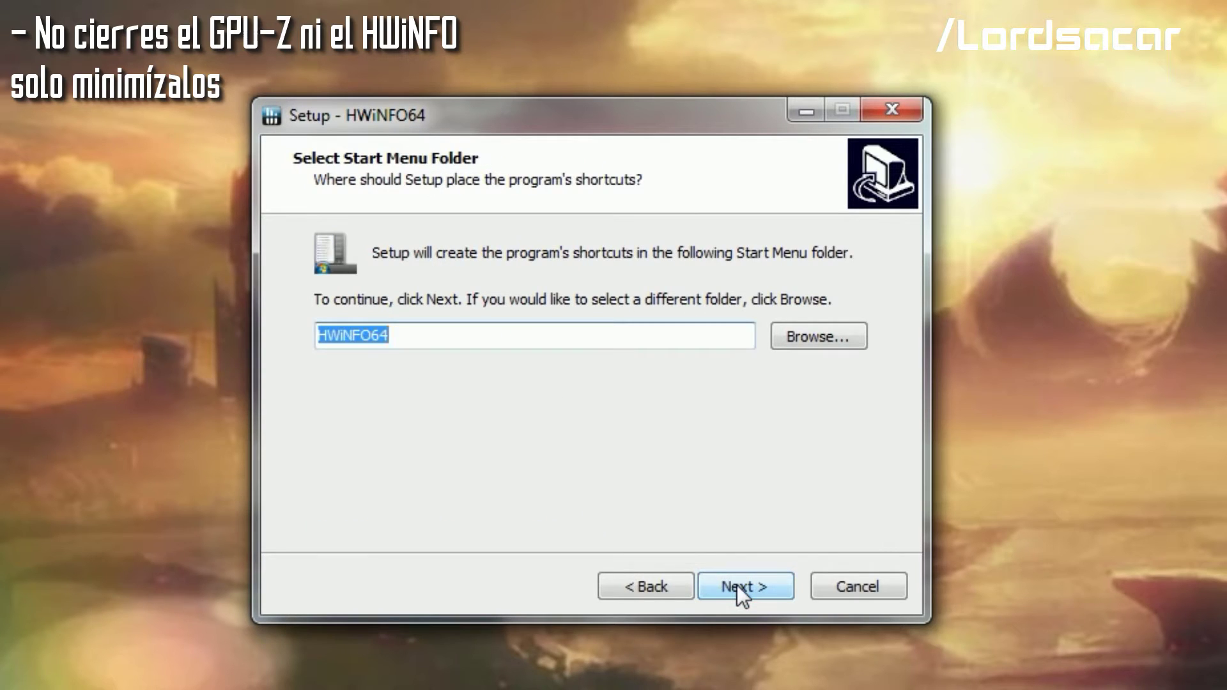
click(749, 601)
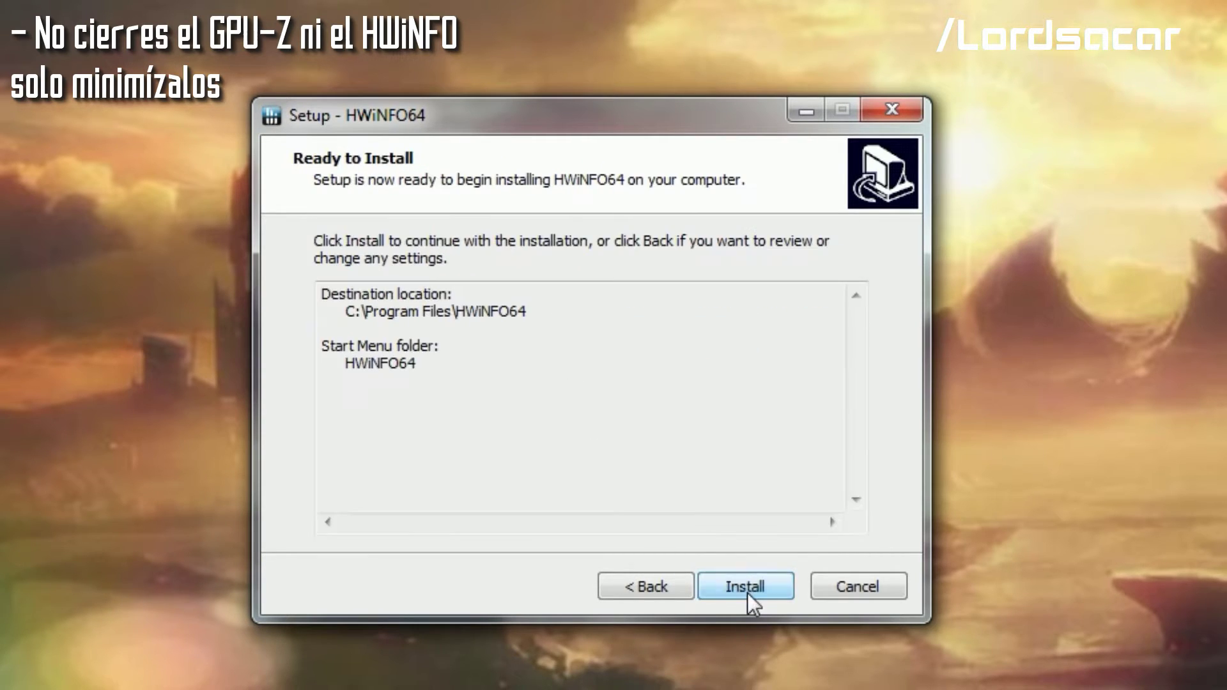
click(747, 592)
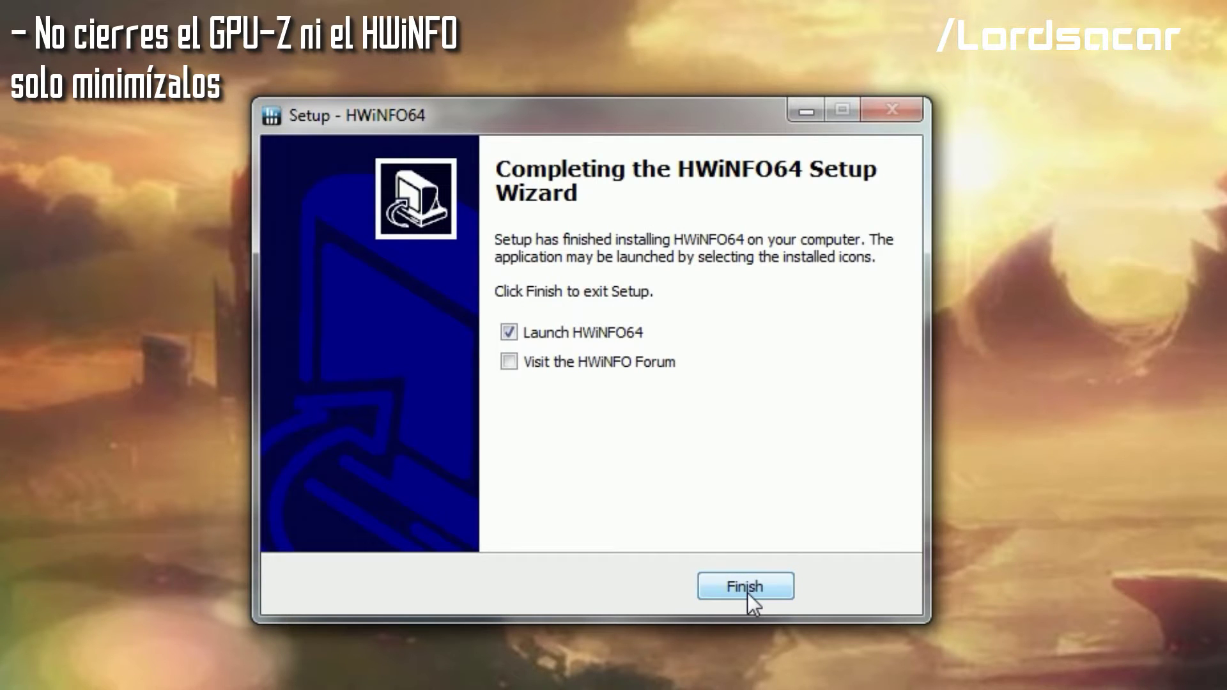
click(745, 586)
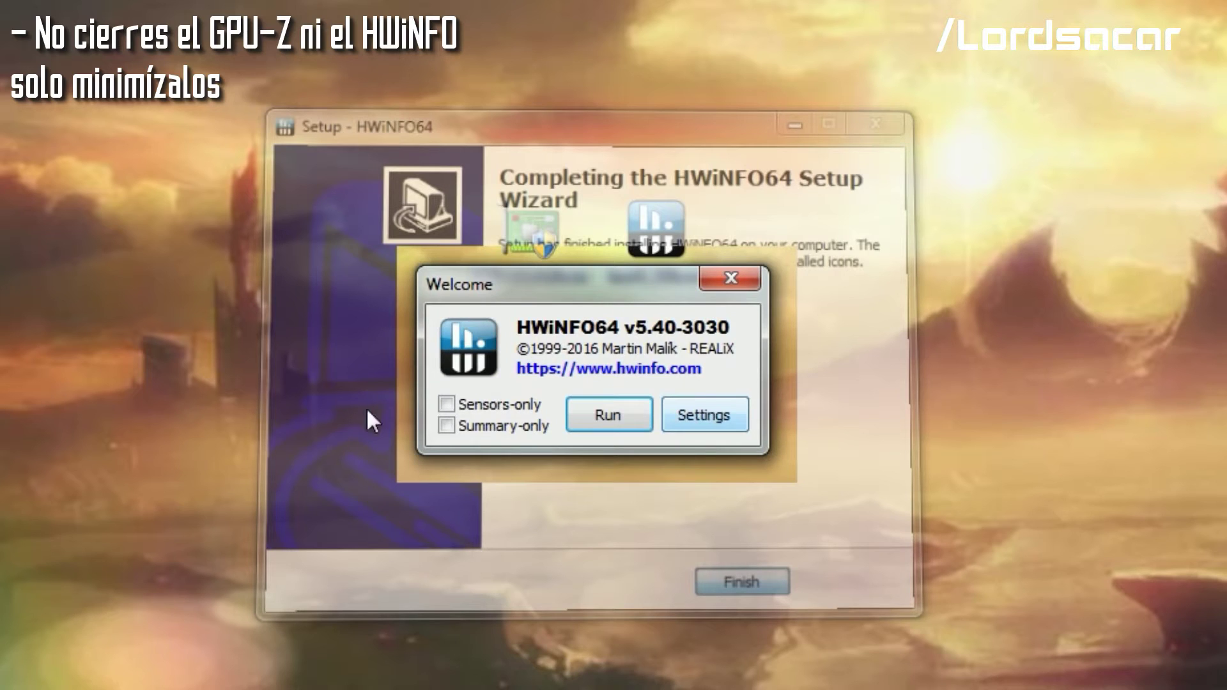
Step: Start HWiNFO64 in Sensors-only mode and dismiss the update notice without updating
click(447, 403)
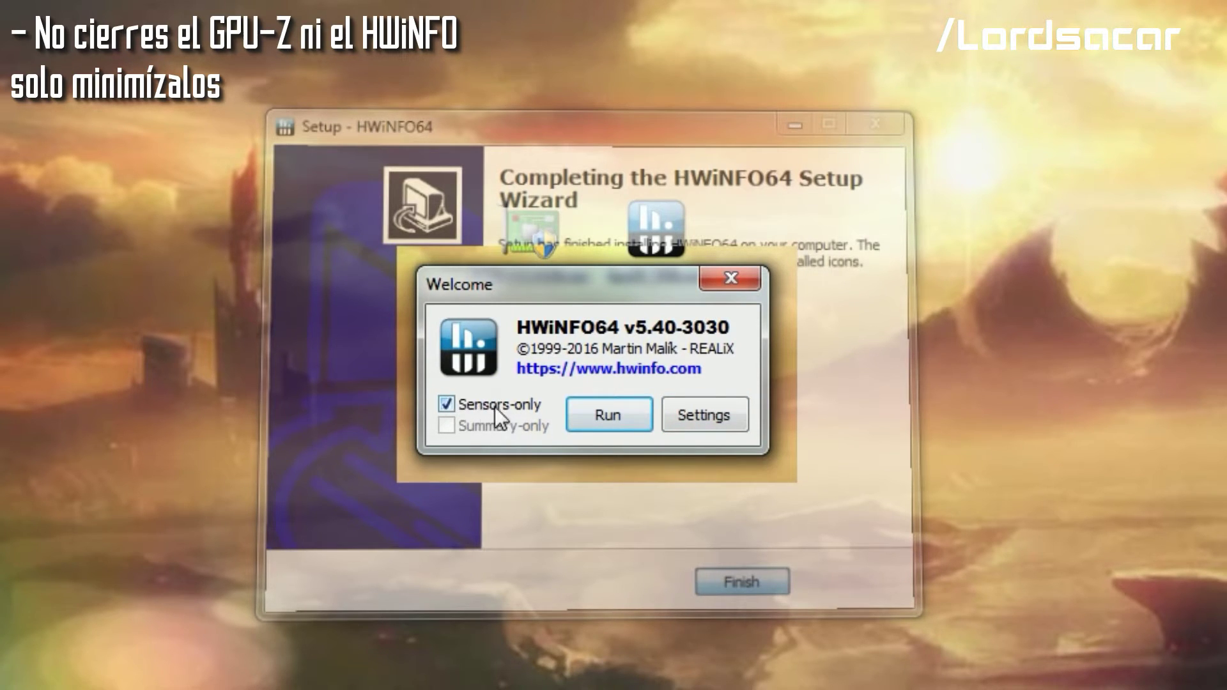
click(608, 416)
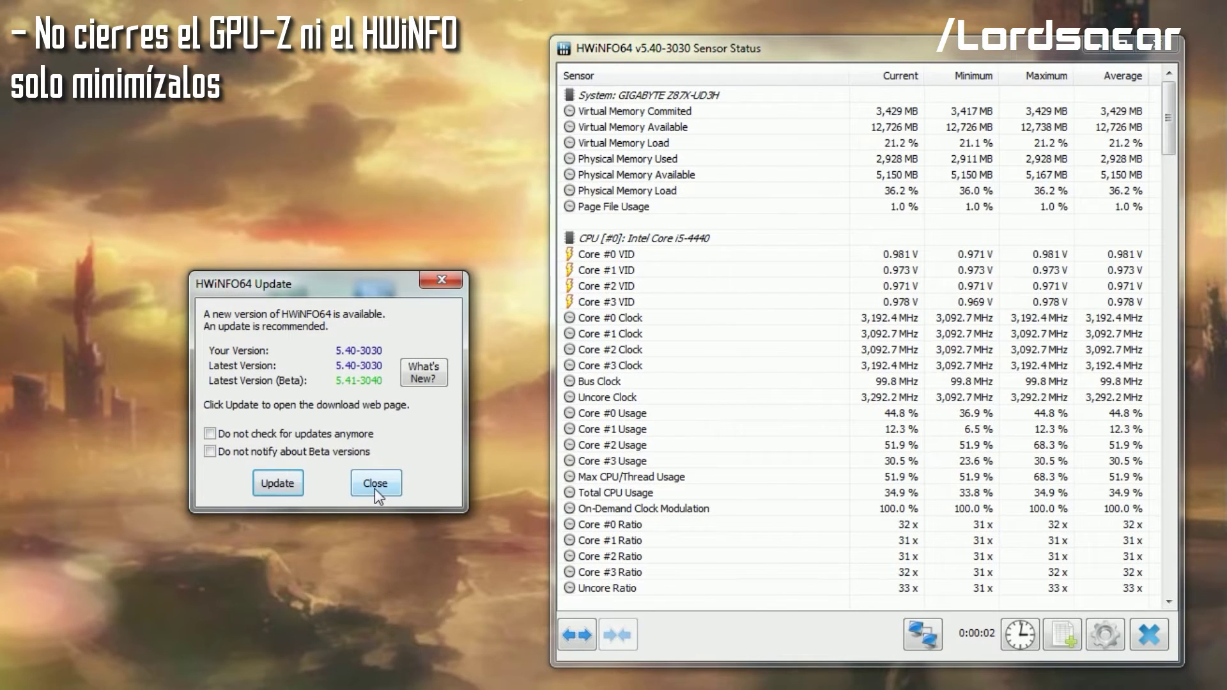
click(376, 485)
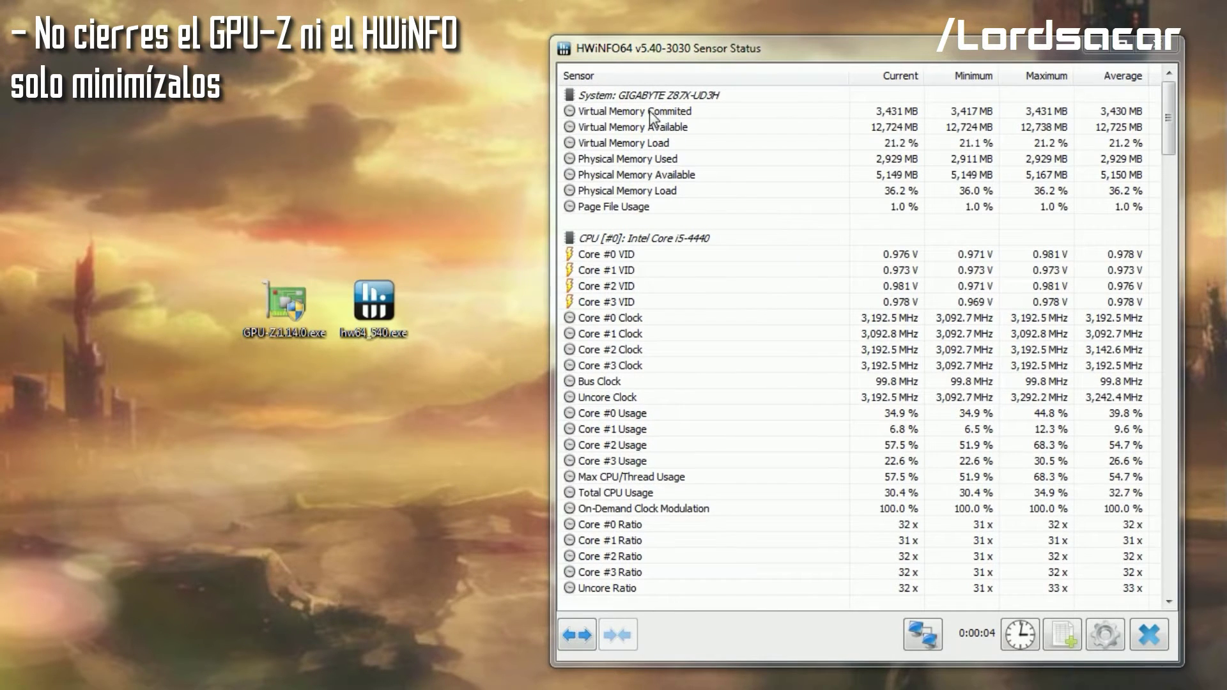
Step: Look through the HWiNFO64 sensor list from system memory and CPU down to the motherboard and drive sections
click(668, 100)
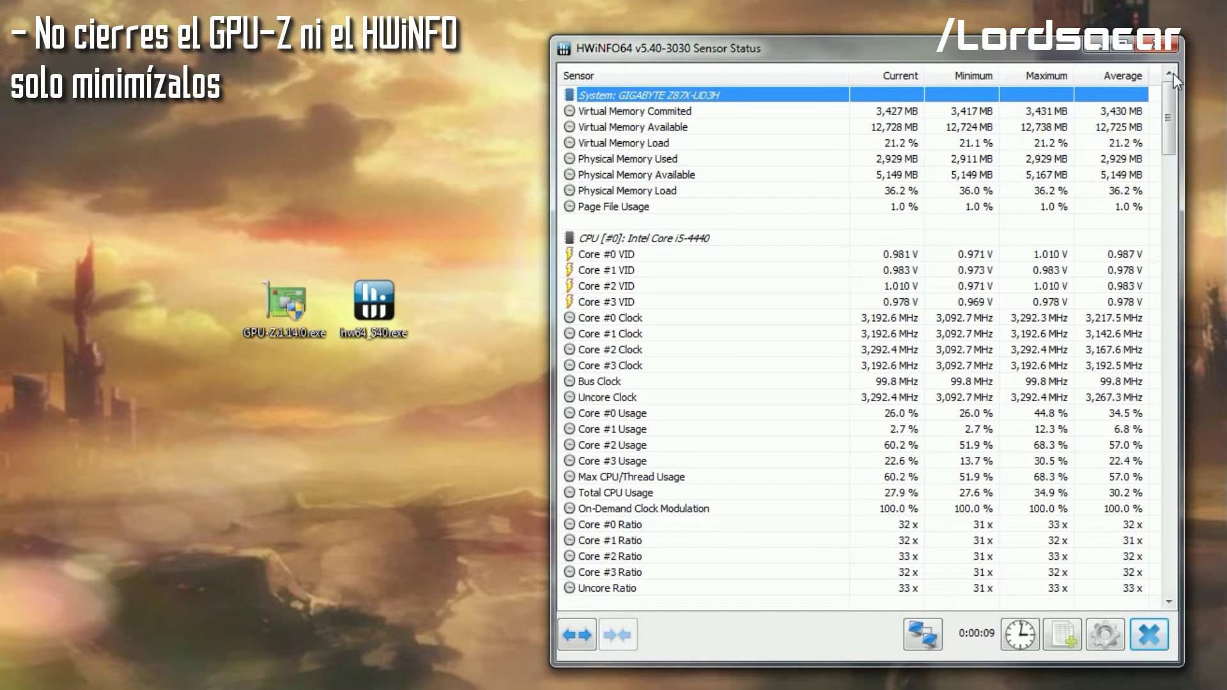
scroll(841, 303, down, 1)
scroll(842, 303, down, 20)
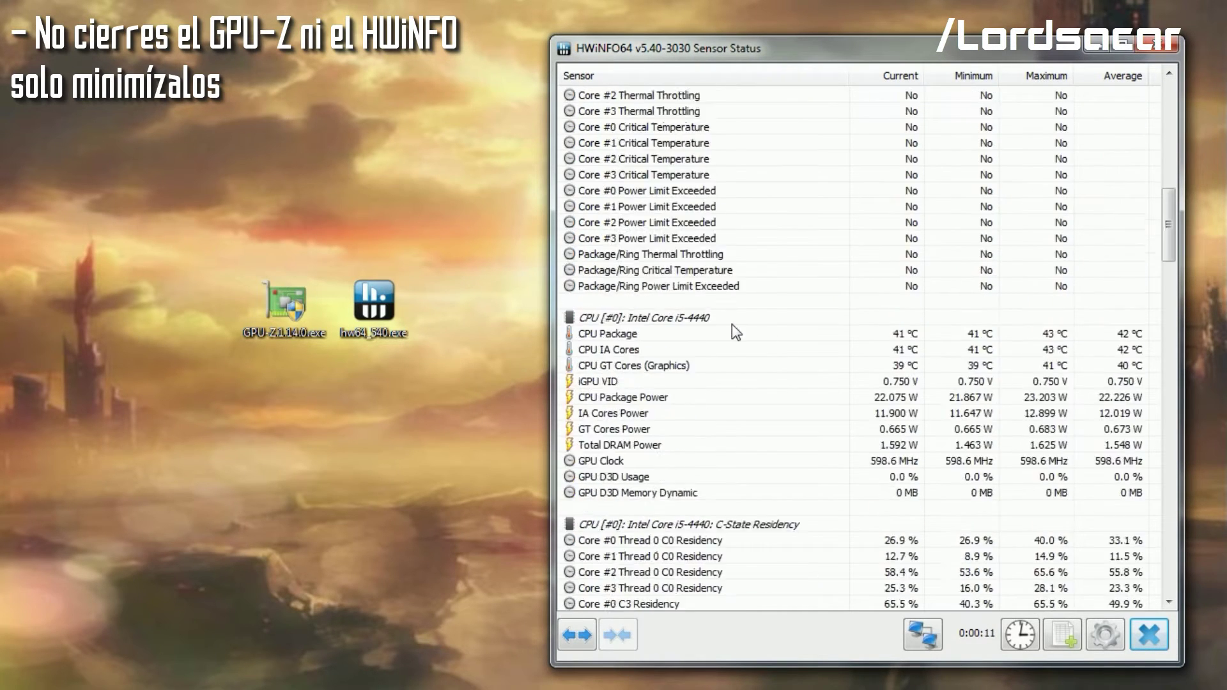
scroll(731, 324, down, 20)
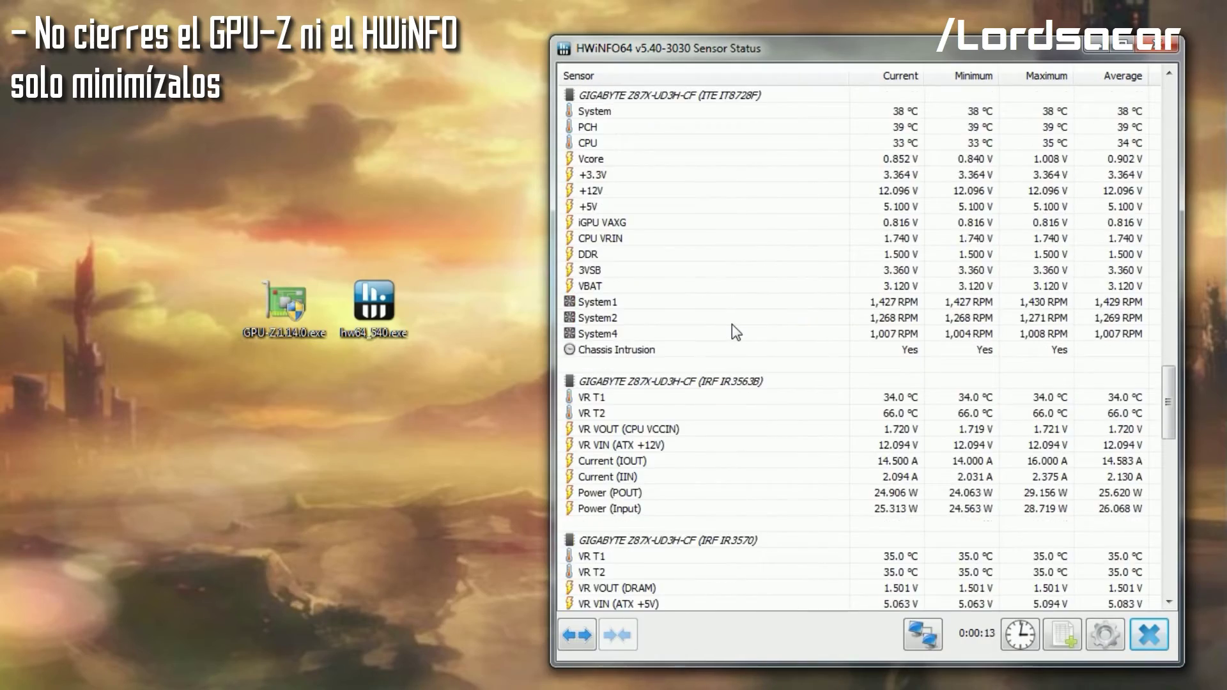
scroll(732, 325, down, 5)
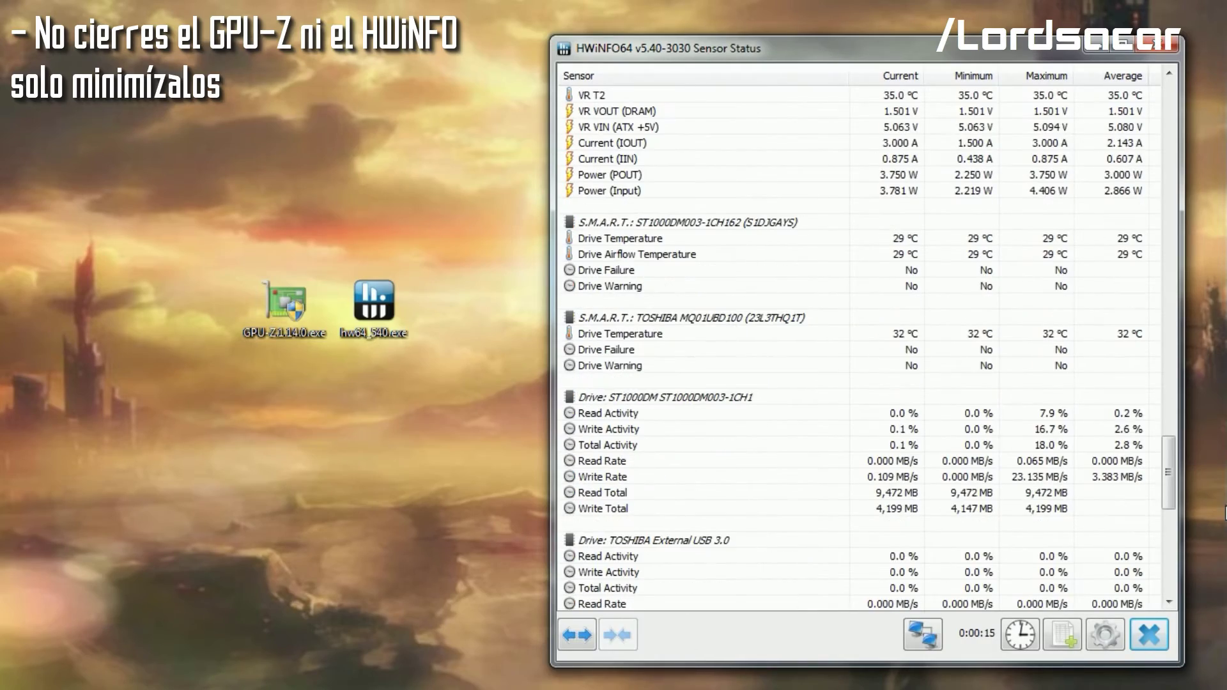
drag(1170, 485, 1169, 160)
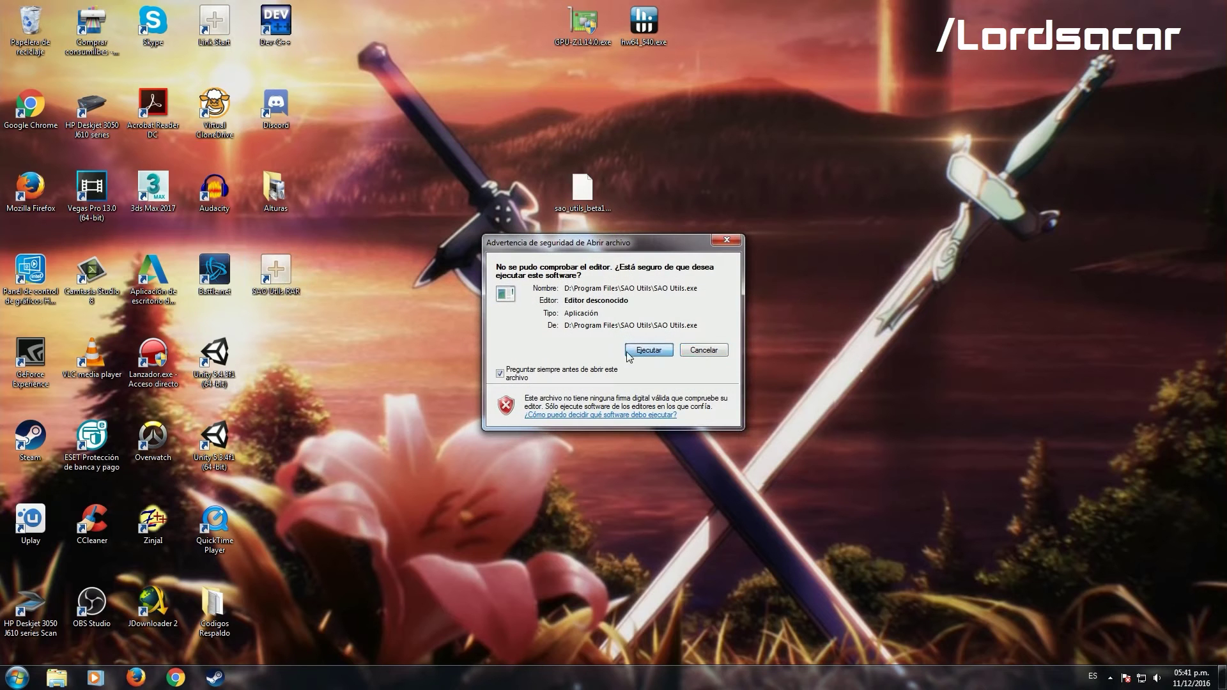
Step: Allow SAO Utils.exe to run from the security warning so its desktop widgets load
click(628, 352)
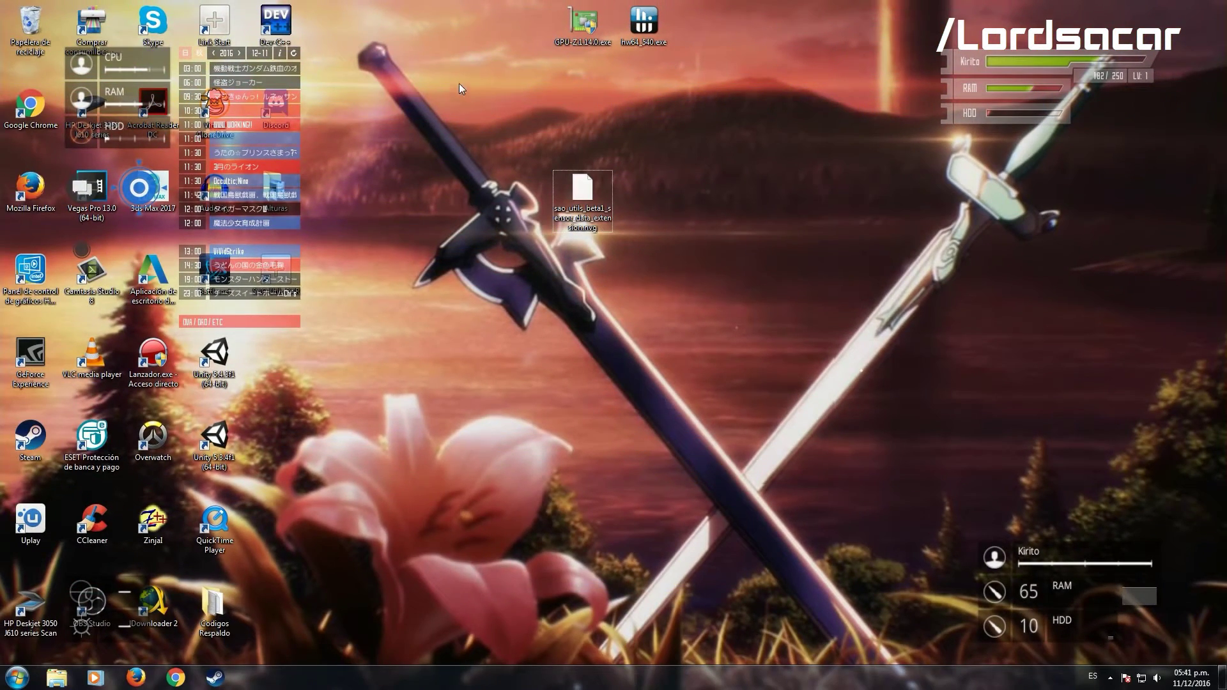
Step: Open the plug-in settings in the SAO Utils preferences and look through the installed plug-ins
drag(483, 325, 487, 416)
click(480, 404)
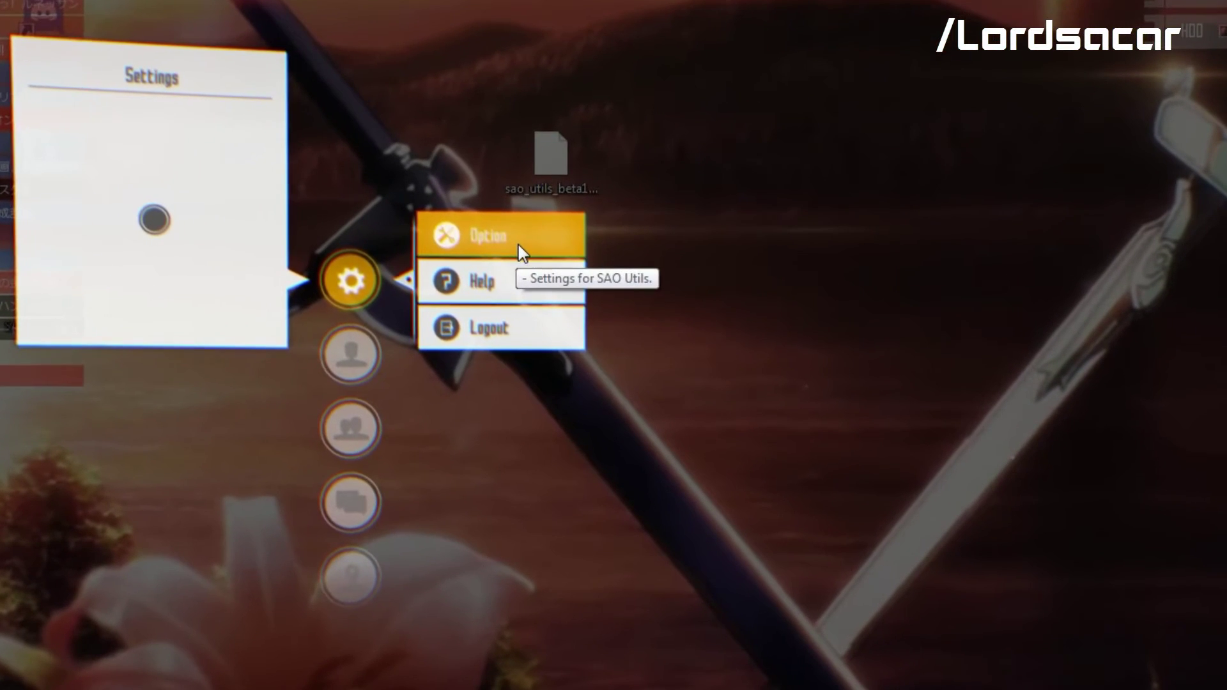
click(532, 248)
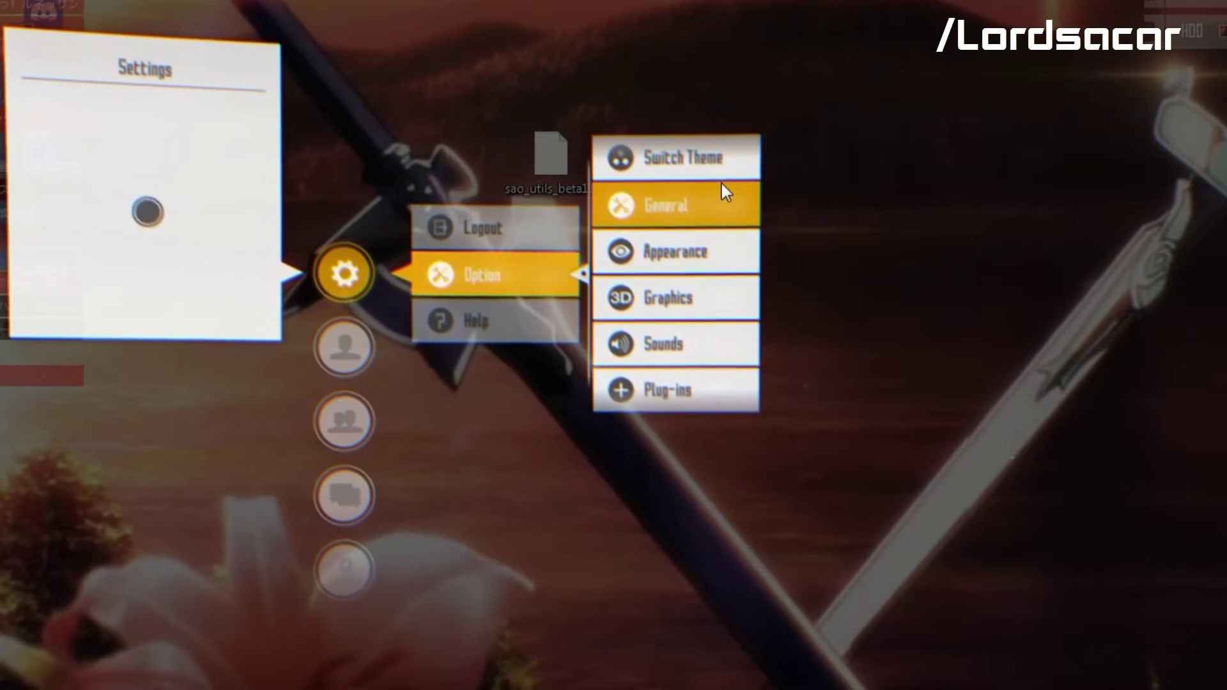
click(692, 386)
click(861, 147)
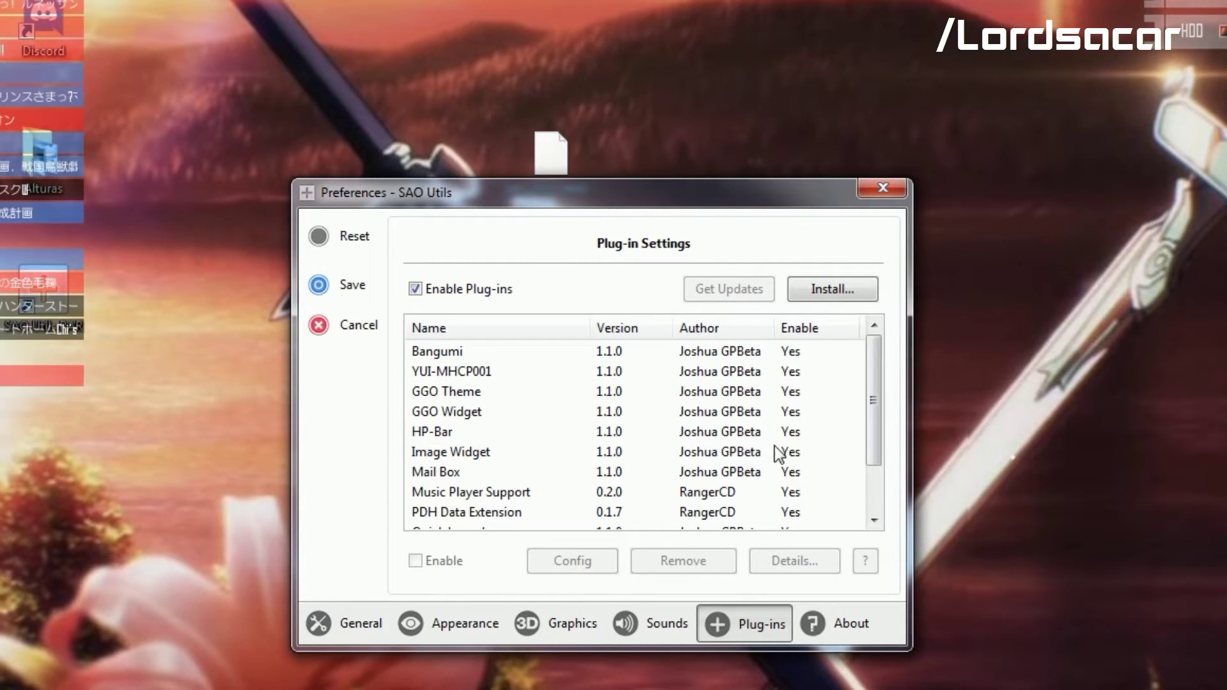
drag(868, 408, 875, 502)
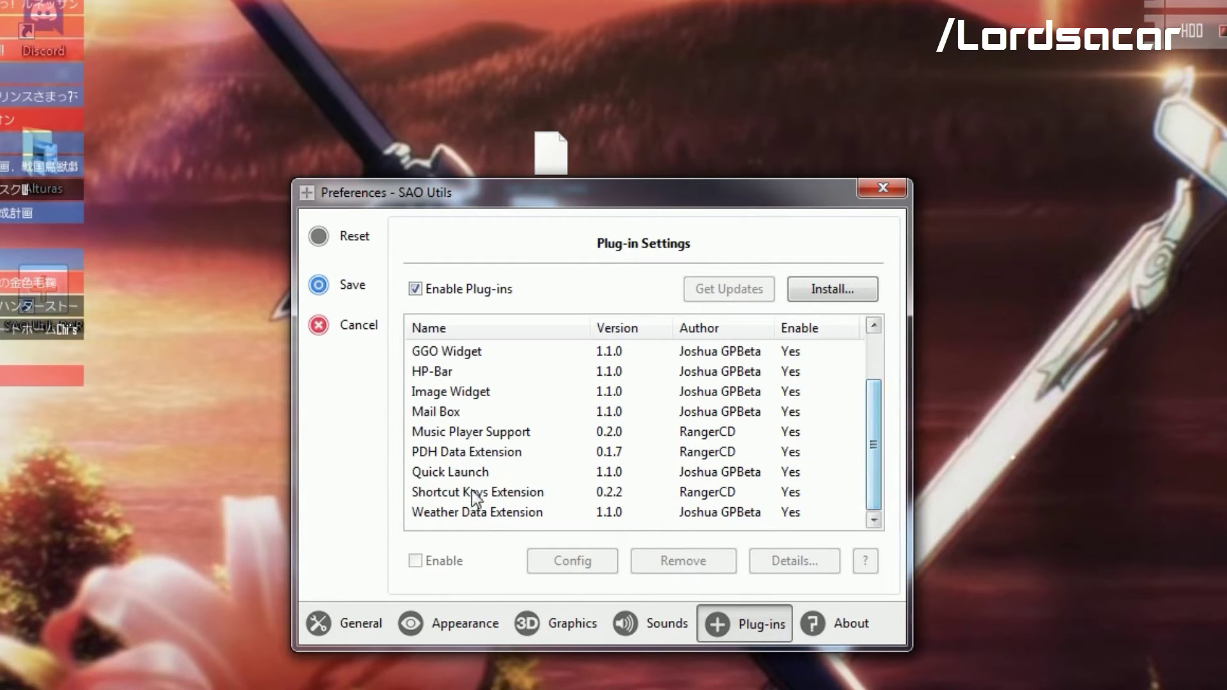
drag(508, 191, 480, 237)
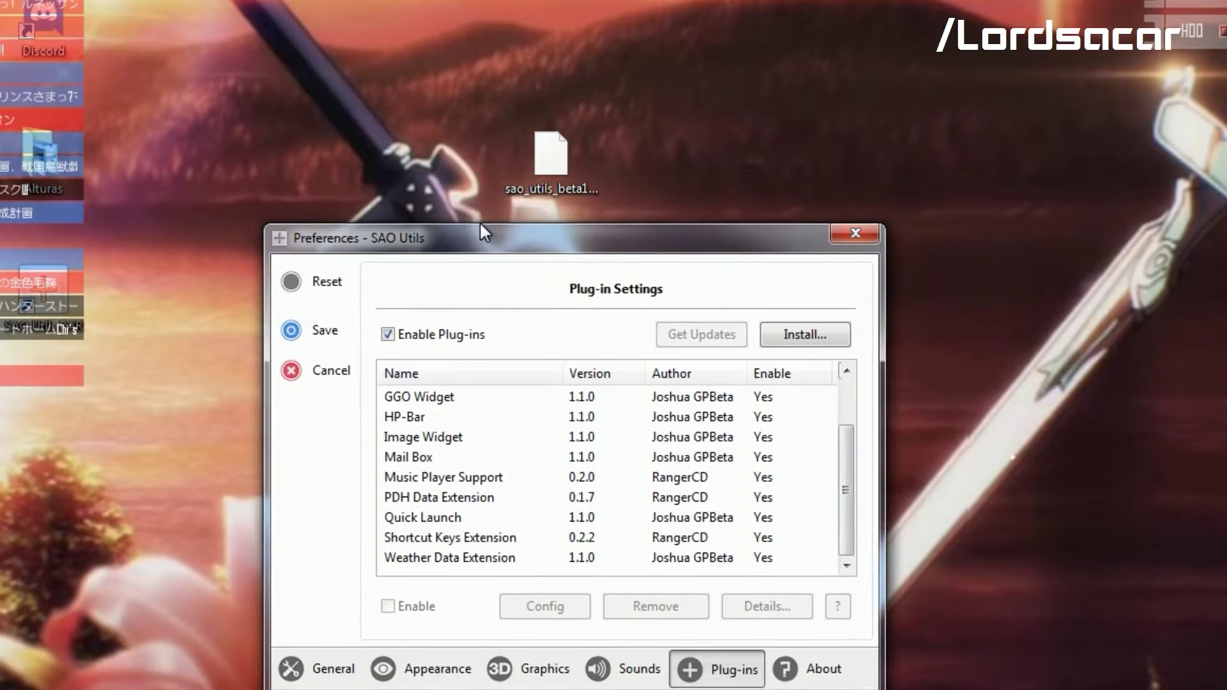
click(547, 163)
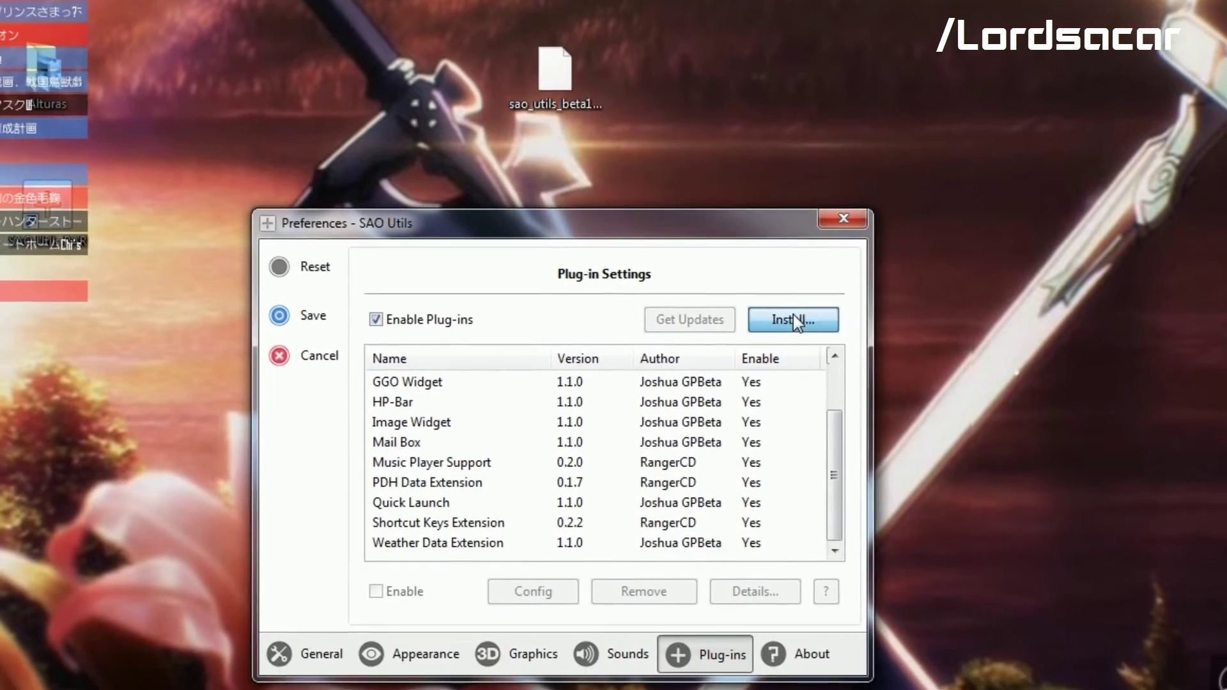
Step: Install the plug-in package sao_utils_beta1_sensor_data_extension.nvg from the Escritorio folder
click(802, 336)
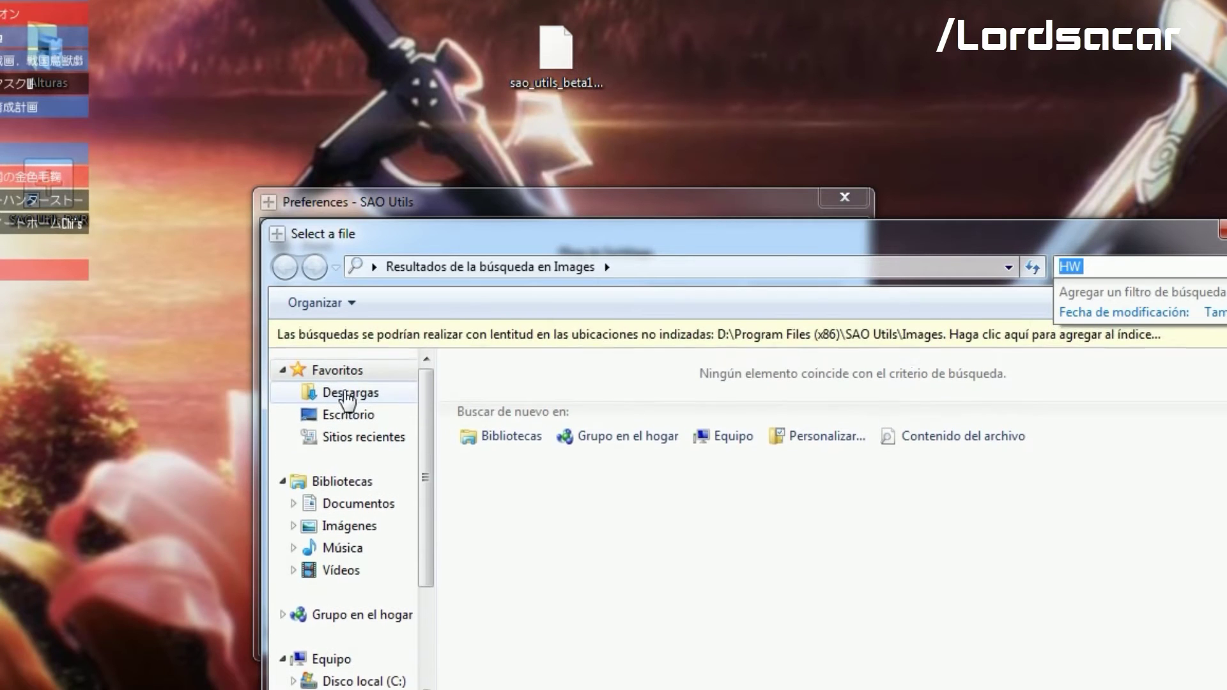
click(342, 392)
click(358, 386)
click(665, 424)
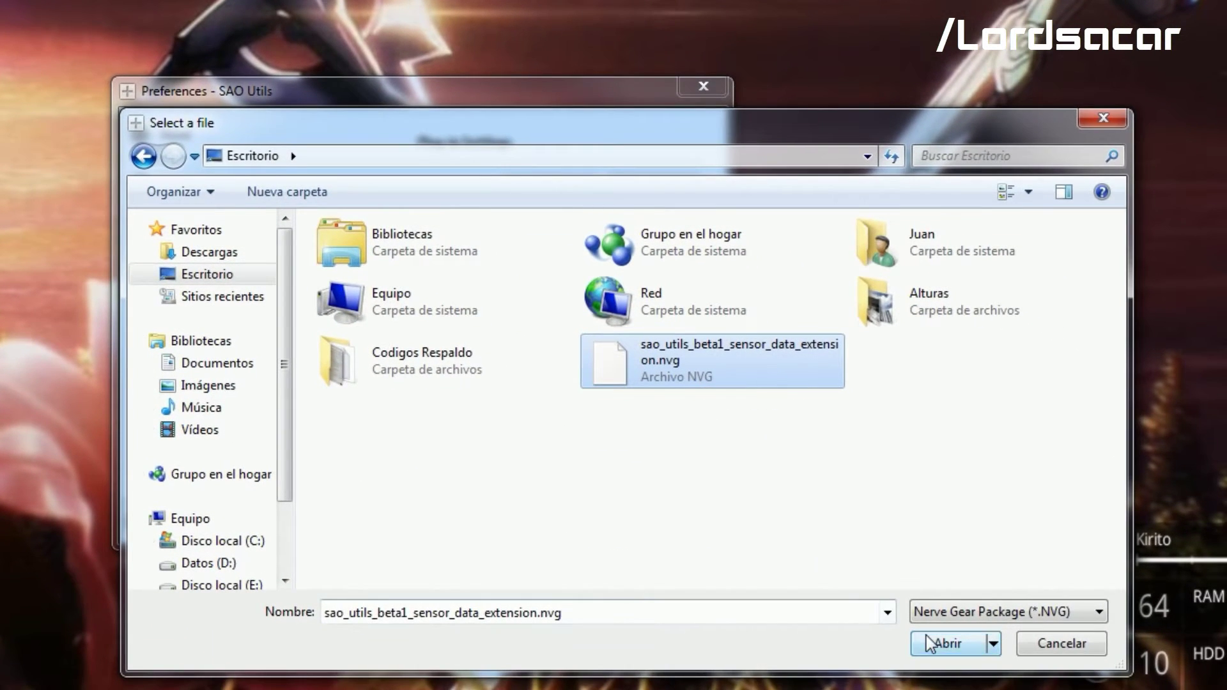
click(946, 644)
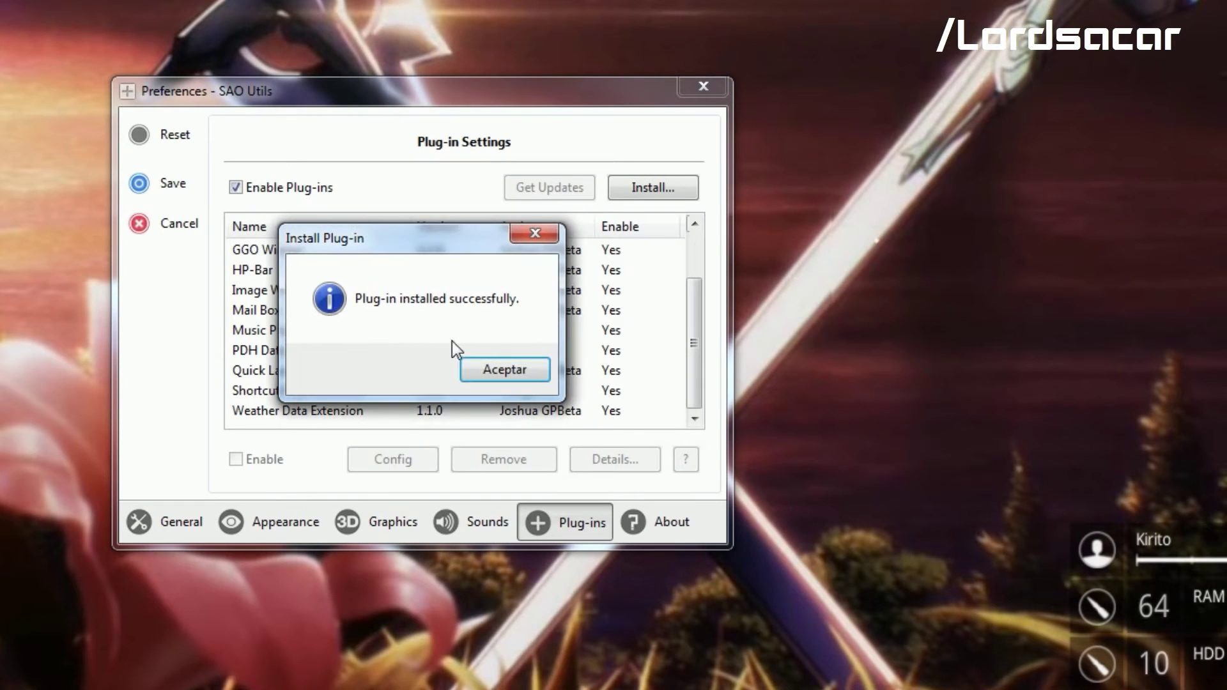
click(508, 374)
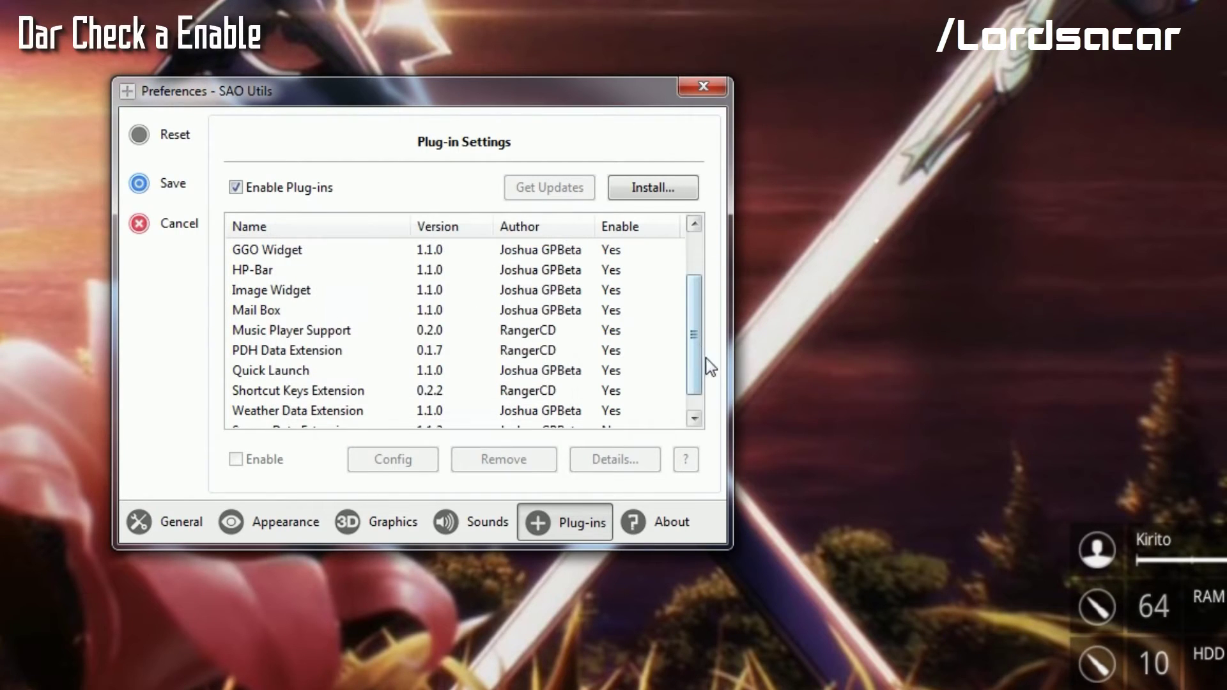
Step: Enable the Sensor Data Extension plug-in and close the preferences
scroll(697, 348, down, 1)
click(358, 411)
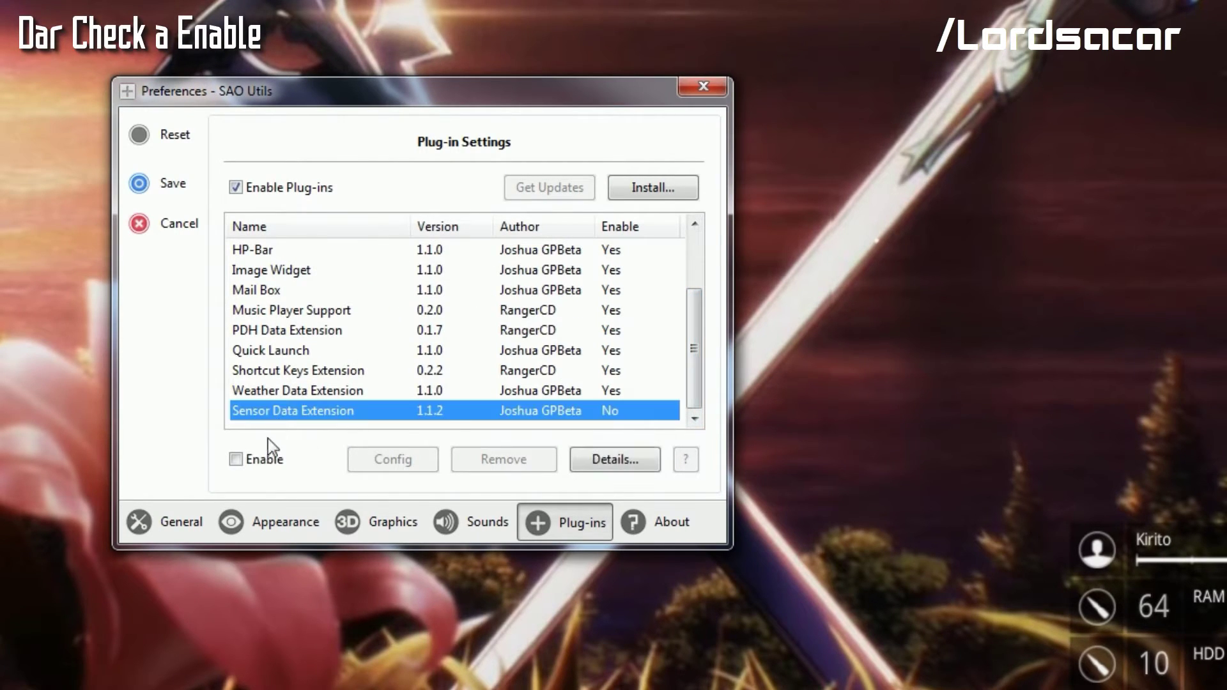
click(235, 459)
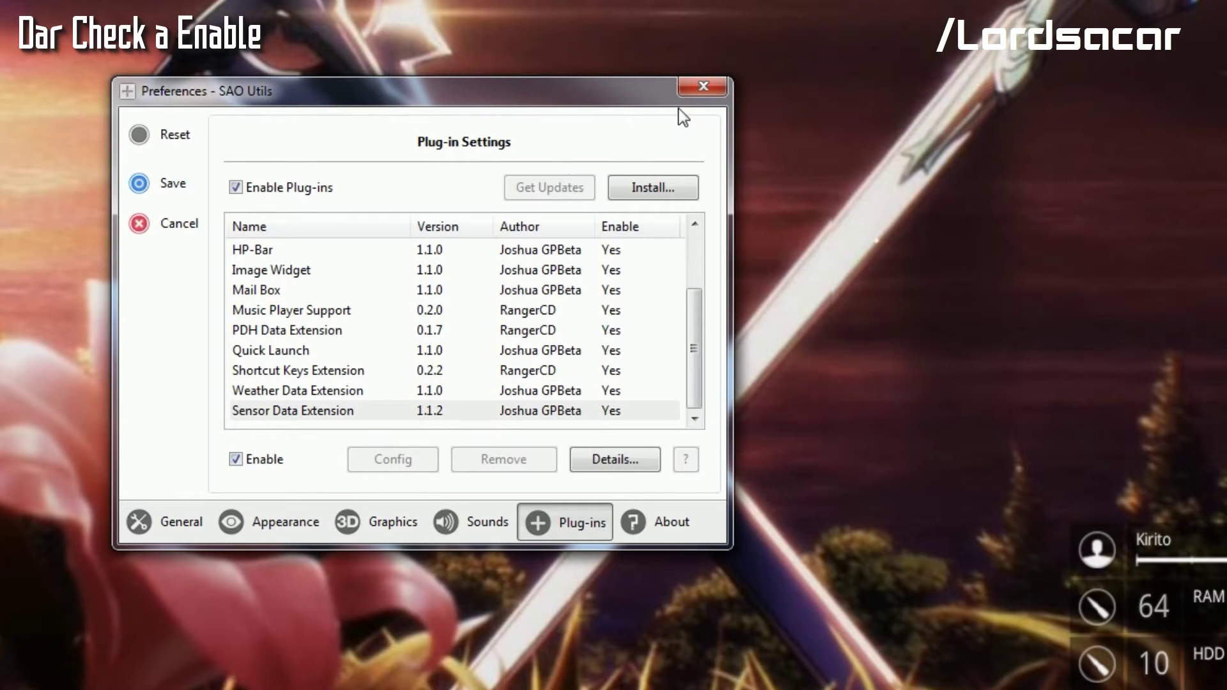
click(704, 88)
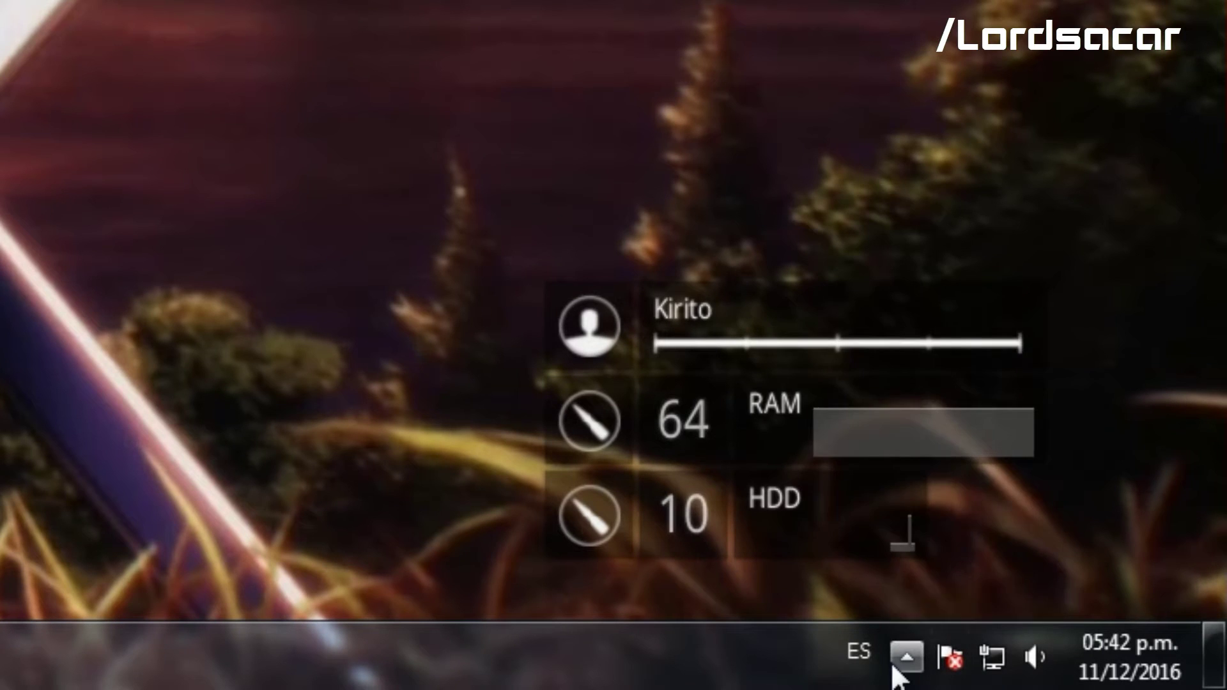
Step: Check among the hidden notification icons that GPU-Z and HWiNFO are still running
click(1110, 677)
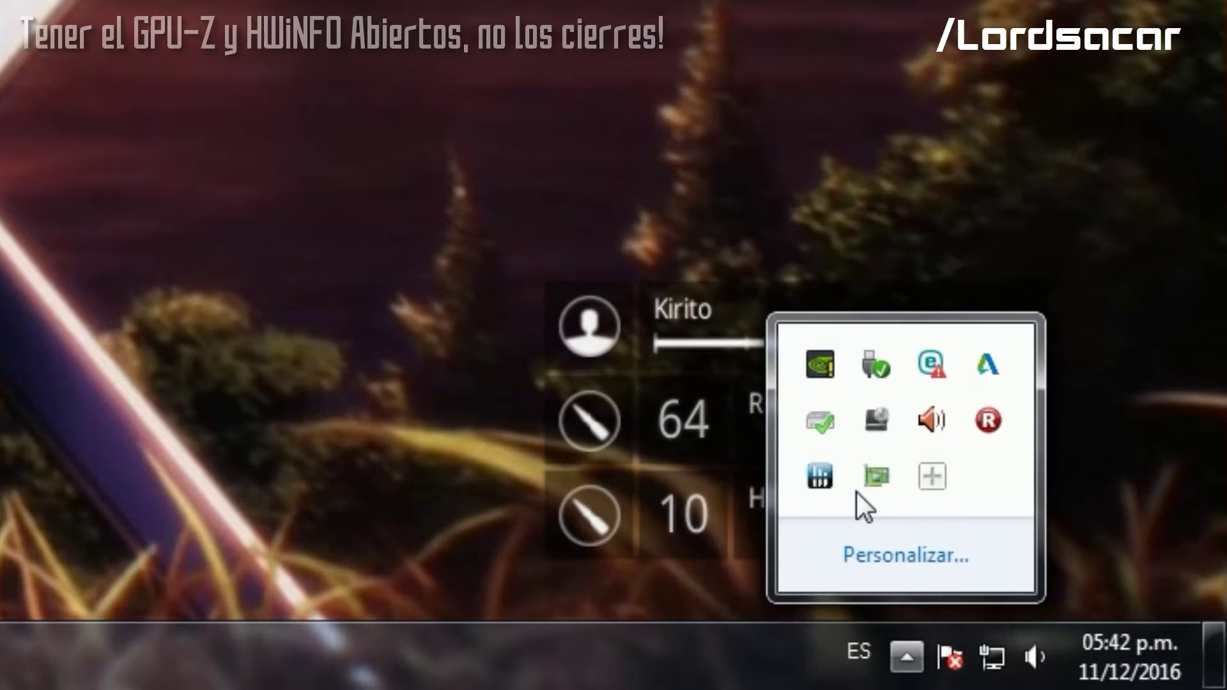
mouse_move(856, 479)
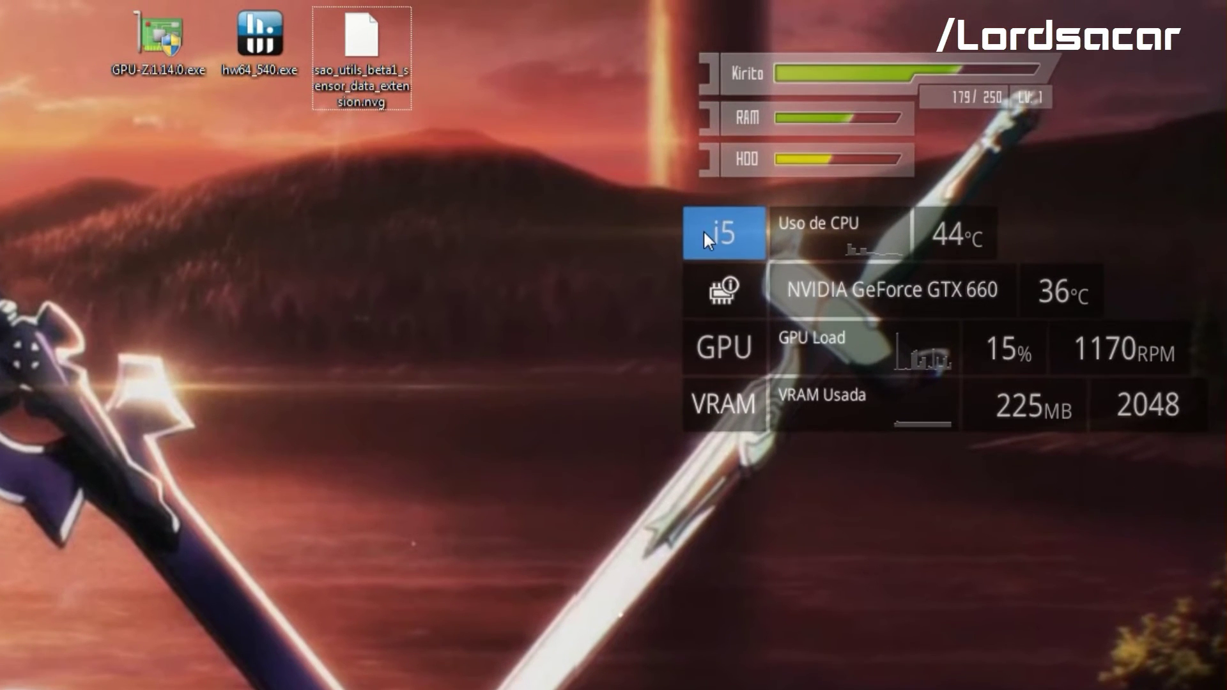
Step: Create a new desktop widget and move it to the free area below the hills, near the dark sword's handle
right_click(914, 141)
click(807, 436)
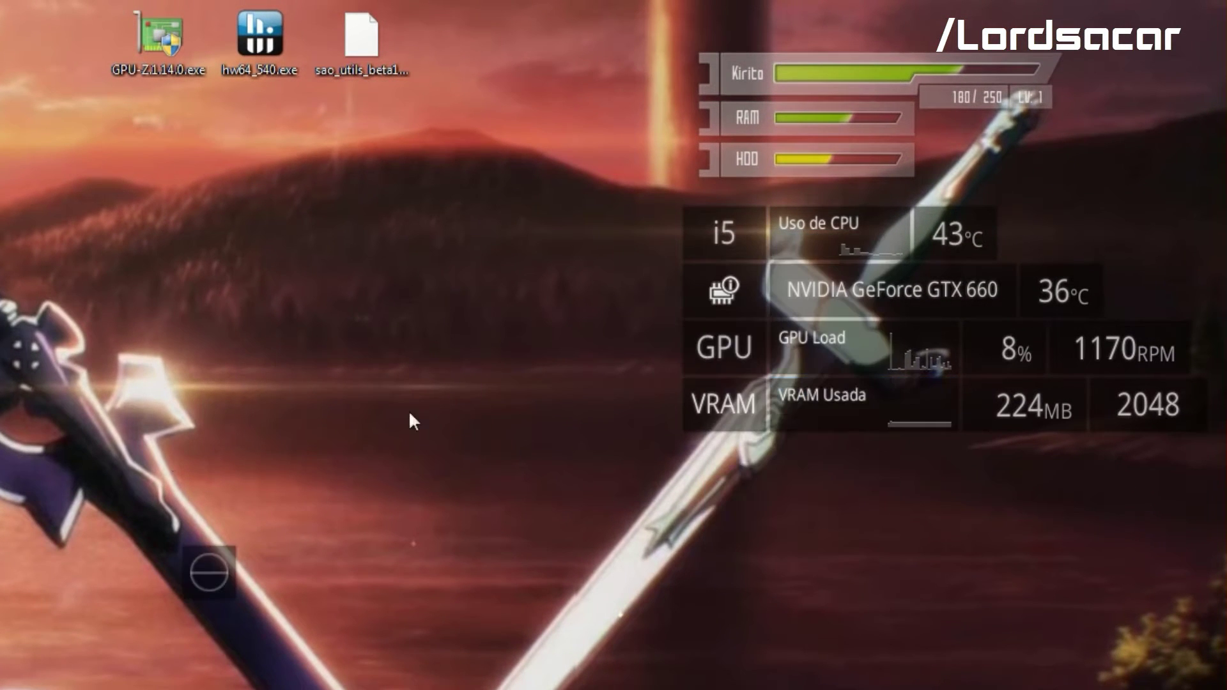
drag(228, 578, 0, 215)
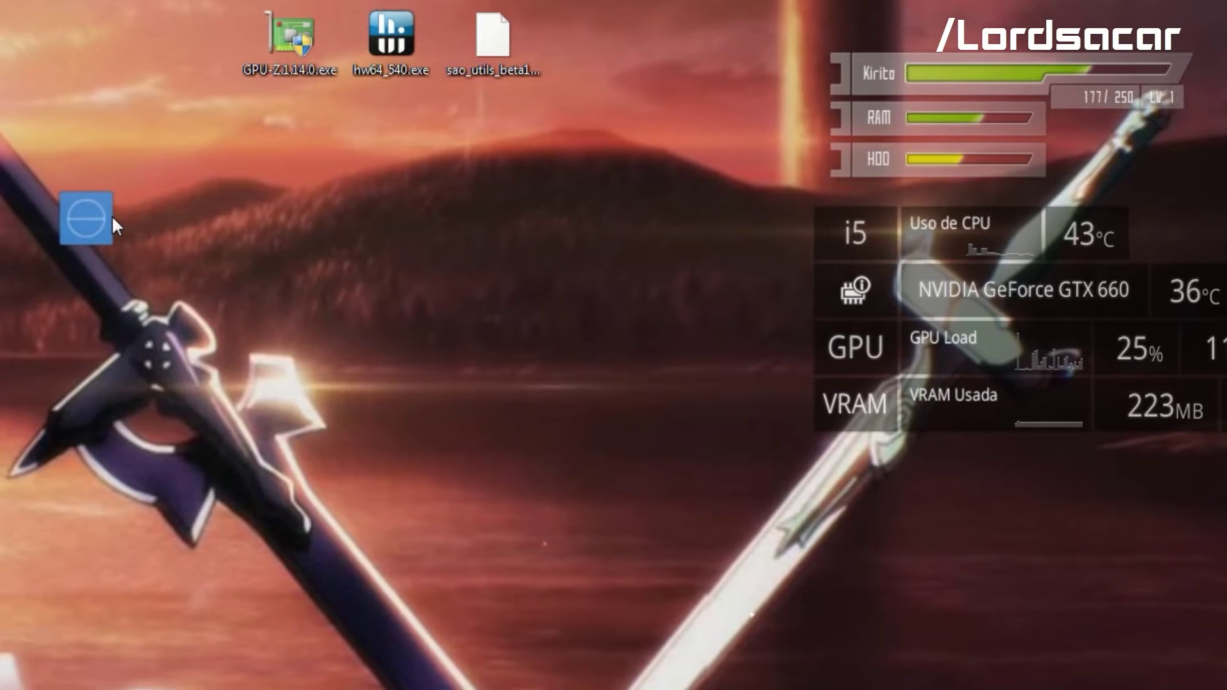
Step: Make the new widget's first item Numeric or Text, showing the Custom Text "I5" from Miscellaneous Data
right_click(0, 215)
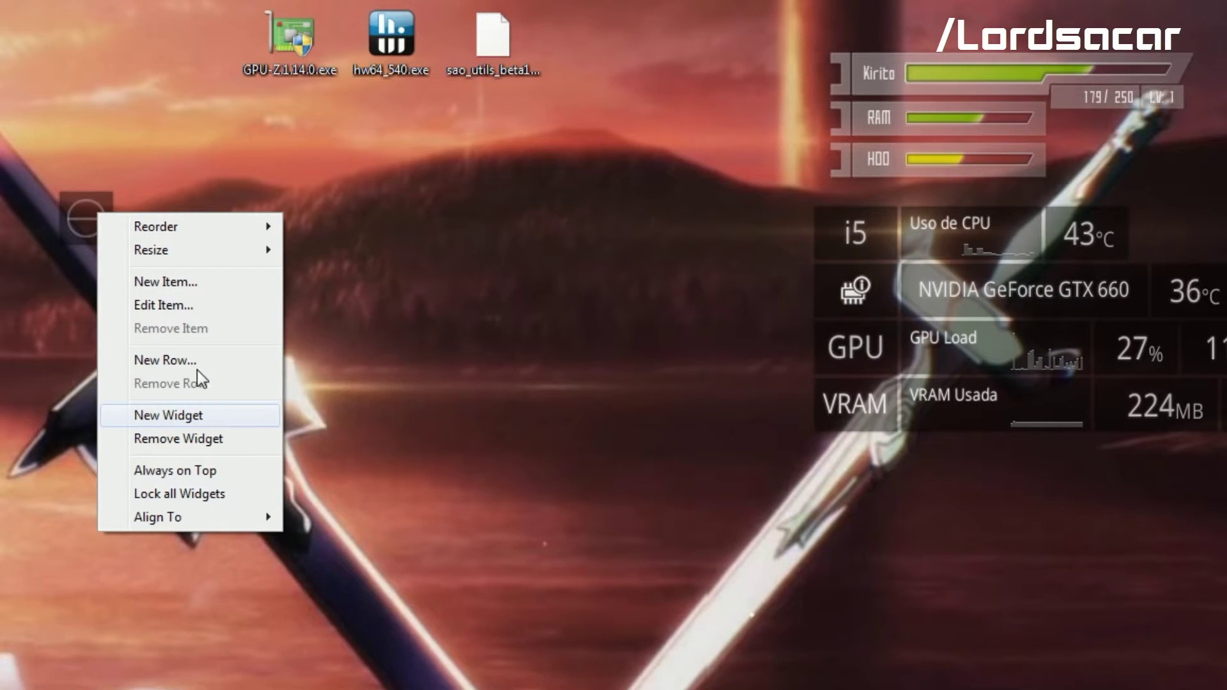
click(195, 307)
click(153, 520)
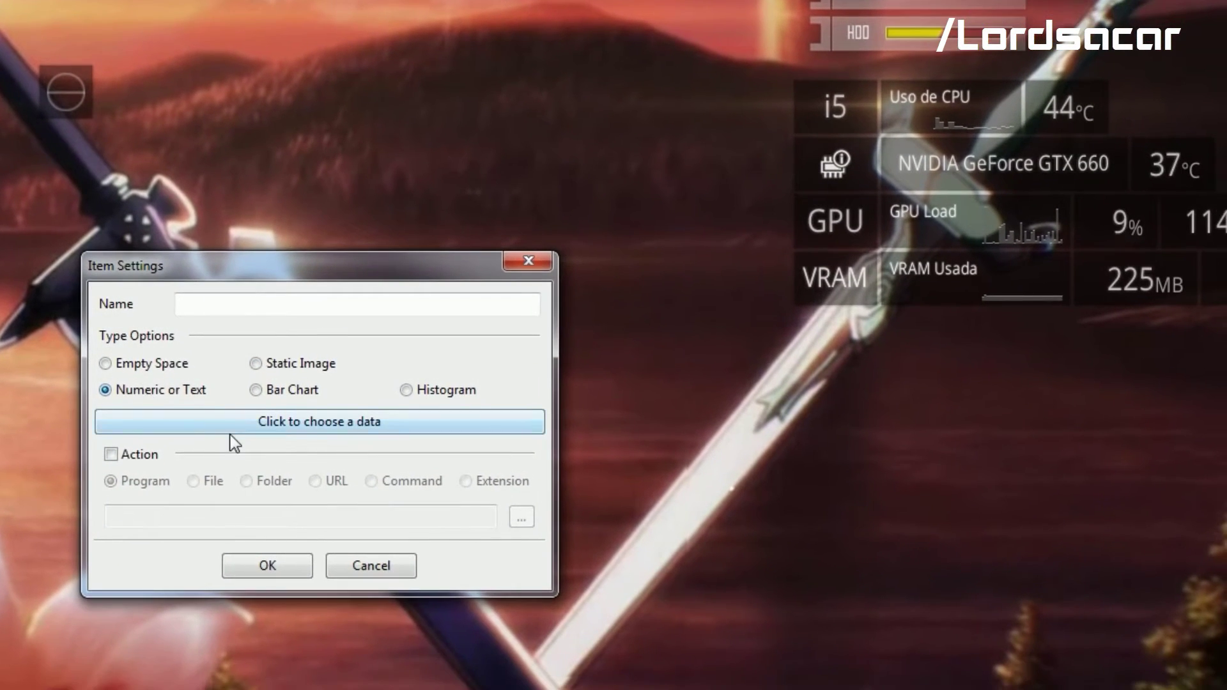
click(334, 423)
scroll(399, 388, up, 15)
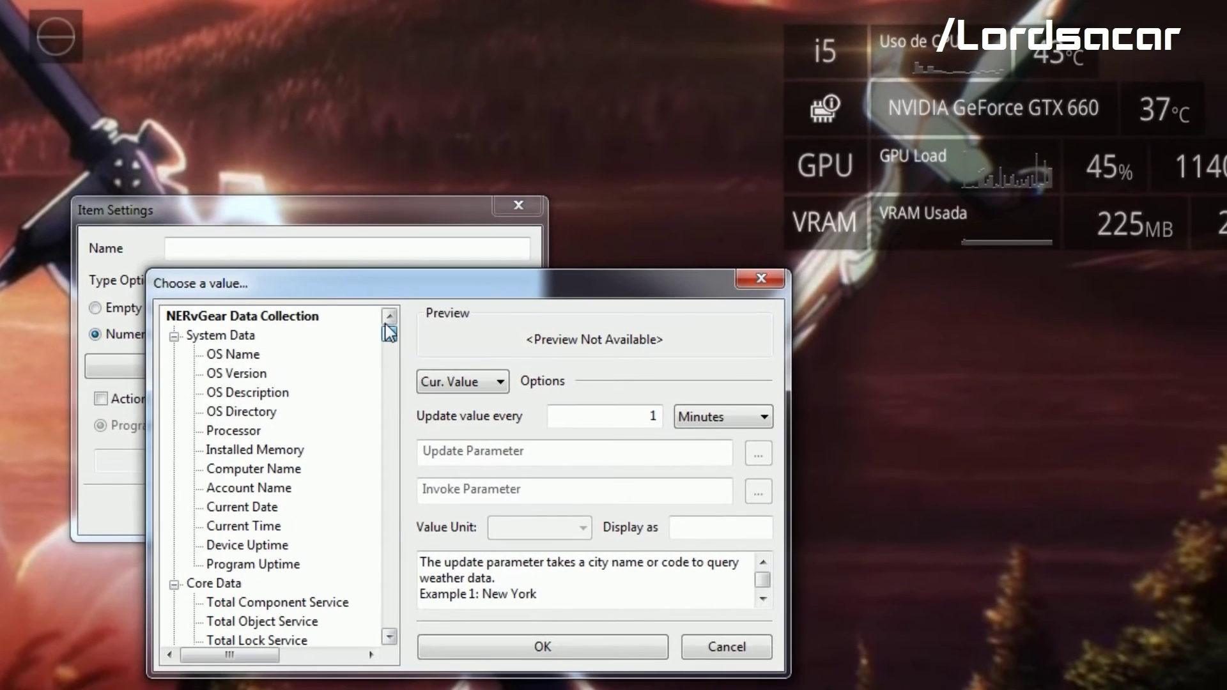
scroll(315, 419, down, 9)
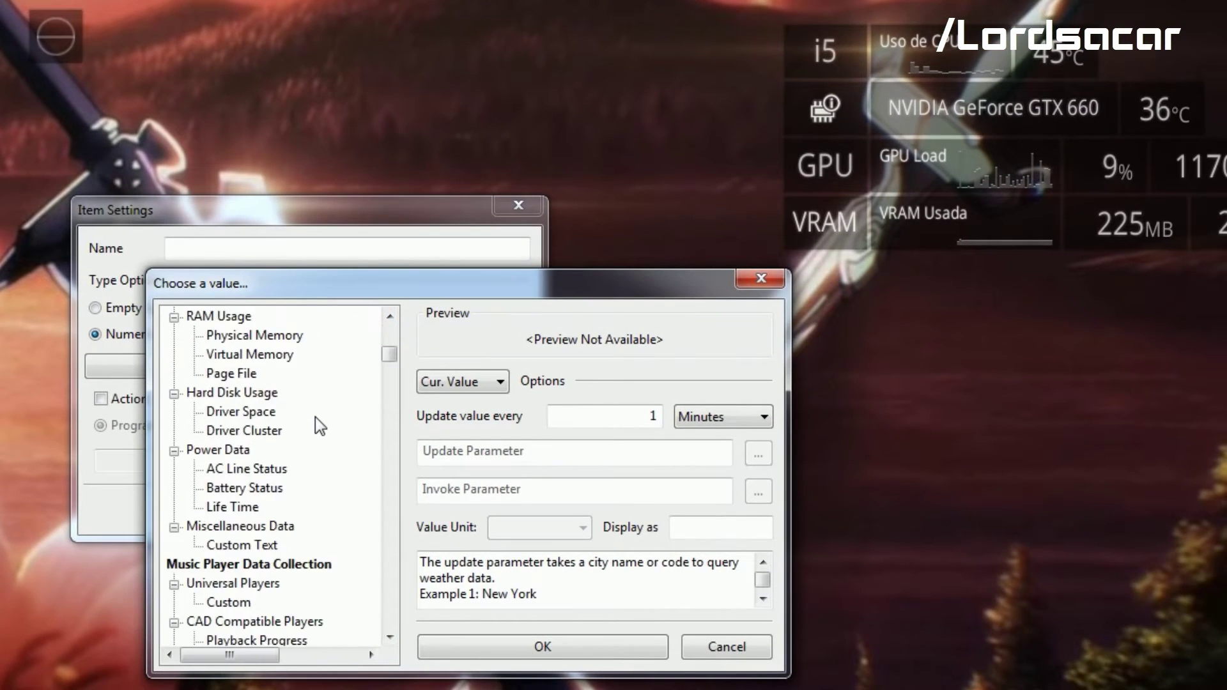
scroll(316, 419, up, 1)
scroll(309, 473, up, 4)
scroll(309, 474, down, 4)
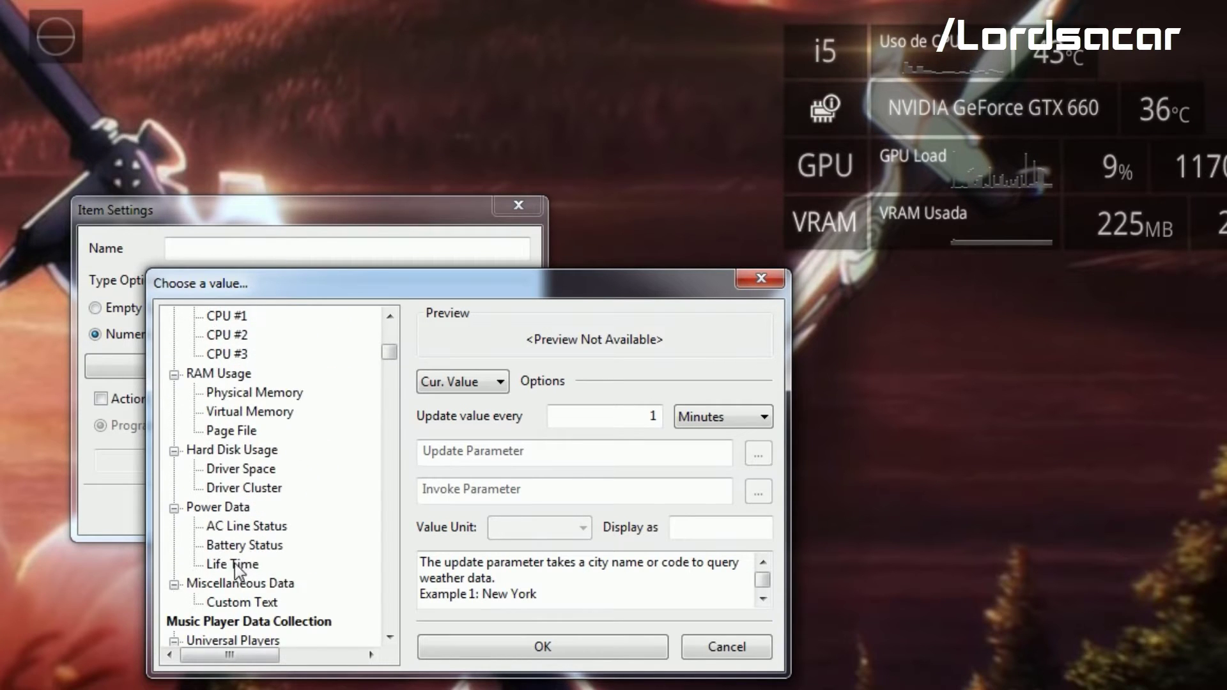
click(243, 602)
click(518, 454)
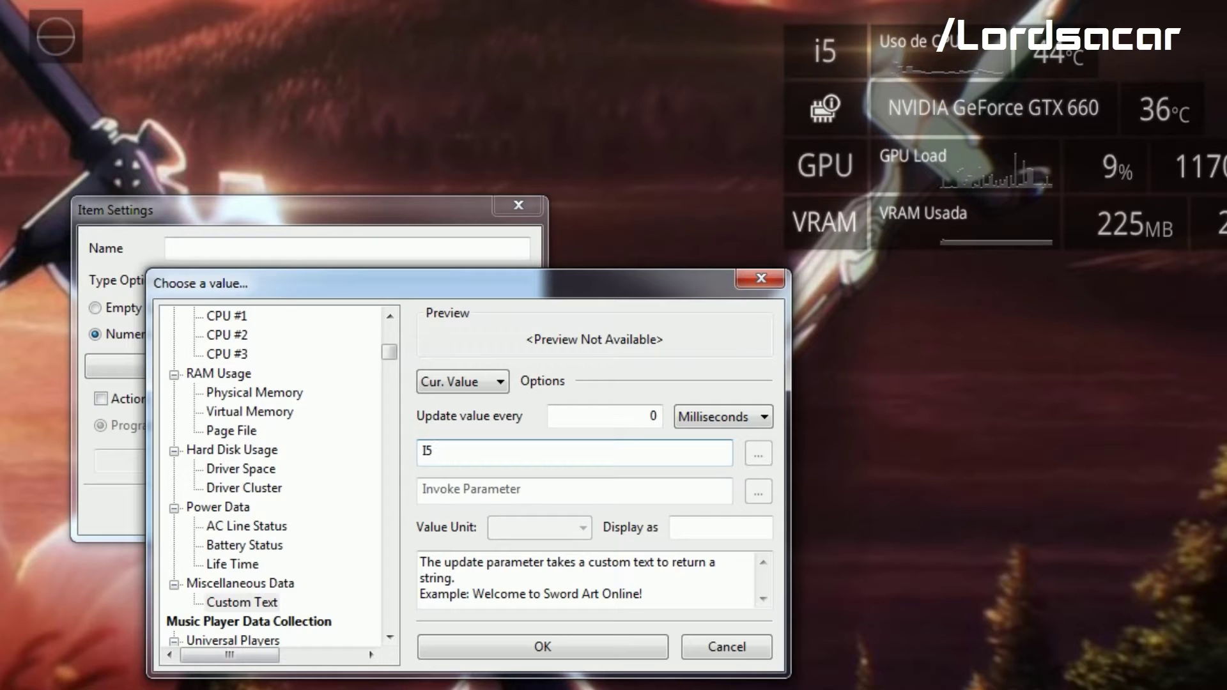
click(595, 648)
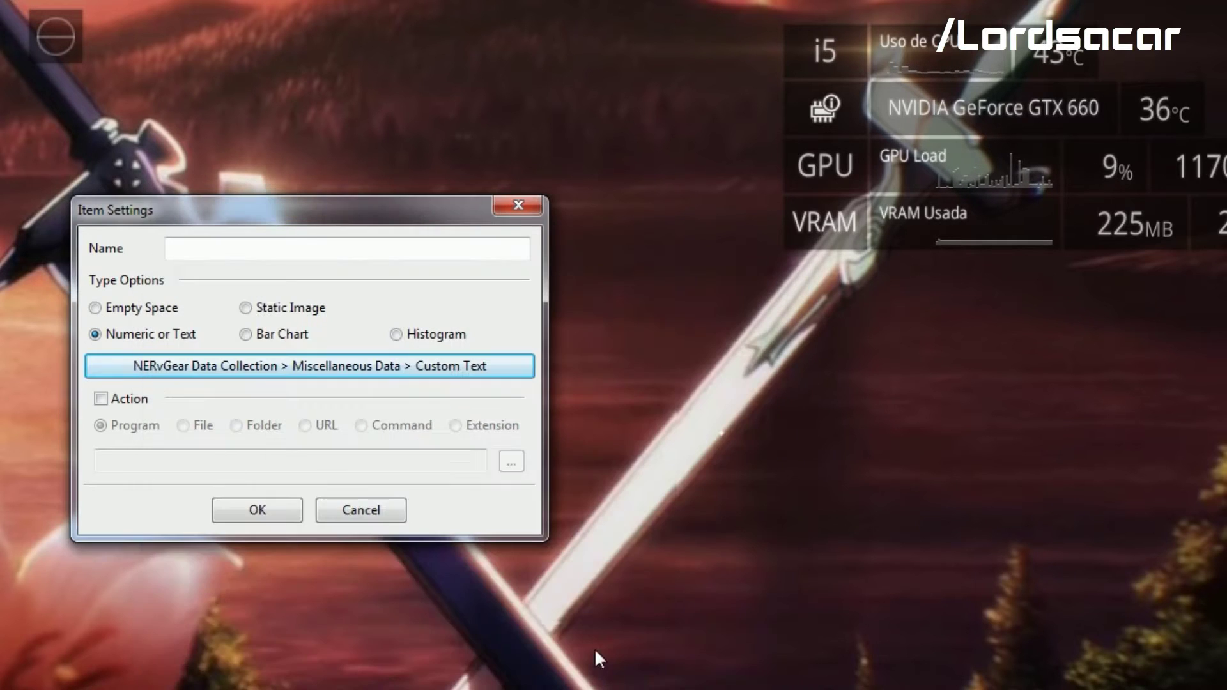
Step: Name the item Procesador and apply its settings
click(202, 243)
text(Procesador)
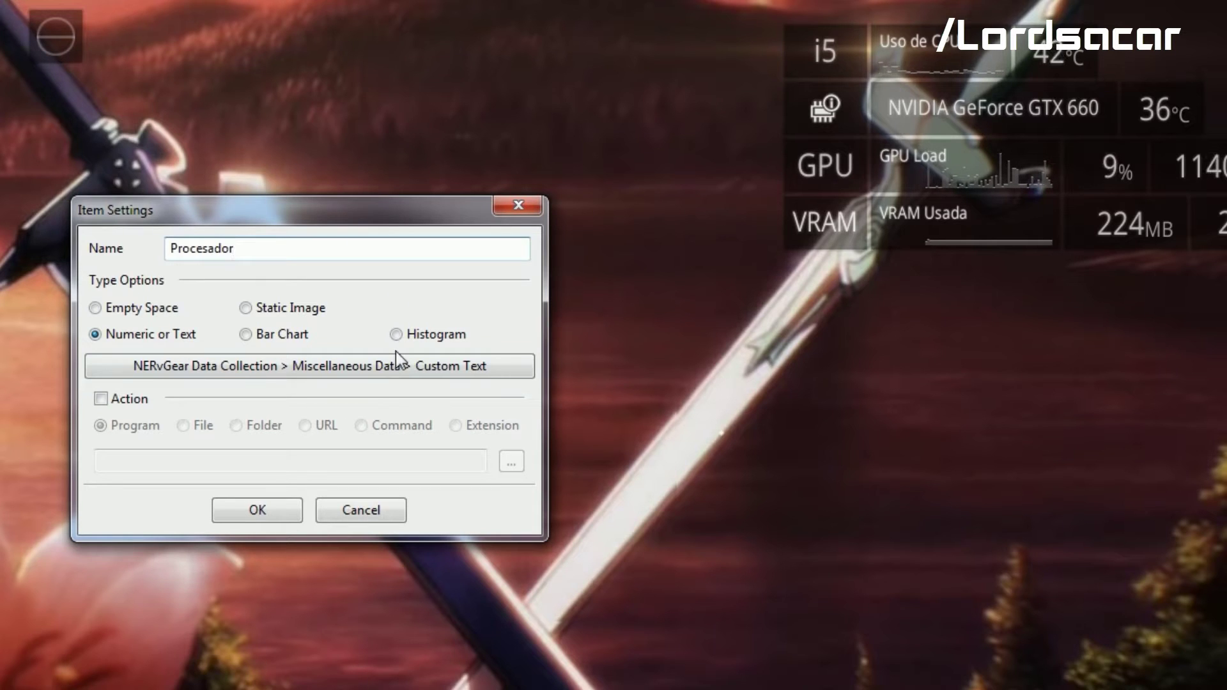
click(258, 510)
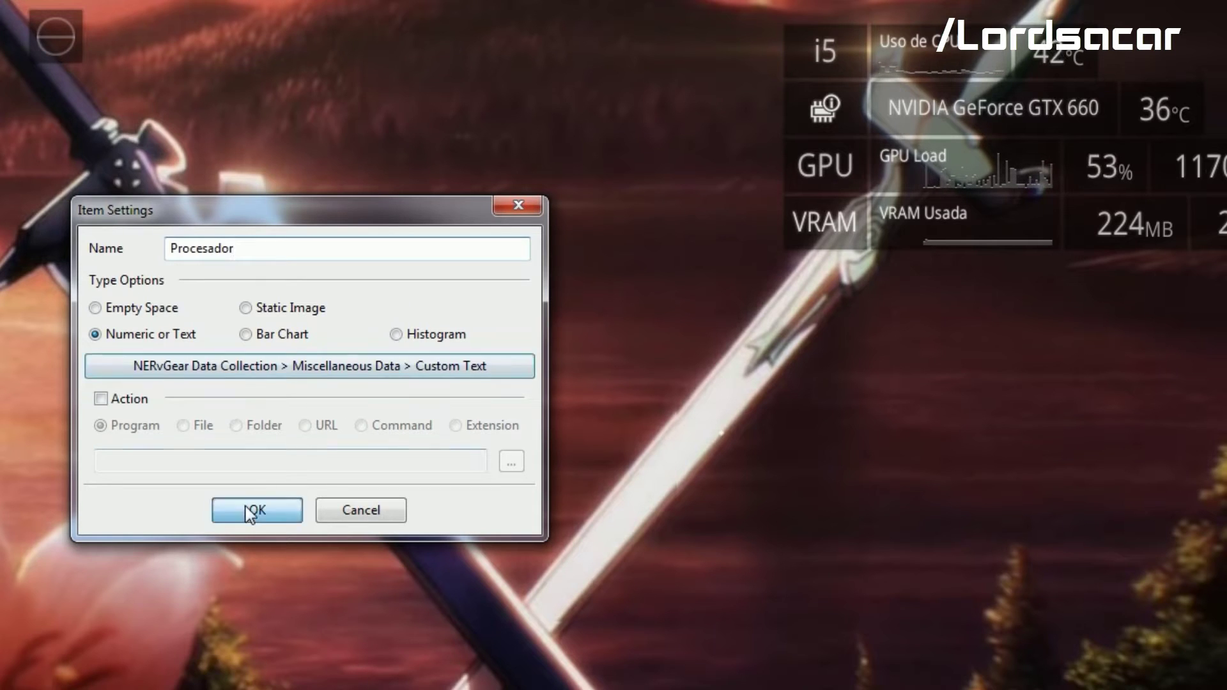
Step: Add a new item beside the i5 item, name it "Uso de CPU" and make it a Histogram
right_click(63, 69)
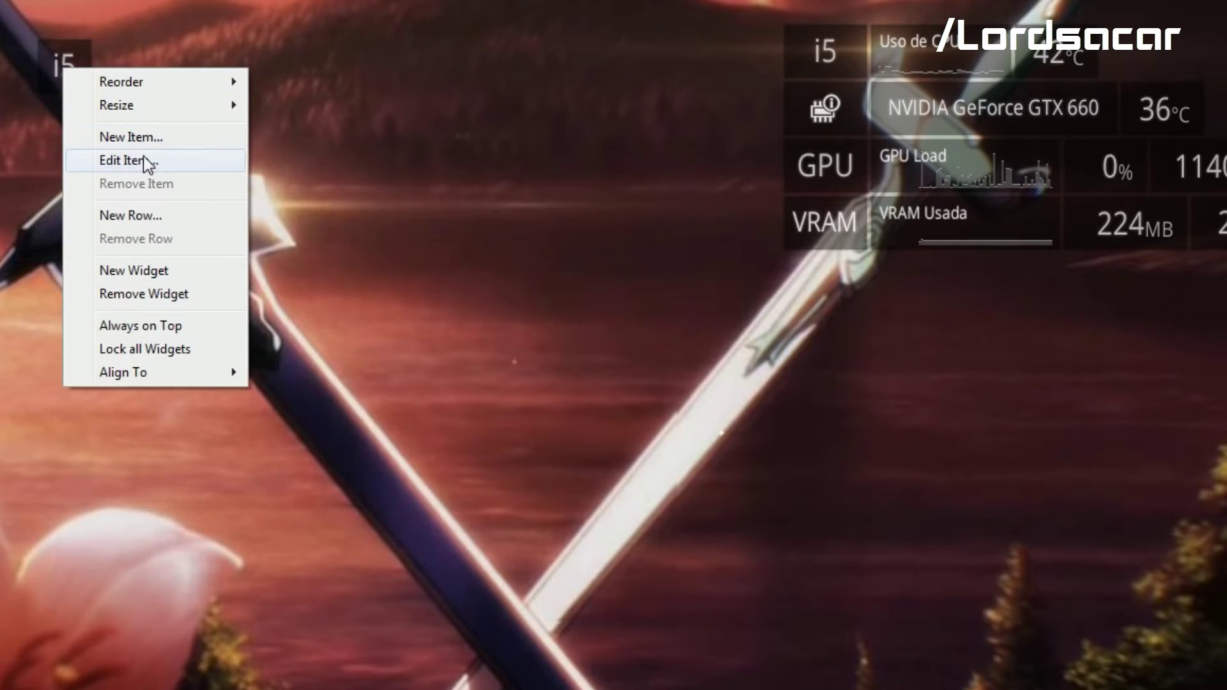
click(138, 132)
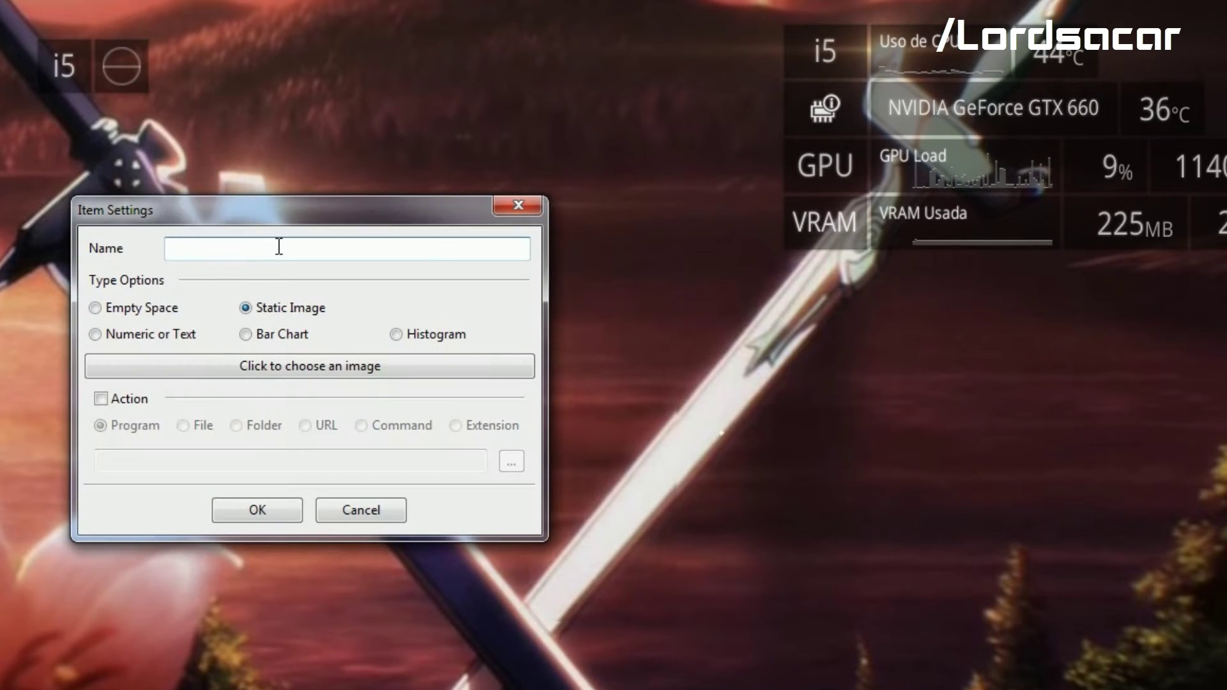
text(Uso de )
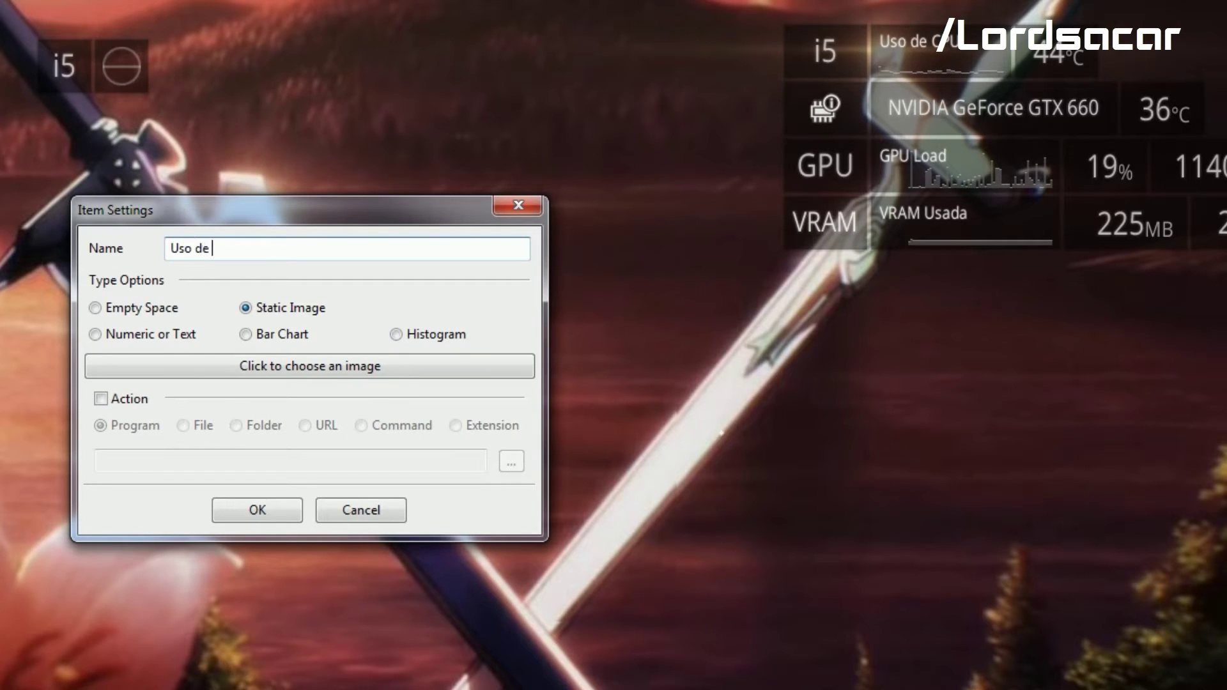
text(CPO)
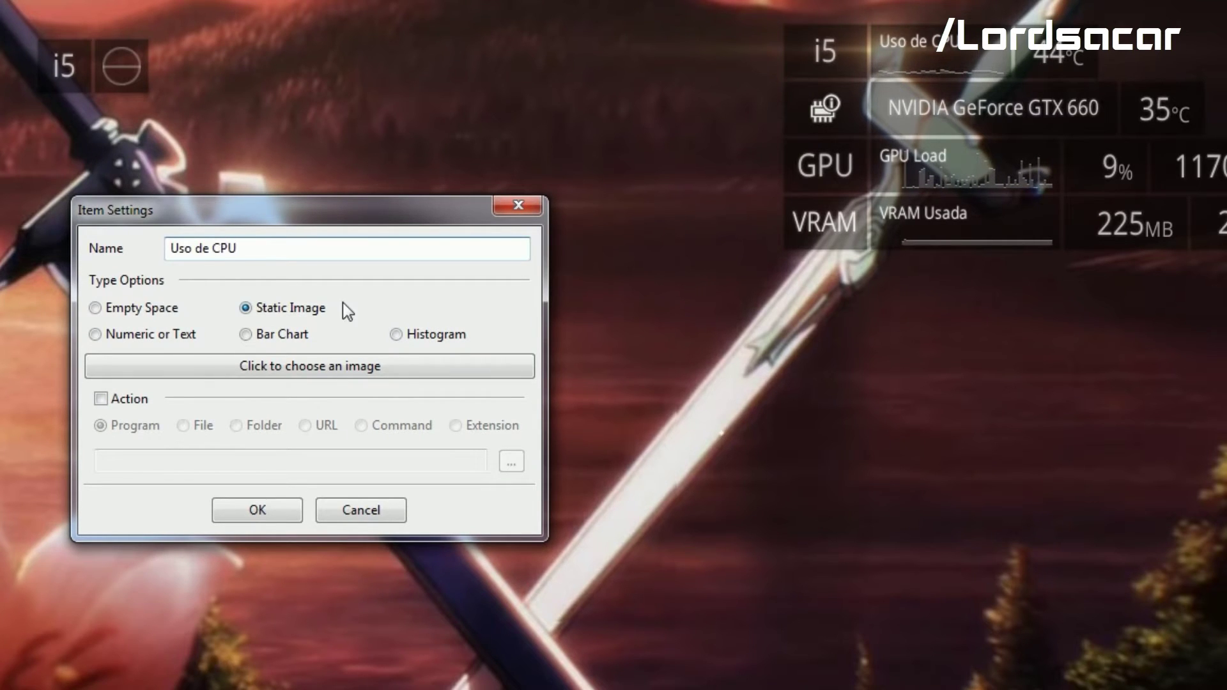
click(110, 334)
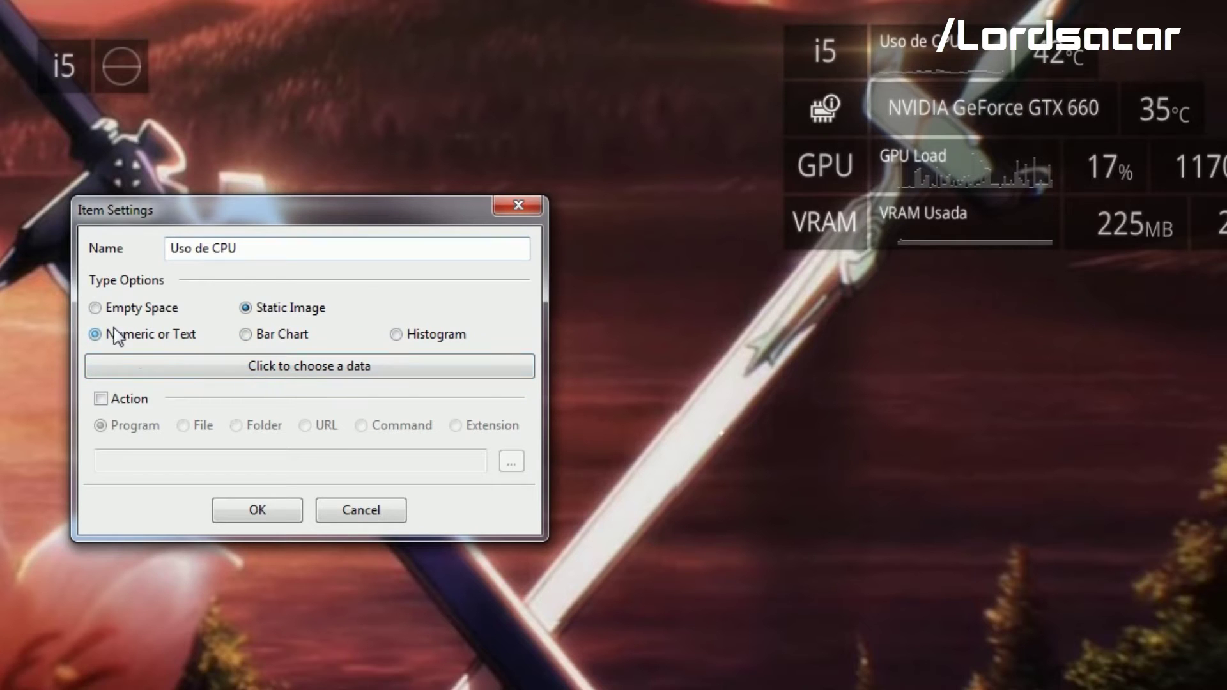
click(398, 334)
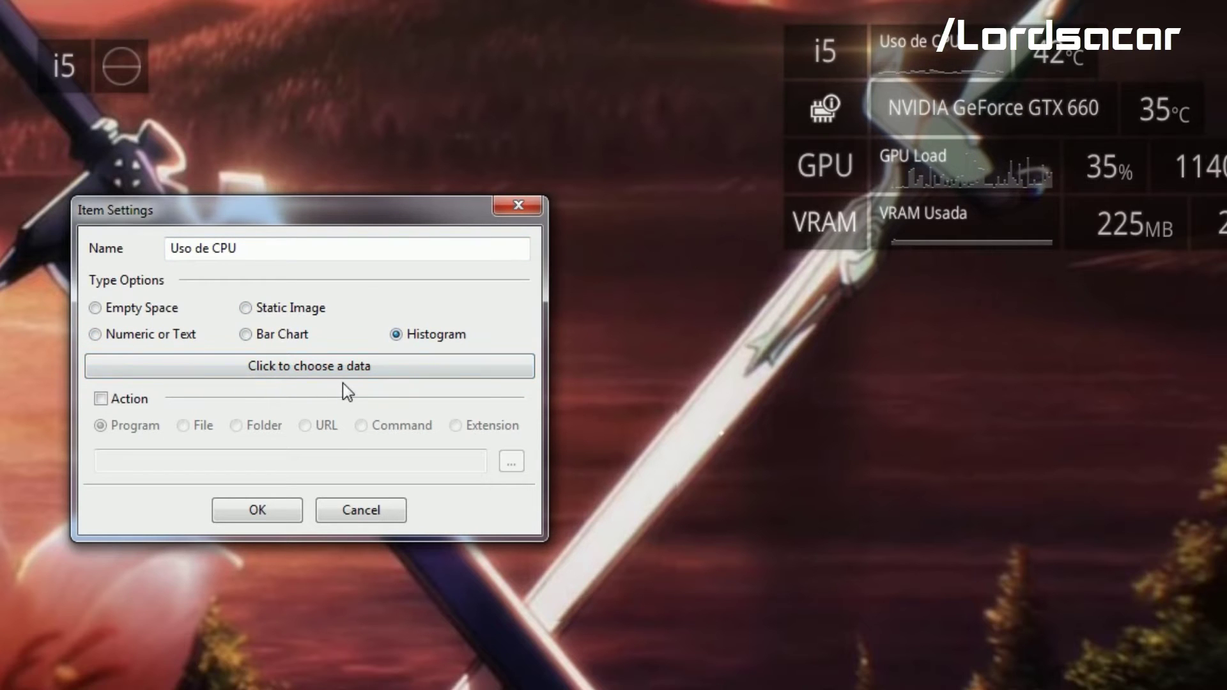
Step: Open the data selection for the Uso de CPU histogram and select the HWiNFO Data Proxy group
click(374, 369)
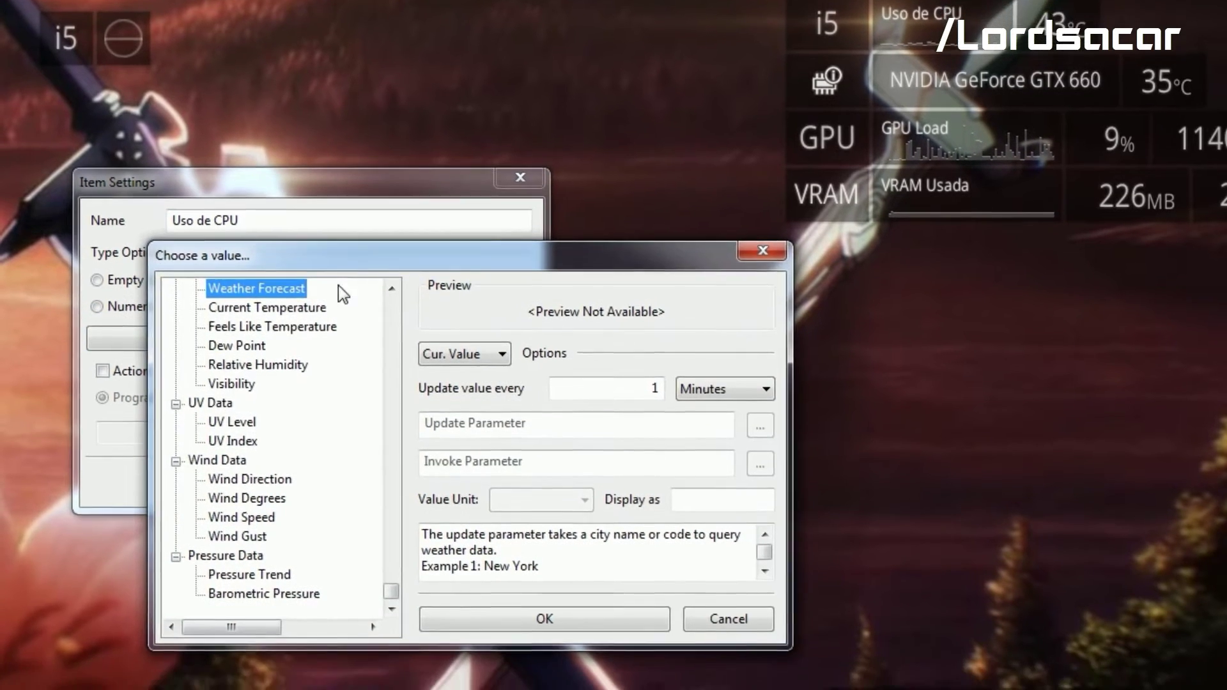
drag(339, 313, 254, 384)
scroll(232, 428, up, 20)
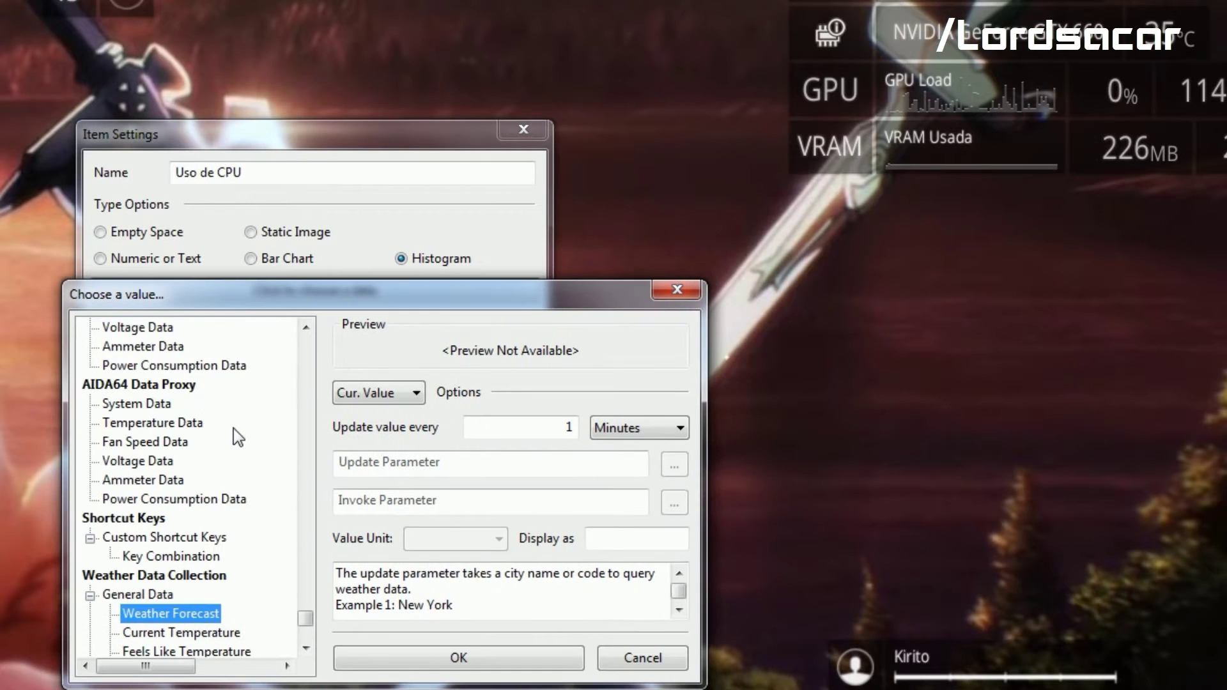
scroll(258, 527, up, 15)
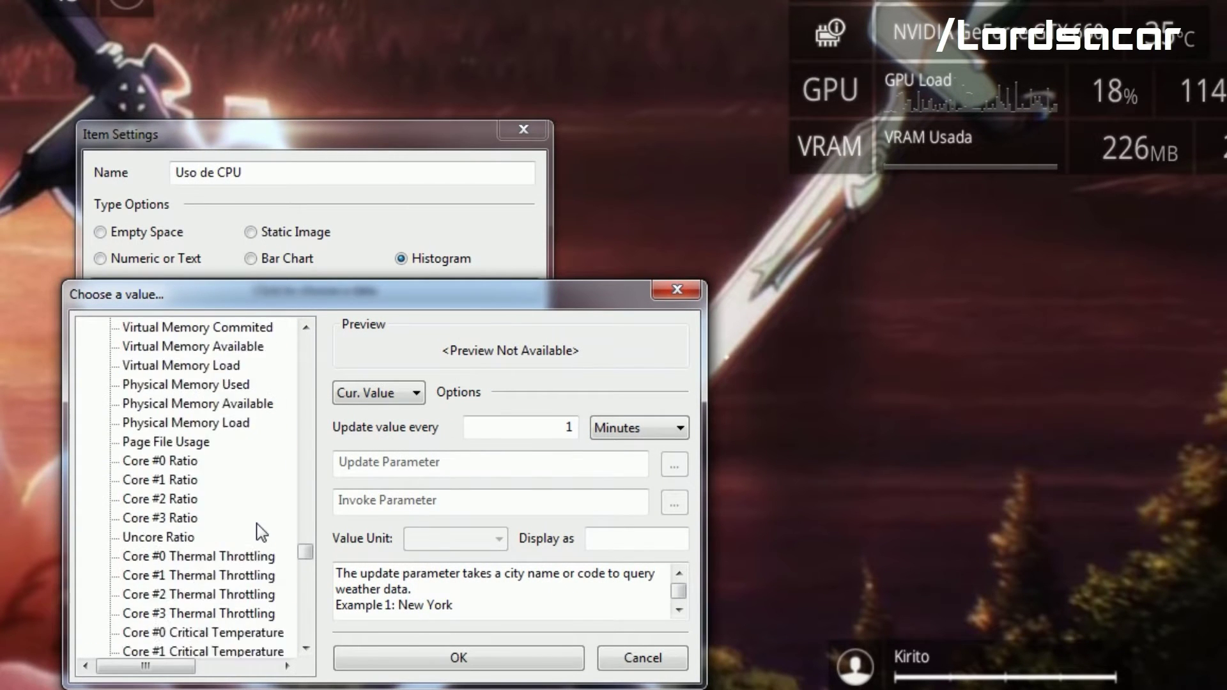
scroll(246, 505, up, 12)
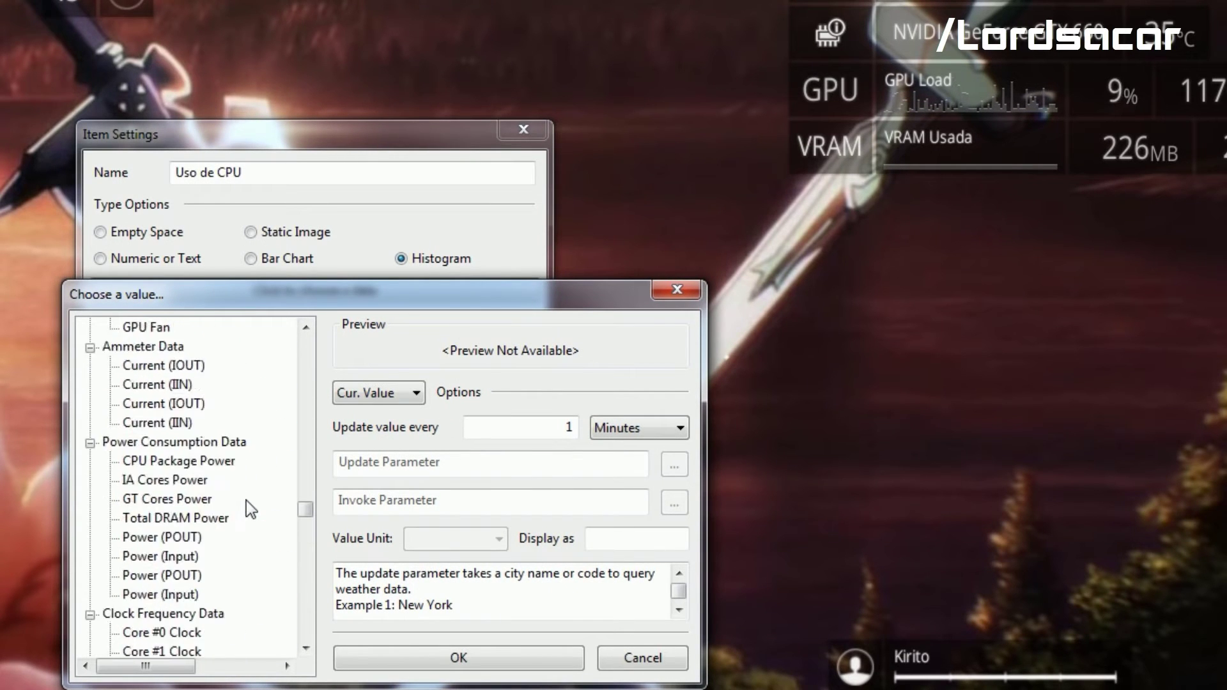
scroll(313, 498, up, 6)
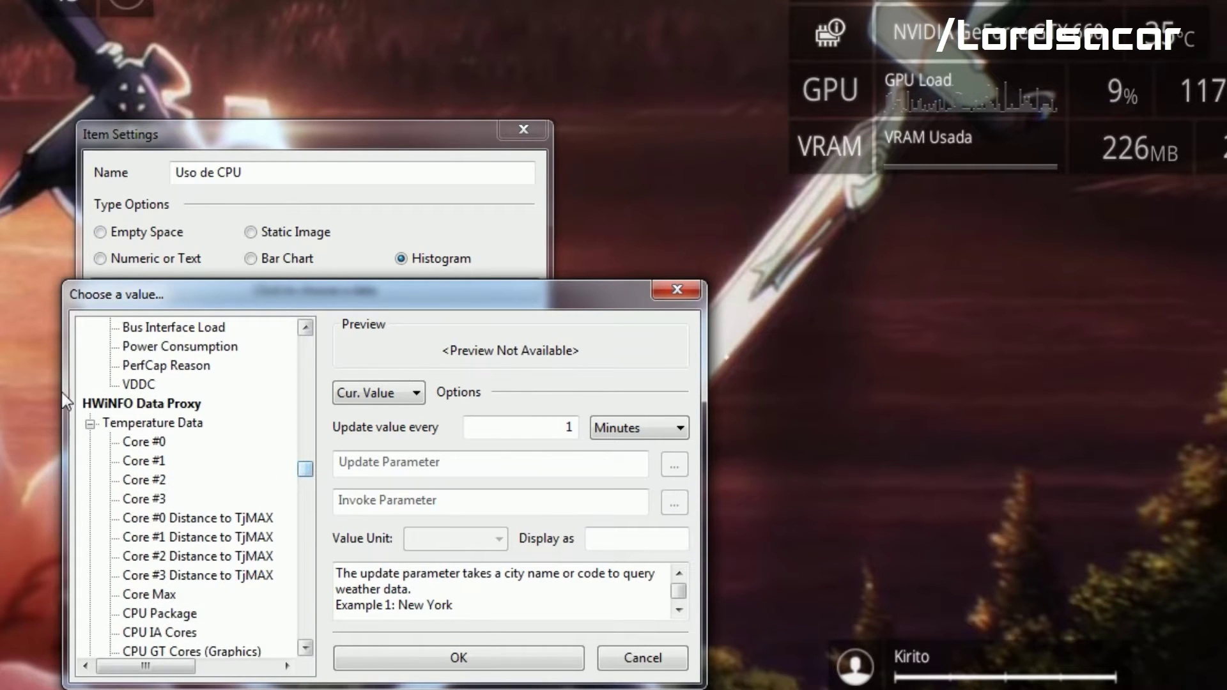
click(140, 404)
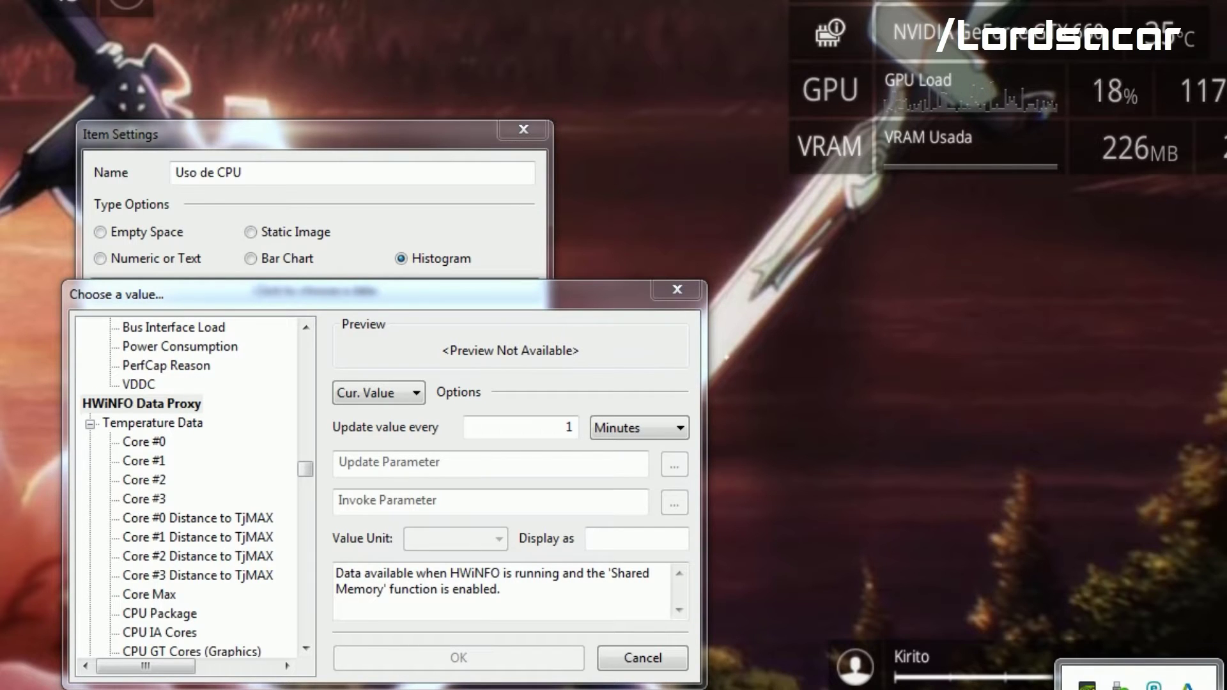
Step: Look through the HWiNFO temperature, voltage, fan speed, ammeter and power consumption data, and preview the Core Max sensor
click(199, 452)
scroll(199, 451, down, 5)
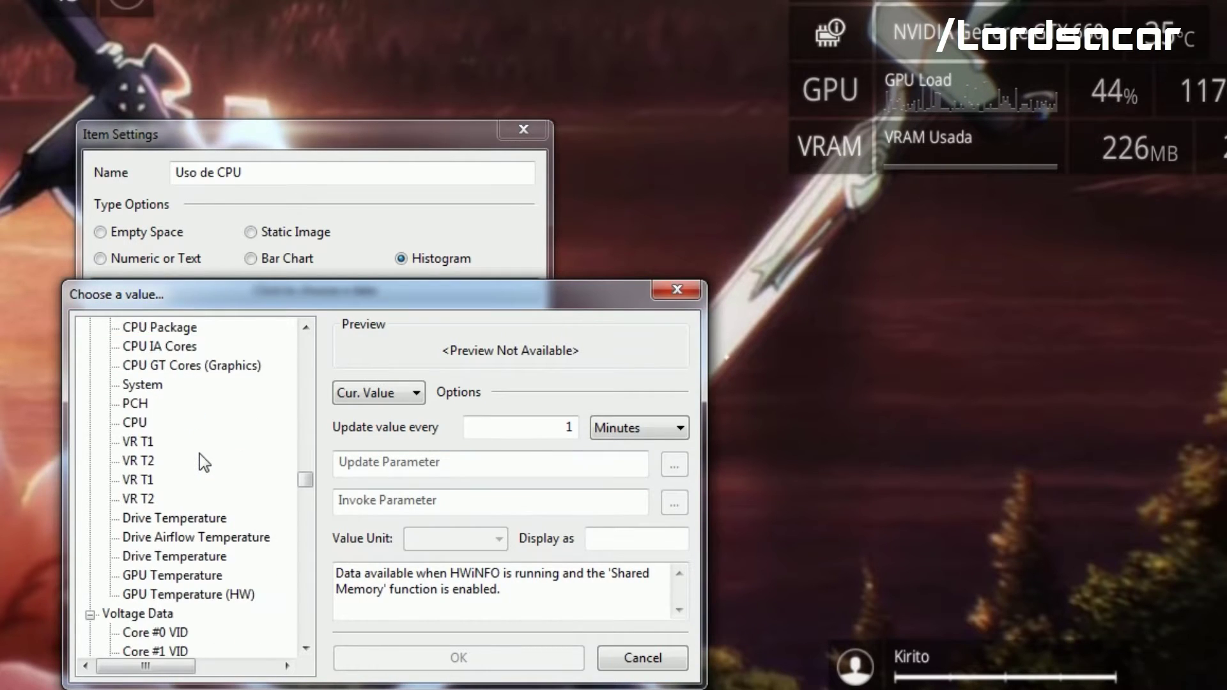
scroll(199, 454, down, 3)
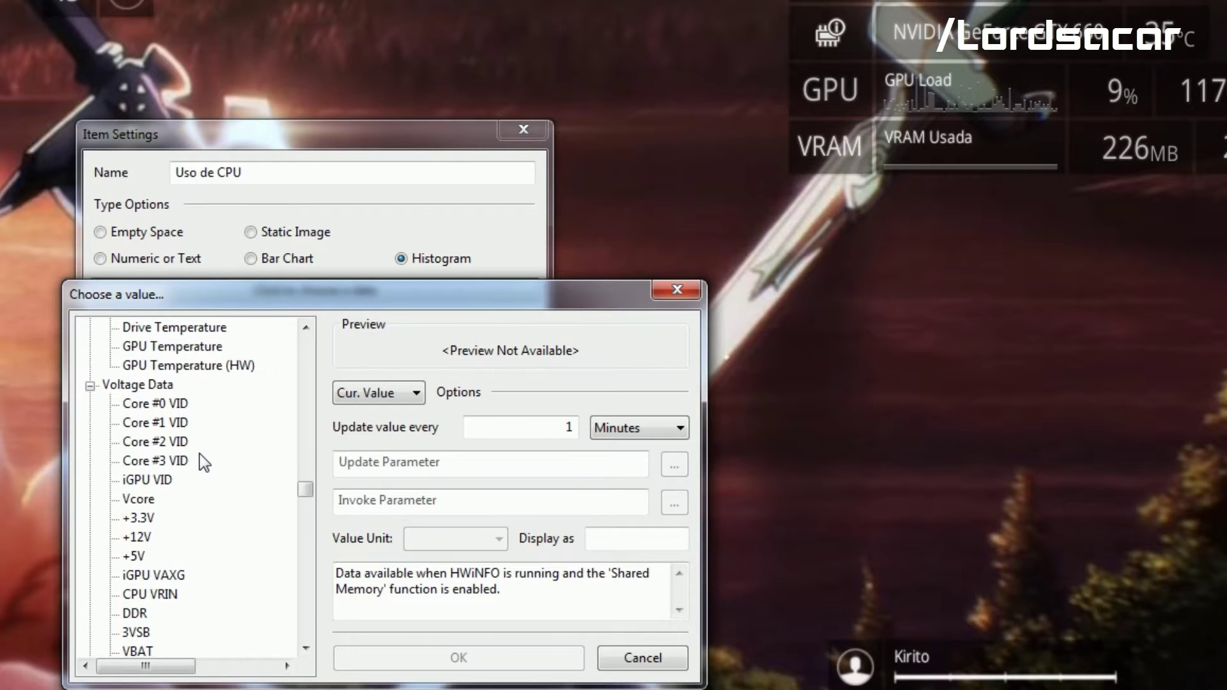
scroll(199, 454, down, 6)
scroll(199, 454, down, 3)
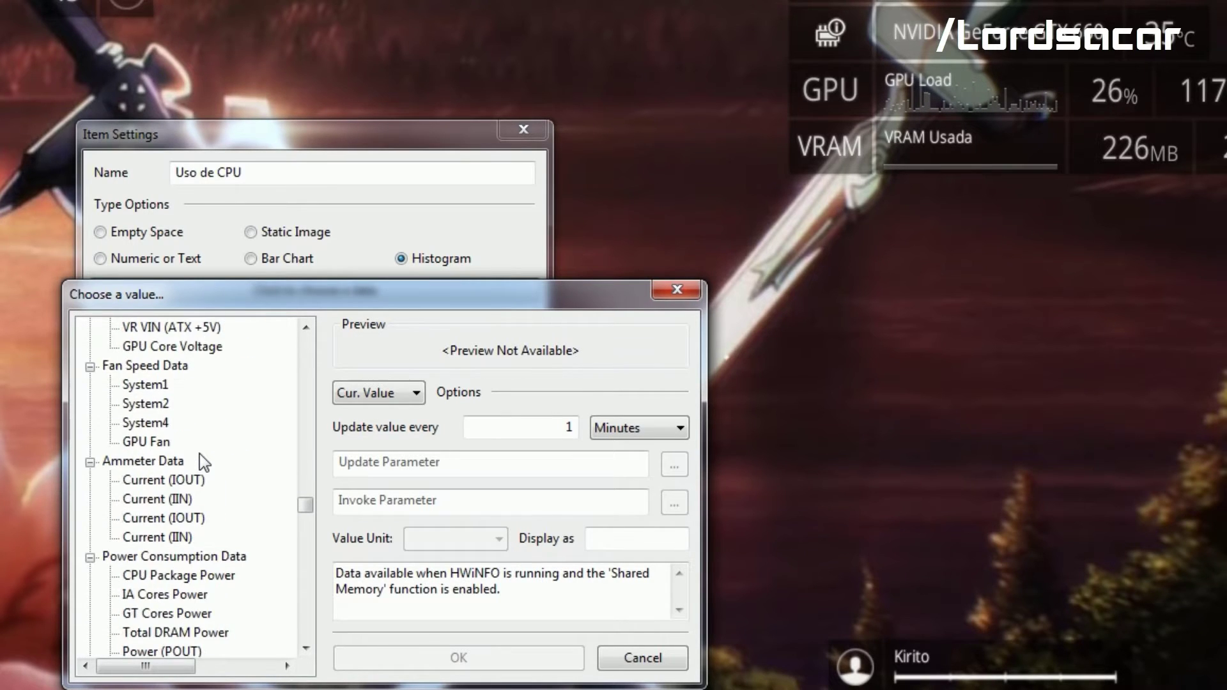
scroll(225, 477, down, 1)
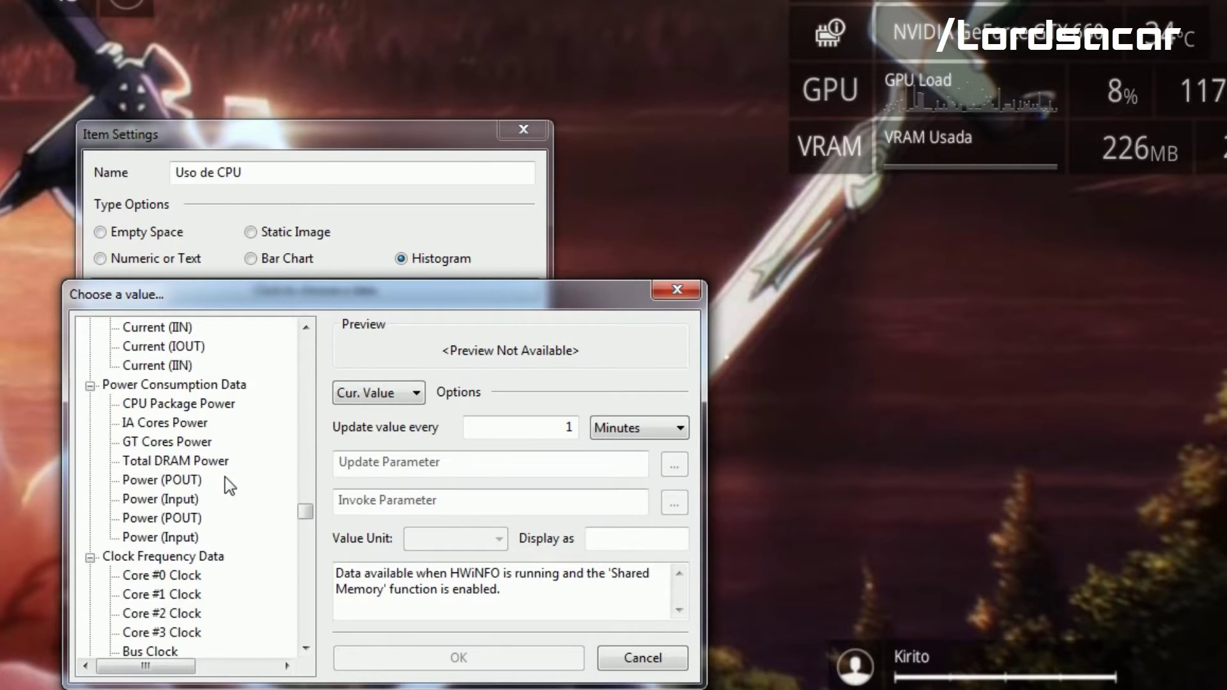
scroll(225, 476, up, 4)
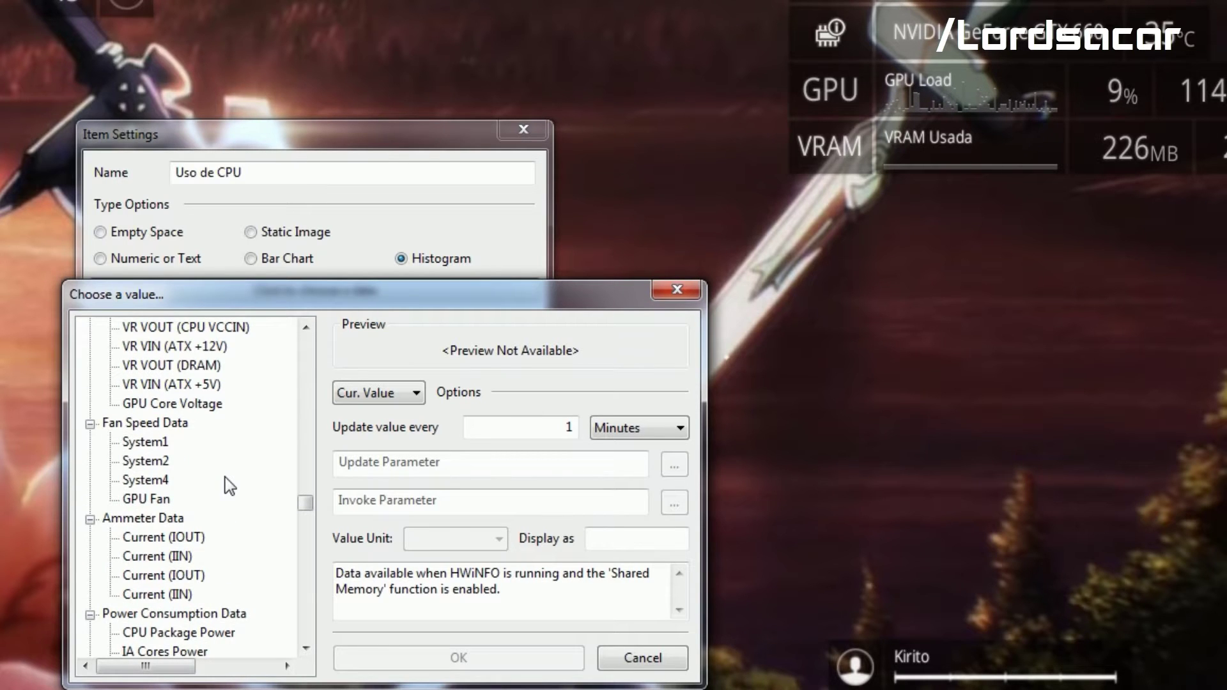
scroll(225, 478, up, 7)
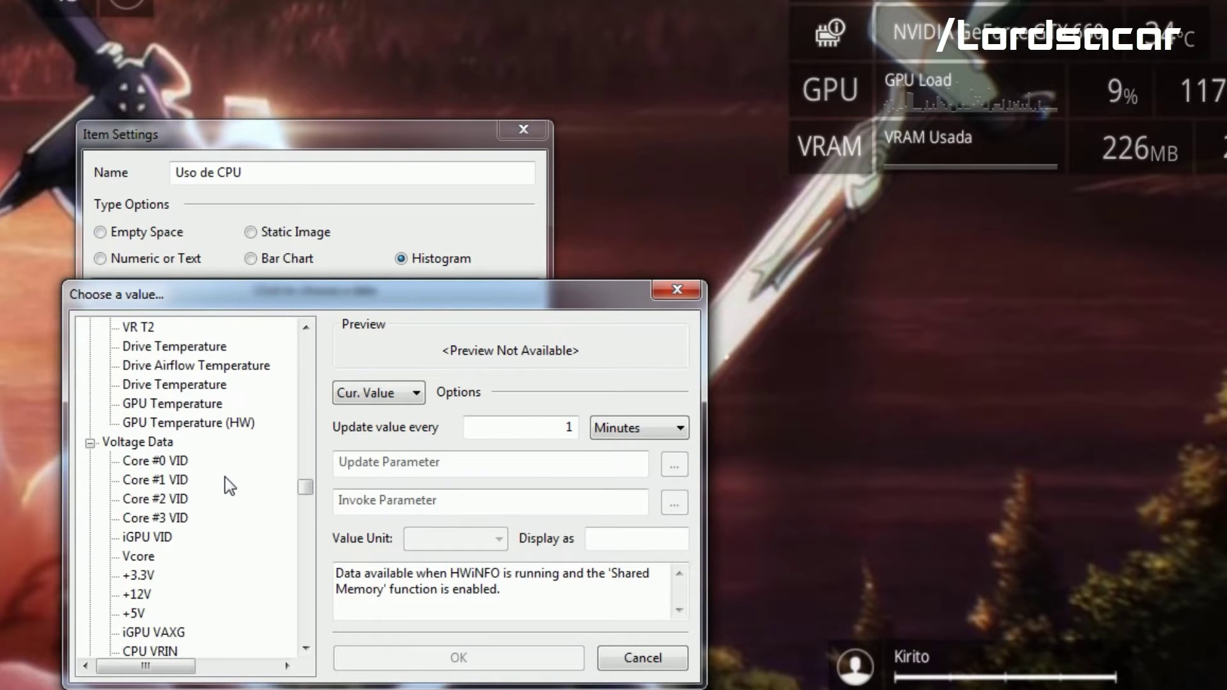
scroll(228, 486, up, 6)
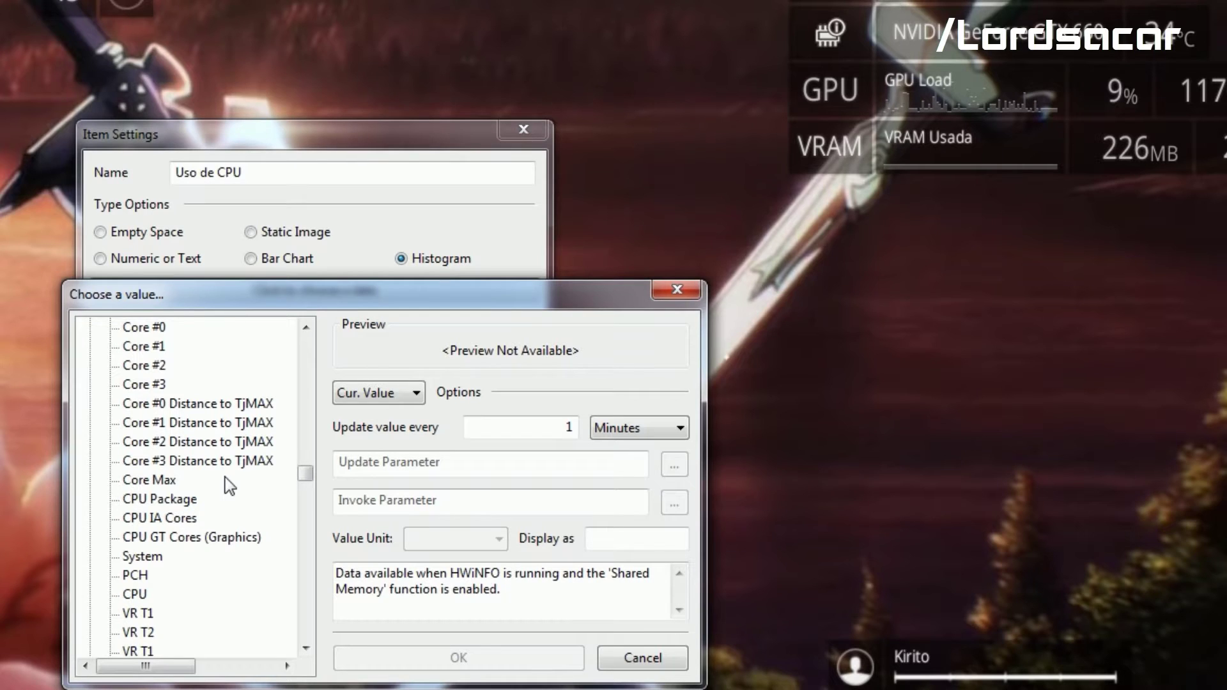
click(168, 481)
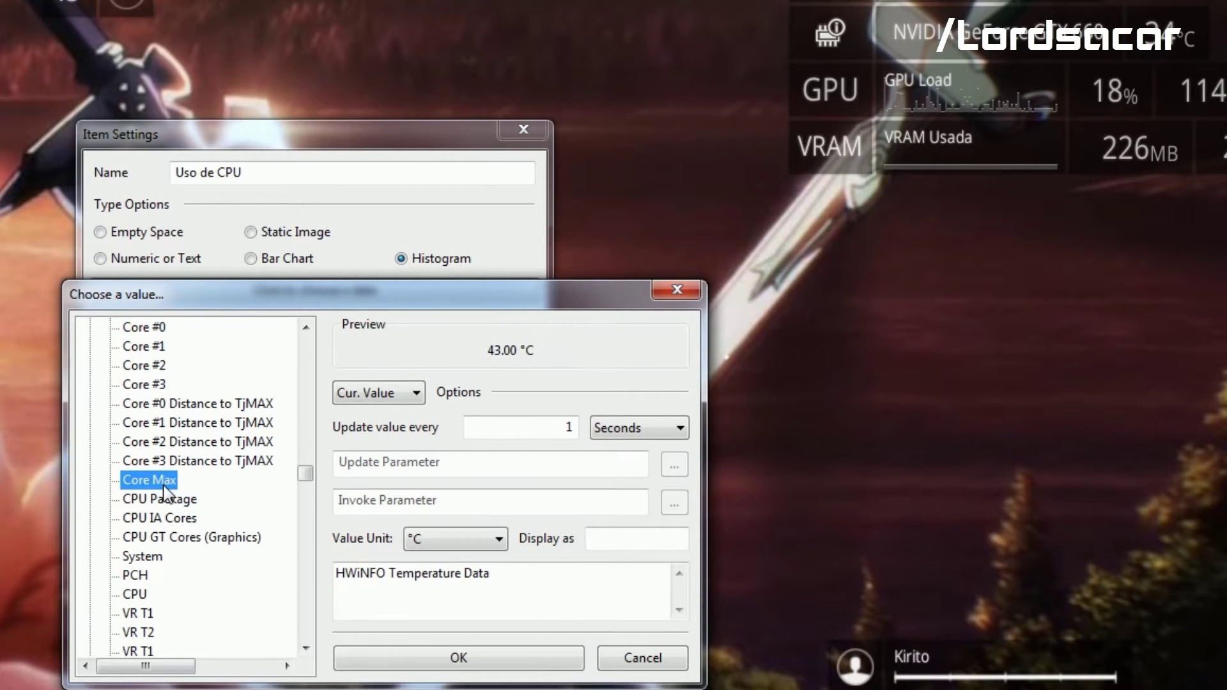
Step: Set the histogram's data to Total CPU Usage from HWiNFO Usage Data and apply the item settings
scroll(182, 491, down, 13)
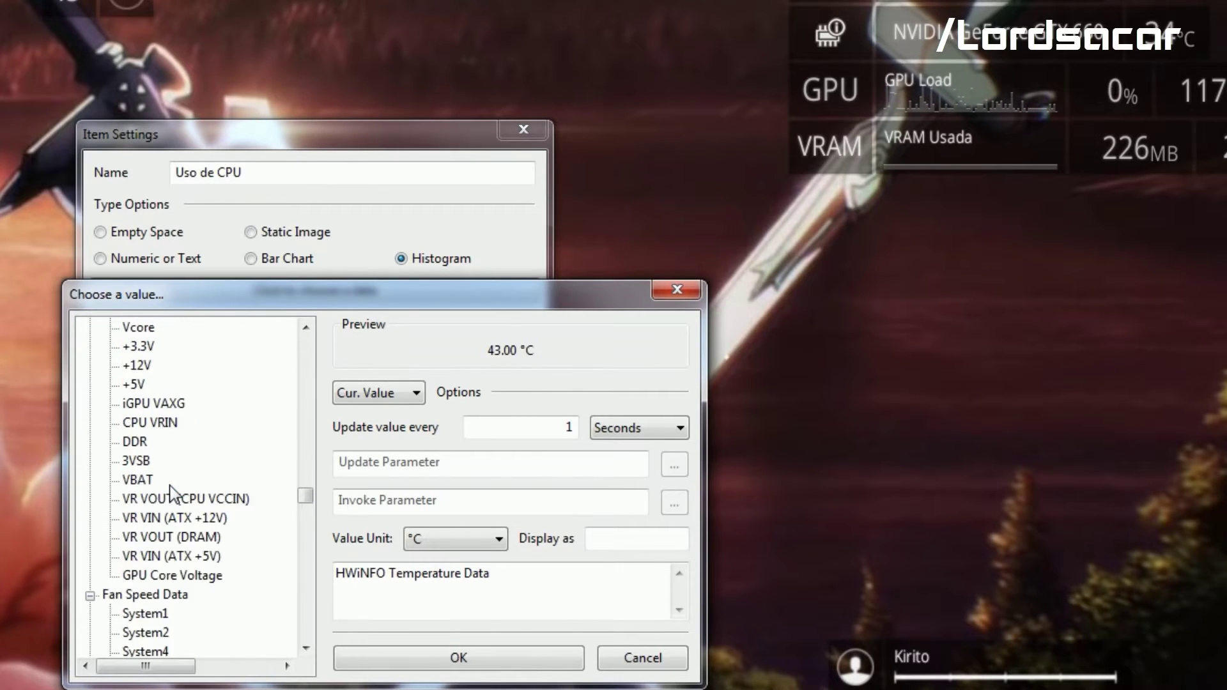
scroll(200, 494, down, 7)
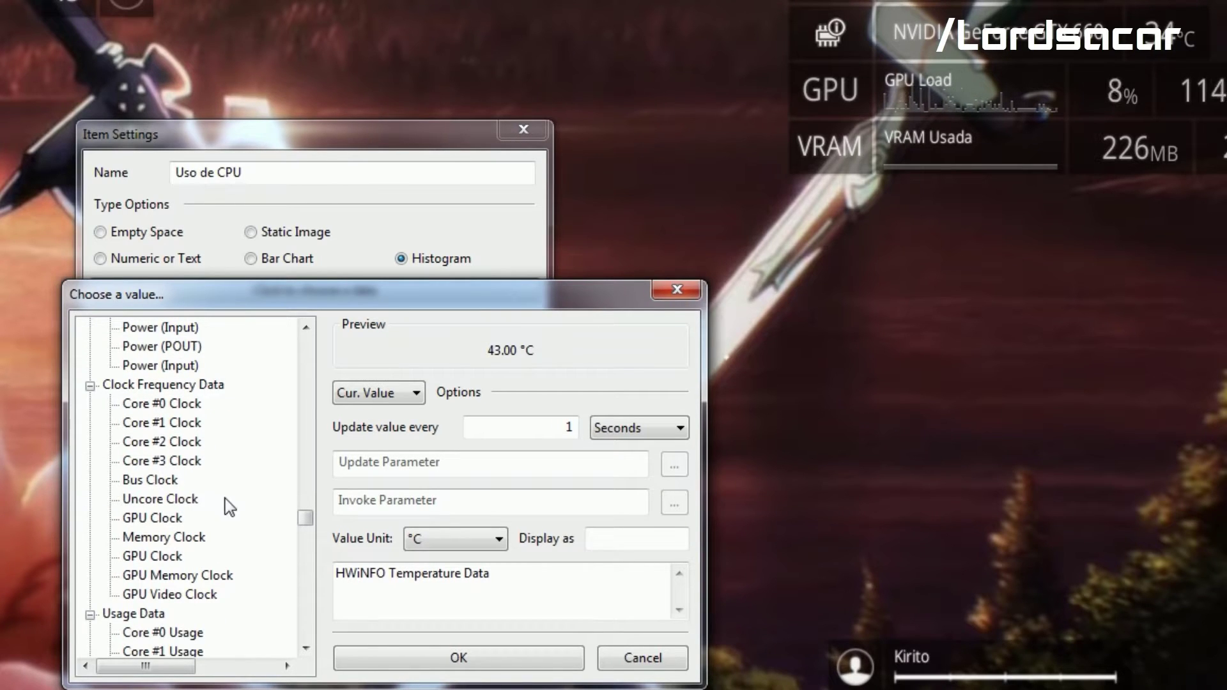
scroll(223, 508, down, 4)
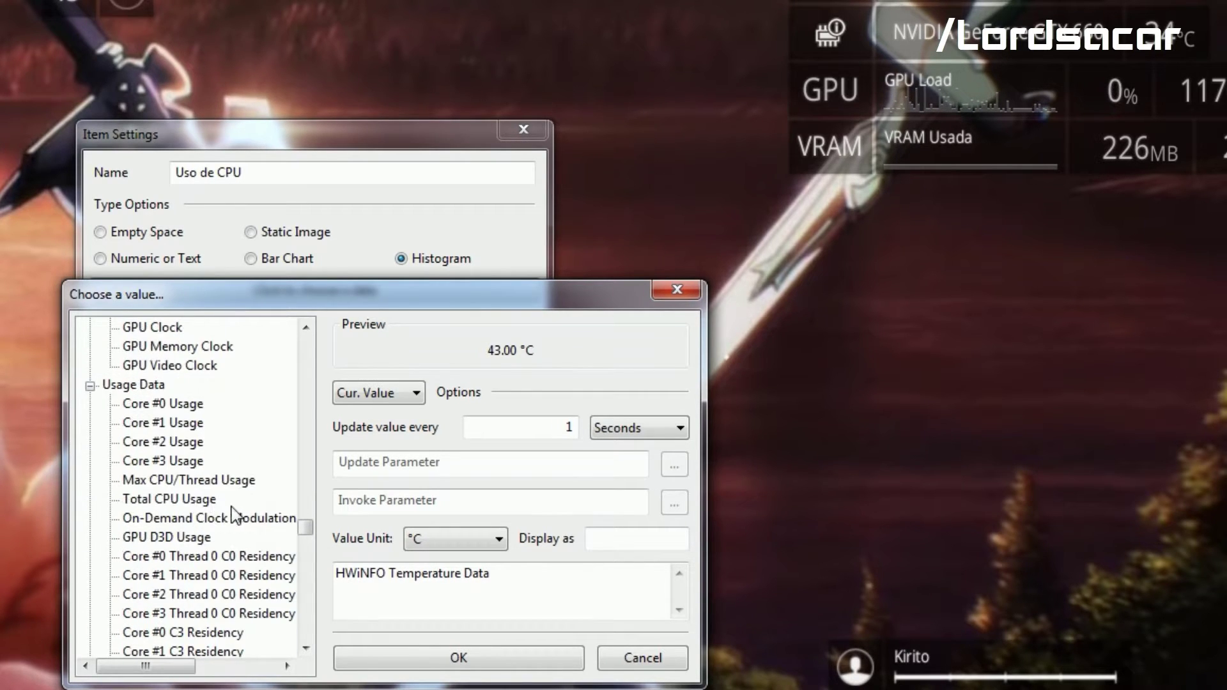
click(235, 481)
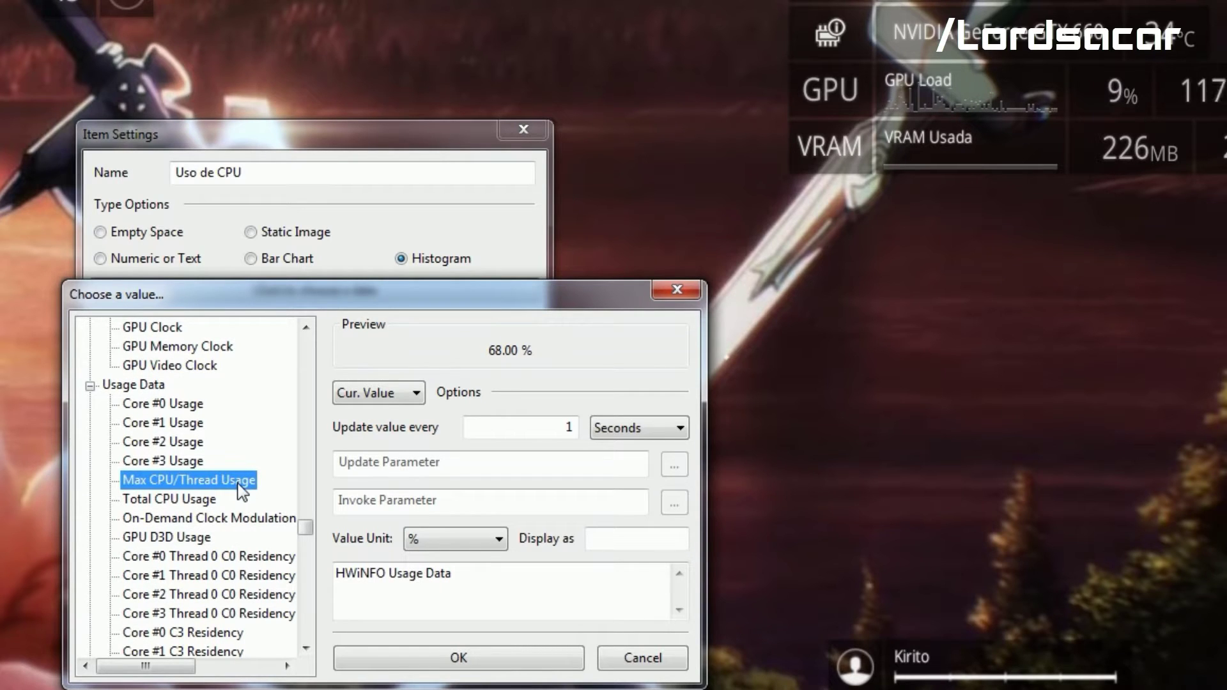
click(219, 500)
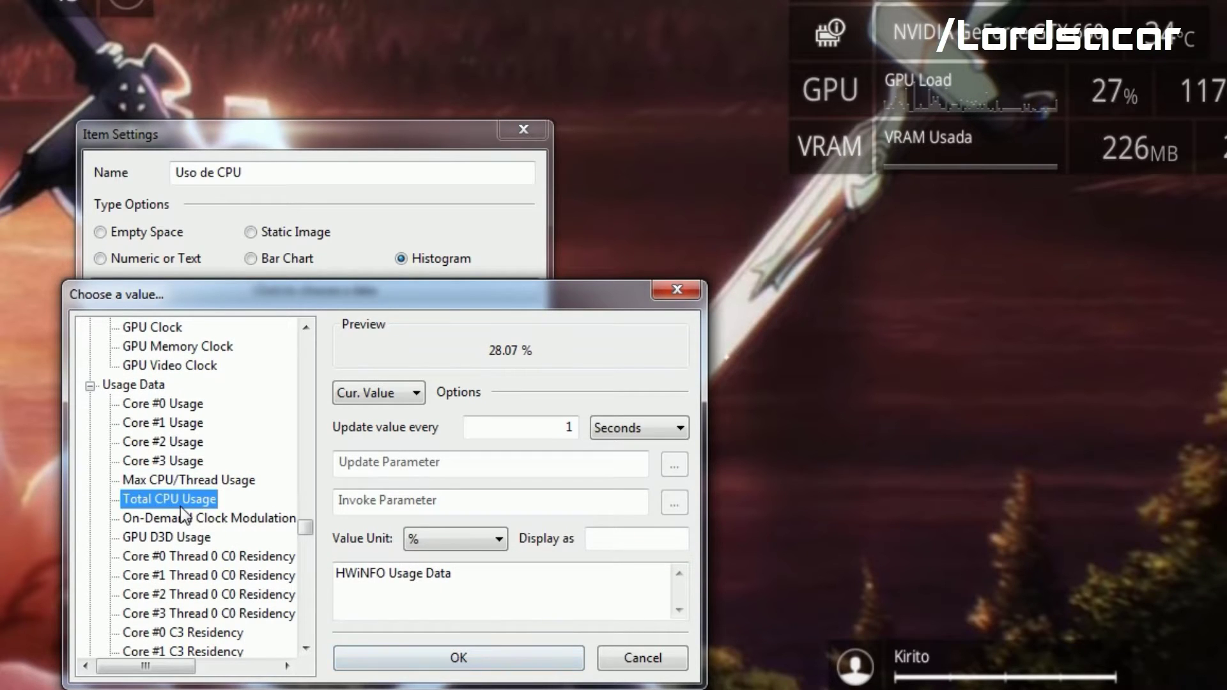
click(472, 658)
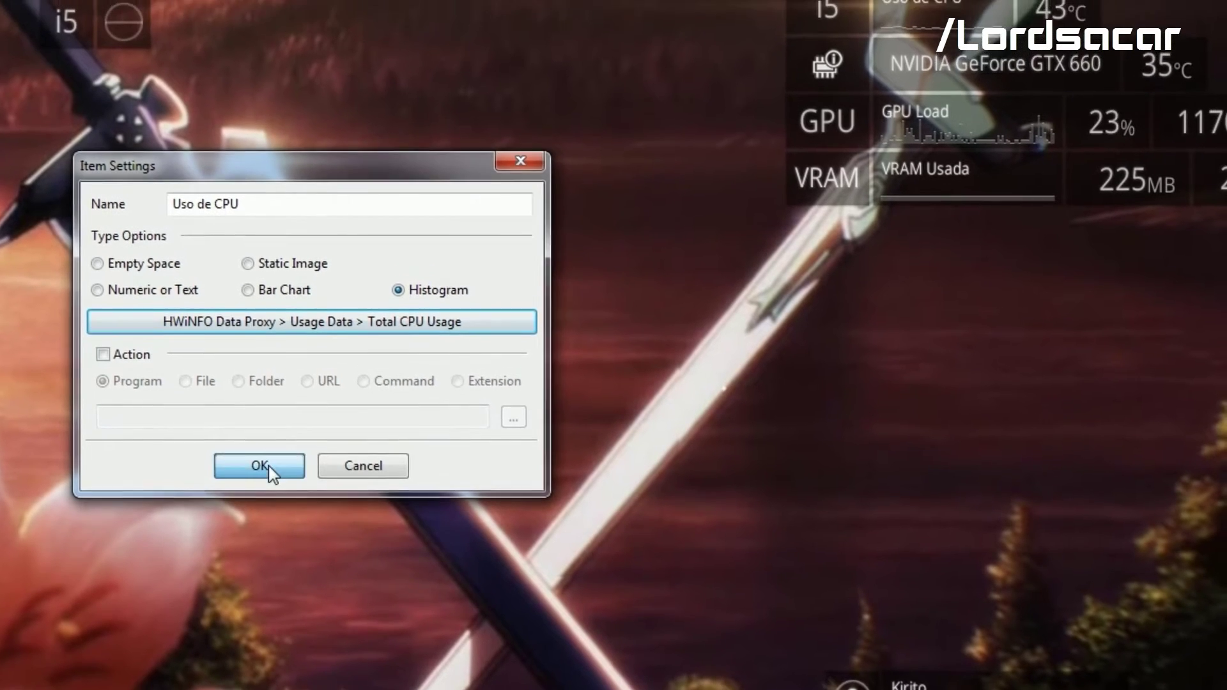
click(263, 435)
Step: Resize the new widget's Uso de CPU item to Preset D (Medium)
right_click(131, 38)
click(101, 48)
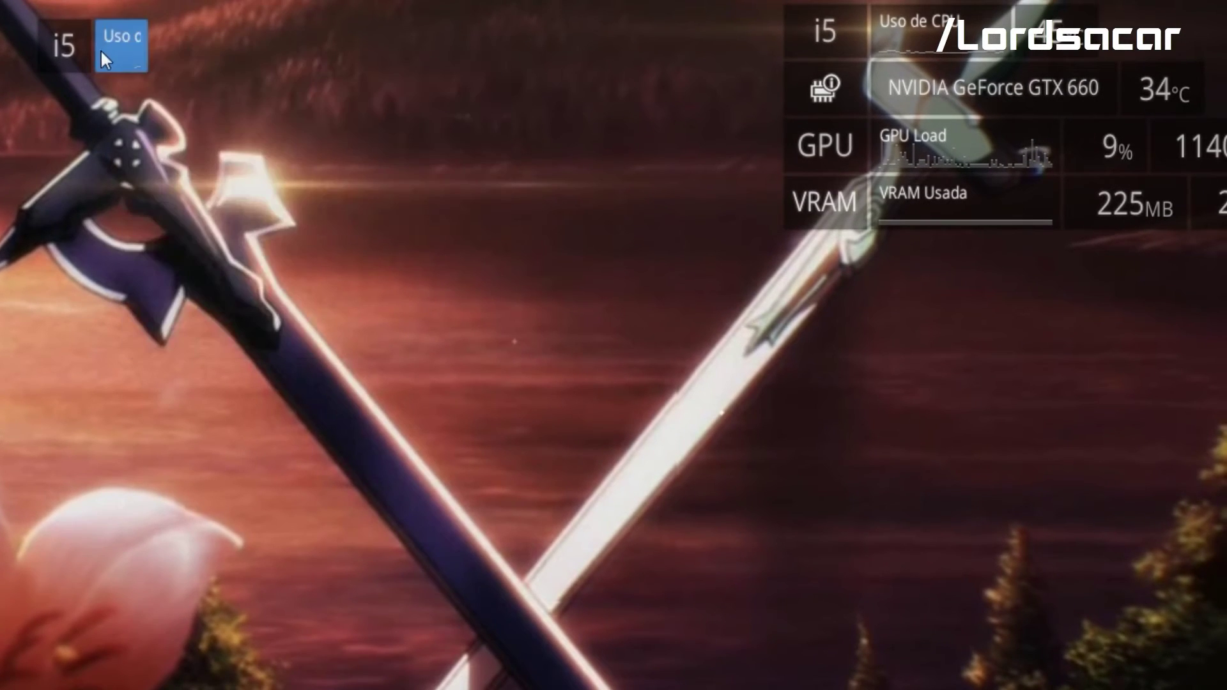
right_click(164, 42)
mouse_move(211, 75)
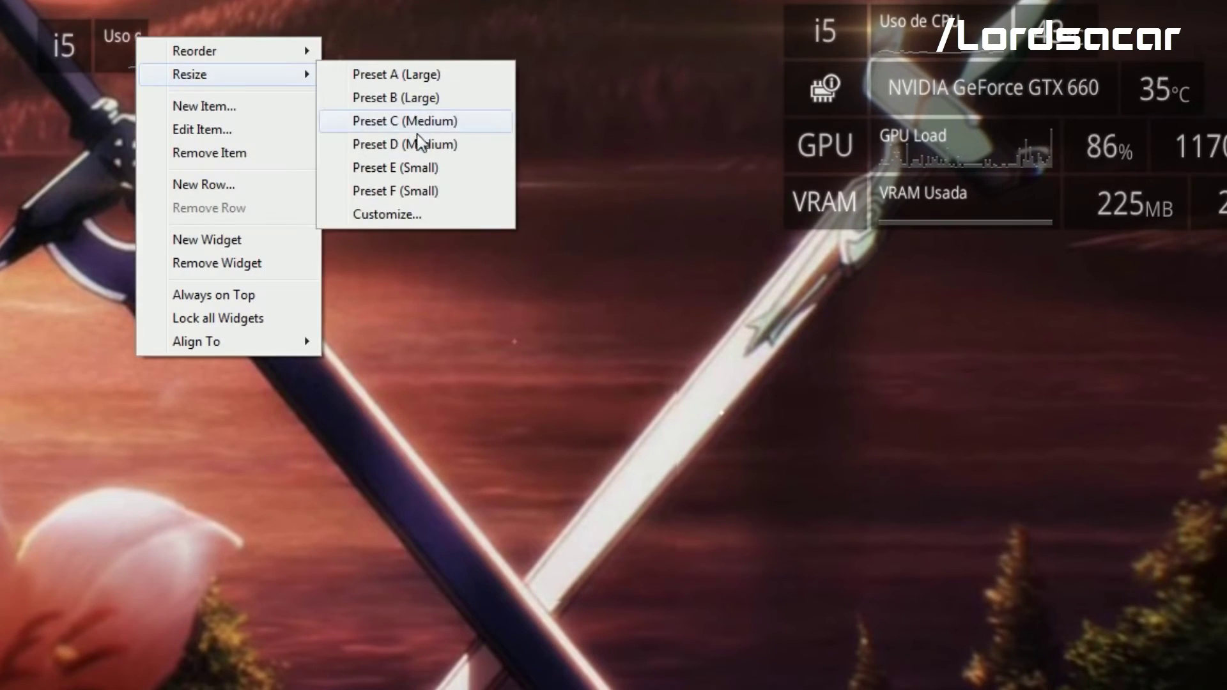
click(412, 145)
Step: Move the new widget just above the existing sensor widget and resize its i5 item, trying Presets C and D before Preset E (Small)
drag(151, 70, 823, 106)
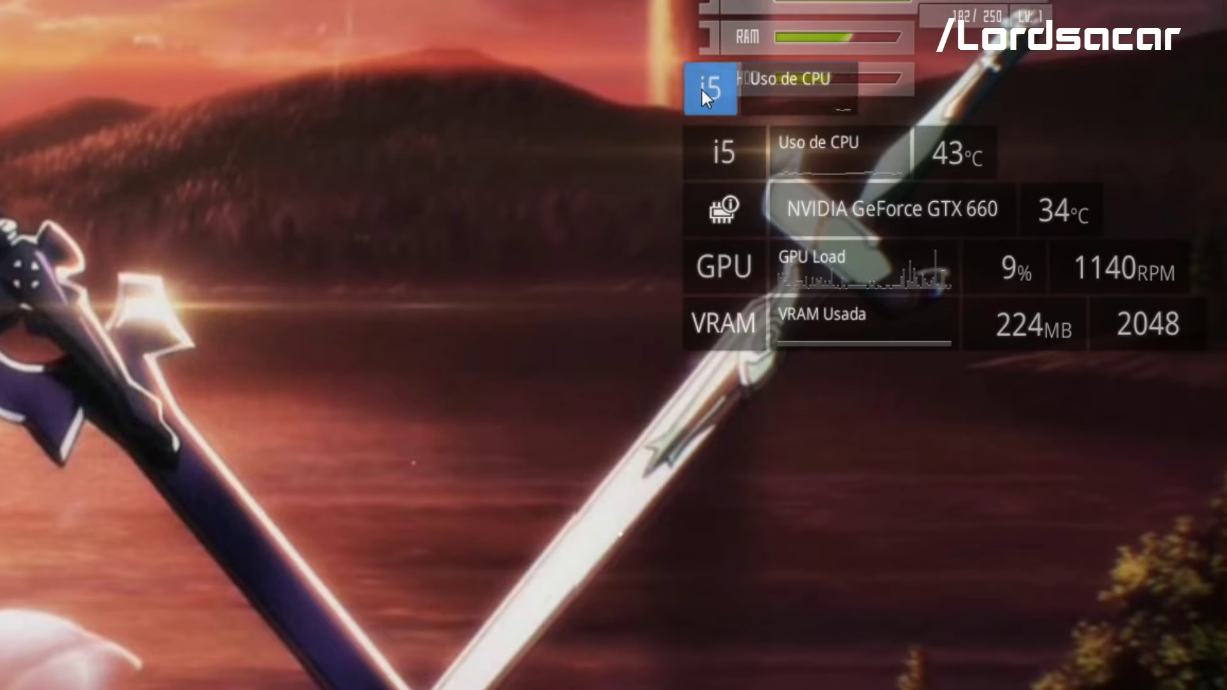
right_click(700, 87)
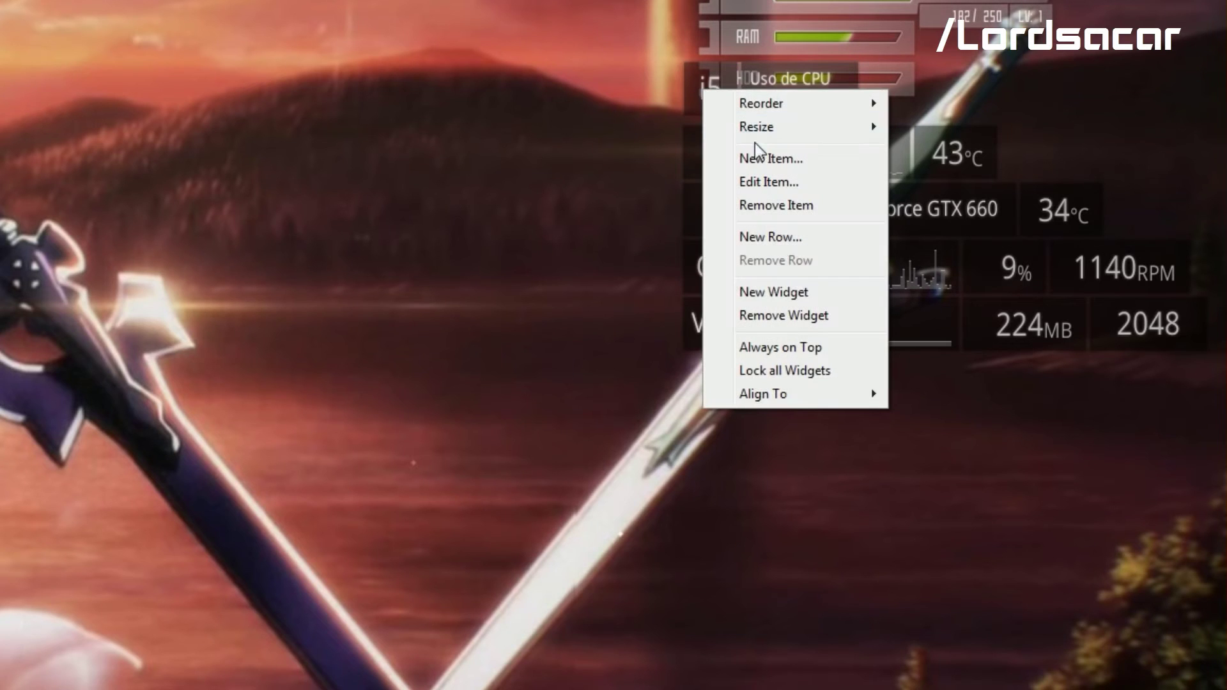
click(697, 81)
right_click(696, 82)
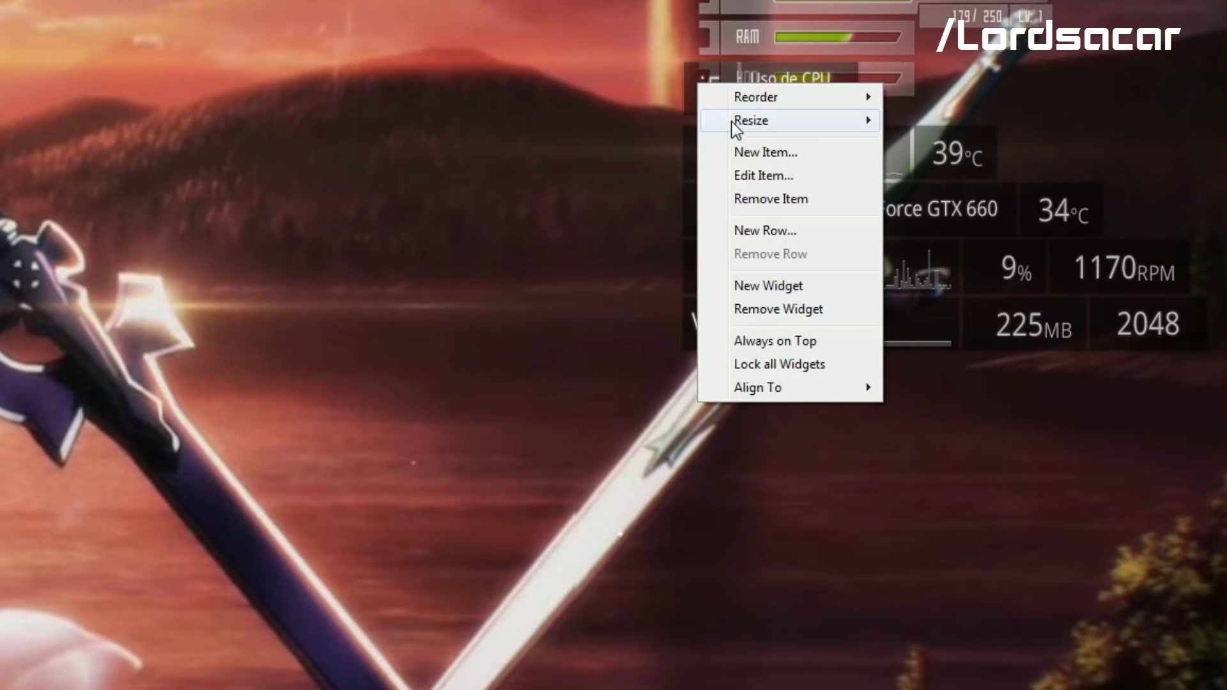
mouse_move(735, 120)
click(946, 172)
right_click(761, 109)
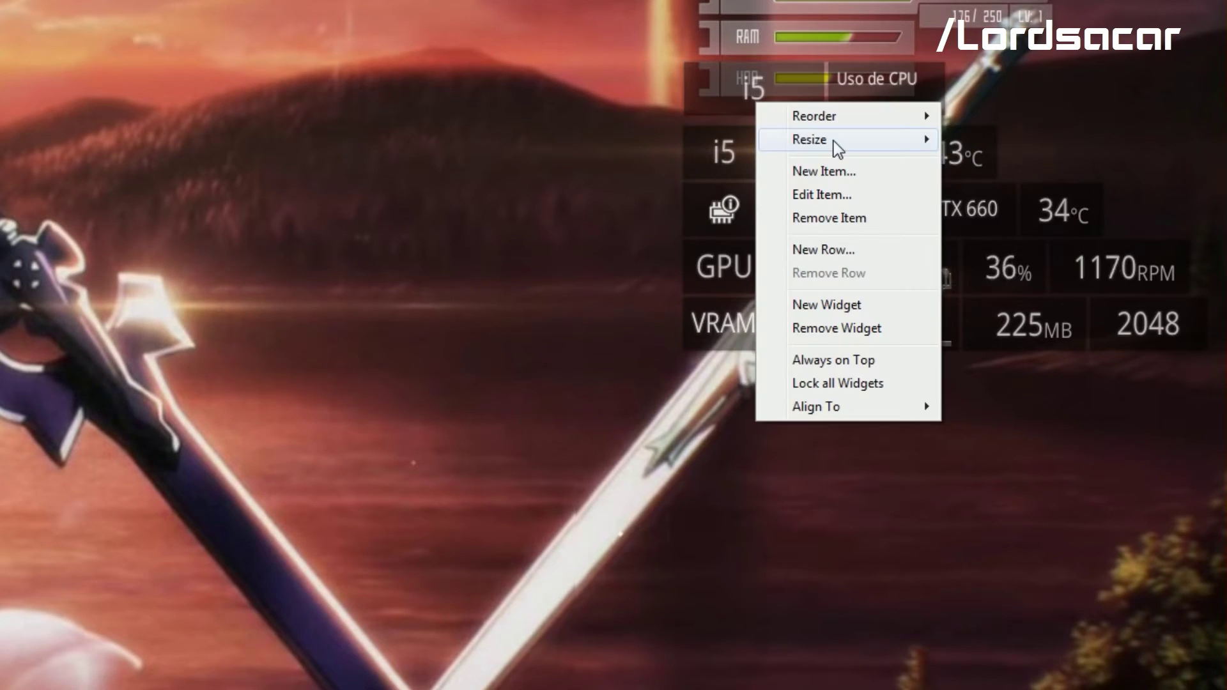
mouse_move(834, 141)
click(1040, 211)
right_click(770, 90)
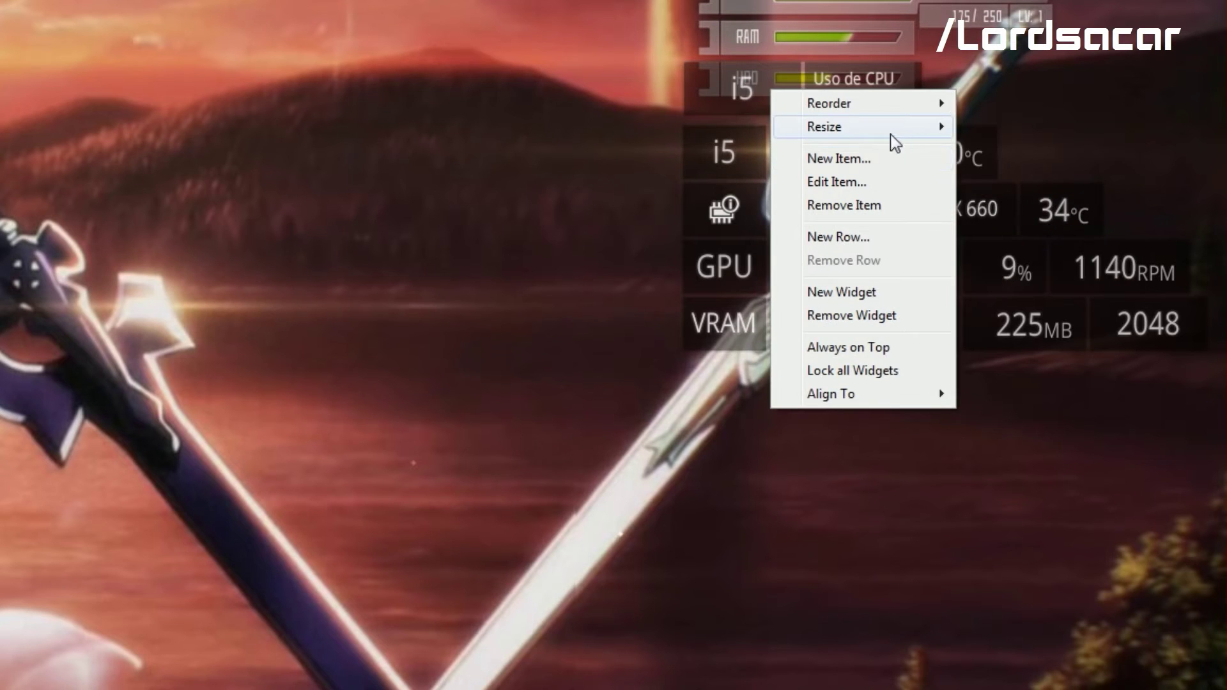
mouse_move(891, 132)
click(1034, 221)
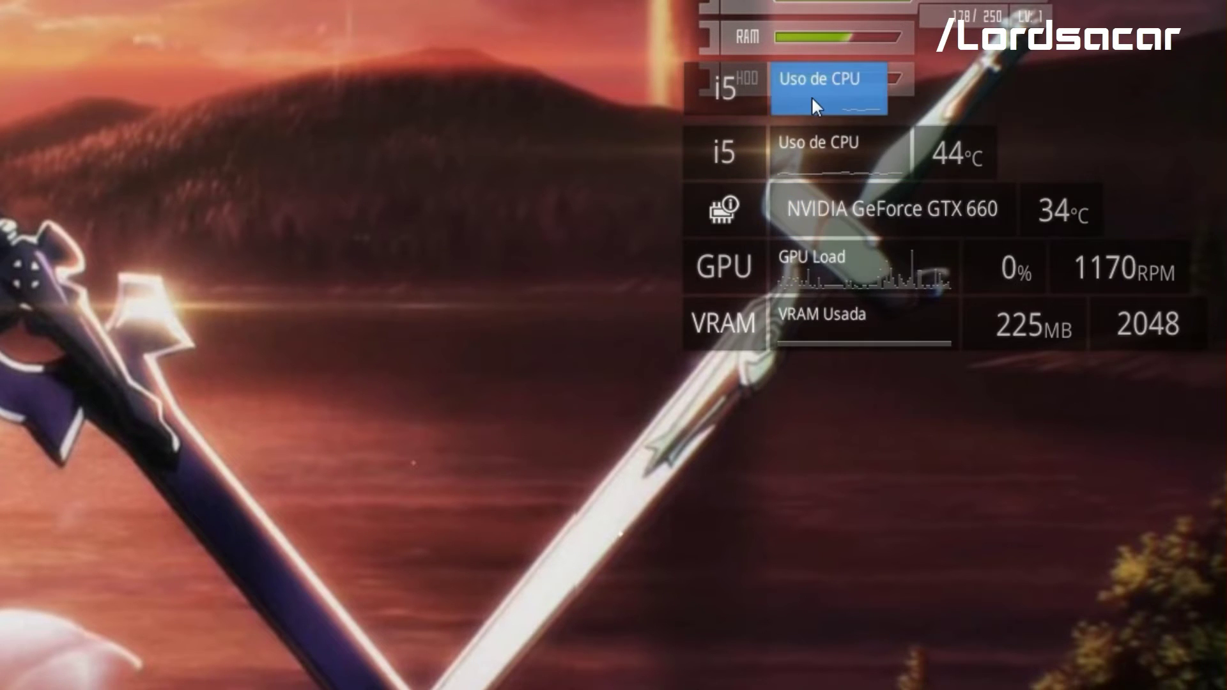
Step: Resize the Uso de CPU item in the new widget to Preset C (Medium)
right_click(812, 98)
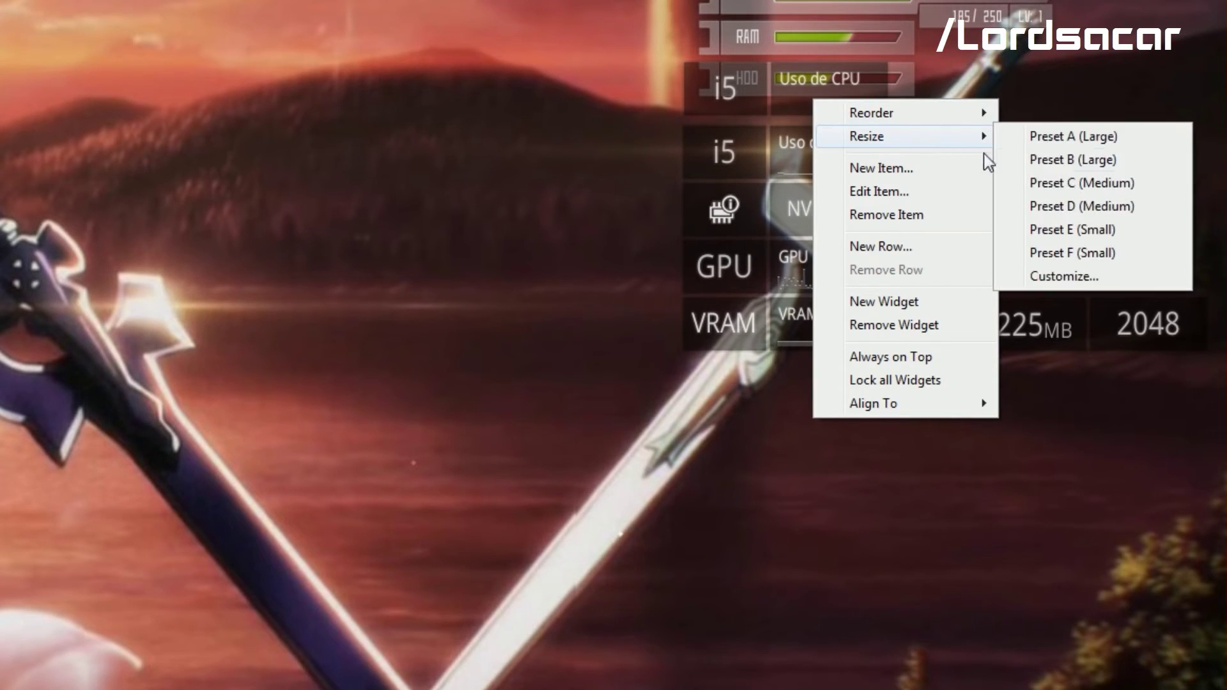
click(1061, 206)
right_click(869, 92)
mouse_move(1006, 130)
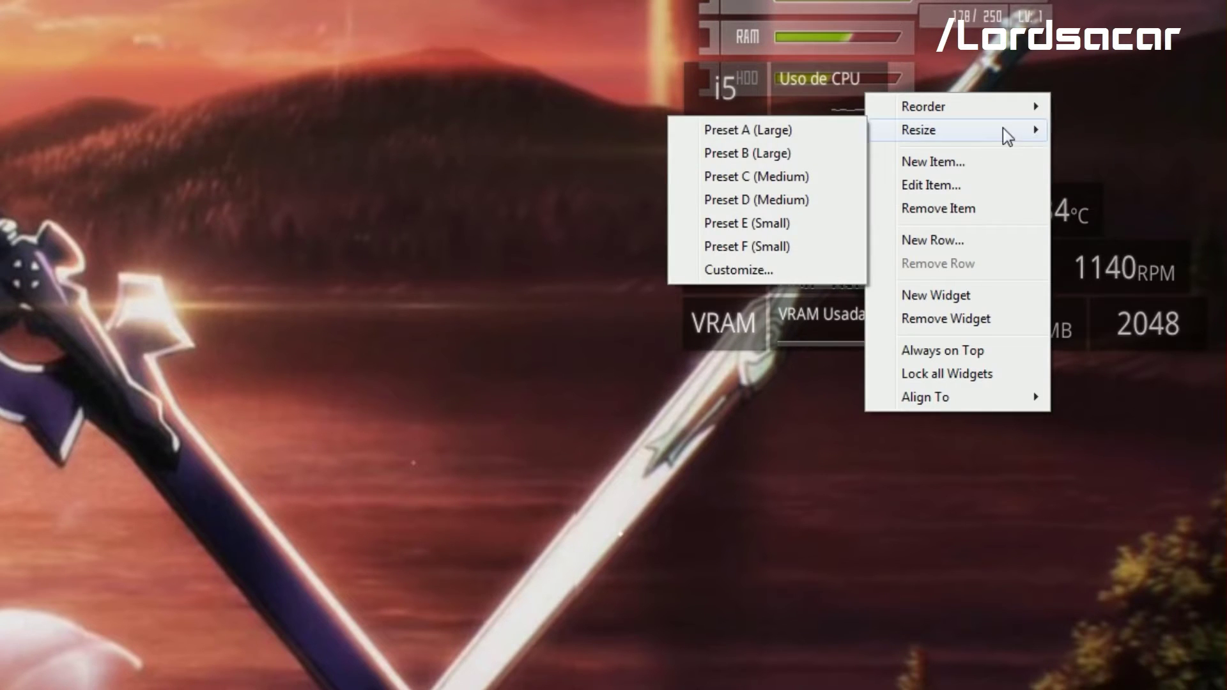
click(777, 177)
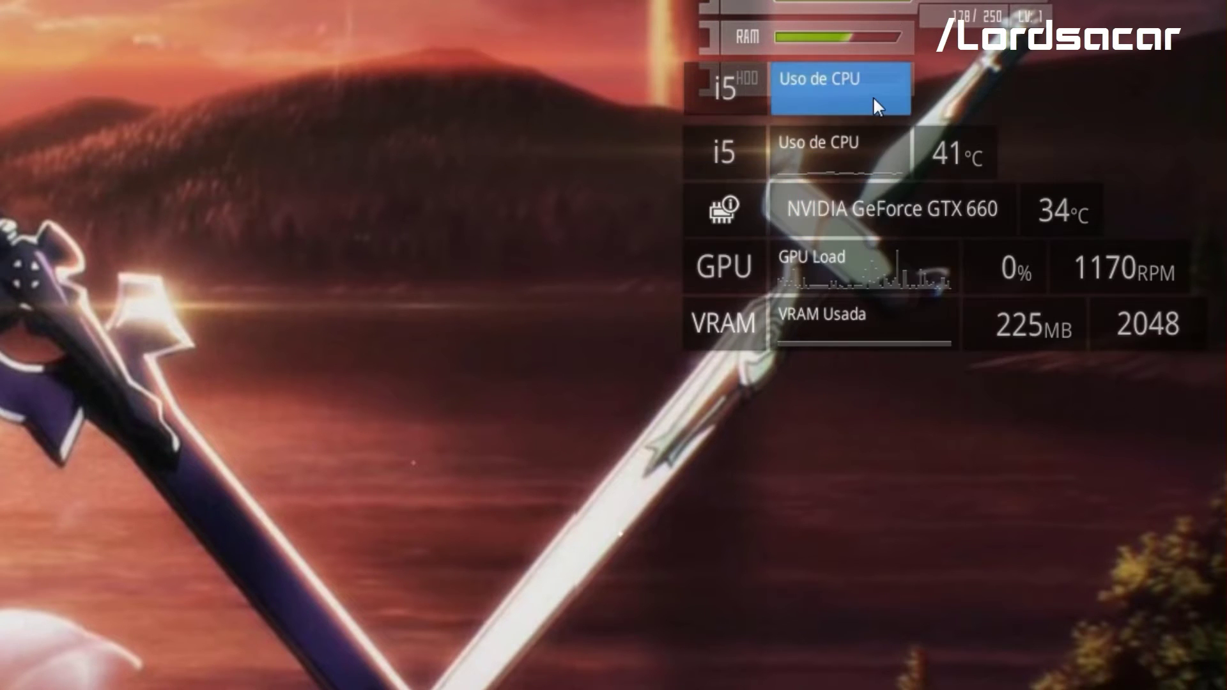
Step: Move the new widget back to the free area near the dark sword's handle and add another item after Uso de CPU
drag(873, 96, 194, 176)
right_click(194, 176)
click(293, 246)
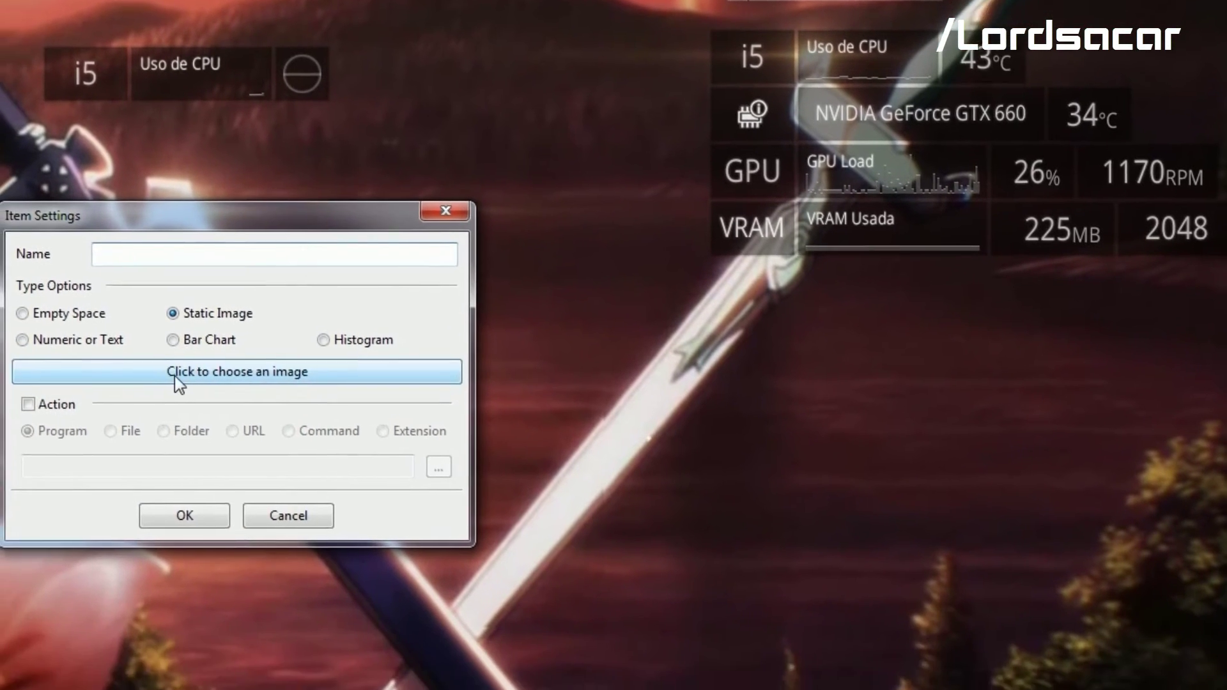
Step: Set the new item's type to Numeric or Text and use HWiNFO Data Proxy's Core Max temperature as its data
click(160, 440)
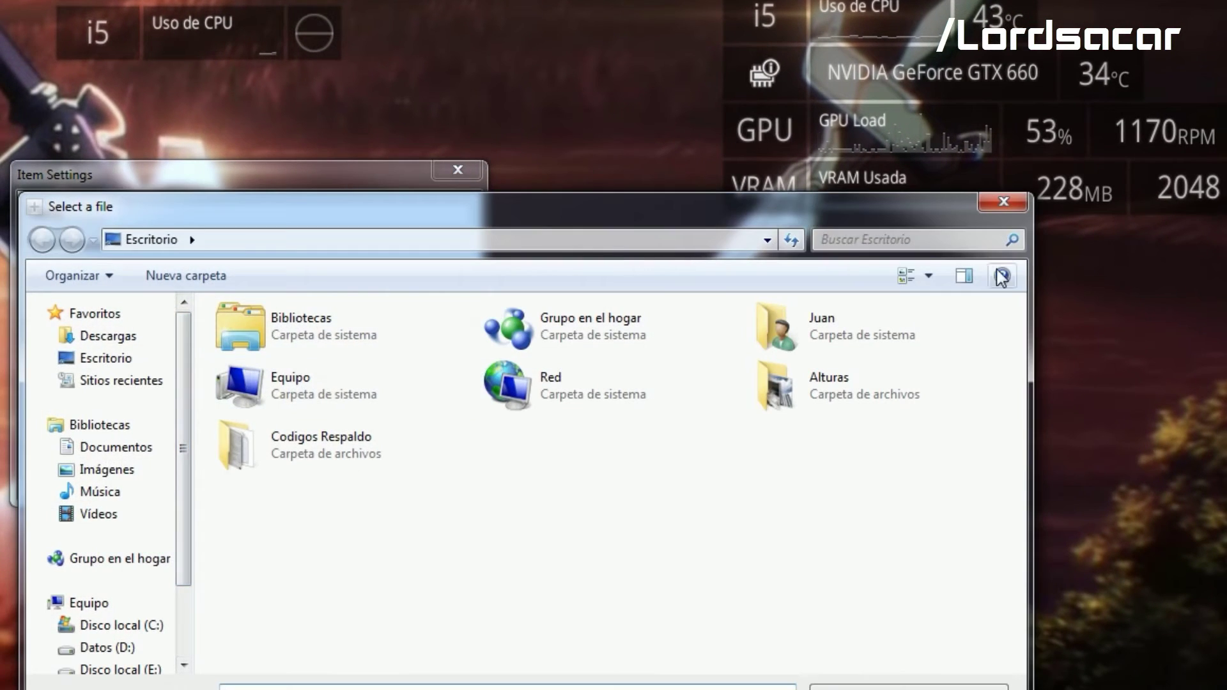
click(1004, 201)
click(36, 299)
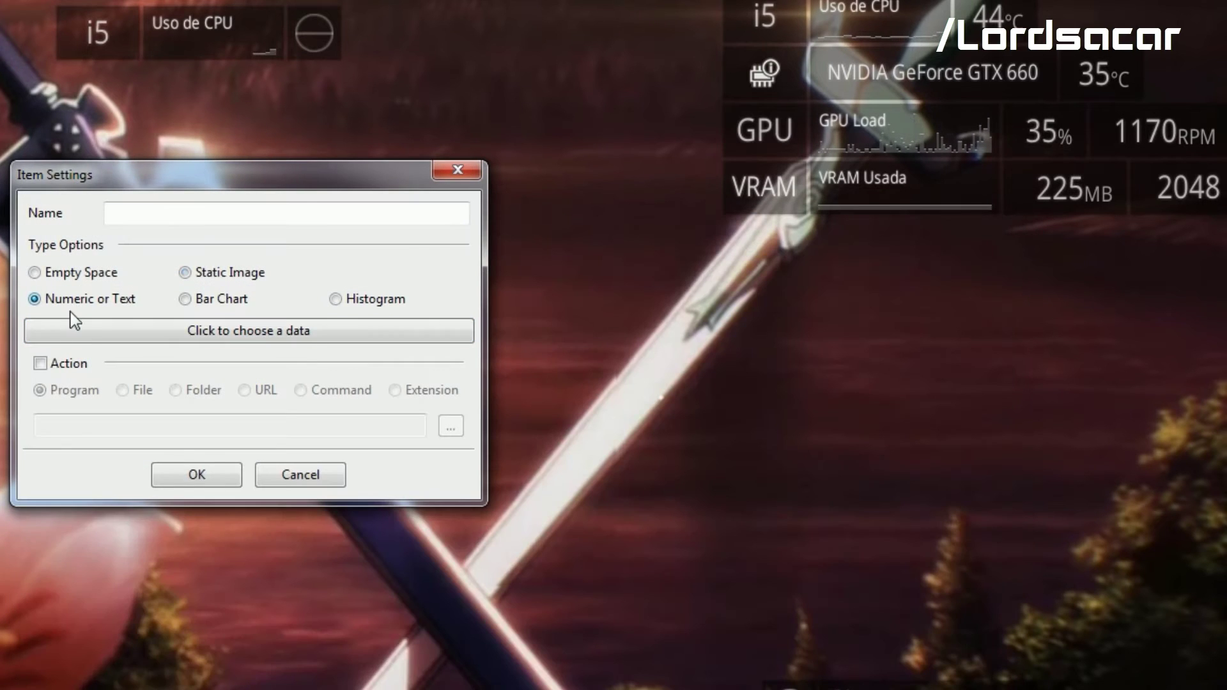
click(109, 333)
scroll(231, 380, up, 20)
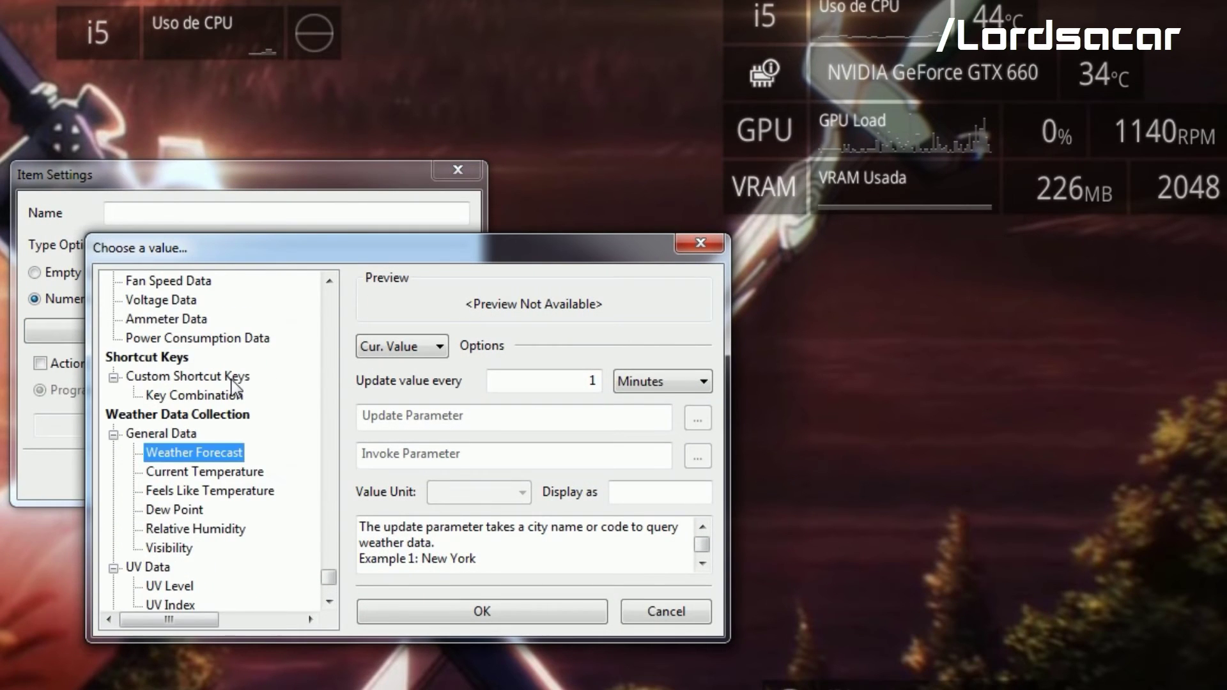
scroll(231, 379, up, 20)
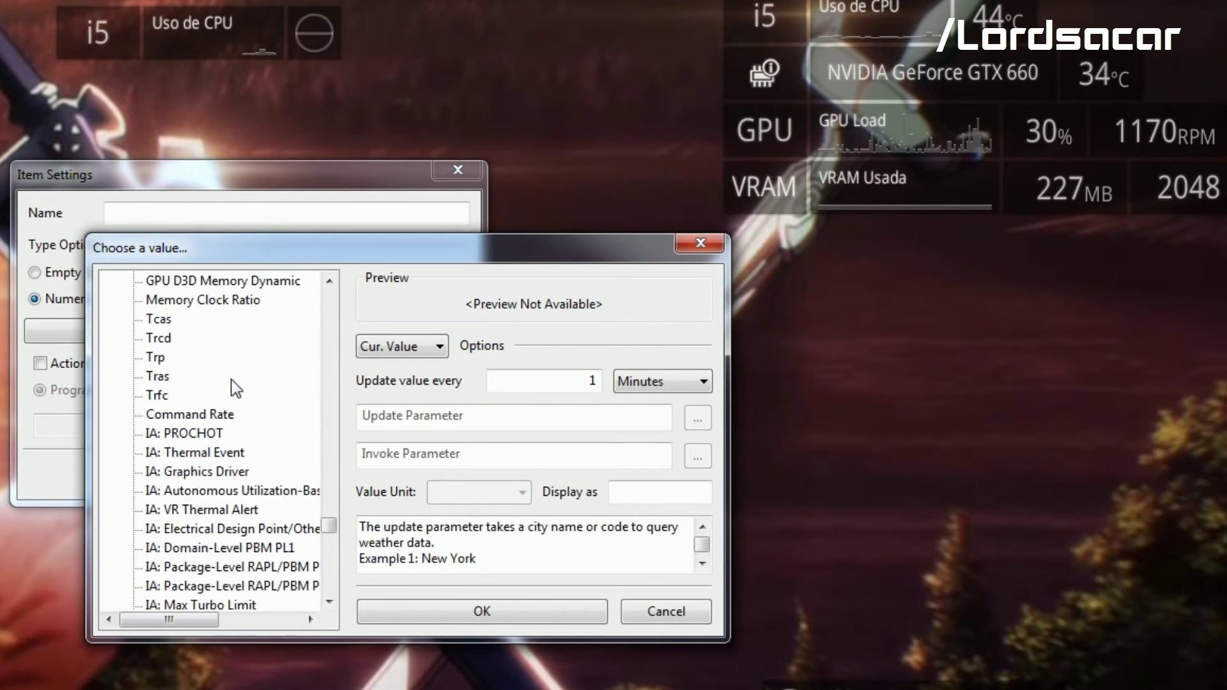
scroll(145, 398, up, 20)
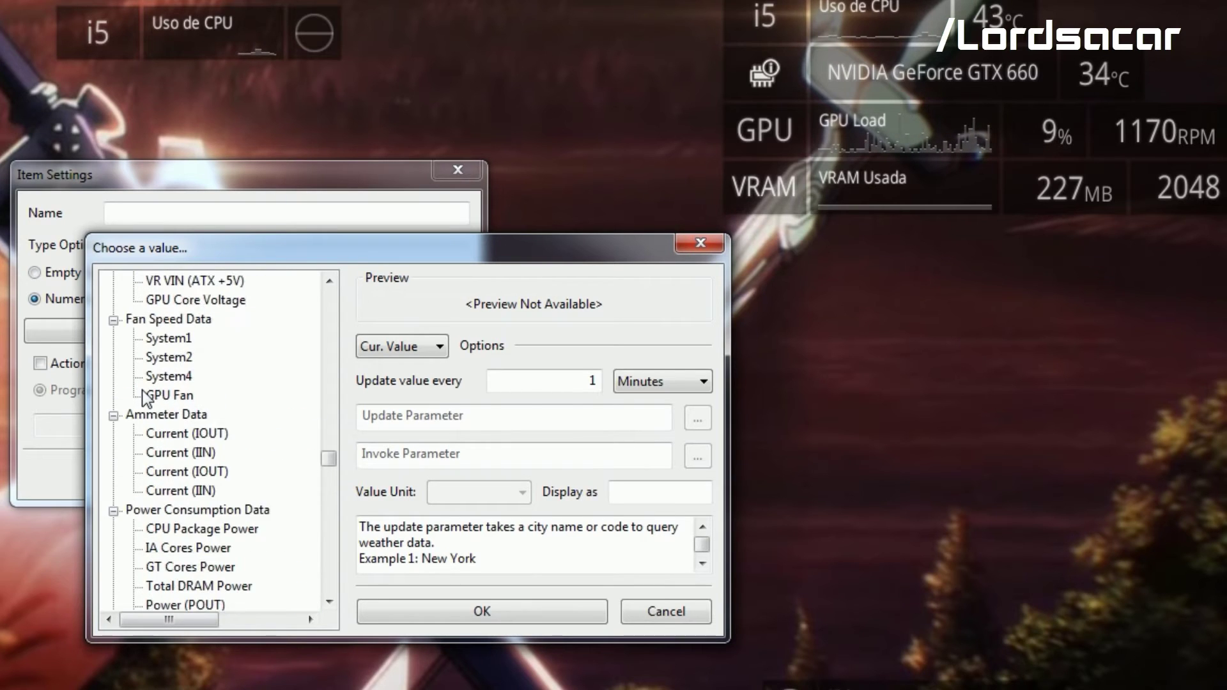
scroll(145, 397, down, 3)
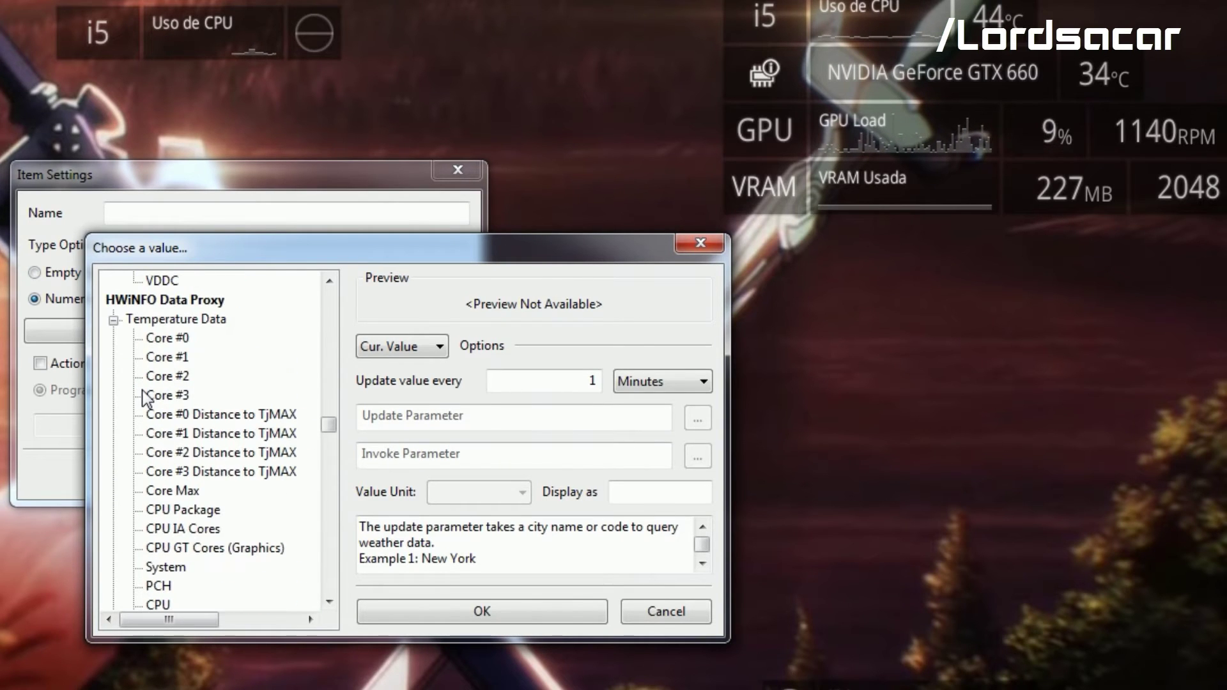
click(171, 490)
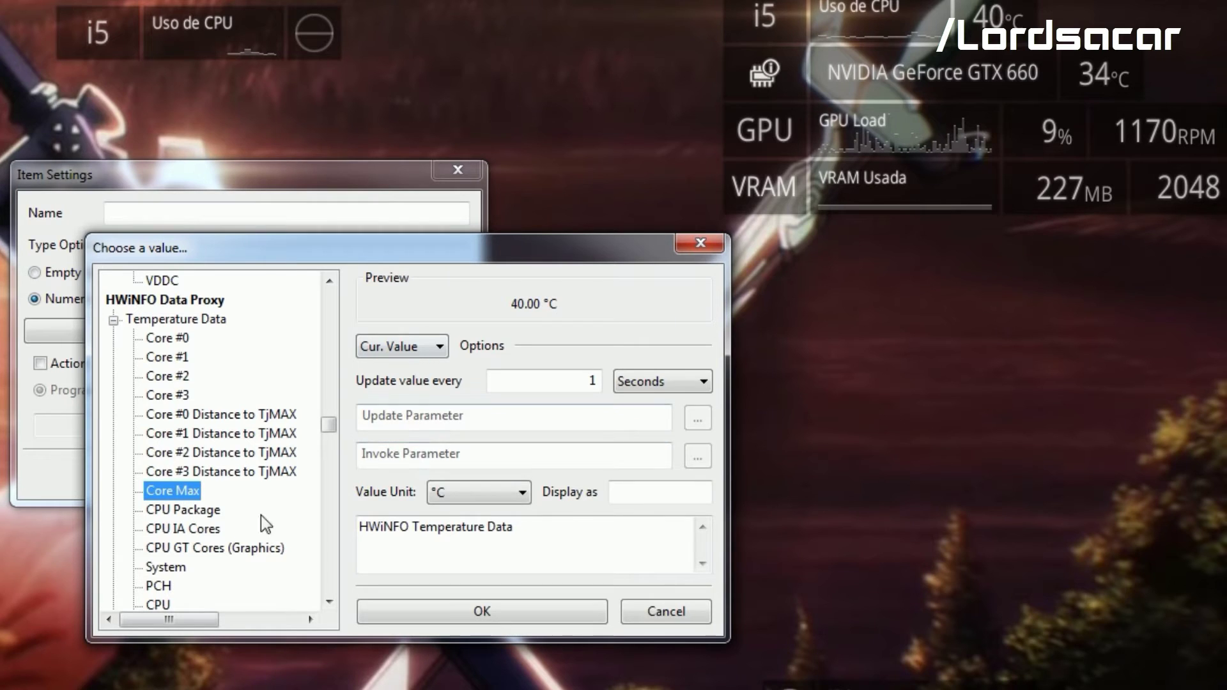
click(394, 611)
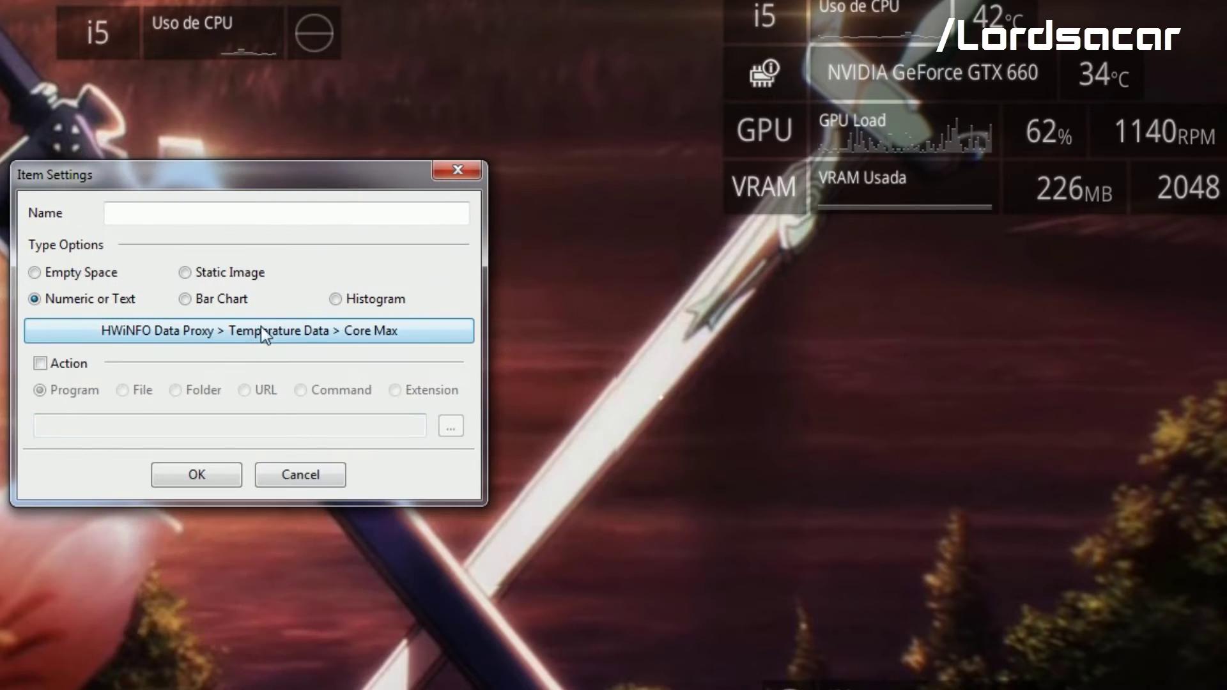
Step: Name the new item Temperatura CPU and accept its settings
click(155, 221)
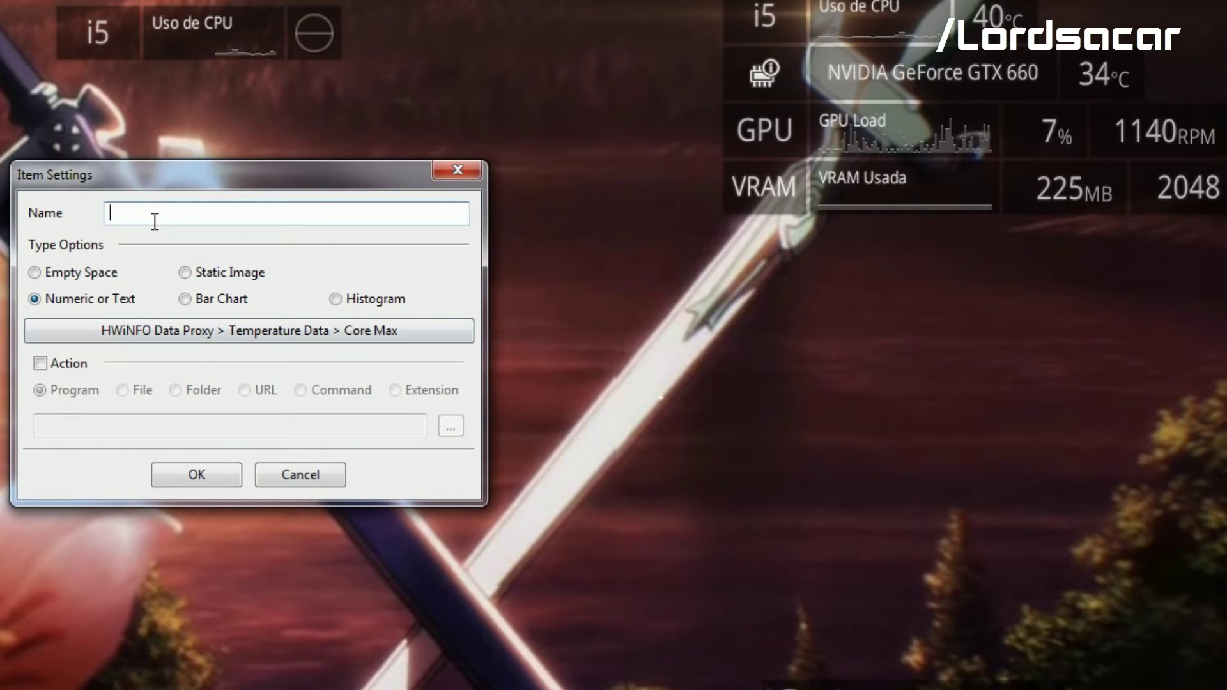
text(Temperatura CPU)
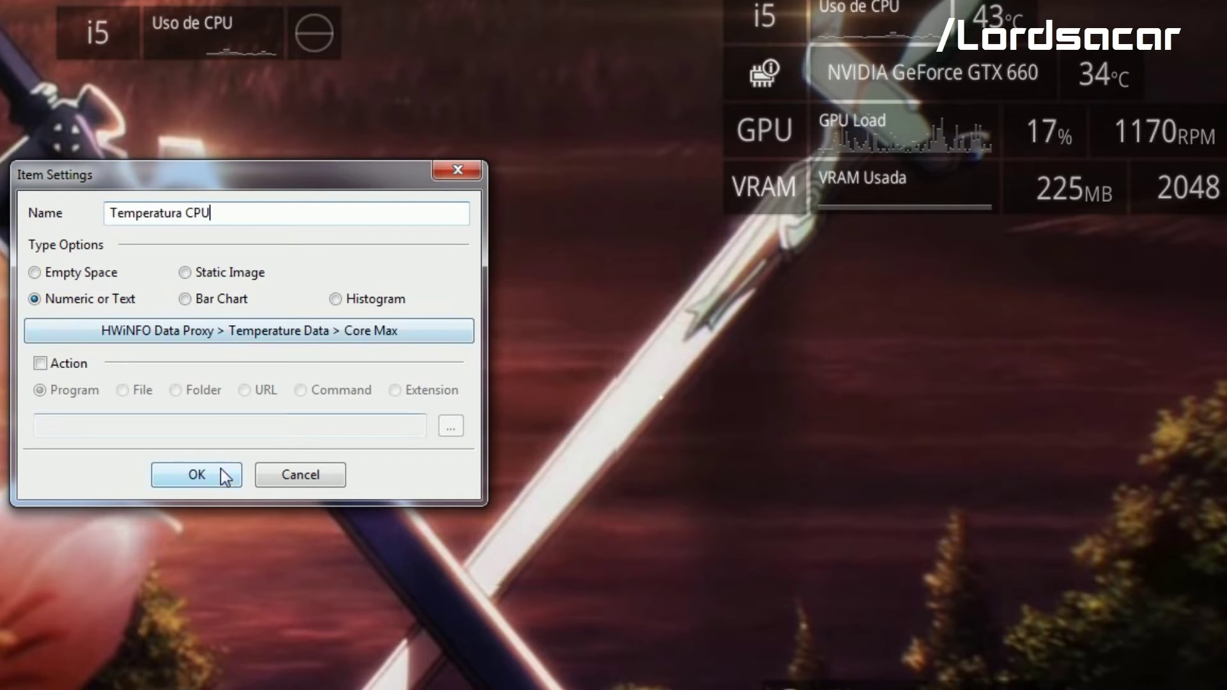
click(221, 472)
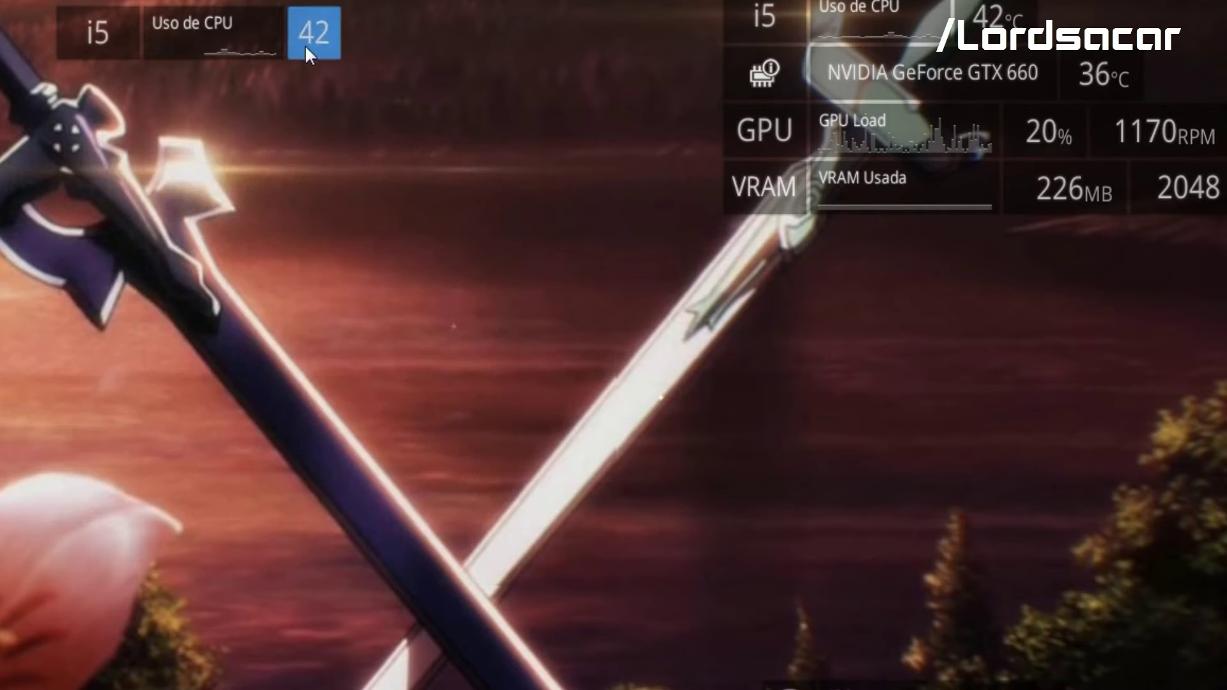
Step: Resize the CPU temperature item in the new widget to Preset E (Small)
right_click(305, 44)
mouse_move(384, 81)
click(574, 169)
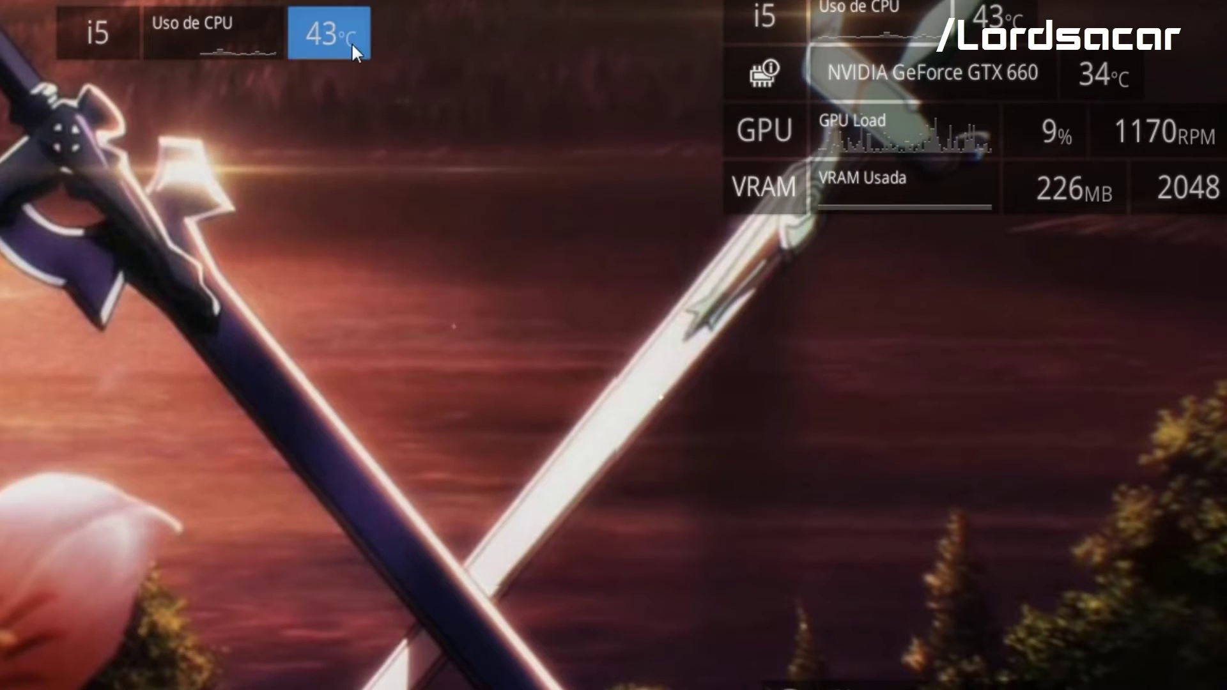
Step: Add a new row below the i5 row of the new widget, keeping its first item as a static image
right_click(94, 32)
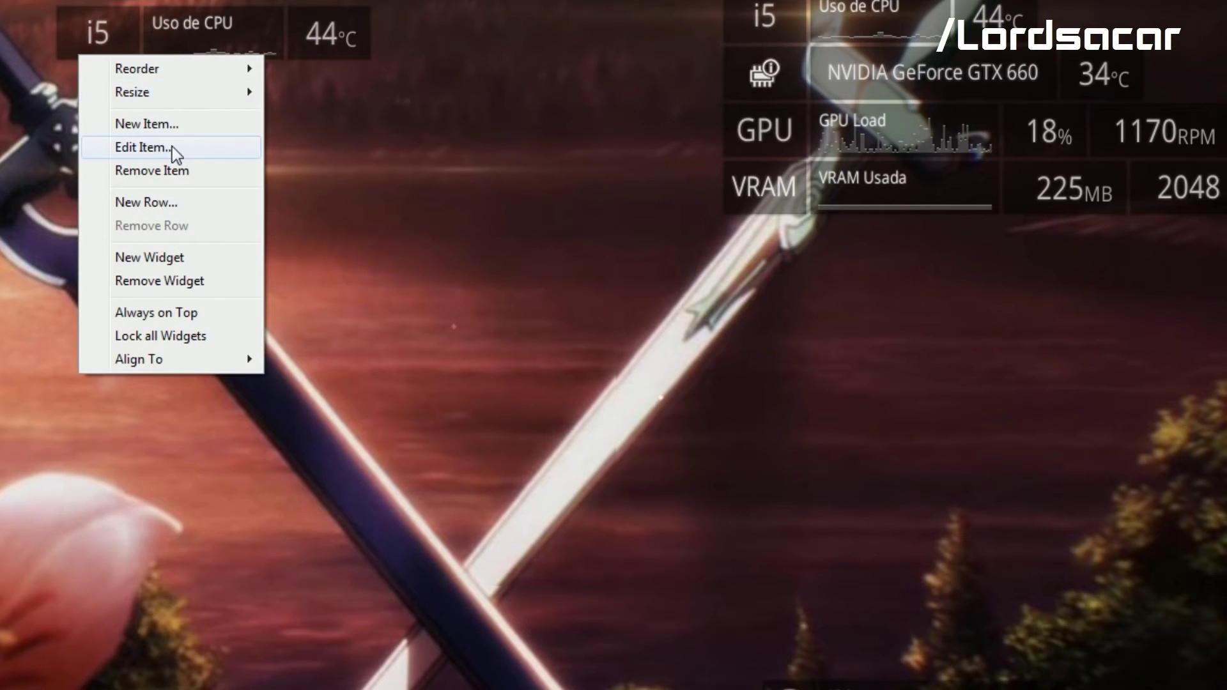
click(180, 203)
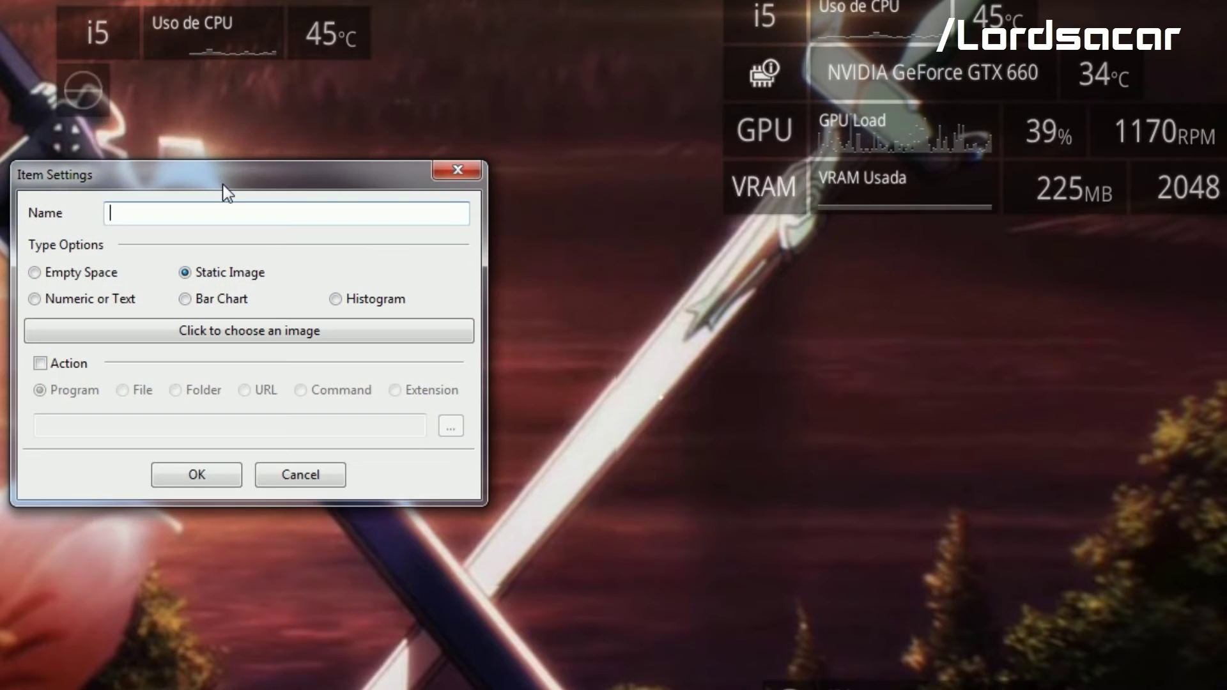
click(186, 482)
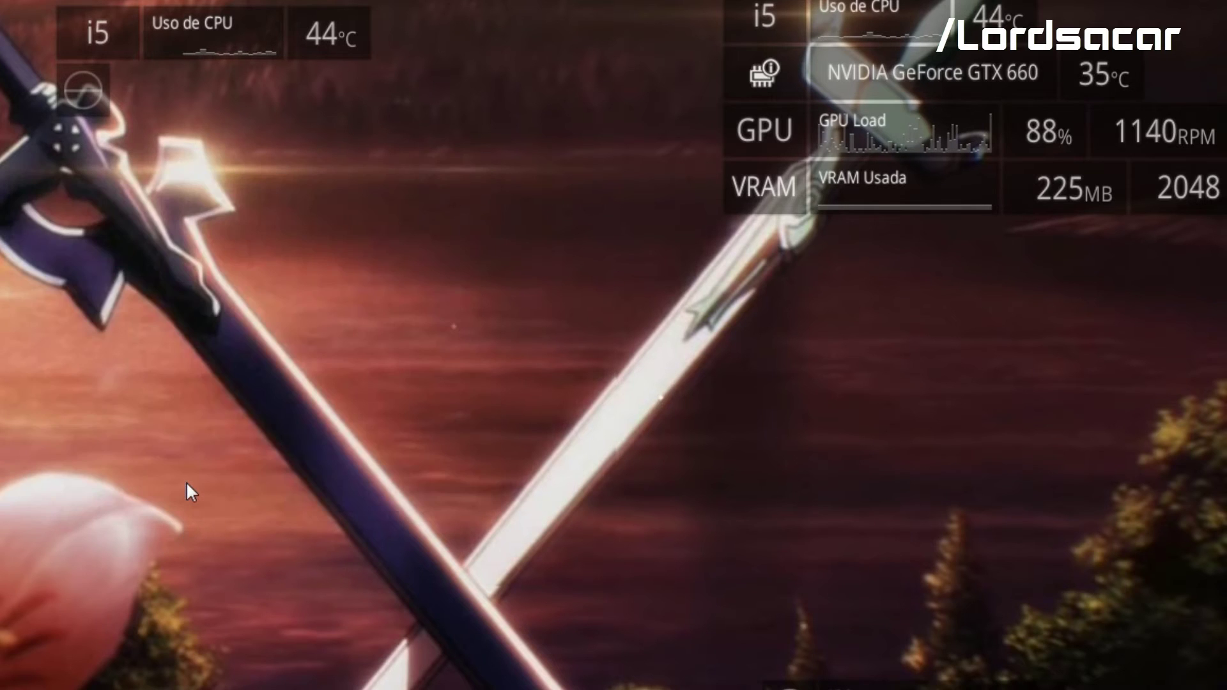
Step: Edit the second row's item and browse for its image in the SAO Utils Images\icon\System folder on drive D:
right_click(76, 102)
click(142, 195)
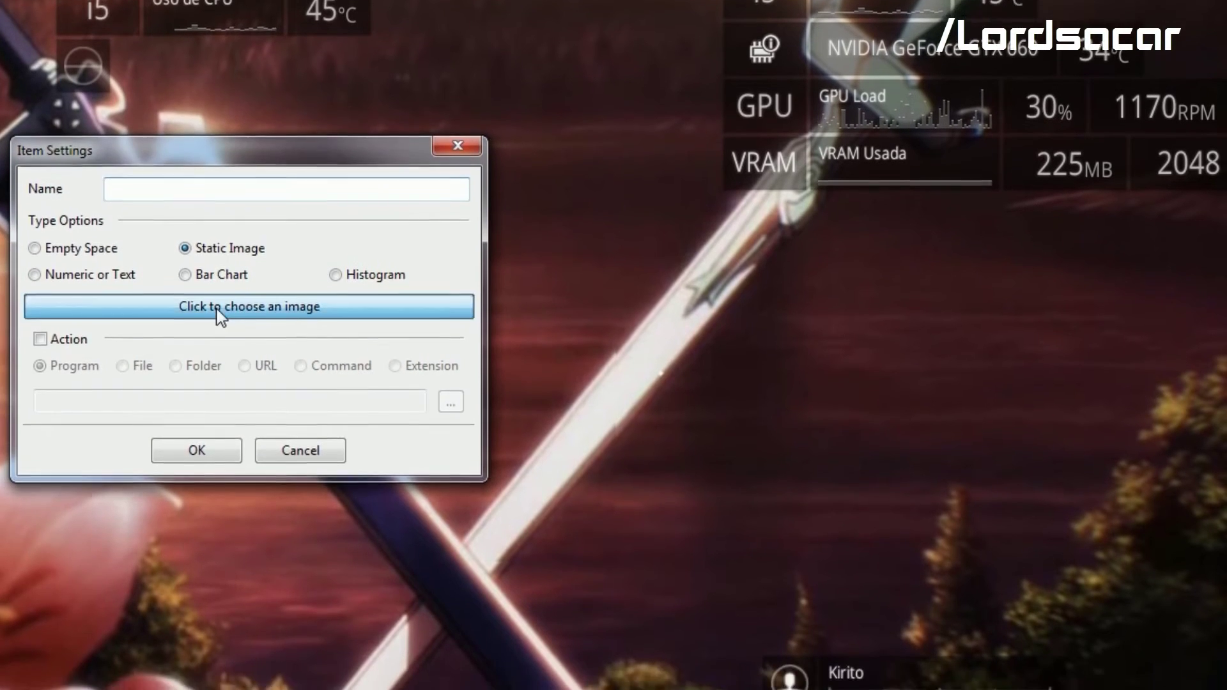
click(249, 329)
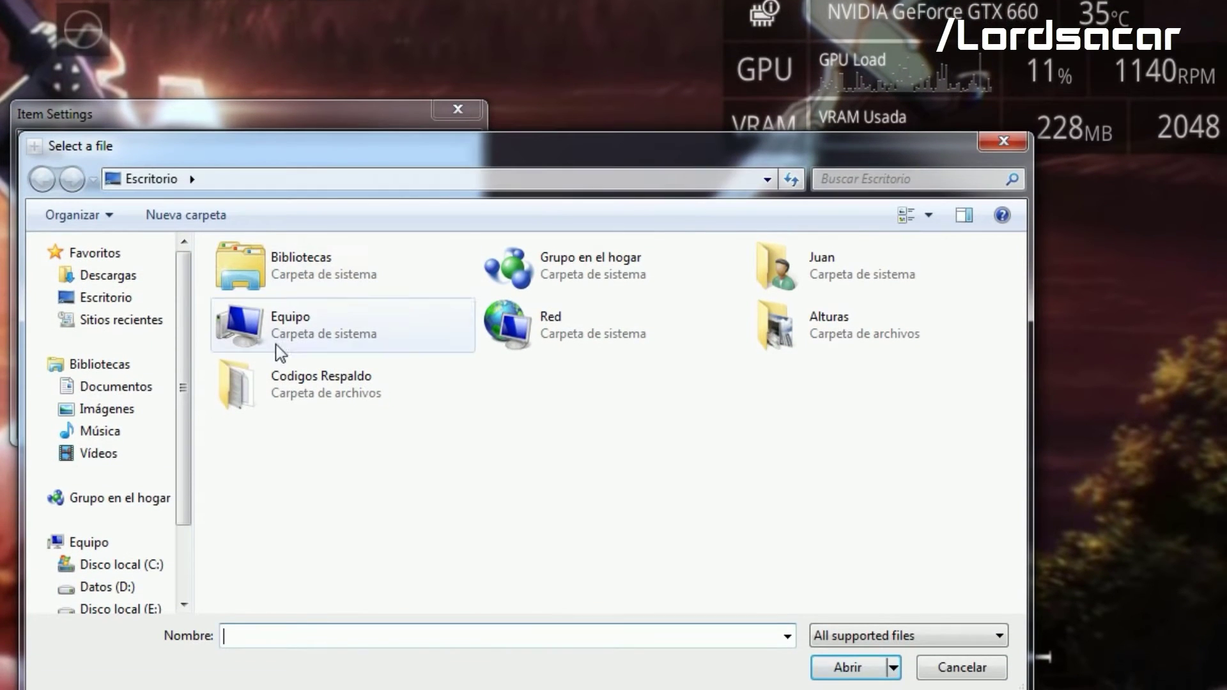
click(105, 571)
click(138, 582)
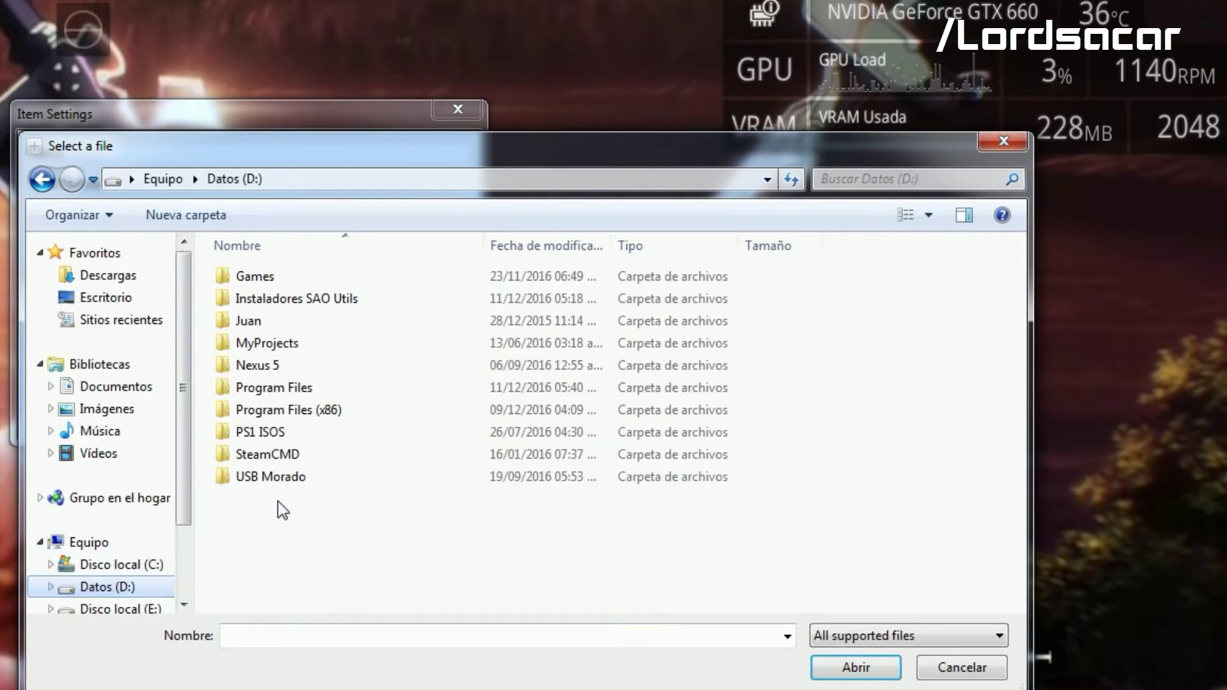
double_click(299, 386)
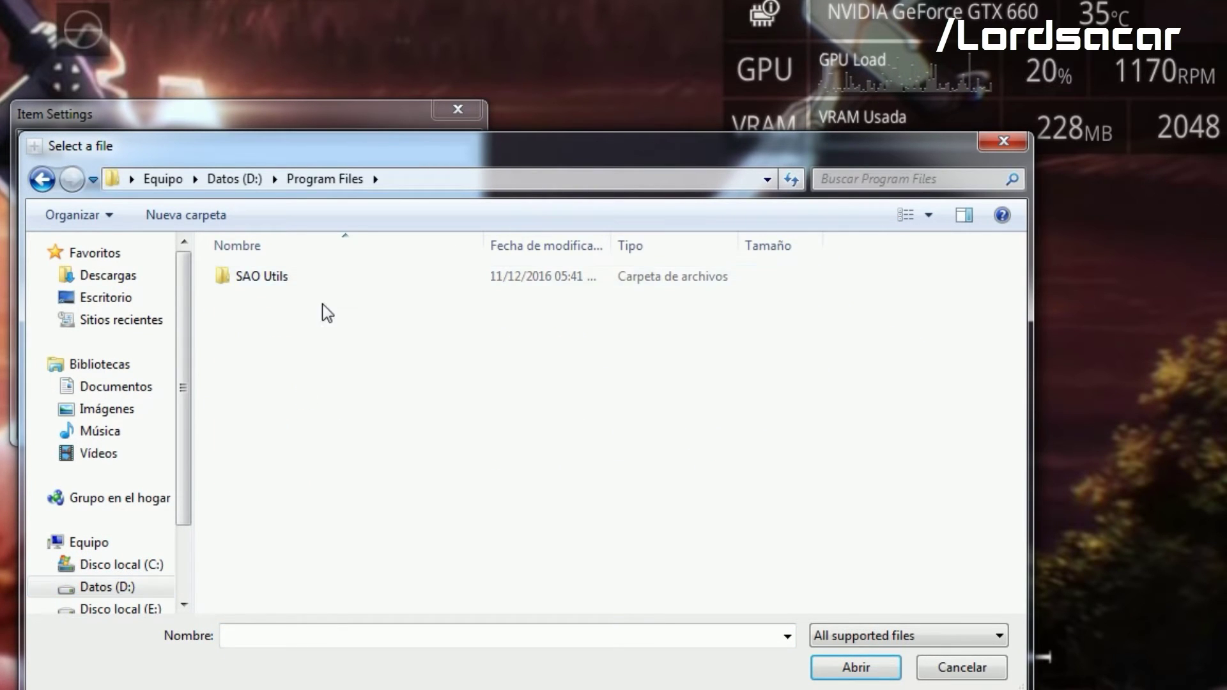
double_click(332, 281)
double_click(294, 351)
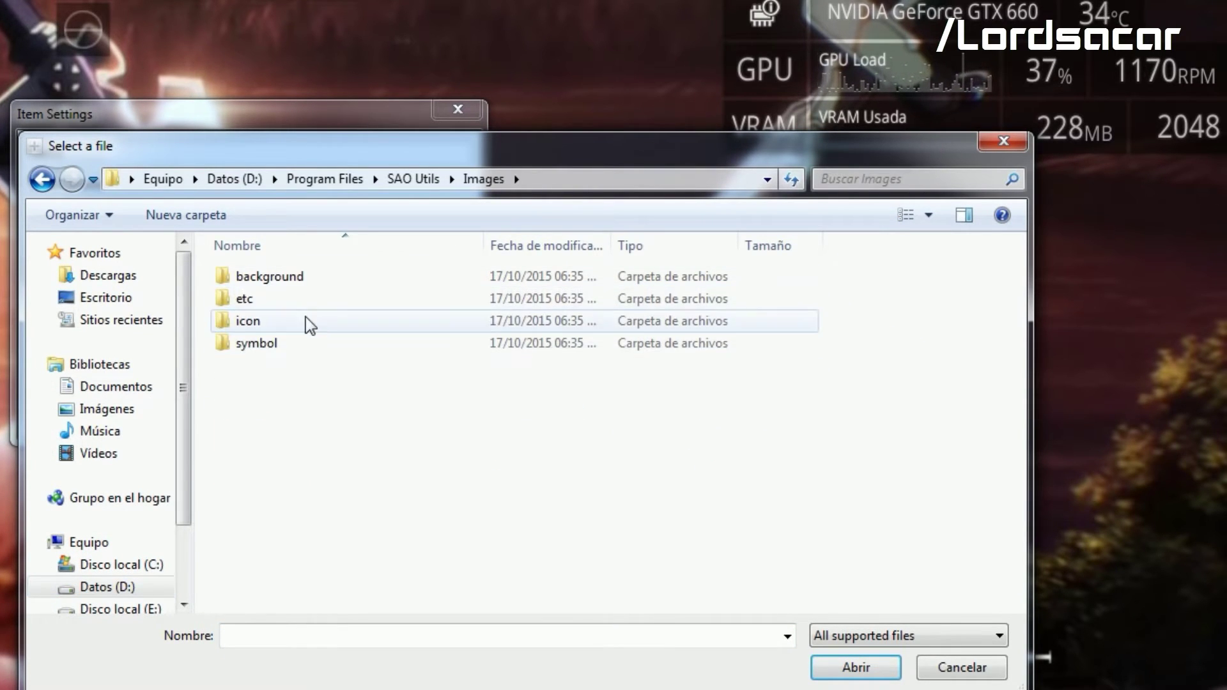
click(278, 344)
double_click(269, 322)
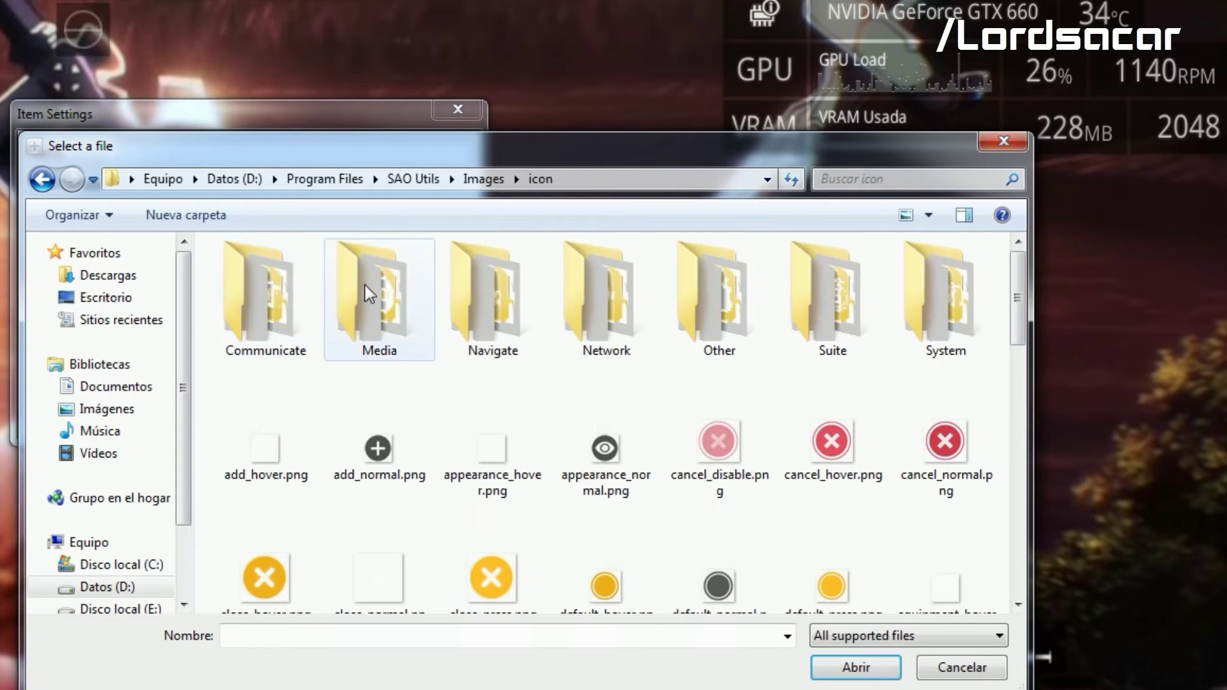
double_click(945, 291)
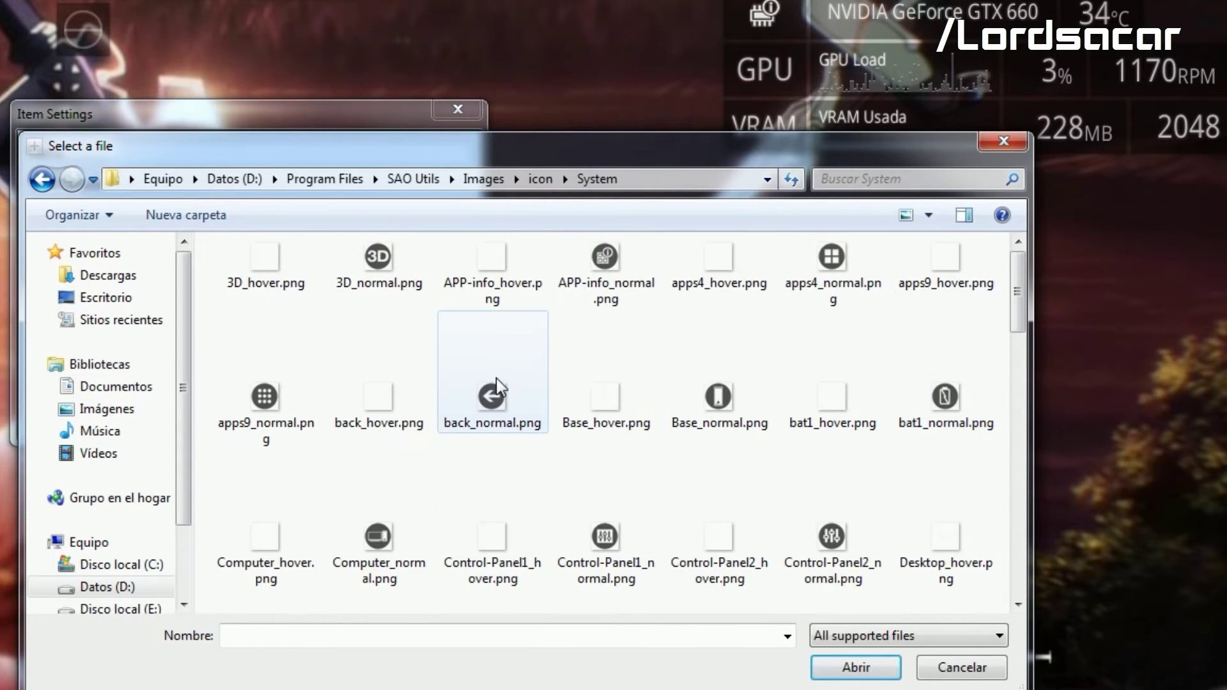
Step: Choose HW_info_hover.png as the second row item's image and accept the item settings
scroll(497, 387, down, 1)
scroll(473, 439, down, 2)
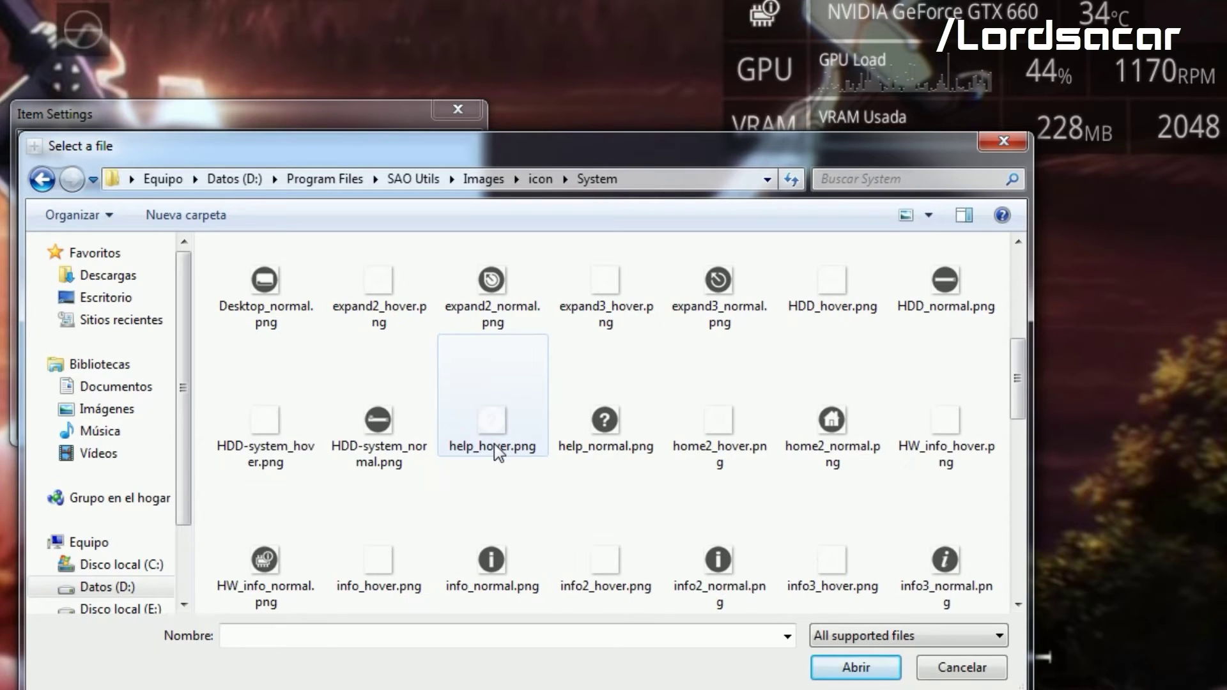
scroll(493, 443, down, 1)
click(308, 457)
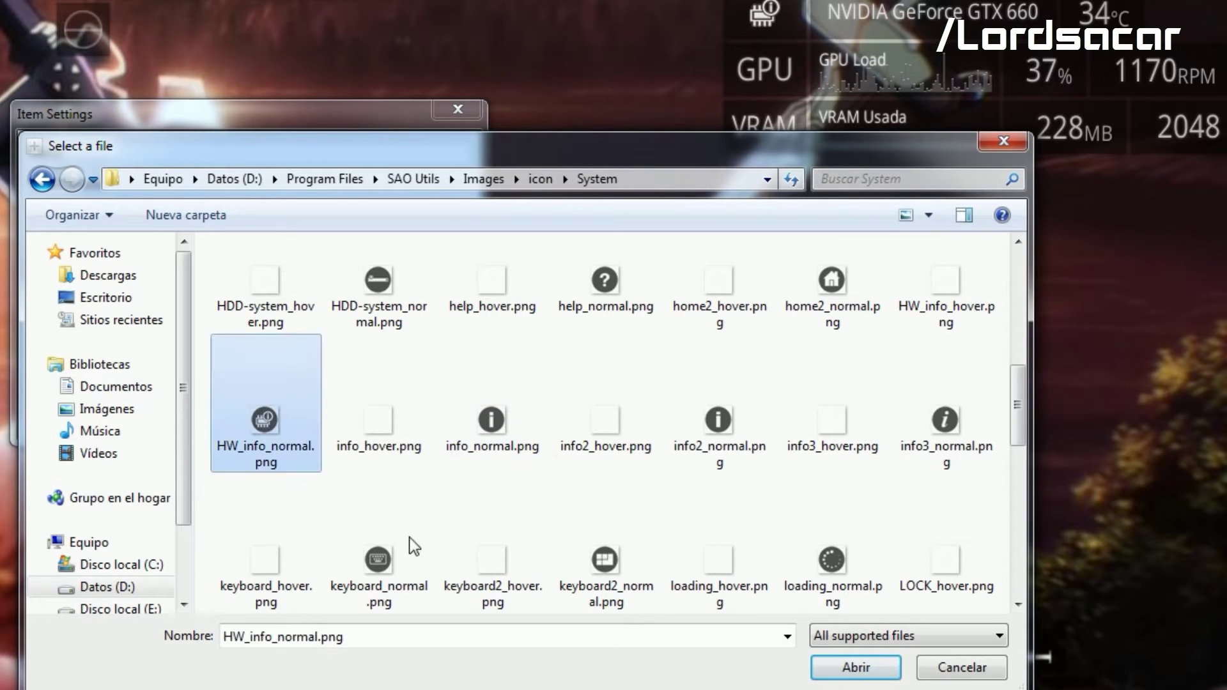
click(402, 445)
click(971, 299)
click(857, 667)
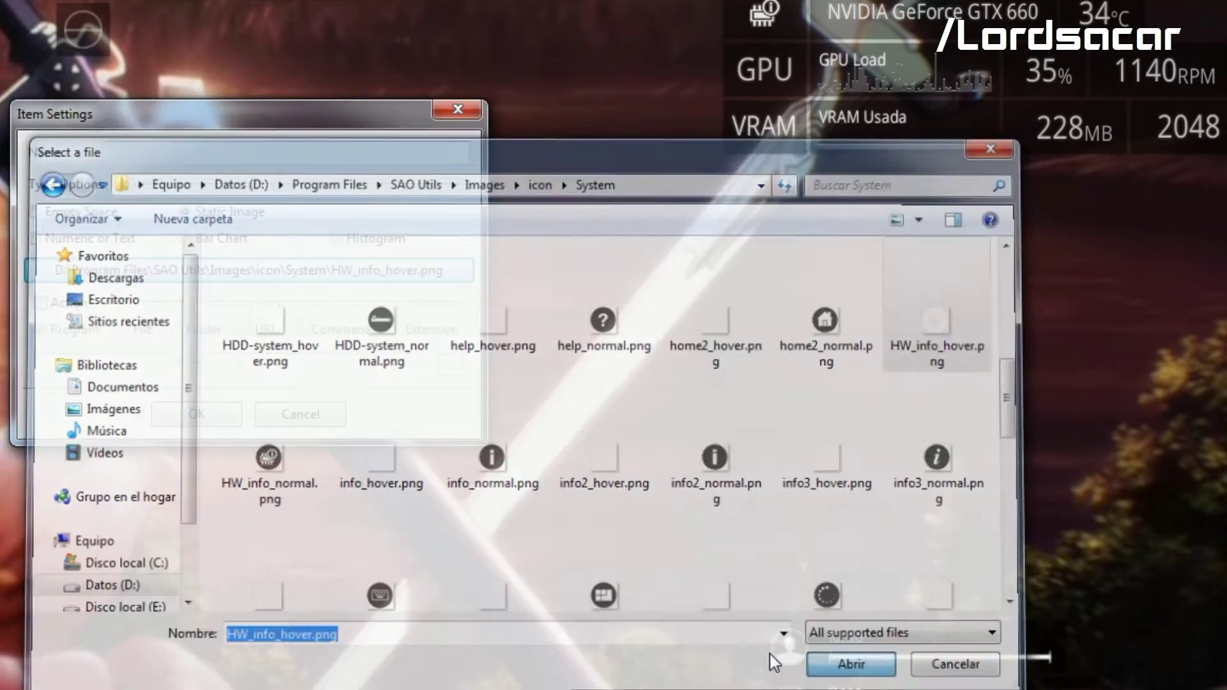
click(221, 422)
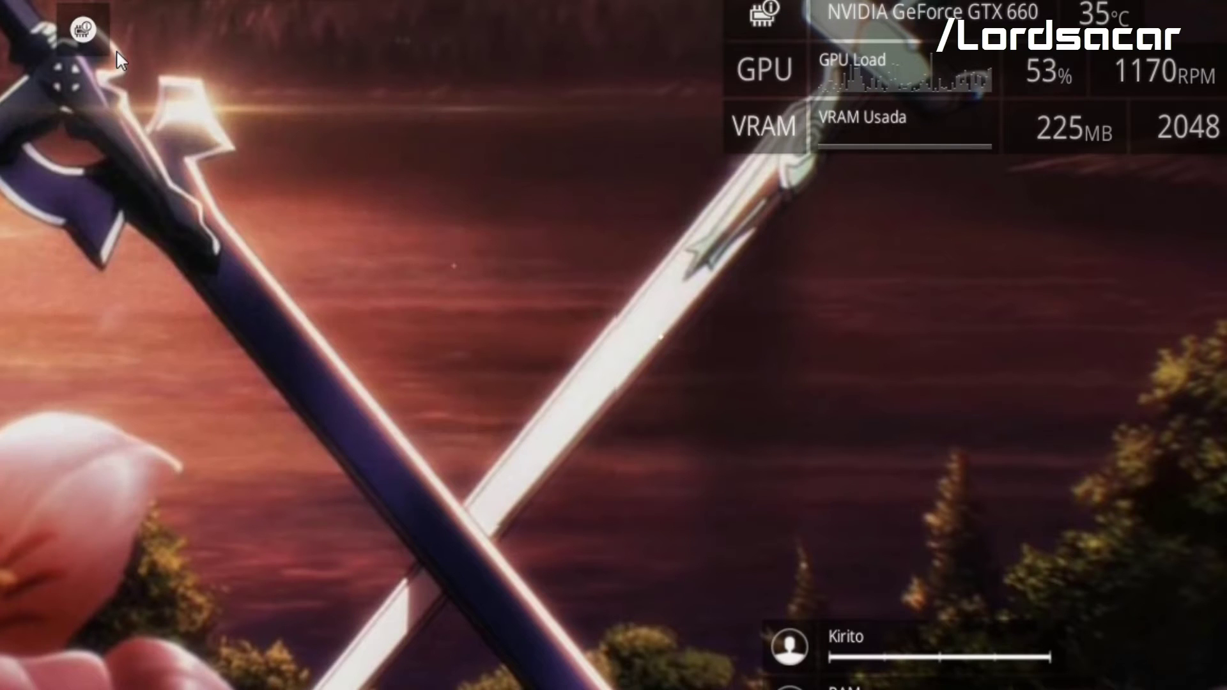
Step: Resize the hardware info icon item in the second row to Preset E (Small)
right_click(79, 42)
mouse_move(172, 84)
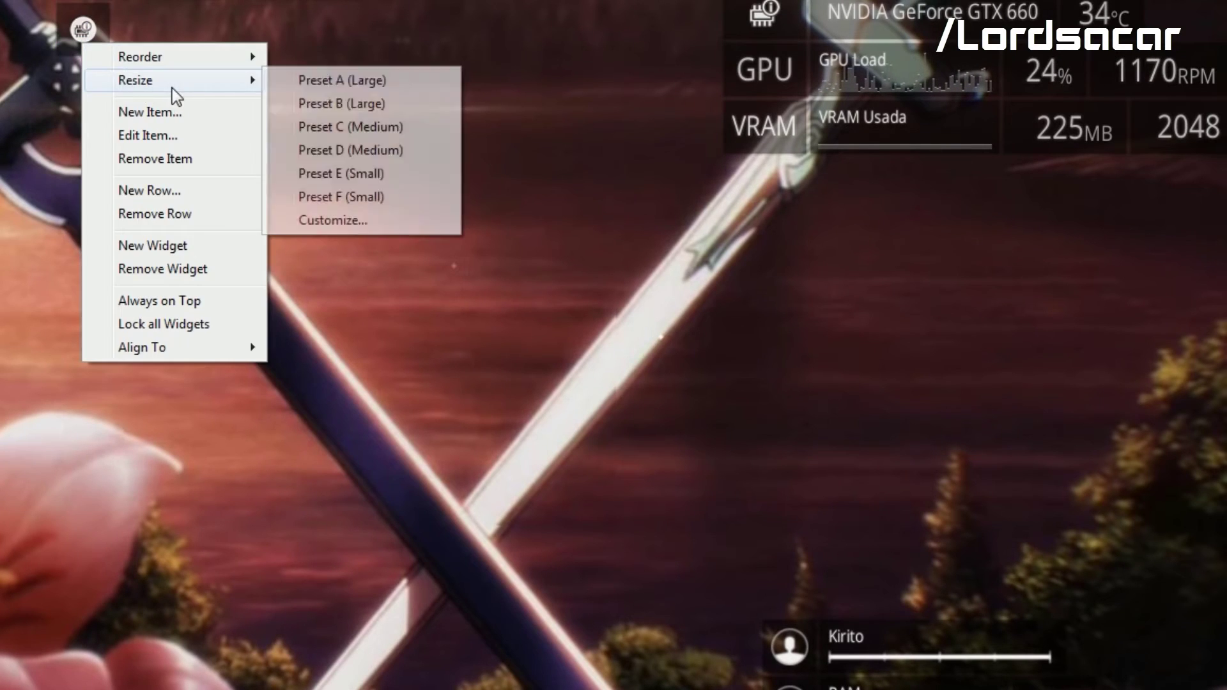
click(337, 174)
Step: Add an item after the hardware info icon, name it Nombre Gráfica and set its type to Numeric or Text
right_click(120, 32)
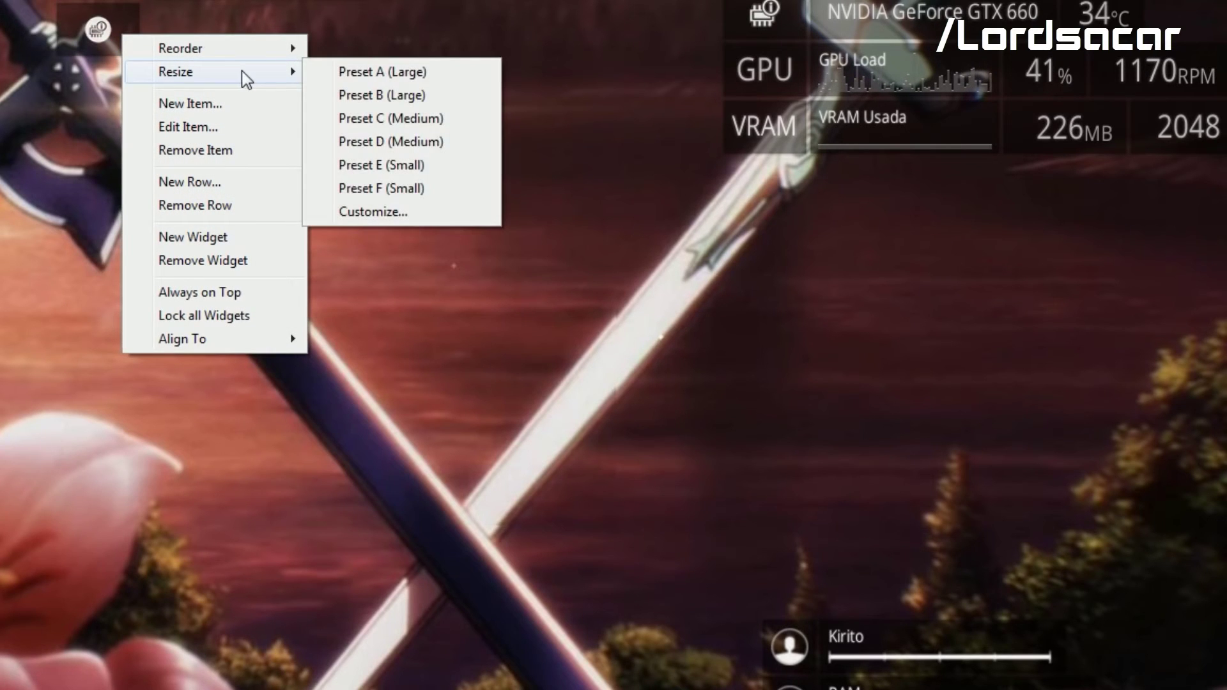
click(217, 104)
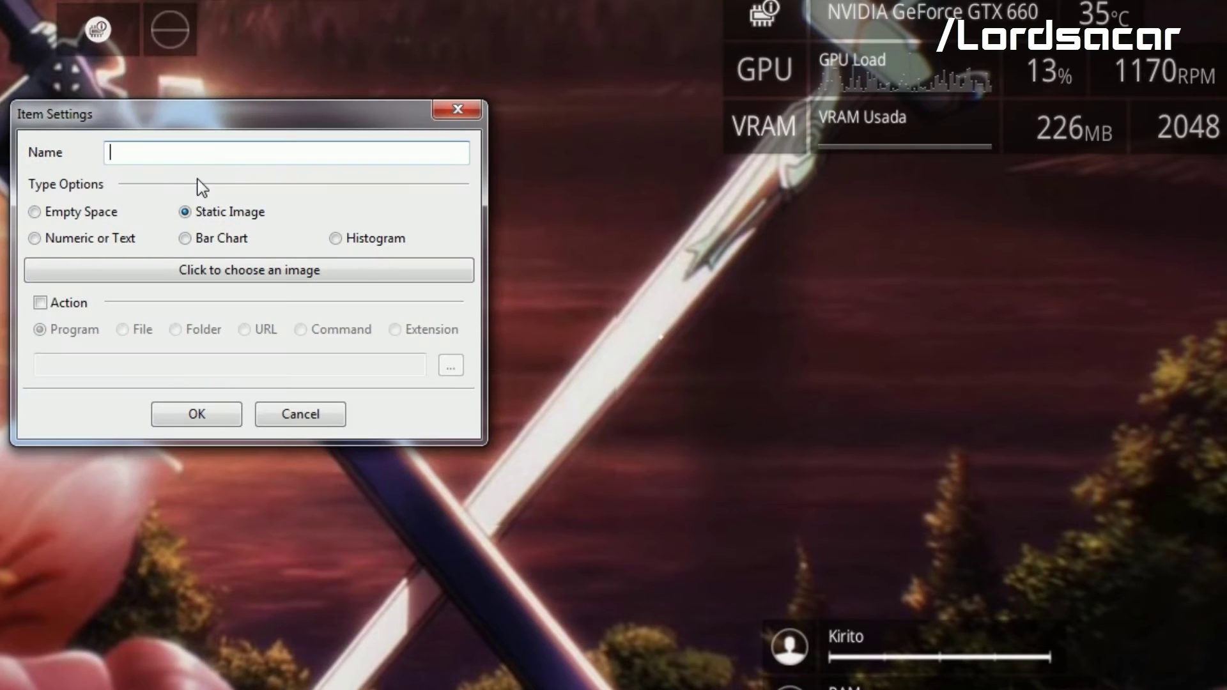
key(BackSpace)
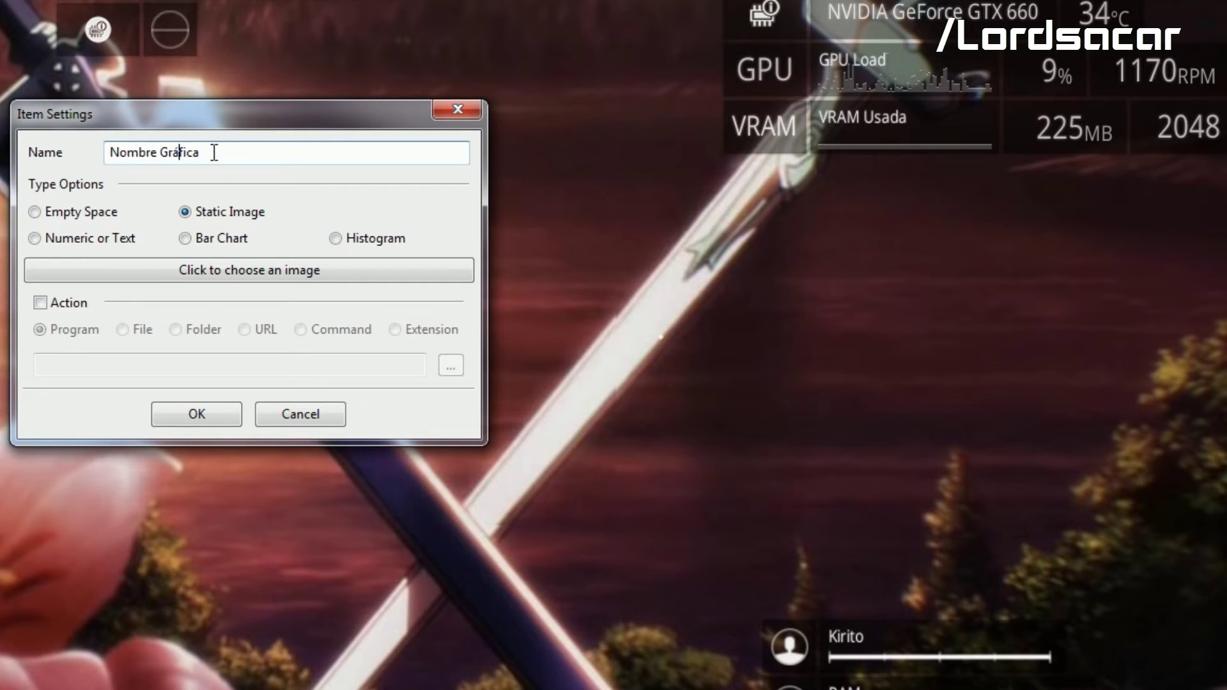
click(118, 242)
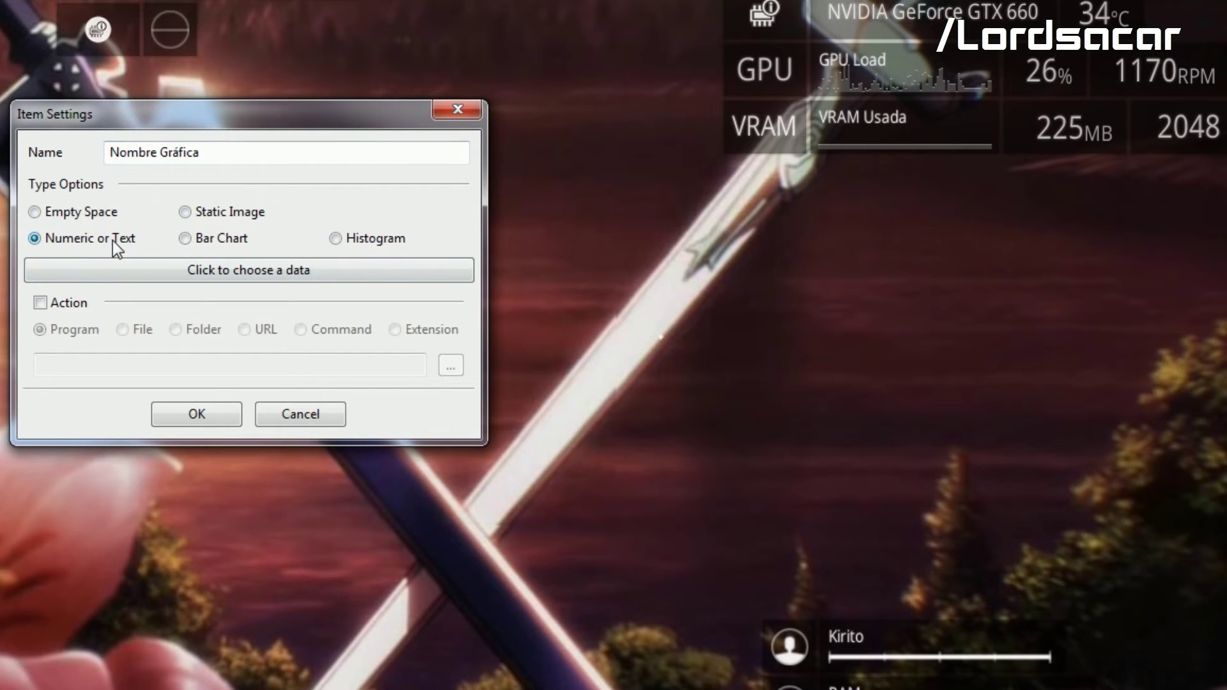
Step: Open the data selection for the Nombre Gráfica item and collapse the data categories under HWiNFO Data Proxy
click(128, 270)
click(192, 430)
scroll(214, 401, up, 2)
scroll(214, 402, up, 6)
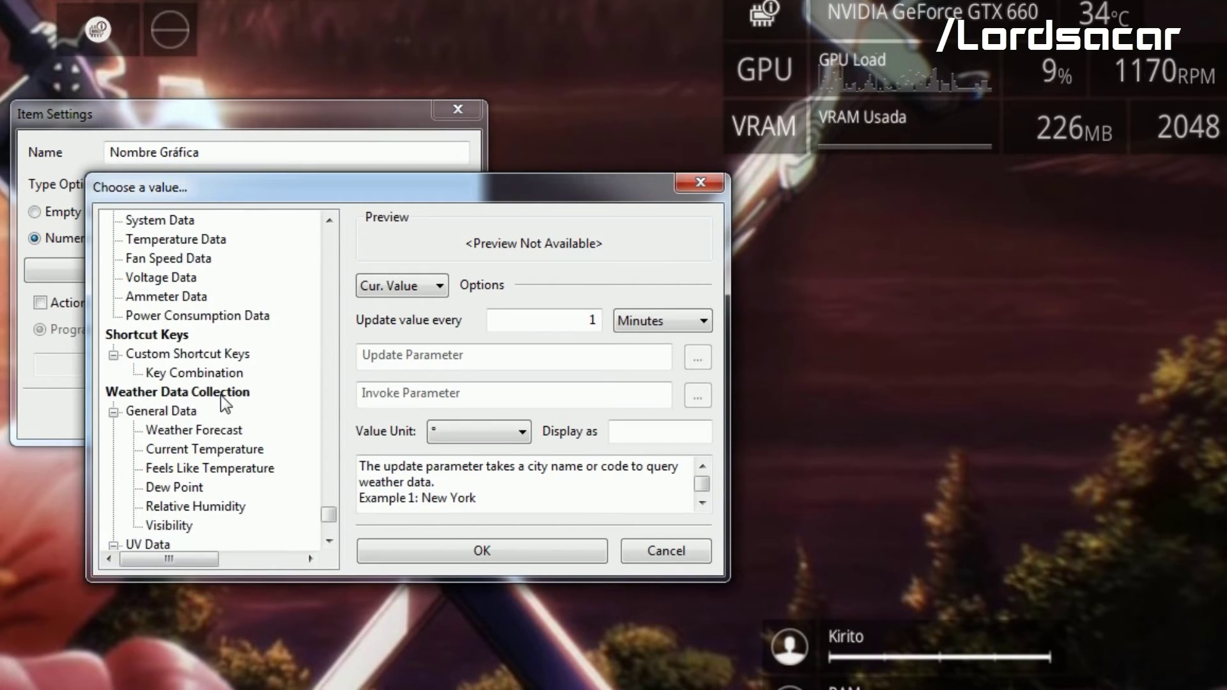
scroll(227, 397, up, 15)
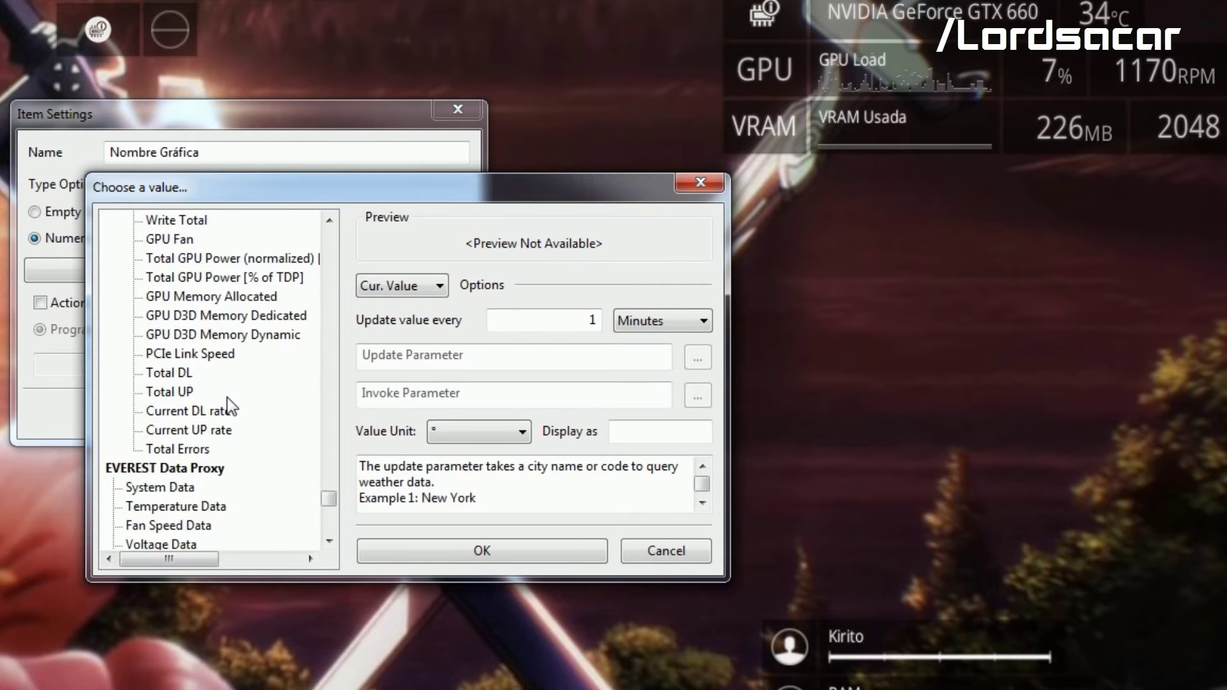
scroll(227, 398, up, 15)
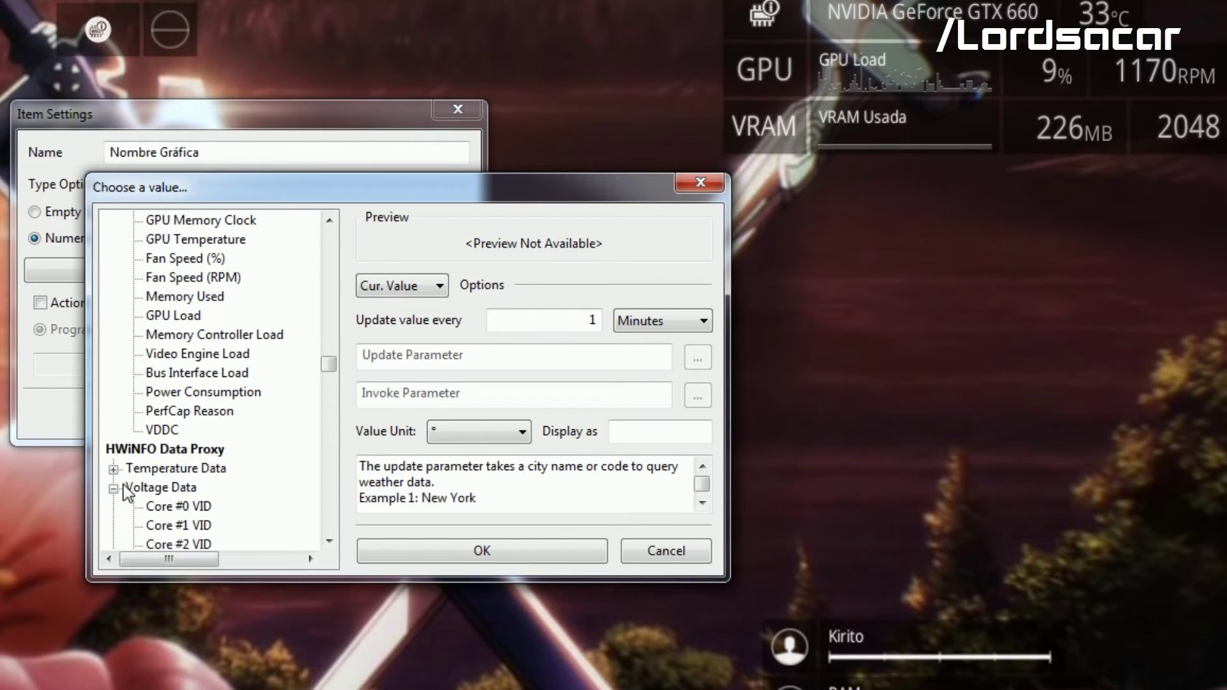
click(113, 488)
click(113, 506)
scroll(115, 505, down, 2)
click(113, 488)
click(113, 392)
click(113, 507)
click(113, 411)
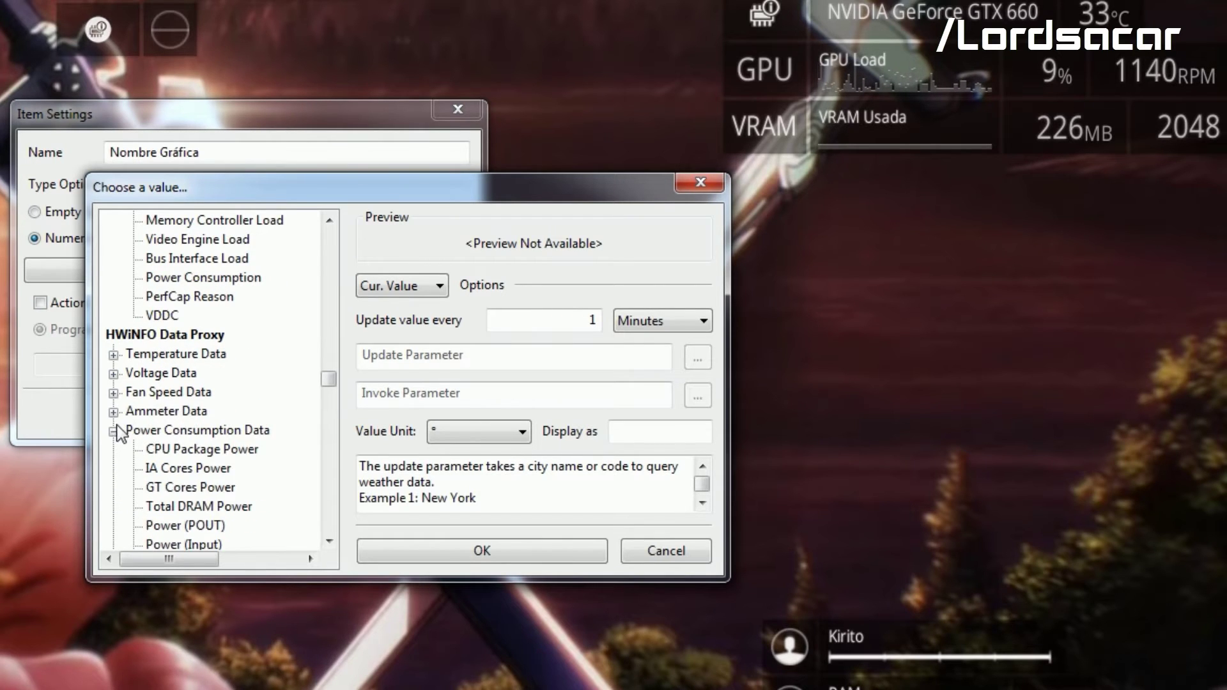
click(113, 430)
click(114, 449)
click(113, 450)
click(113, 469)
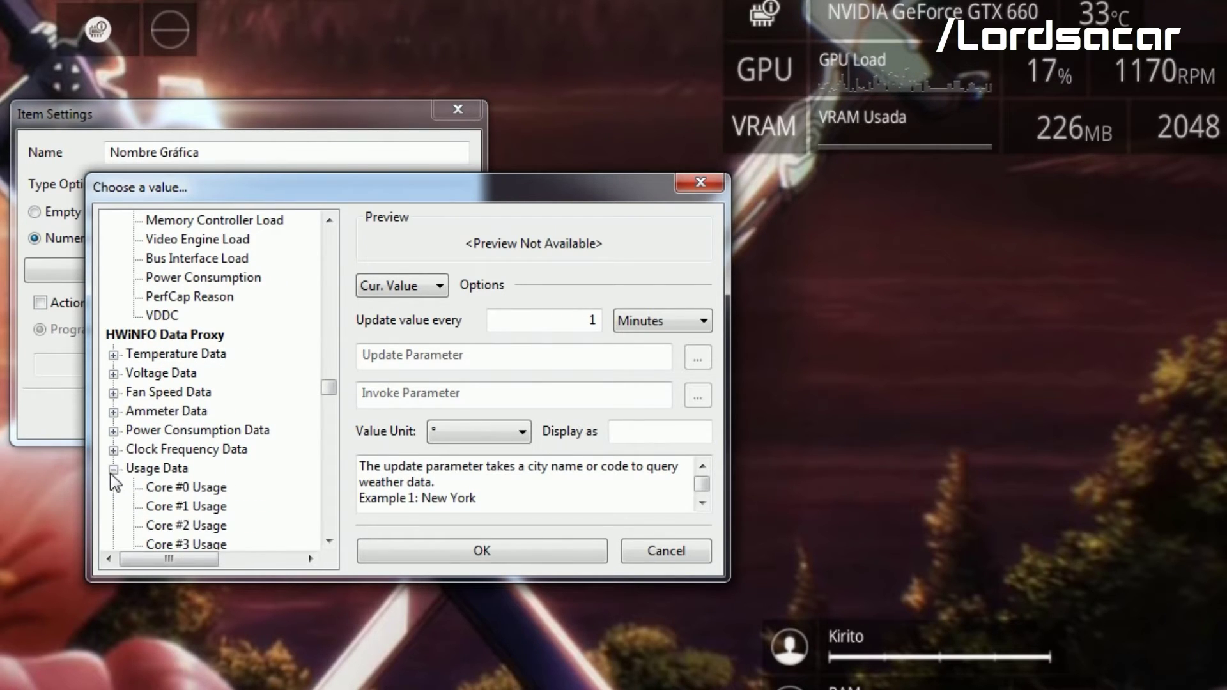
click(113, 469)
click(113, 488)
double_click(179, 488)
Step: Look through the GPU Information Data and GPU Sensor Data groups of GPU-Z Data Proxy, previewing CardName
scroll(241, 337, up, 9)
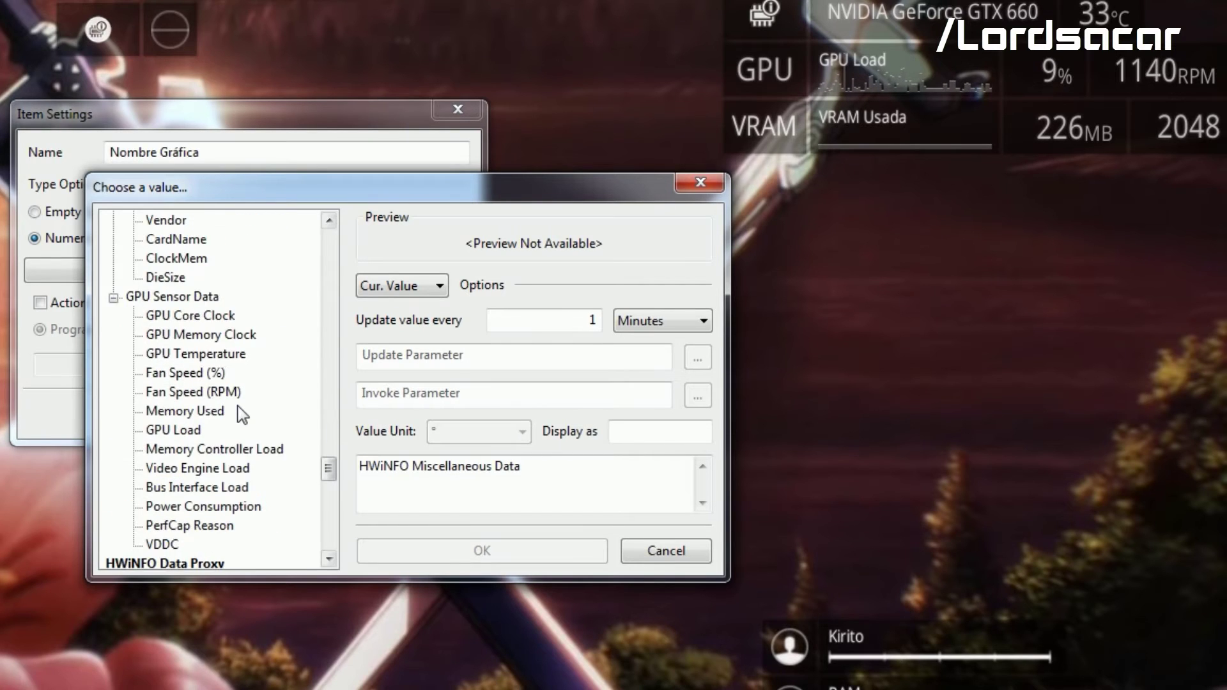
click(192, 525)
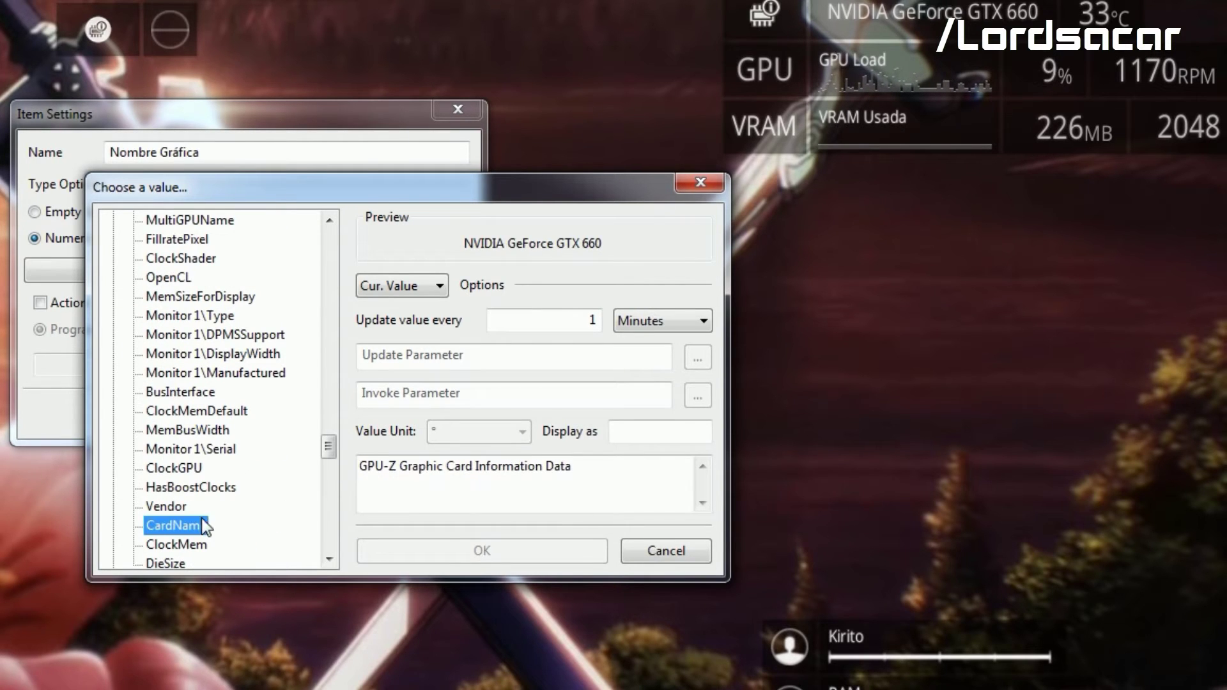
drag(328, 454, 320, 351)
click(123, 380)
click(113, 393)
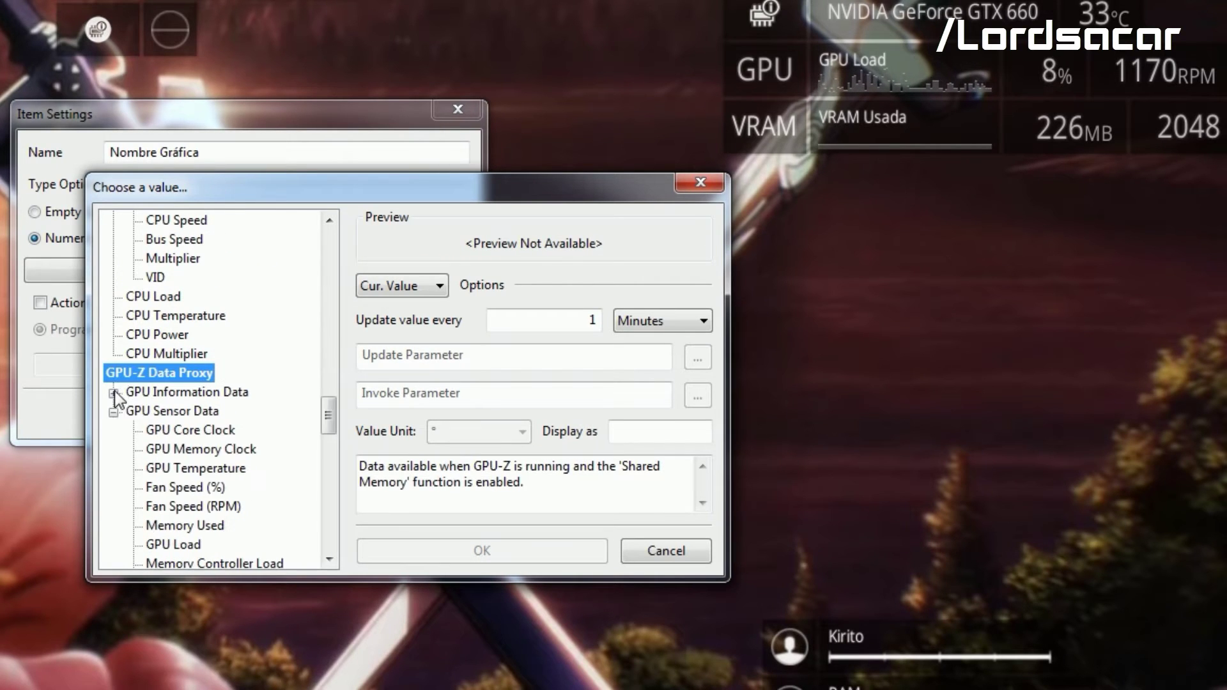
click(114, 412)
click(109, 412)
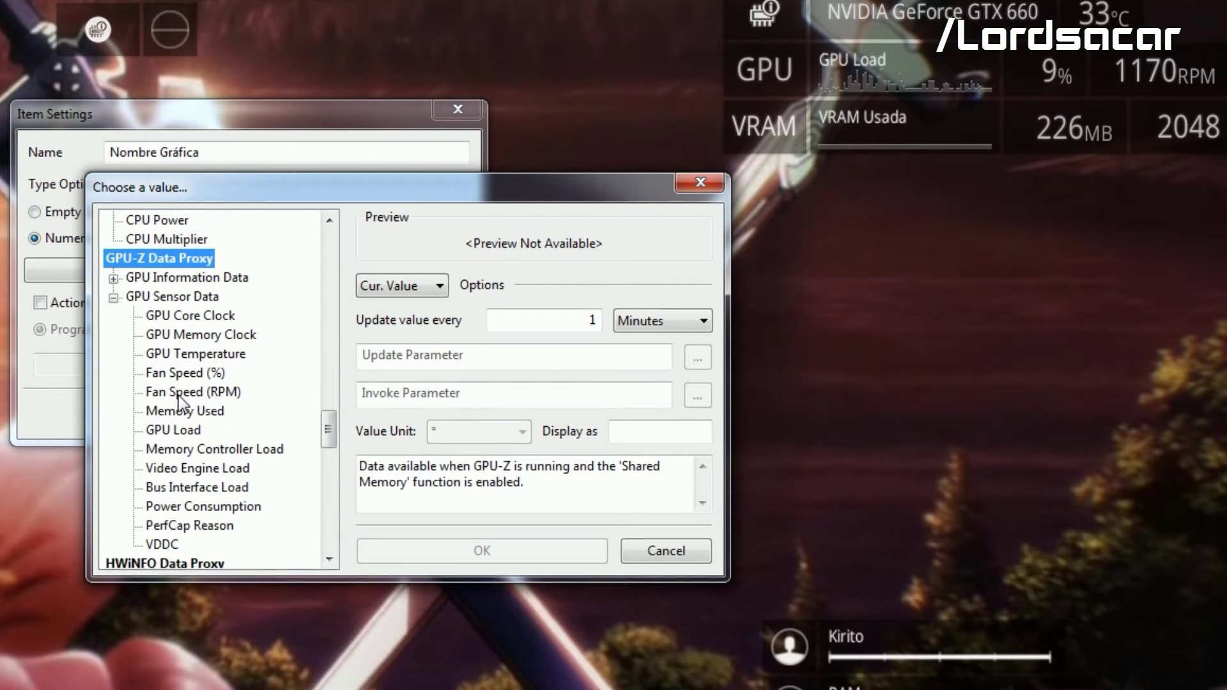
Step: Choose CardName from GPU-Z's GPU Information Data as the item's data and accept the item settings
click(113, 298)
click(113, 279)
scroll(178, 313, down, 7)
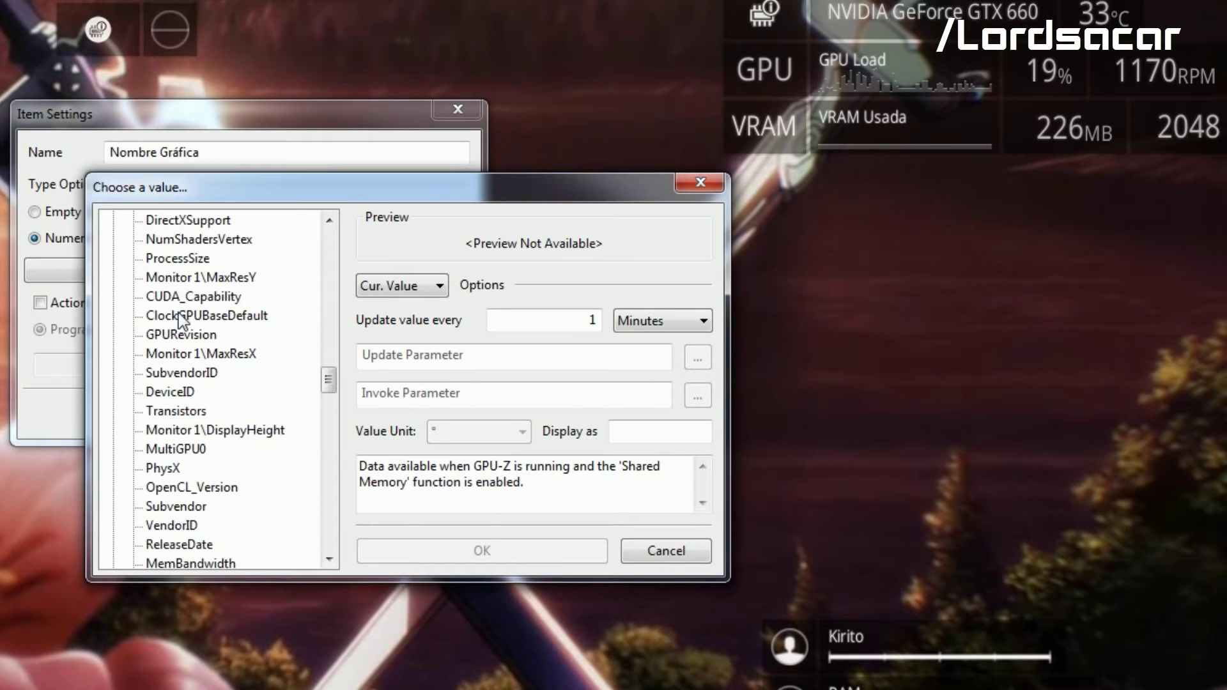
scroll(178, 314, down, 14)
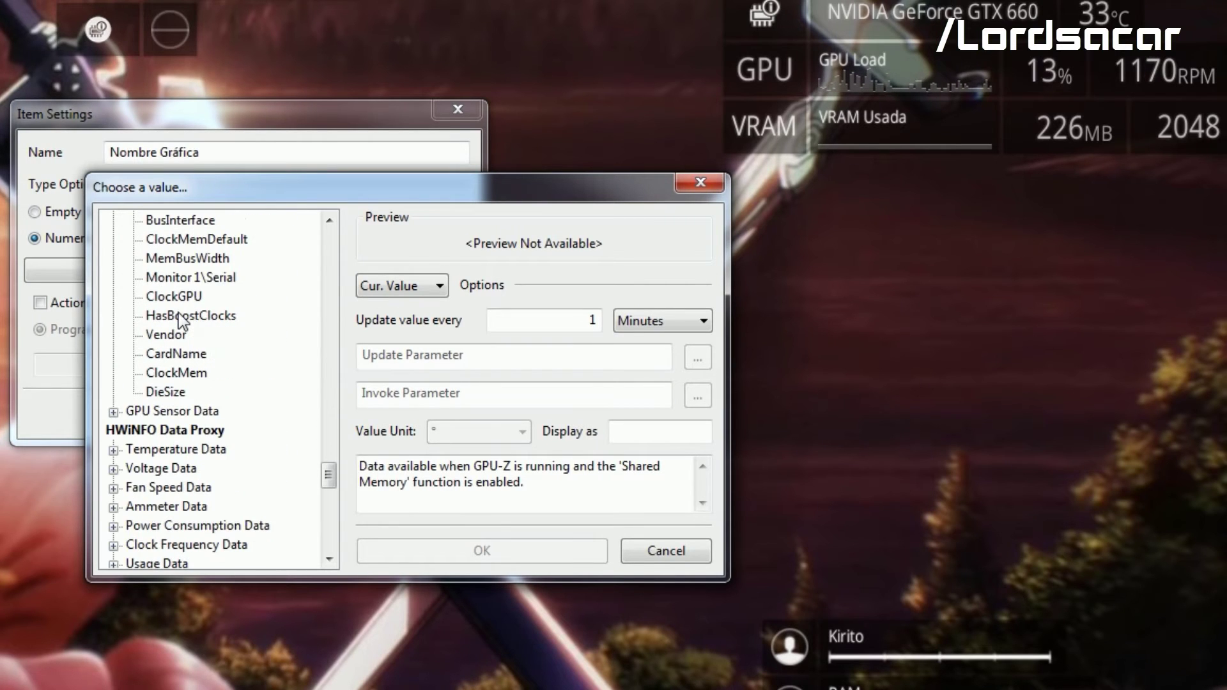
click(169, 354)
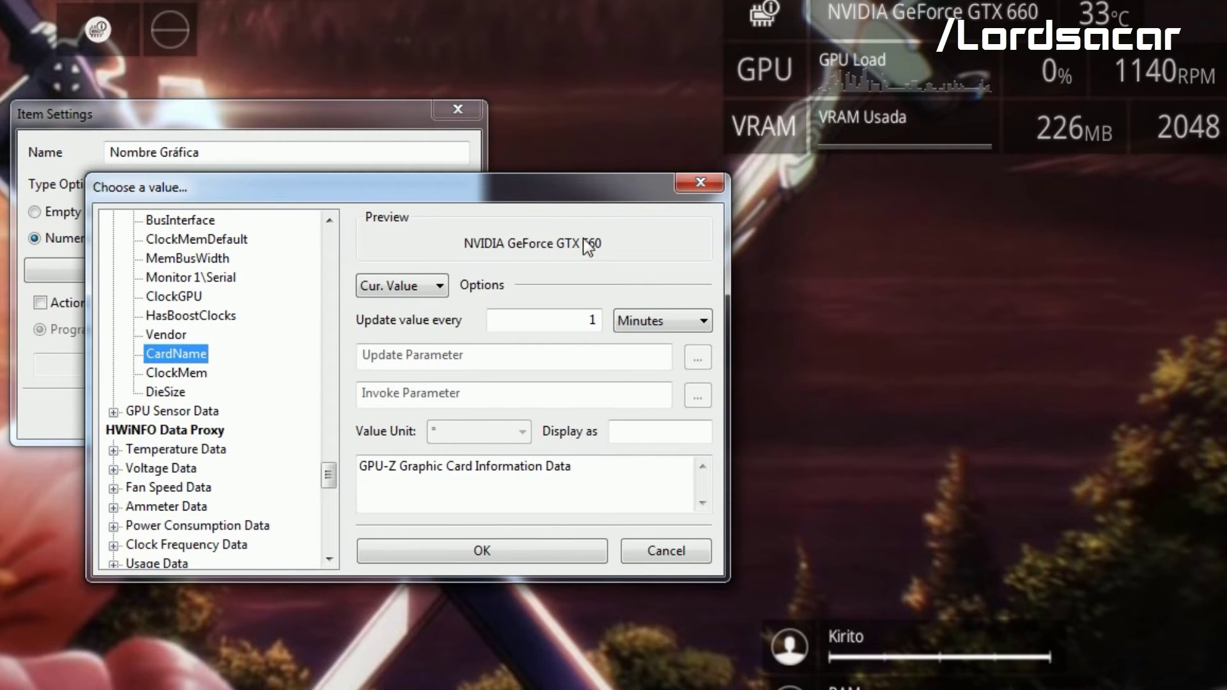
click(520, 551)
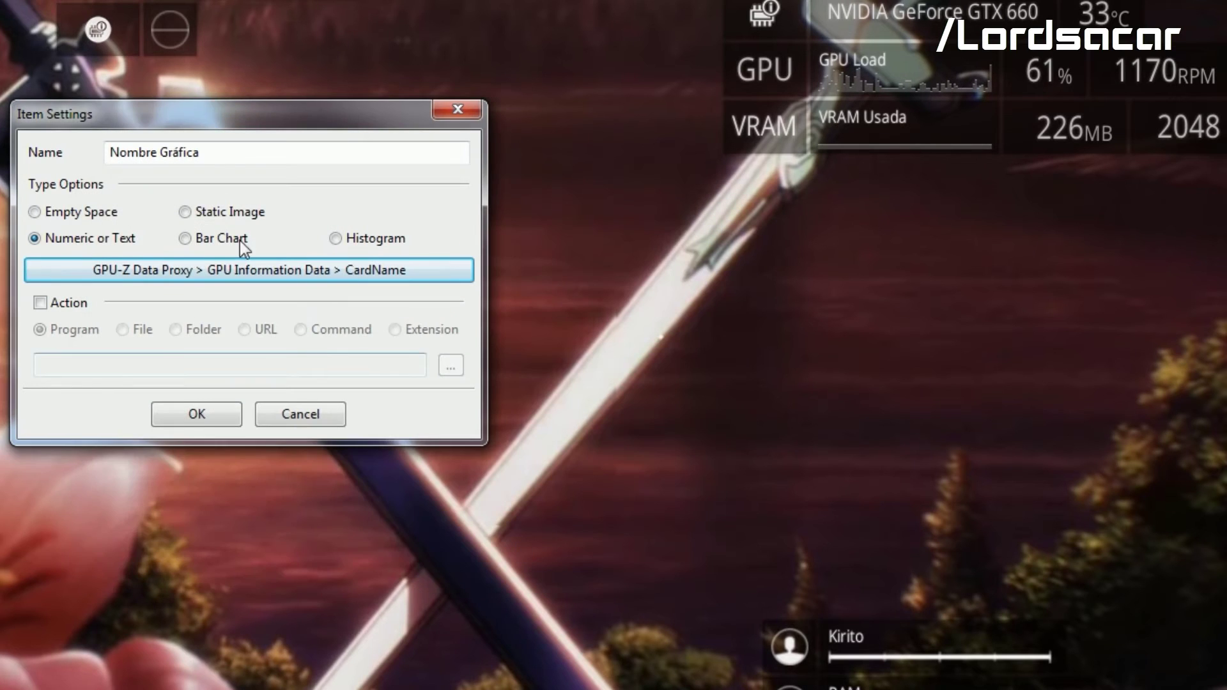
click(195, 415)
Step: Resize the graphics card name item to Preset A (Large)
right_click(174, 36)
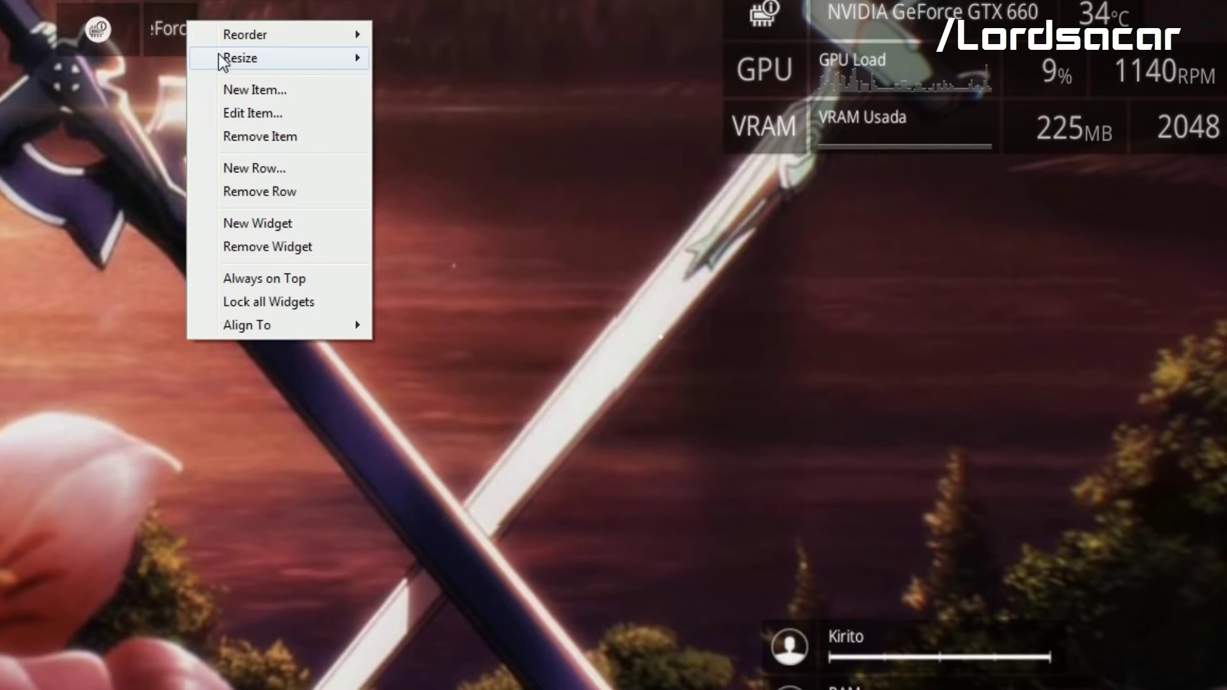
mouse_move(220, 58)
click(403, 104)
right_click(217, 37)
mouse_move(309, 61)
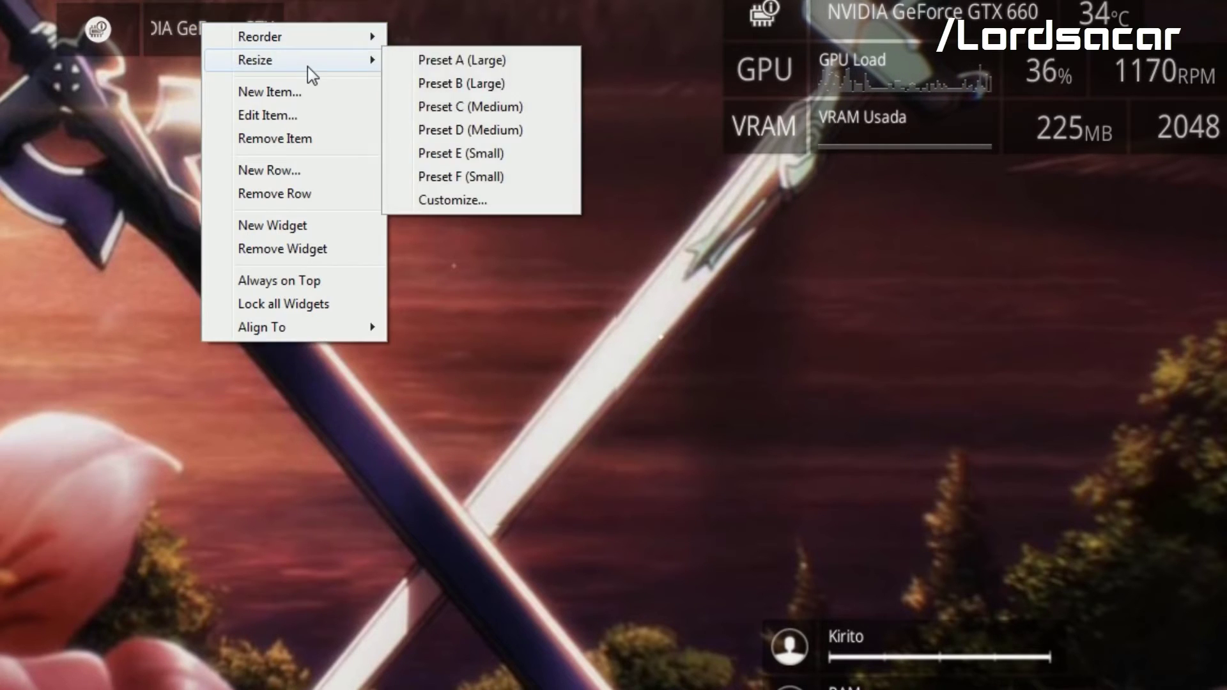
click(480, 58)
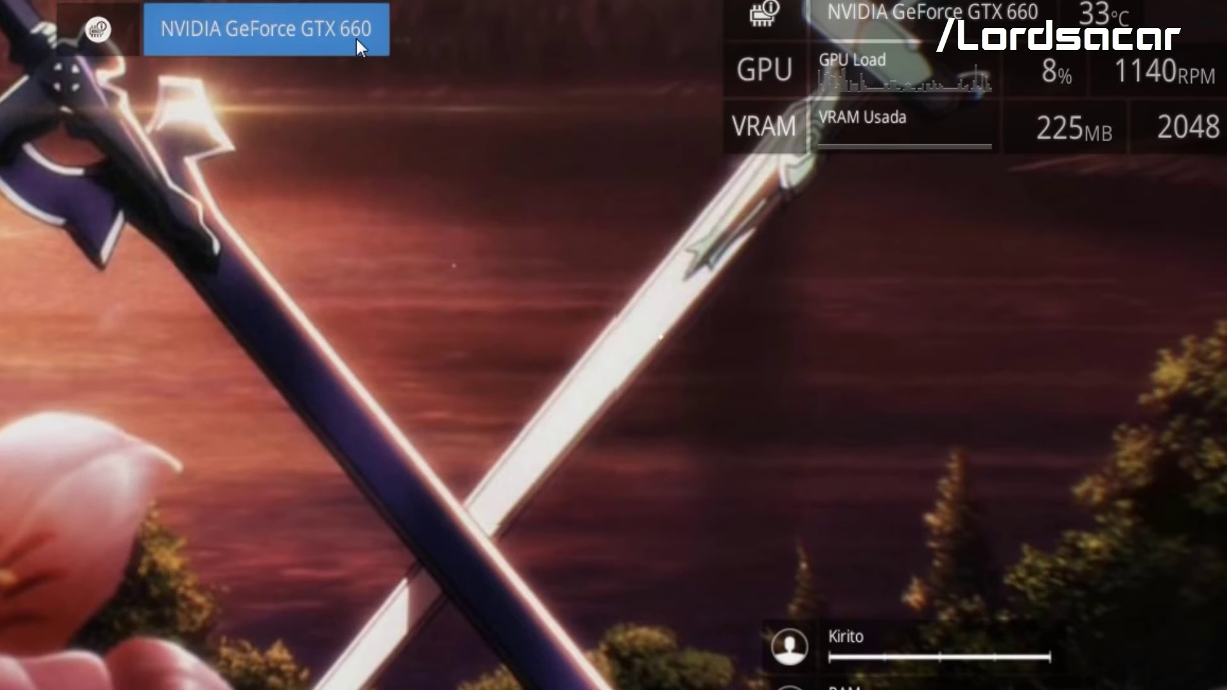
Step: Add an item after the graphics card name, name it Temperatura GPU and set its type to Numeric or Text
right_click(350, 29)
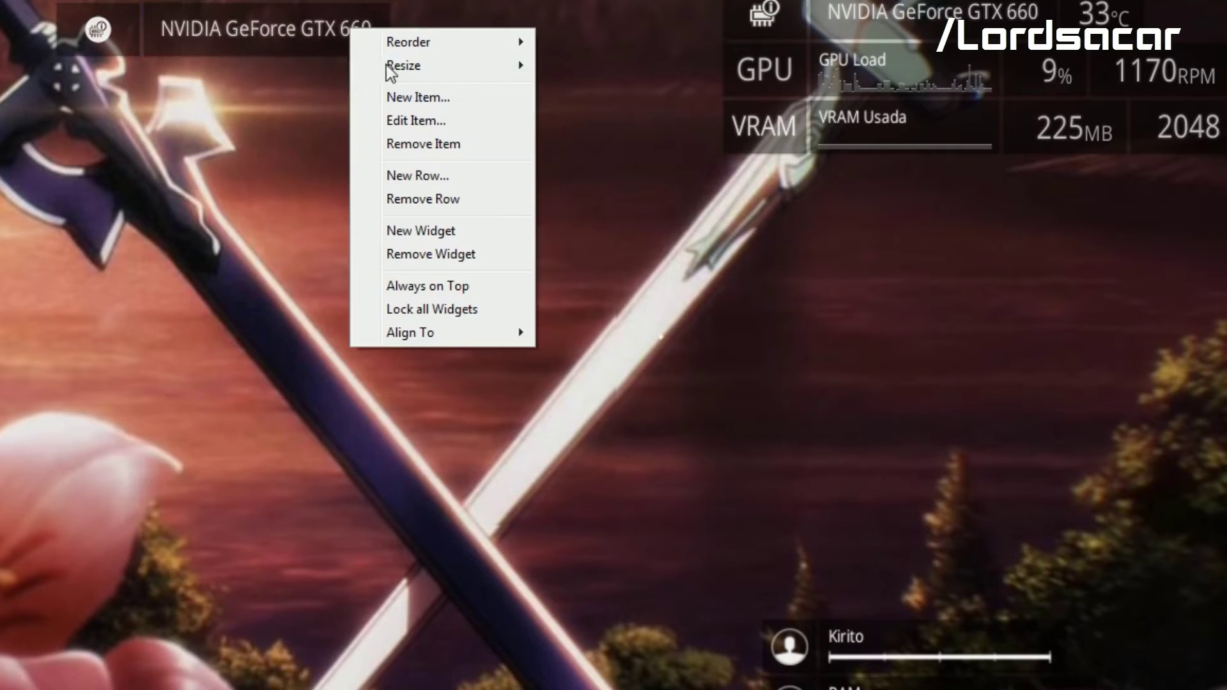
click(460, 105)
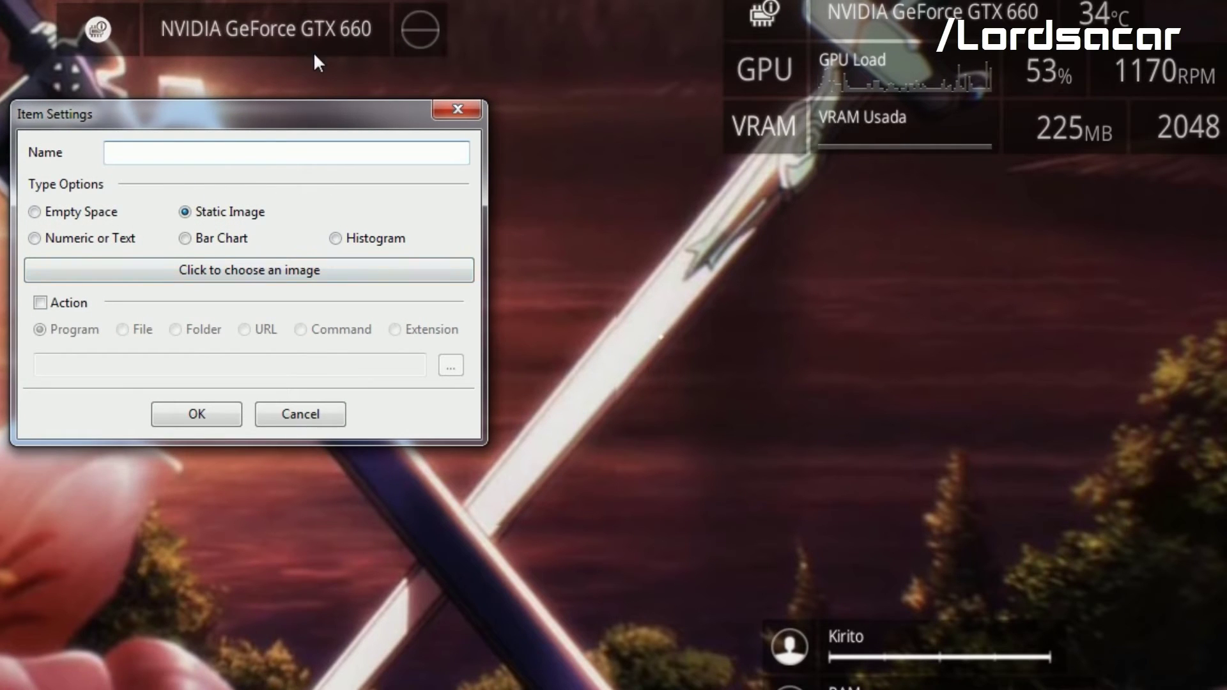
text(Te)
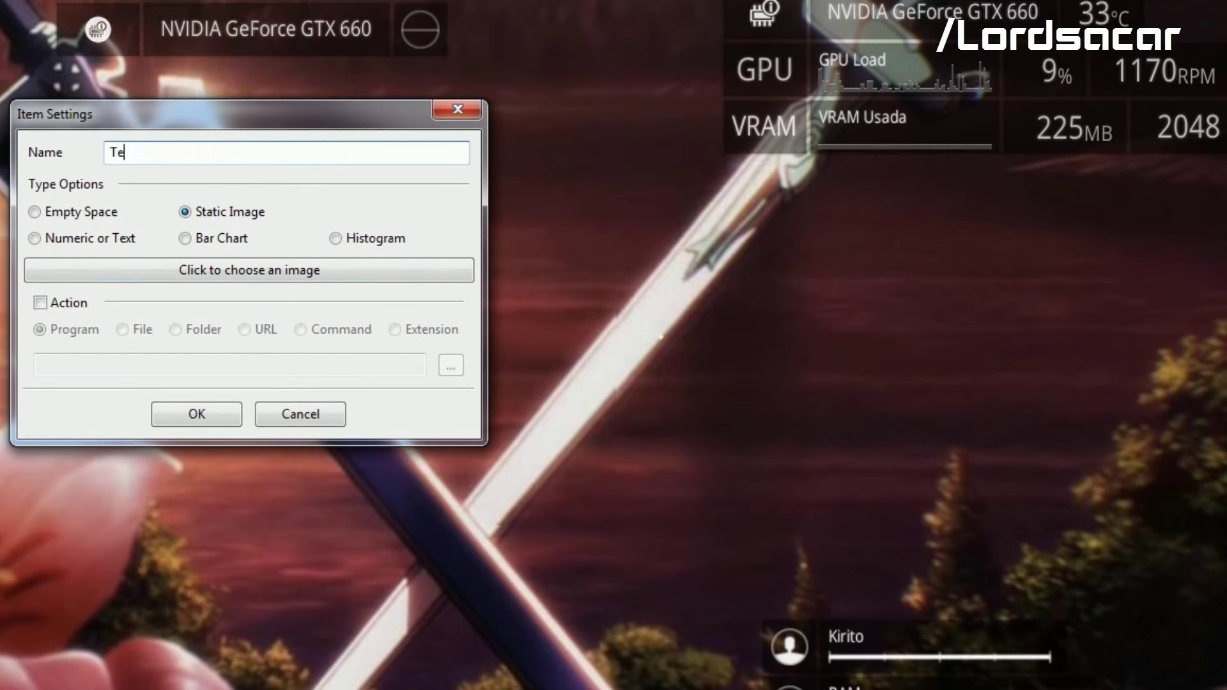
text(mperatura GPU)
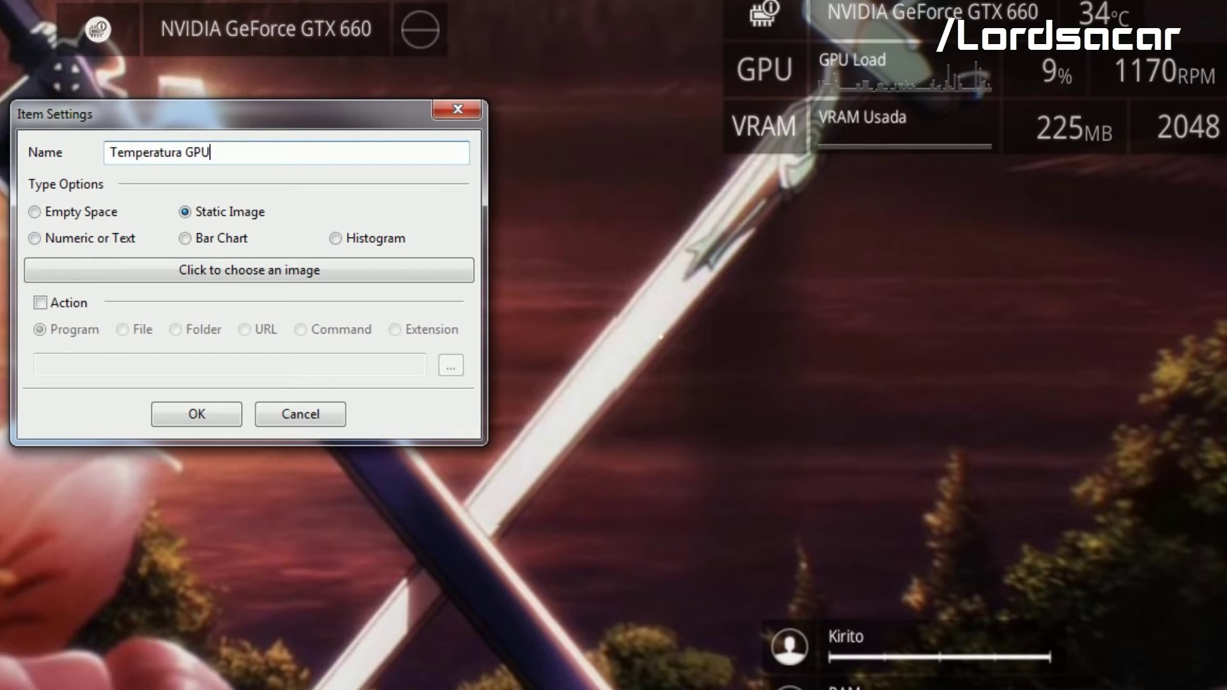
click(93, 237)
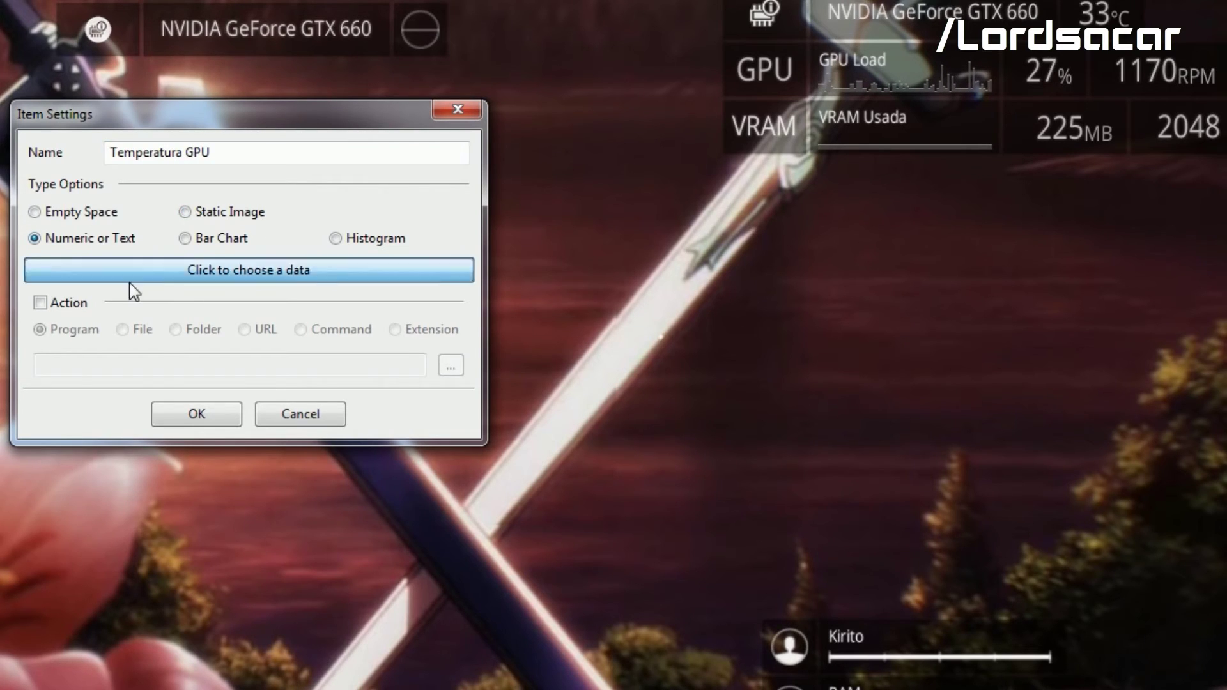
Step: Choose GPU Temperature from GPU-Z's GPU Sensor Data as the item's data and accept the item settings
click(131, 279)
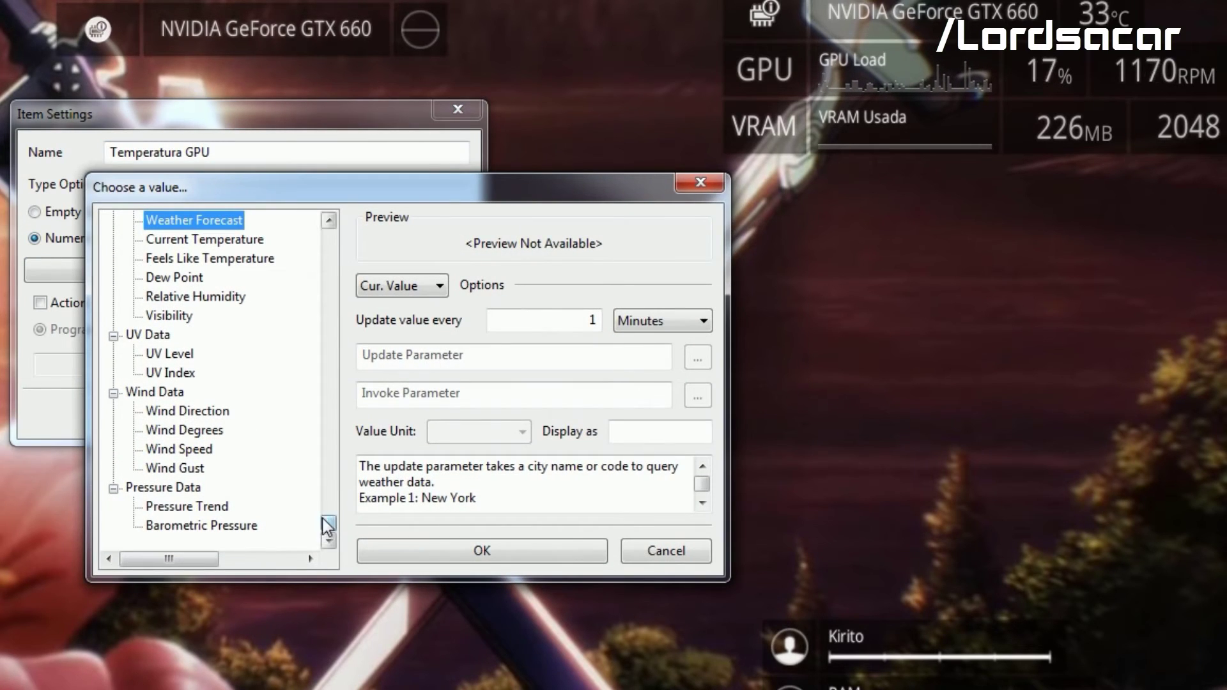
drag(327, 525, 370, 277)
scroll(370, 277, down, 5)
click(189, 261)
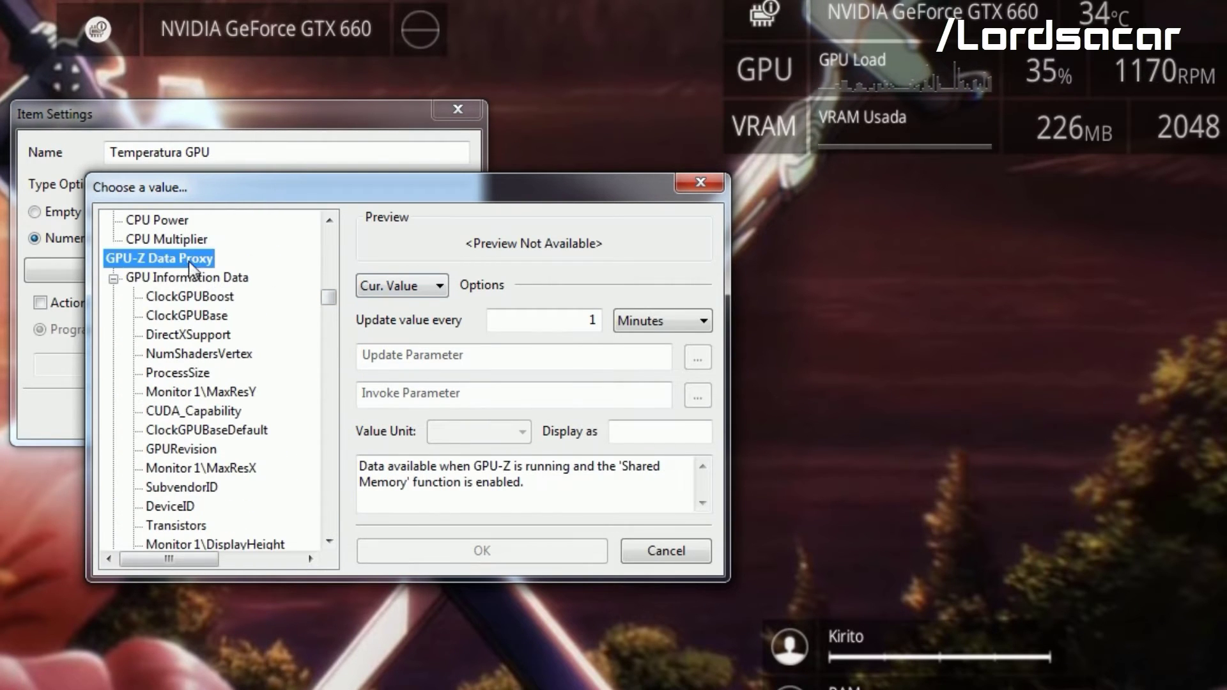
scroll(199, 279, down, 10)
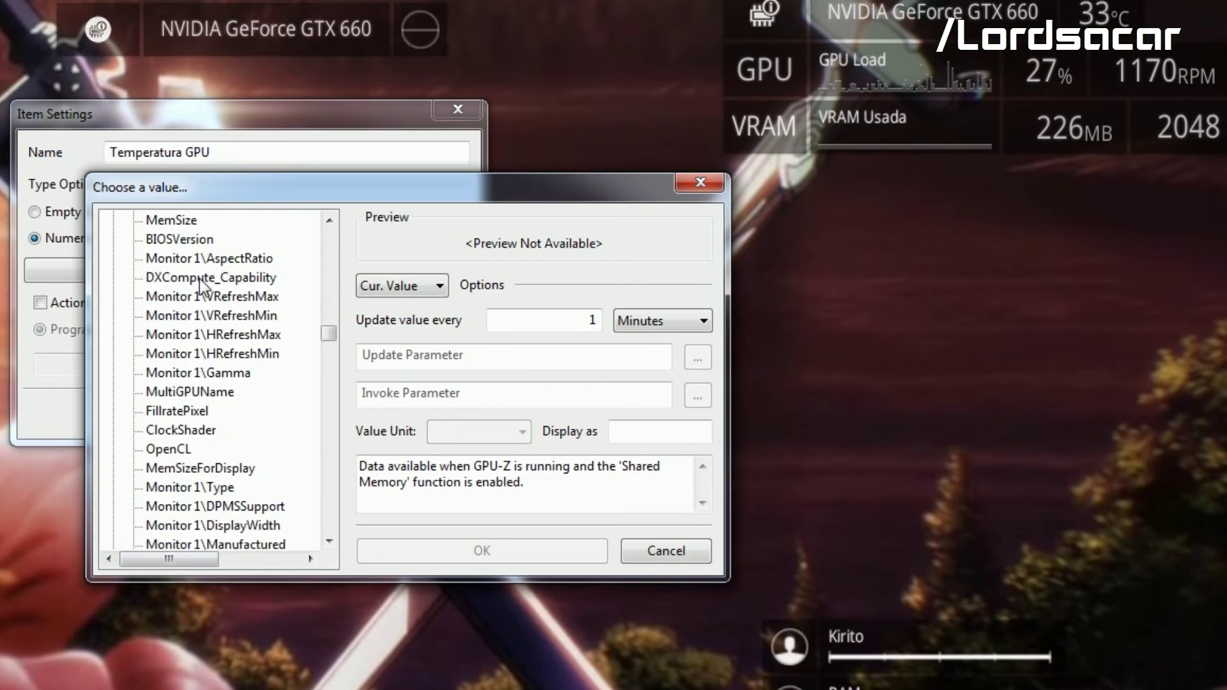
scroll(200, 278, down, 9)
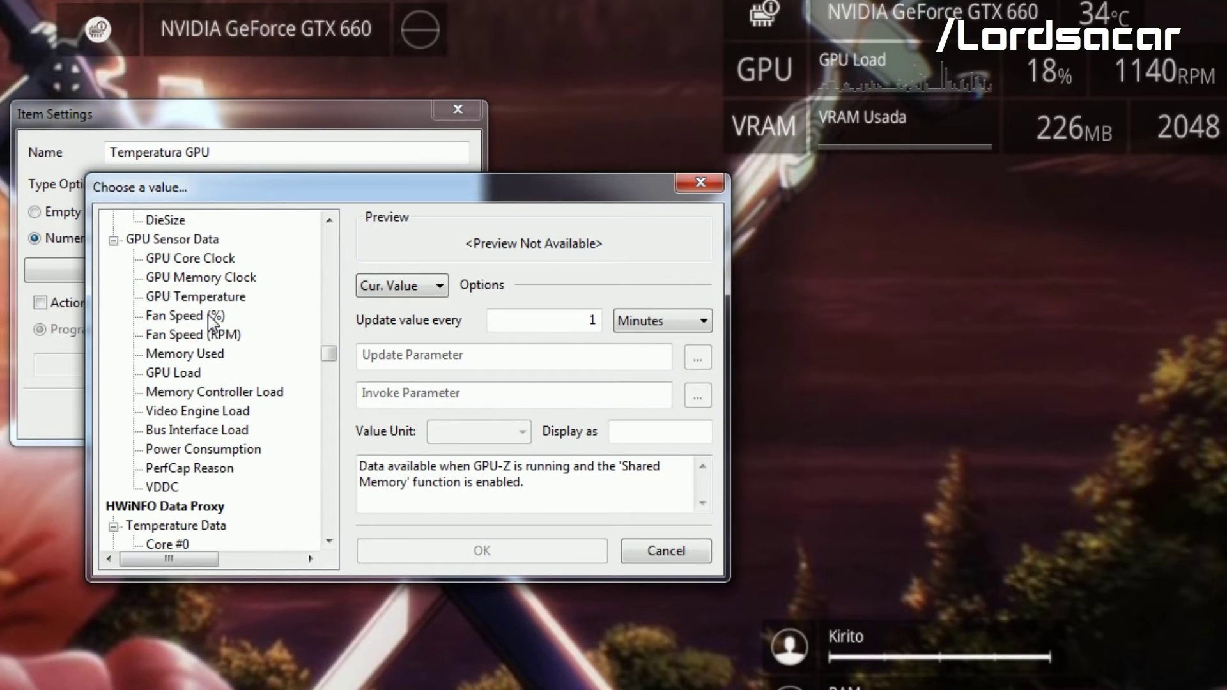
click(206, 298)
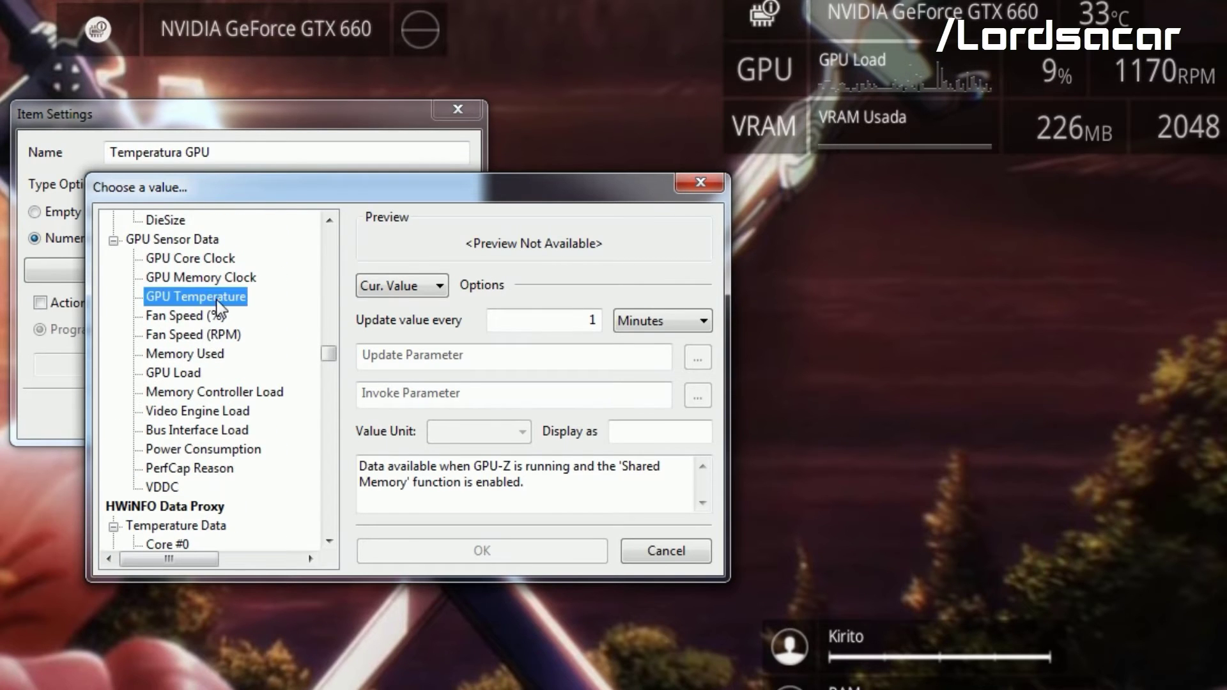
click(562, 555)
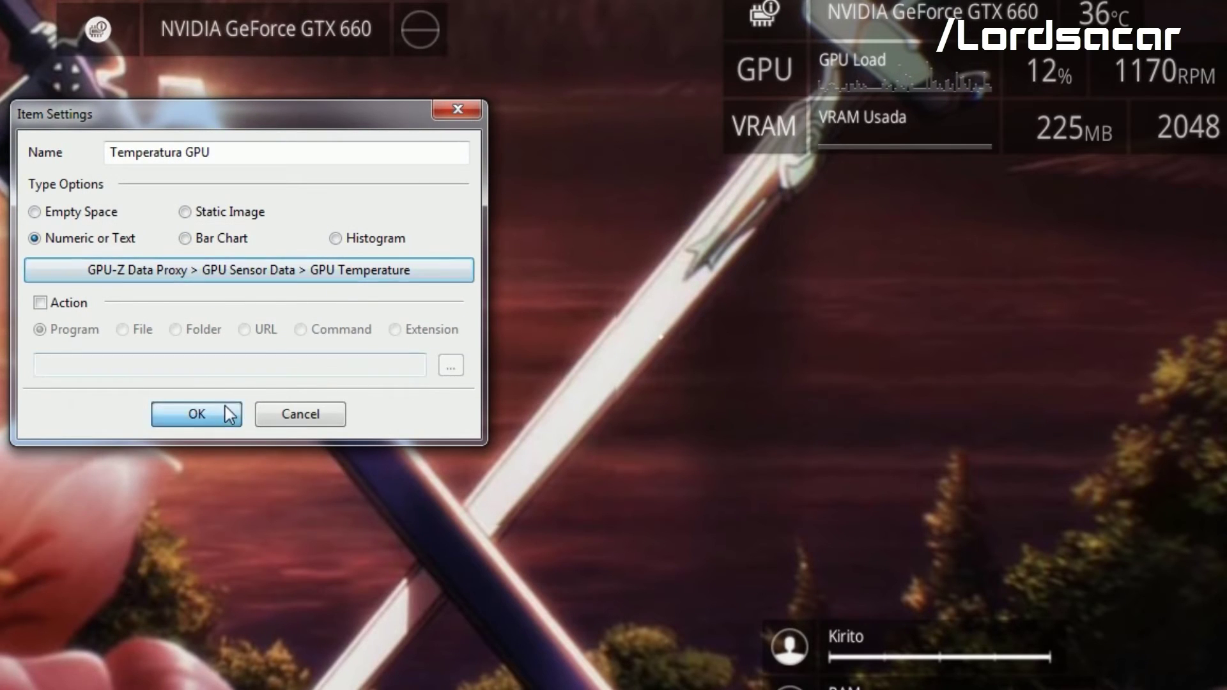
click(198, 414)
Step: Resize the GPU temperature item to Preset E (Small)
right_click(413, 45)
mouse_move(467, 82)
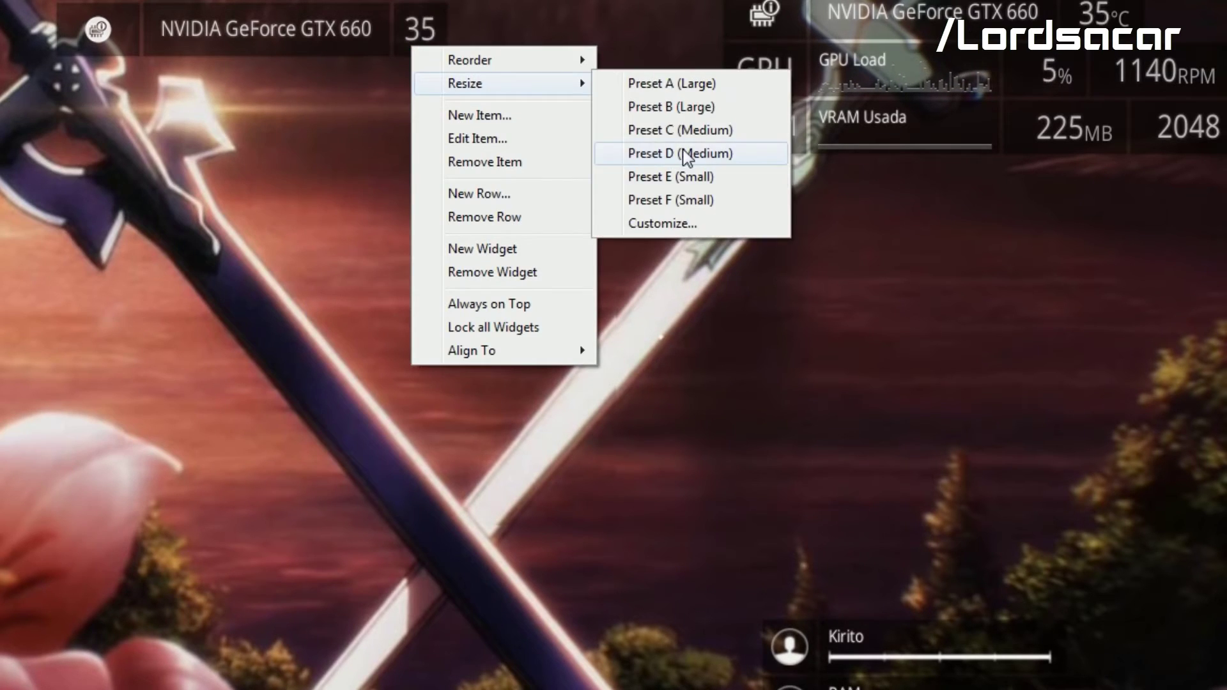
click(613, 153)
right_click(492, 36)
mouse_move(575, 74)
click(754, 167)
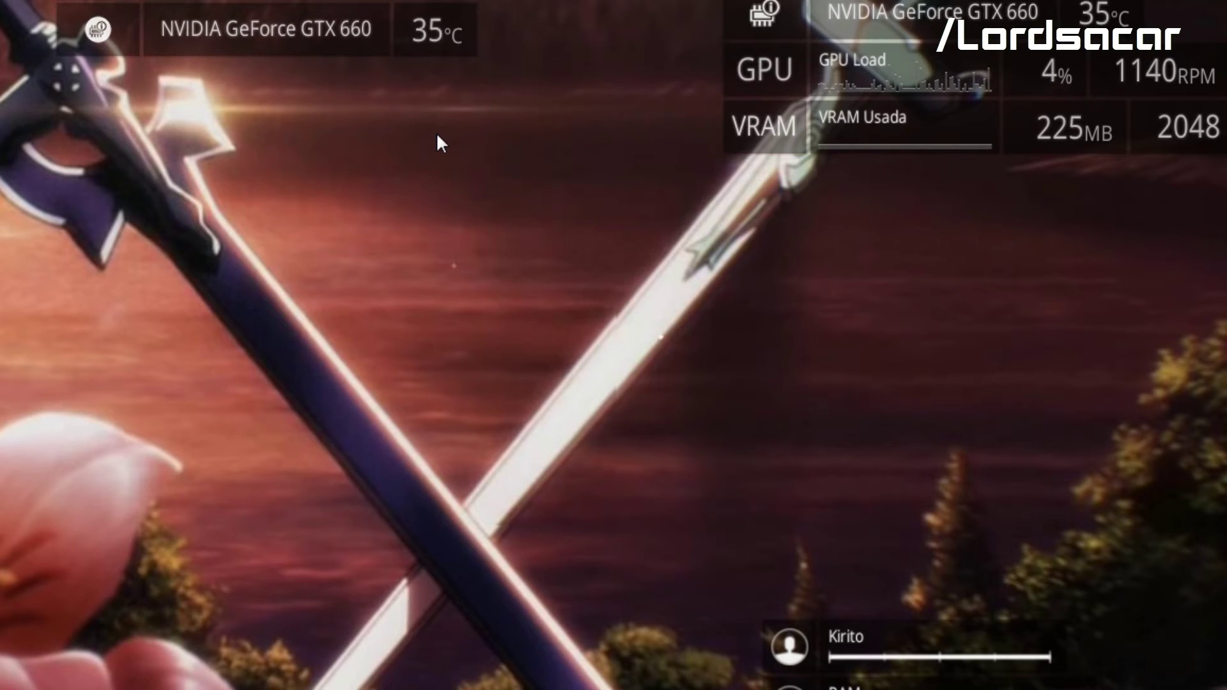
Step: Add a new row below the hardware info row, name its item GPU and set its type to Numeric or Text
right_click(104, 36)
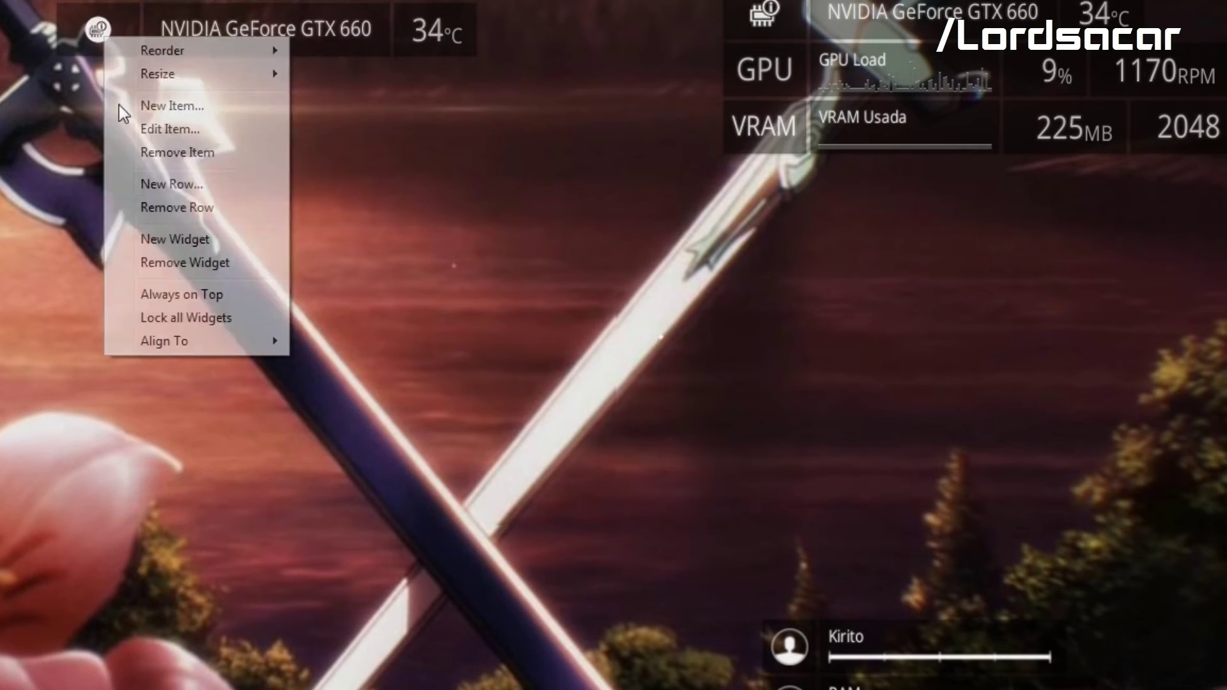
click(171, 184)
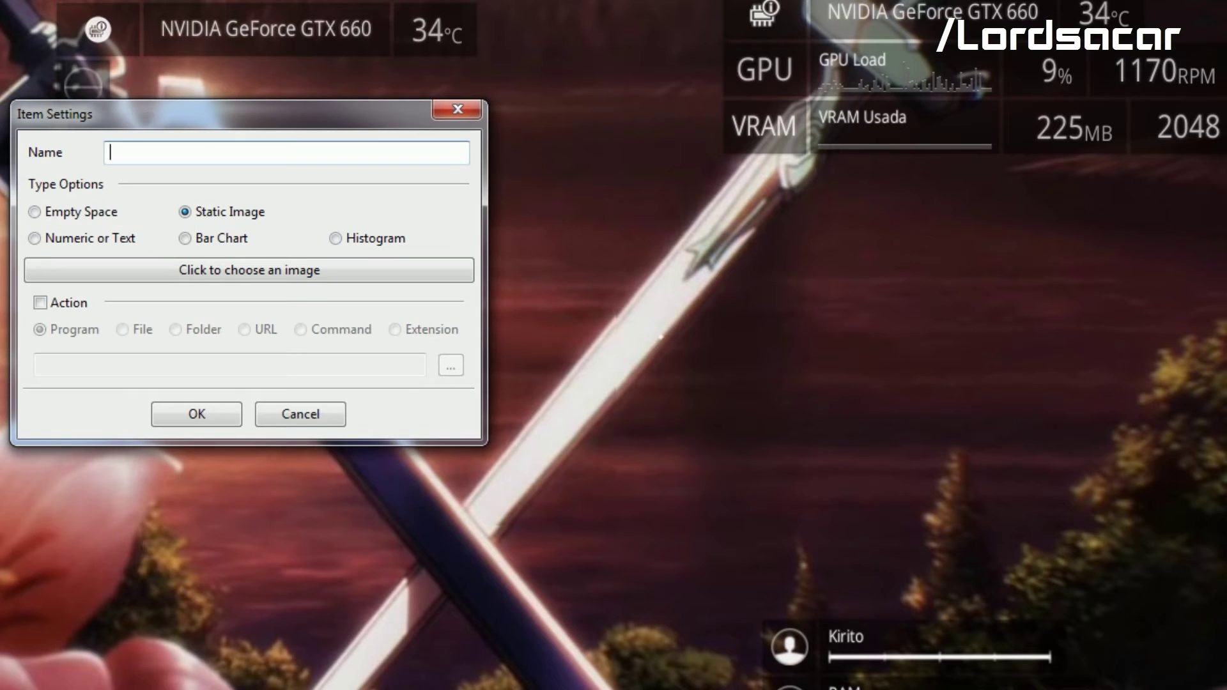
text(GPU)
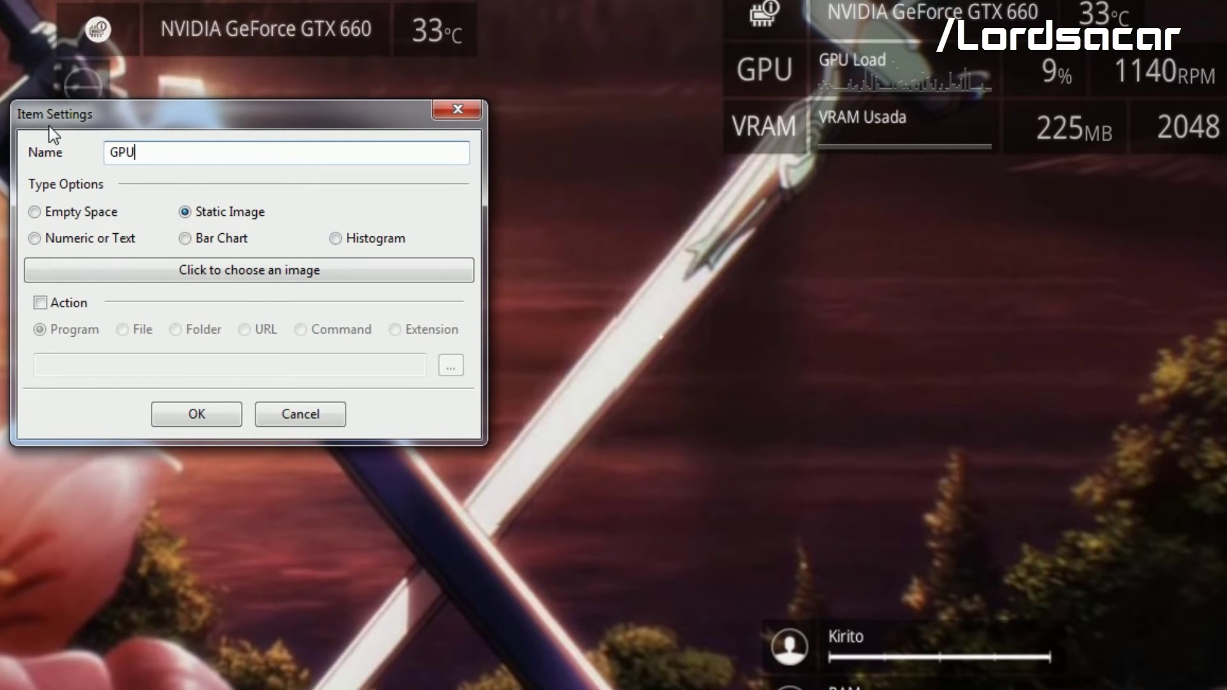
click(128, 237)
Step: Choose Custom Text from Miscellaneous Data as the item's data, set its update parameter to GPU and accept the item settings
click(143, 271)
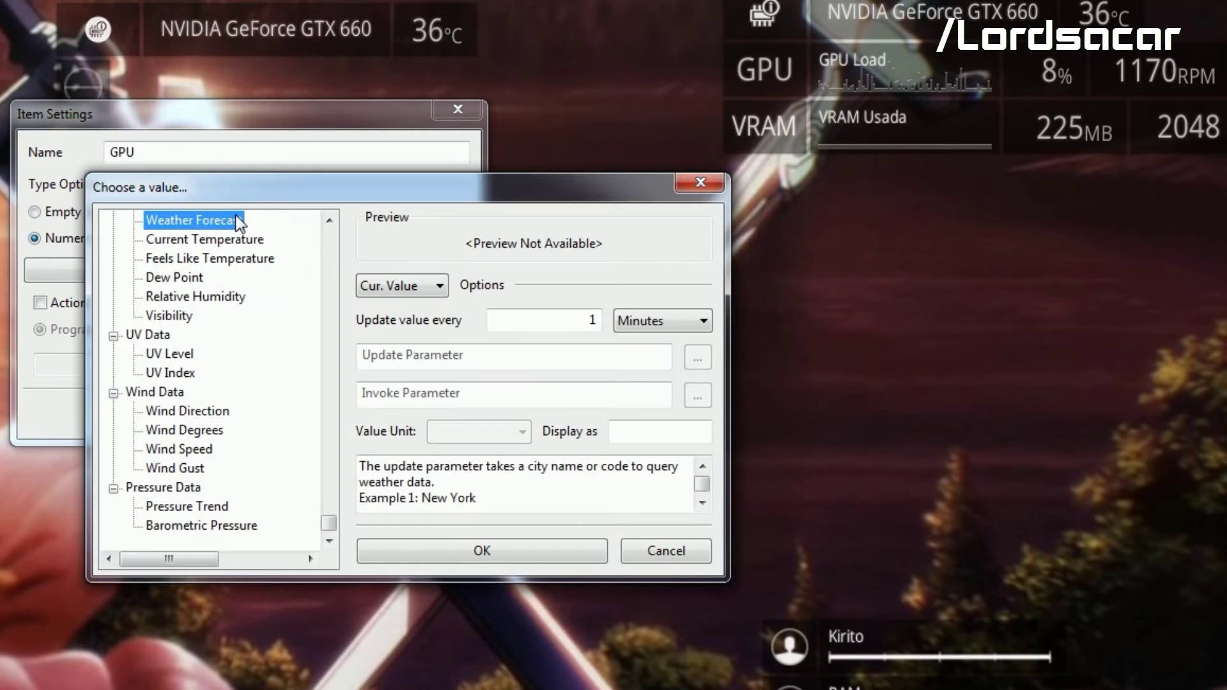
scroll(286, 355, up, 3)
drag(329, 516, 348, 264)
click(221, 371)
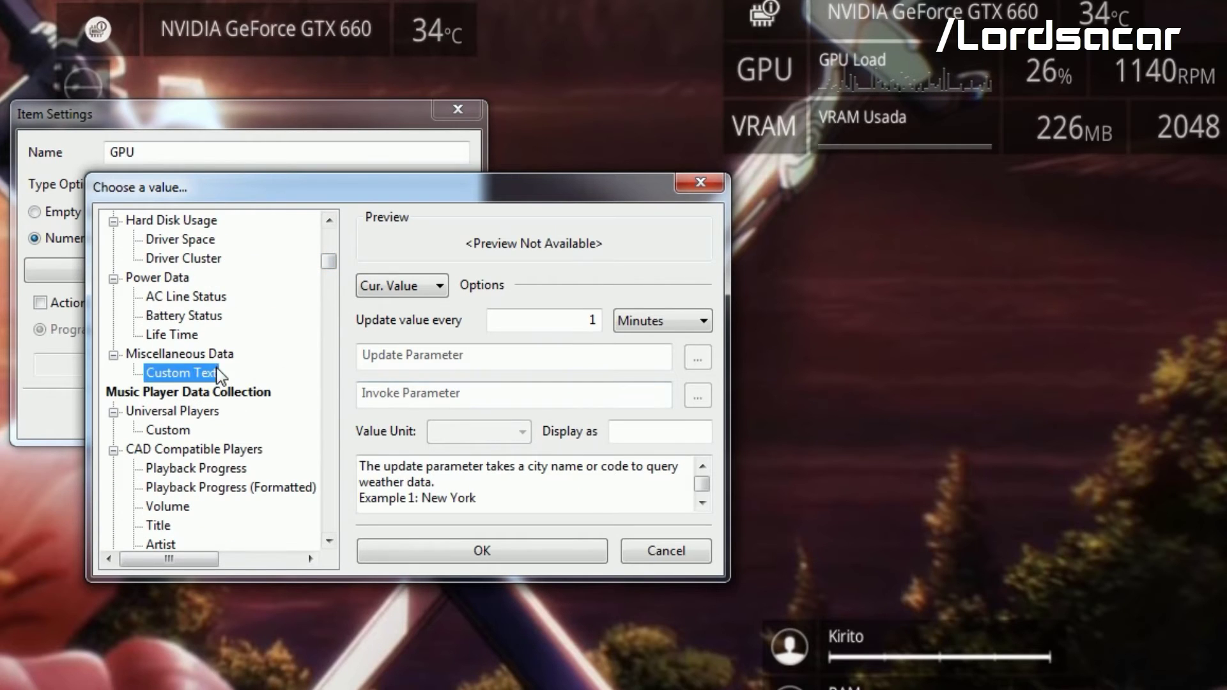
click(430, 357)
text(GO)
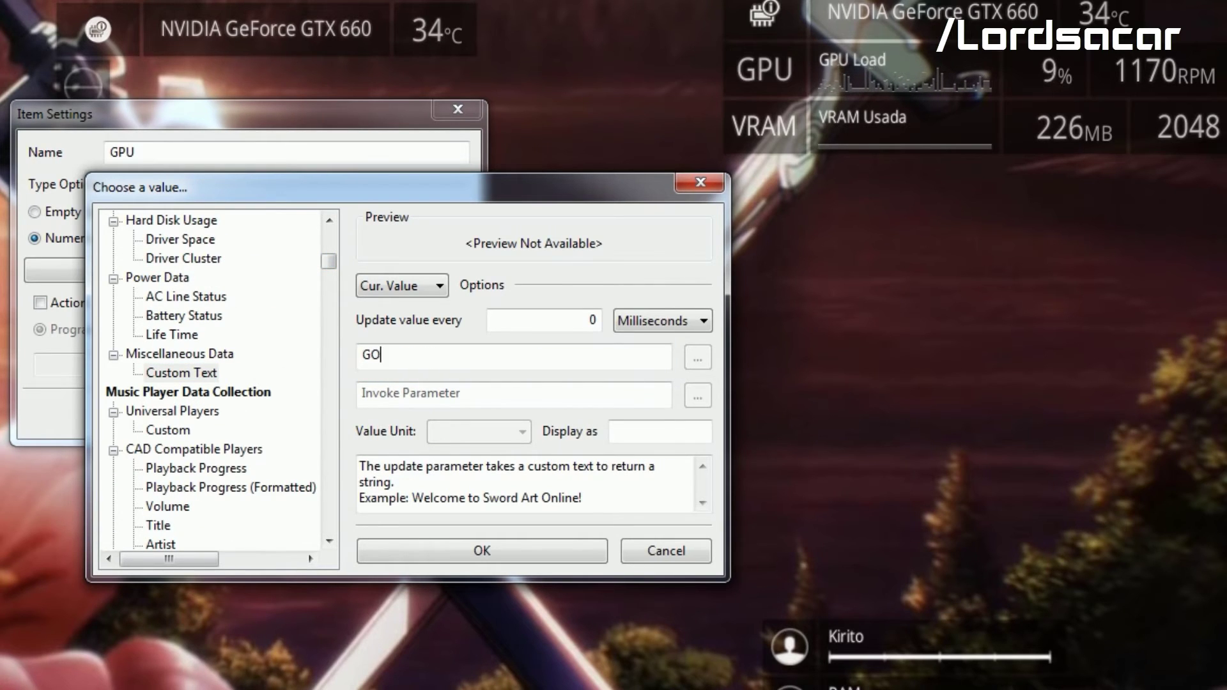
text(U)
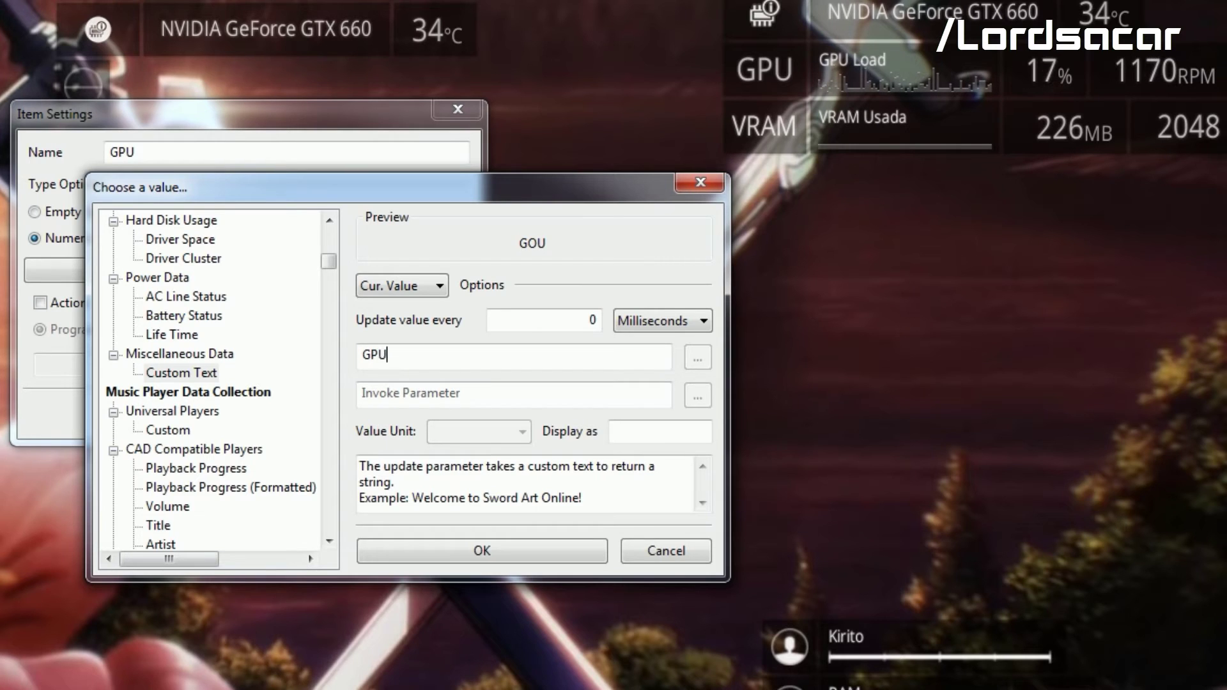
click(528, 561)
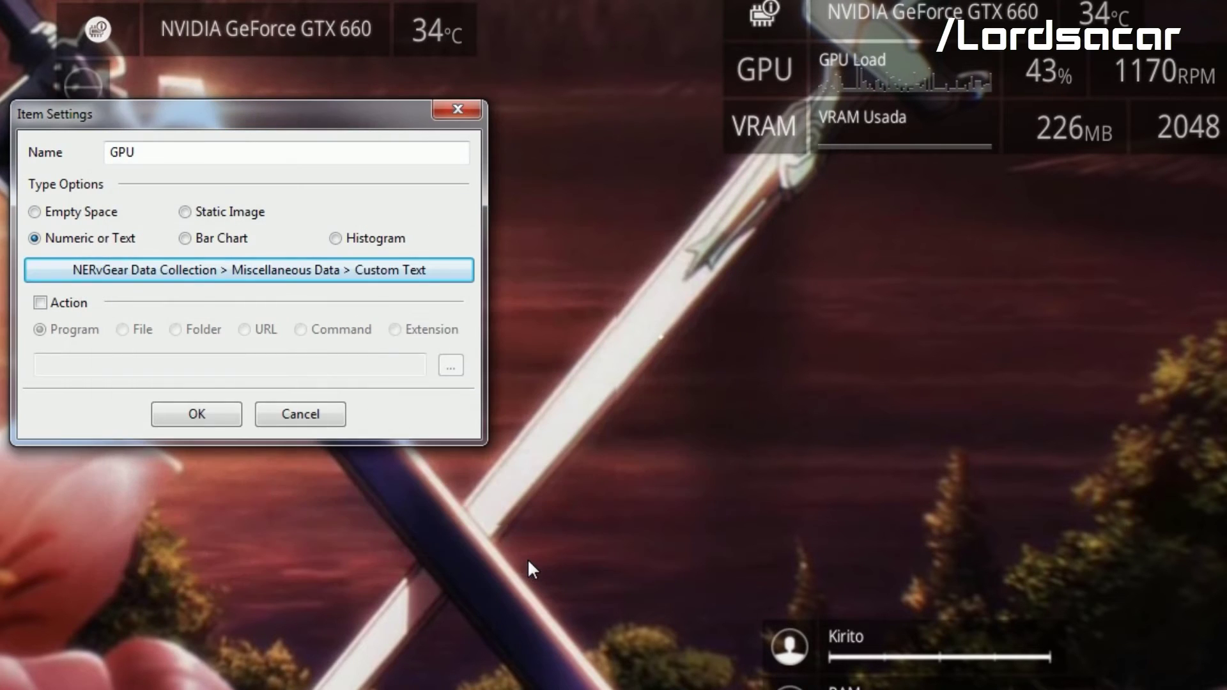
click(182, 415)
Step: Resize the GPU label item to Preset E (Small)
right_click(91, 88)
mouse_move(173, 132)
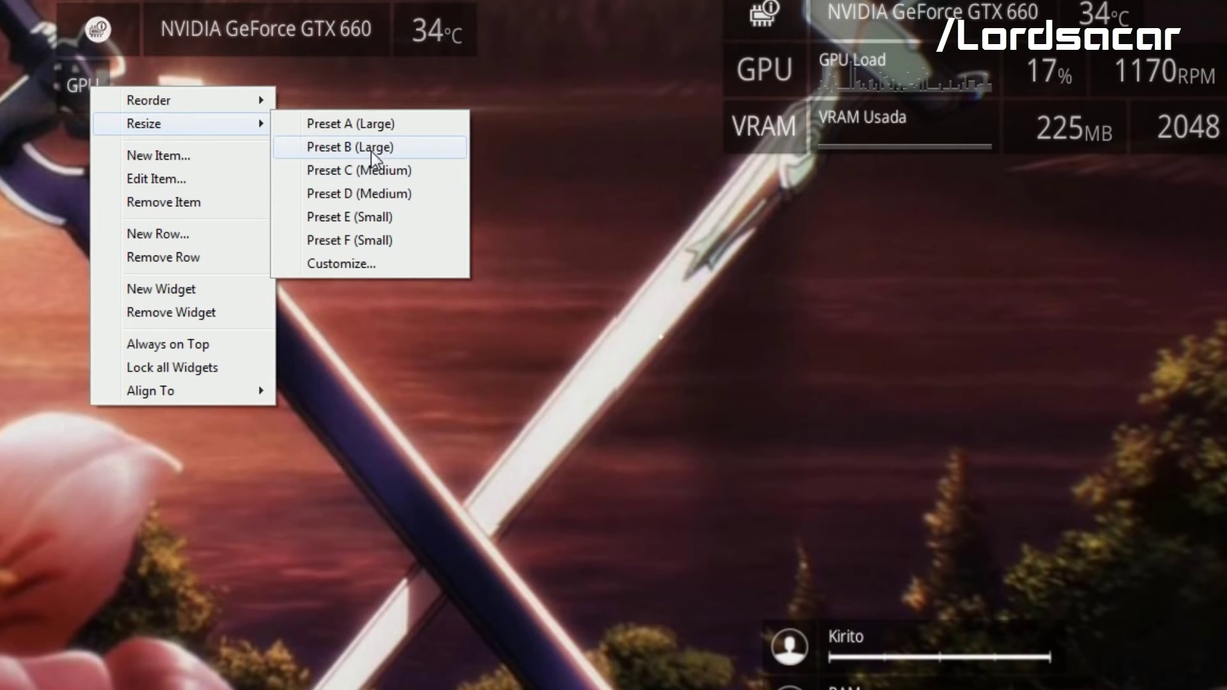
click(371, 217)
Step: Add an item after the GPU label and set its type to Histogram
right_click(112, 81)
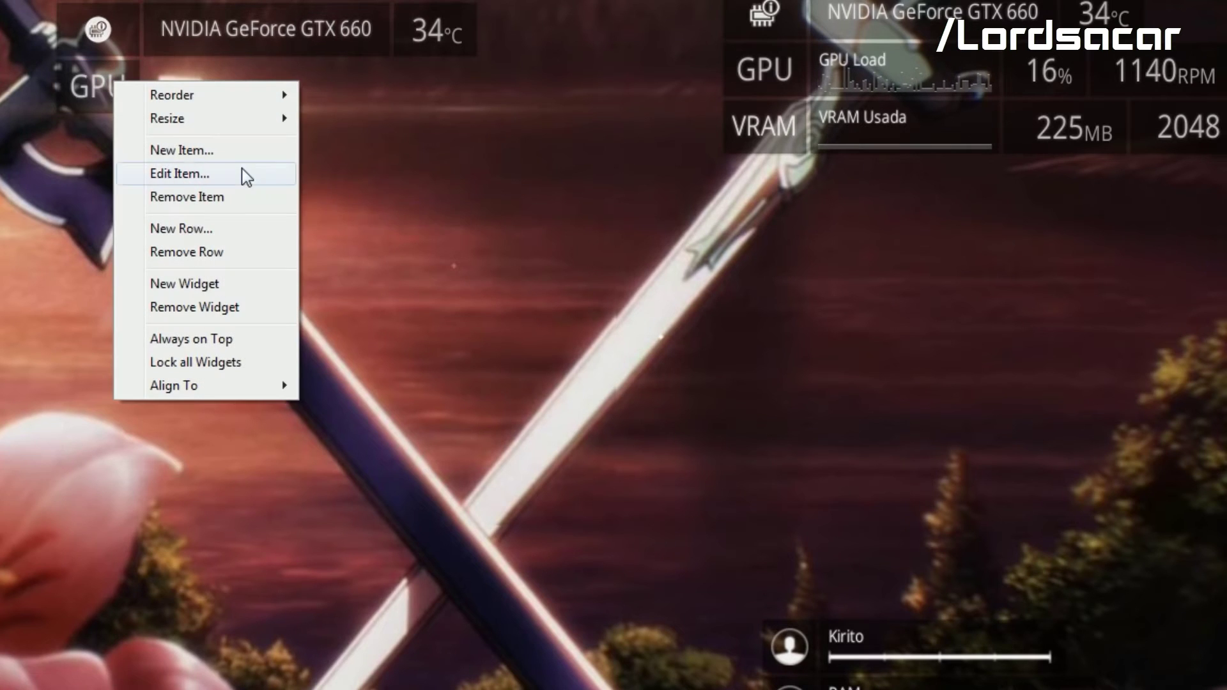
click(192, 151)
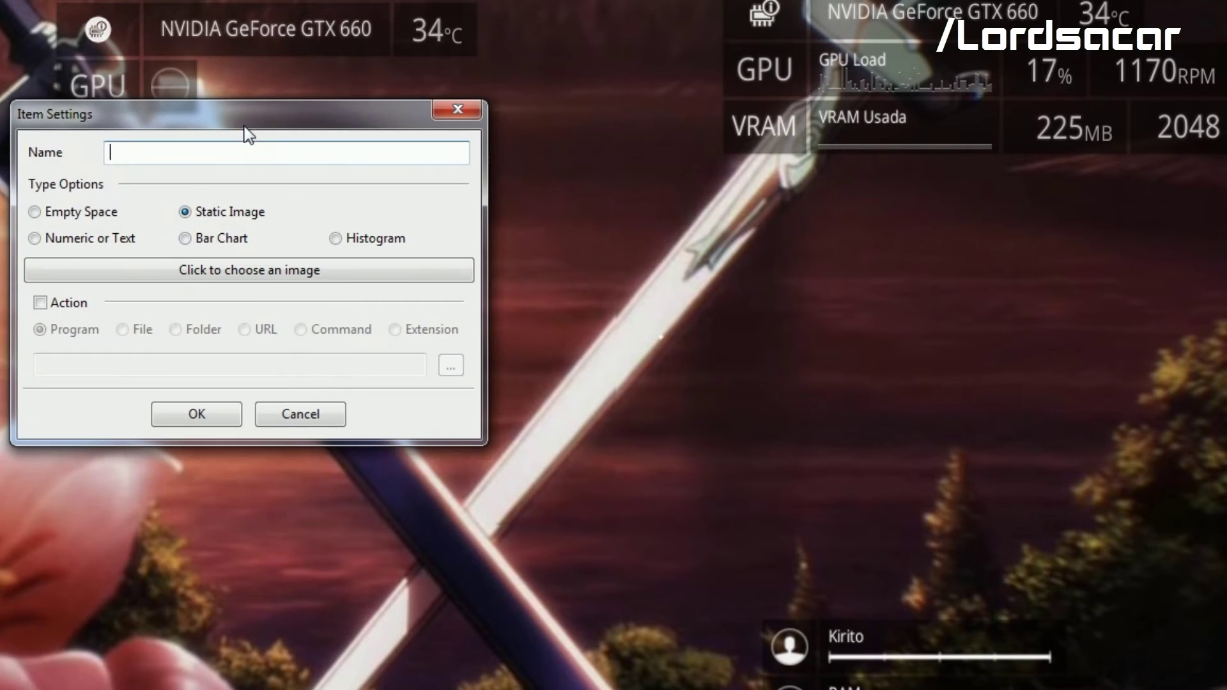
click(60, 238)
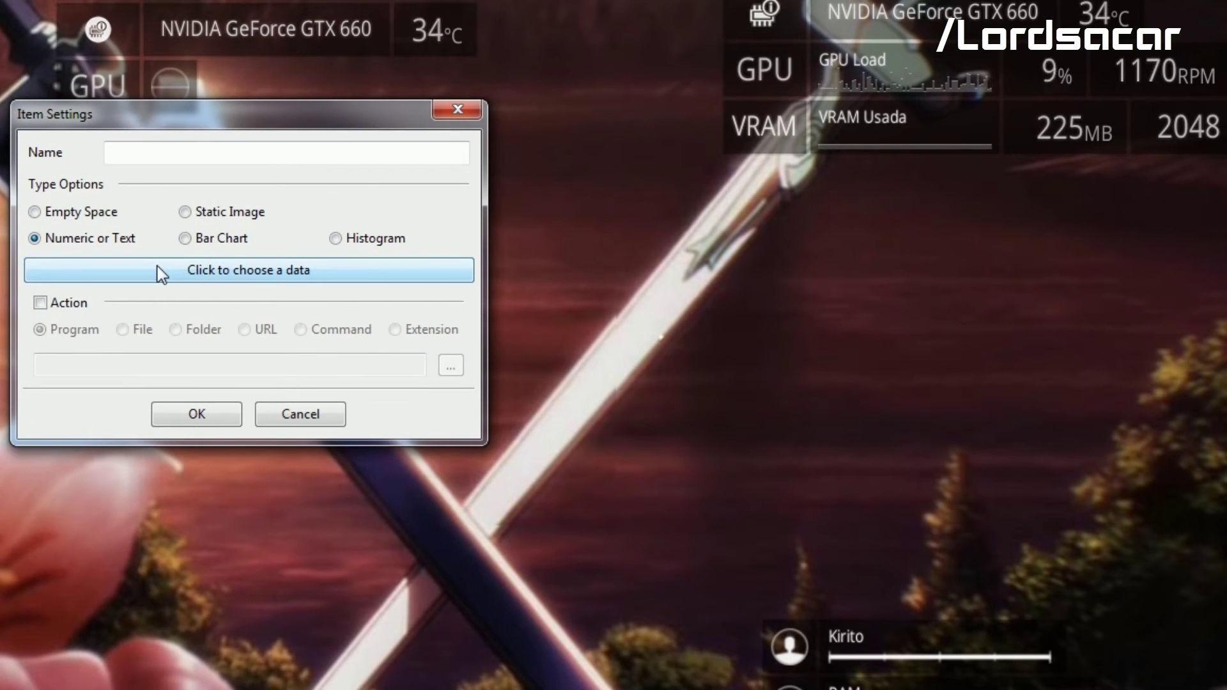
click(332, 239)
Step: Choose GPU Load from GPU-Z's GPU Sensor Data as the histogram's data
click(306, 272)
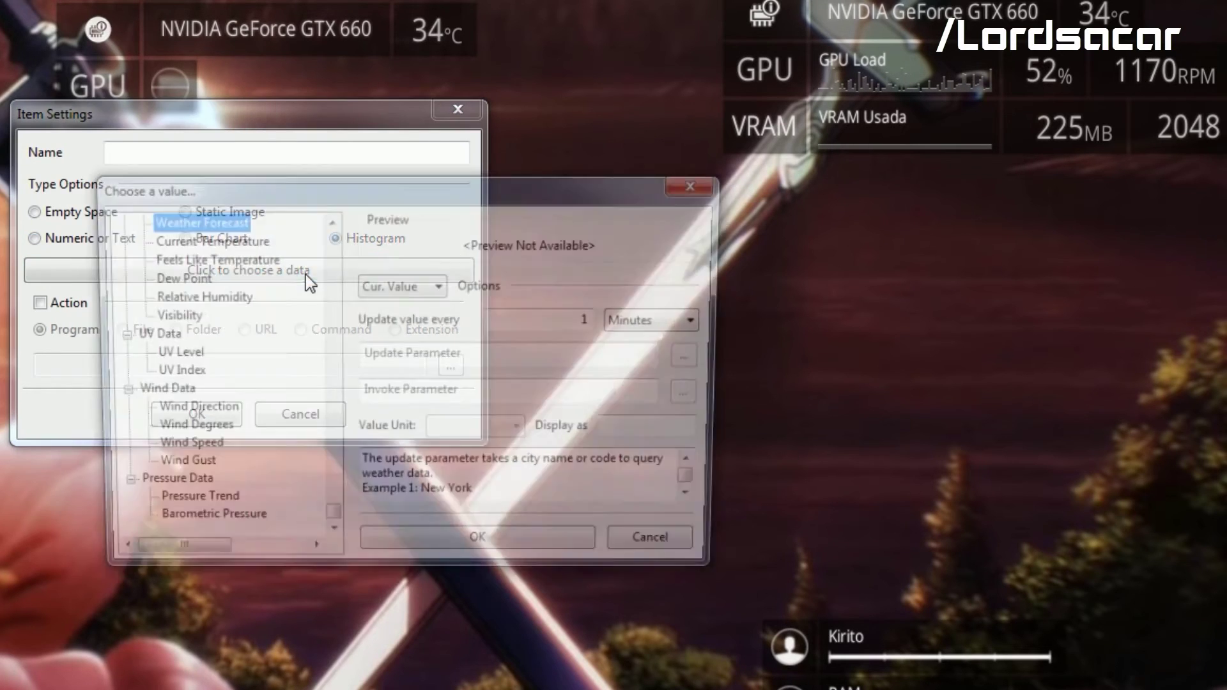
scroll(300, 425, up, 15)
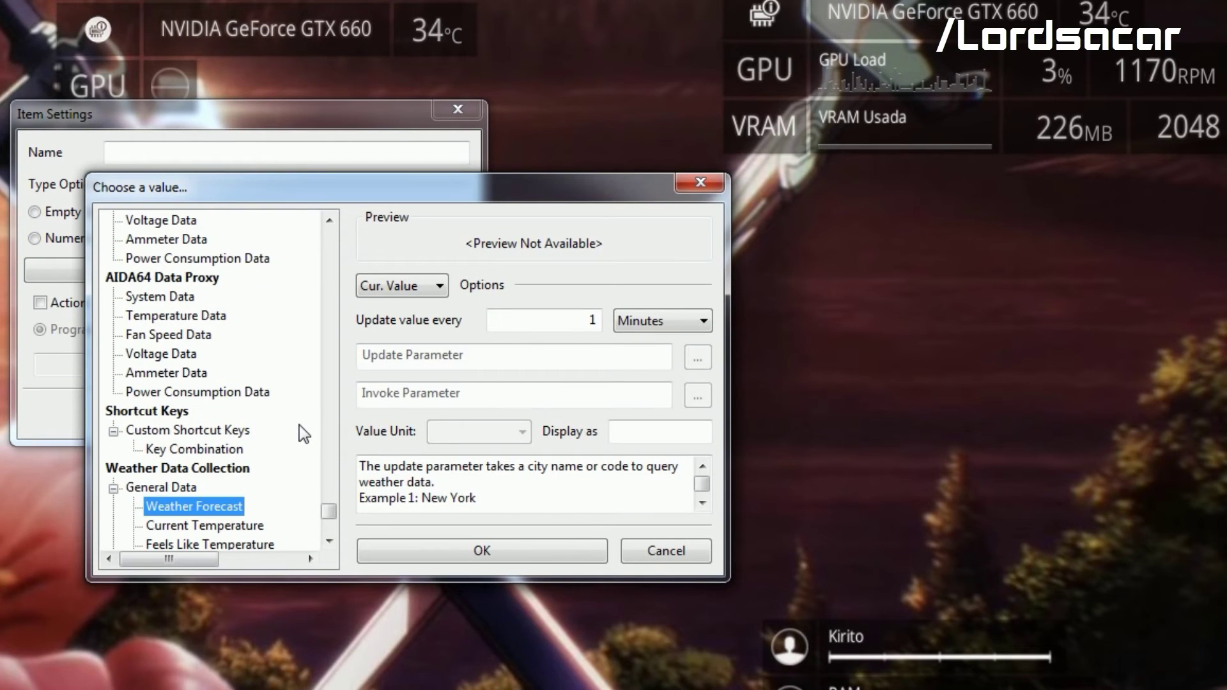
scroll(293, 425, up, 15)
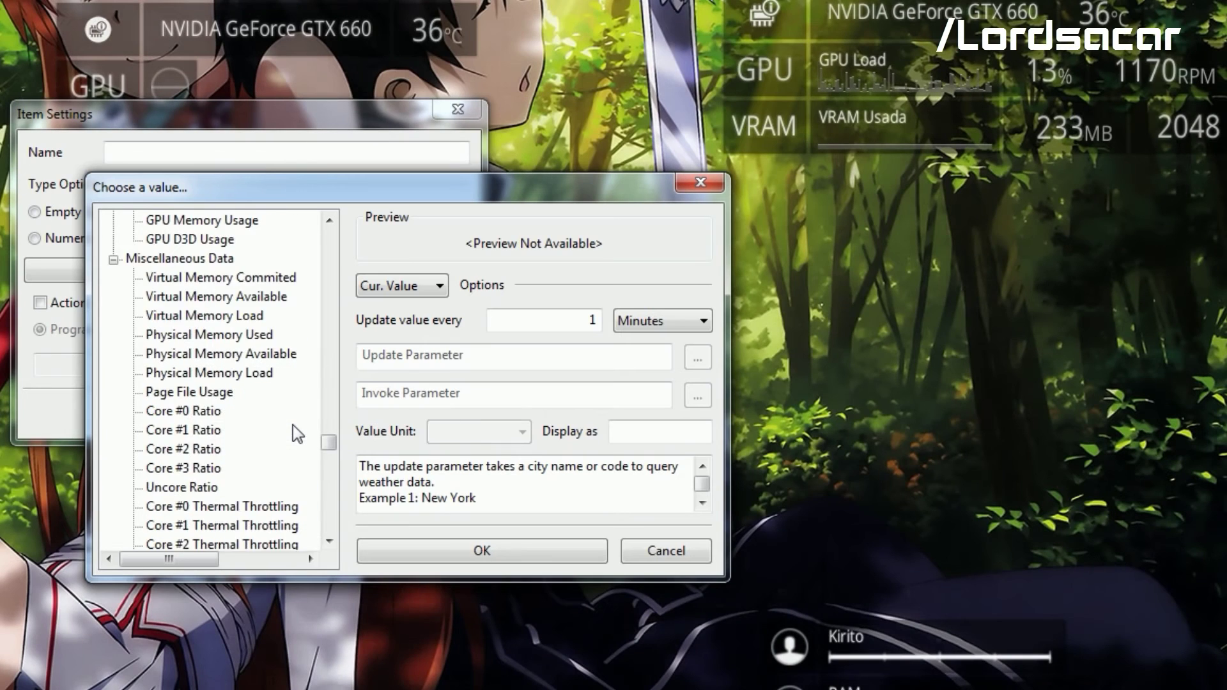
scroll(291, 426, up, 15)
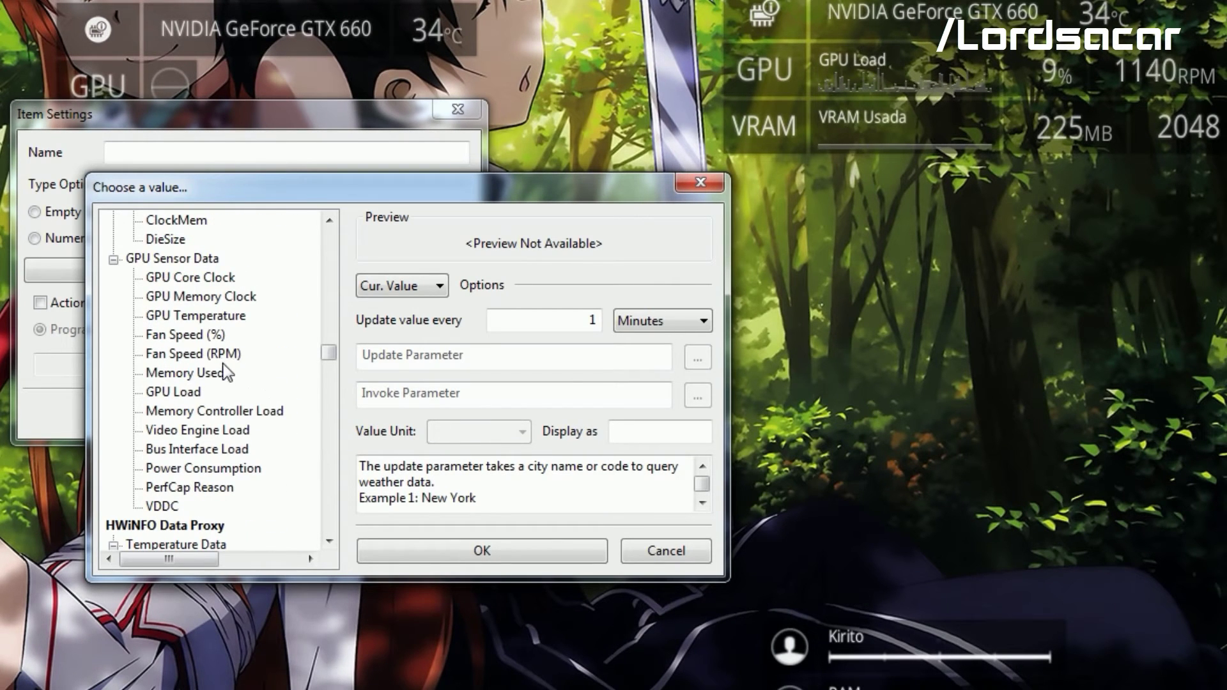
click(192, 411)
click(179, 395)
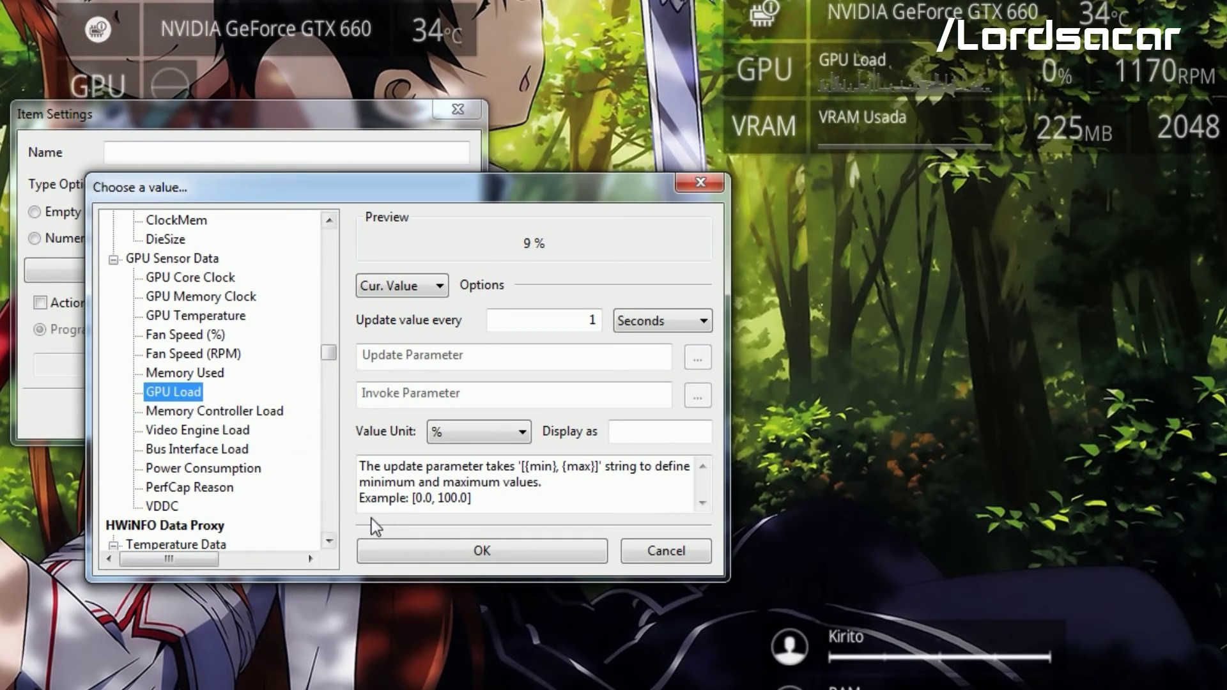
click(415, 546)
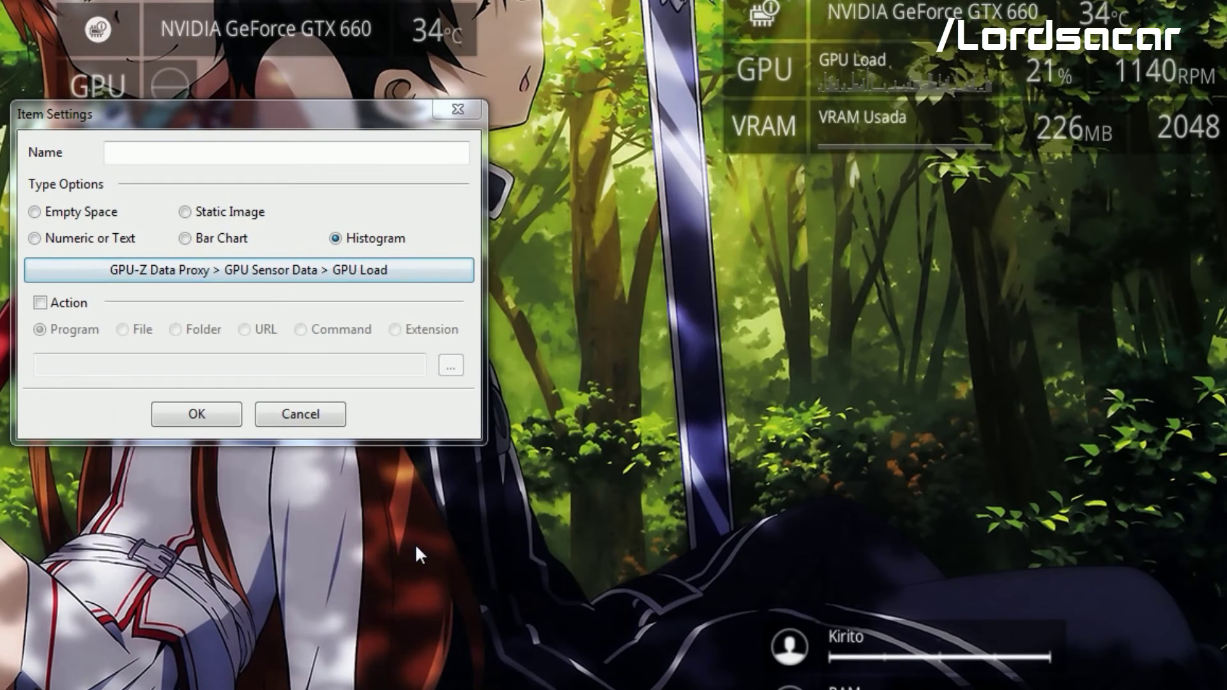
Step: Set the histogram's GPU Load update parameter to [0.0, 100.0] and accept the item settings
click(286, 272)
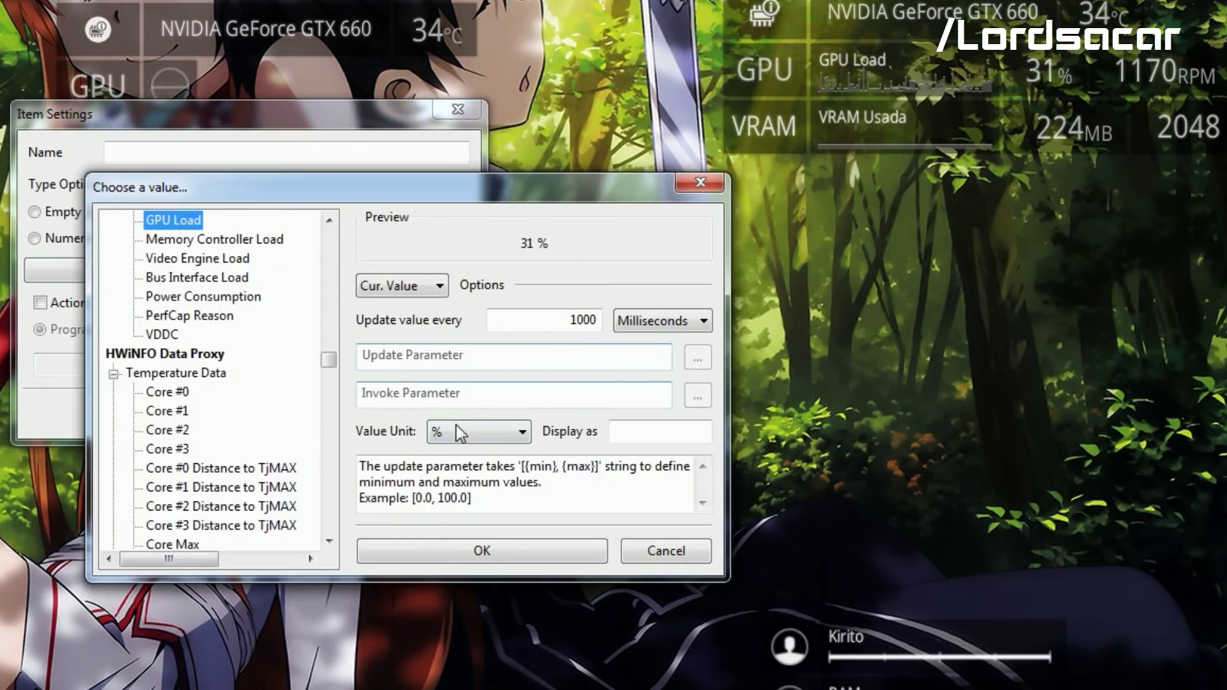
click(517, 484)
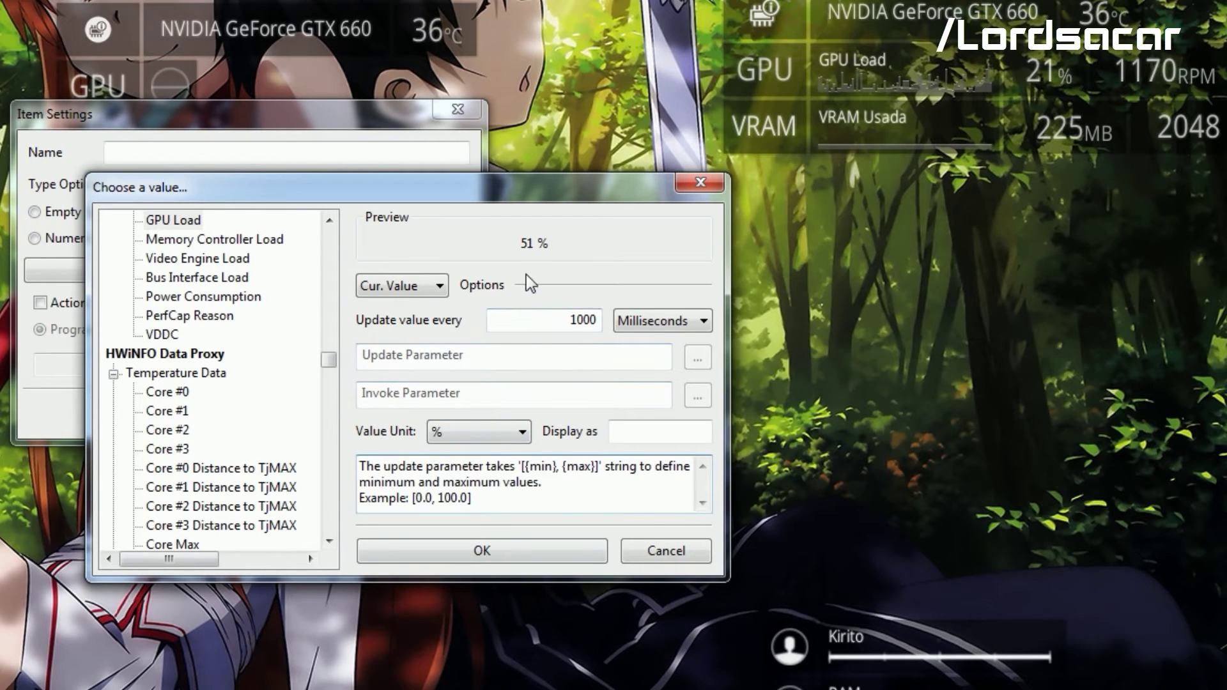
click(179, 221)
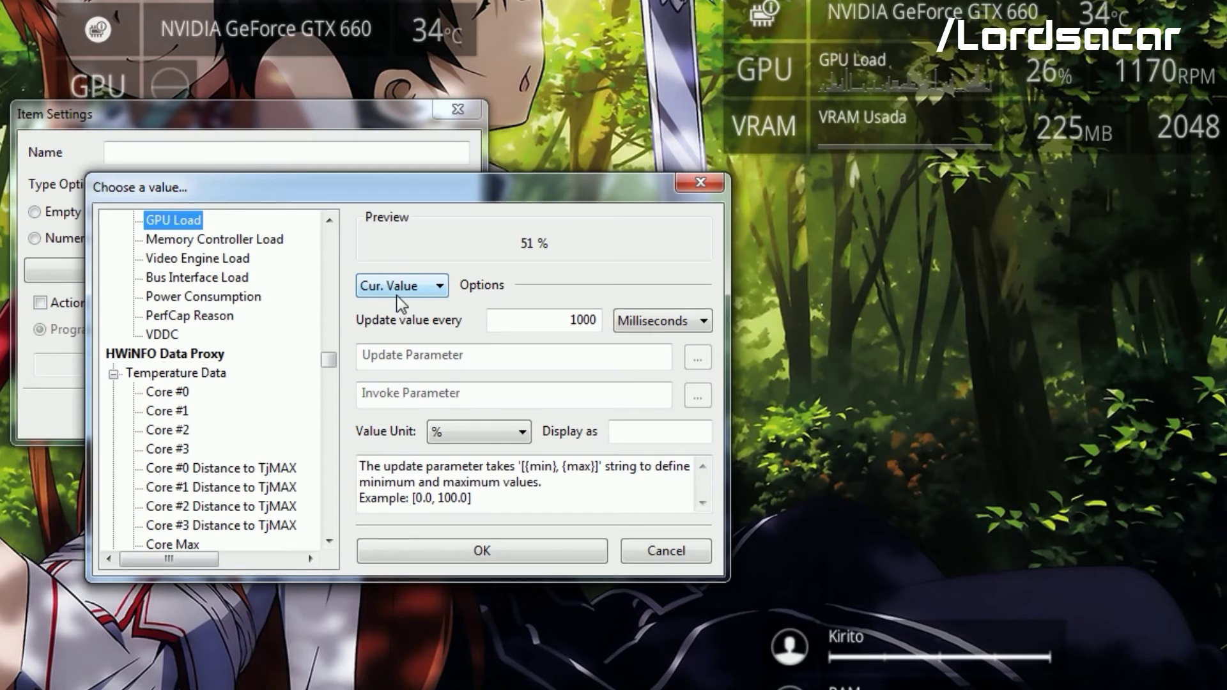
scroll(294, 306, up, 2)
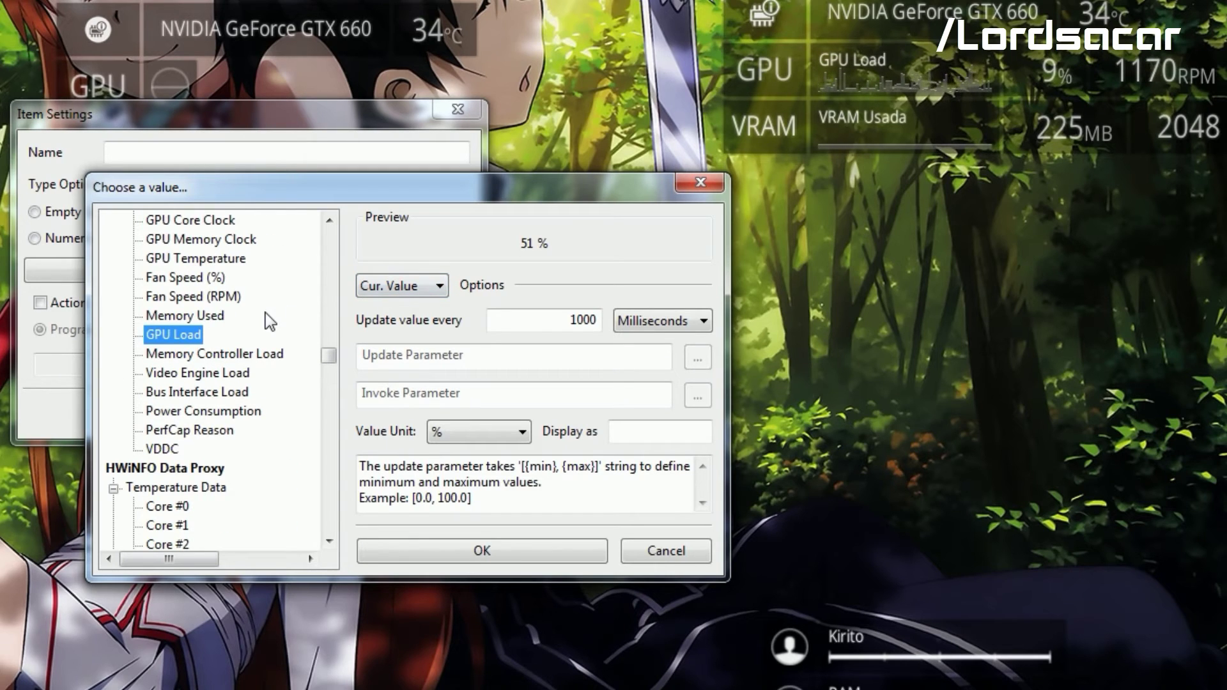
scroll(265, 312, up, 1)
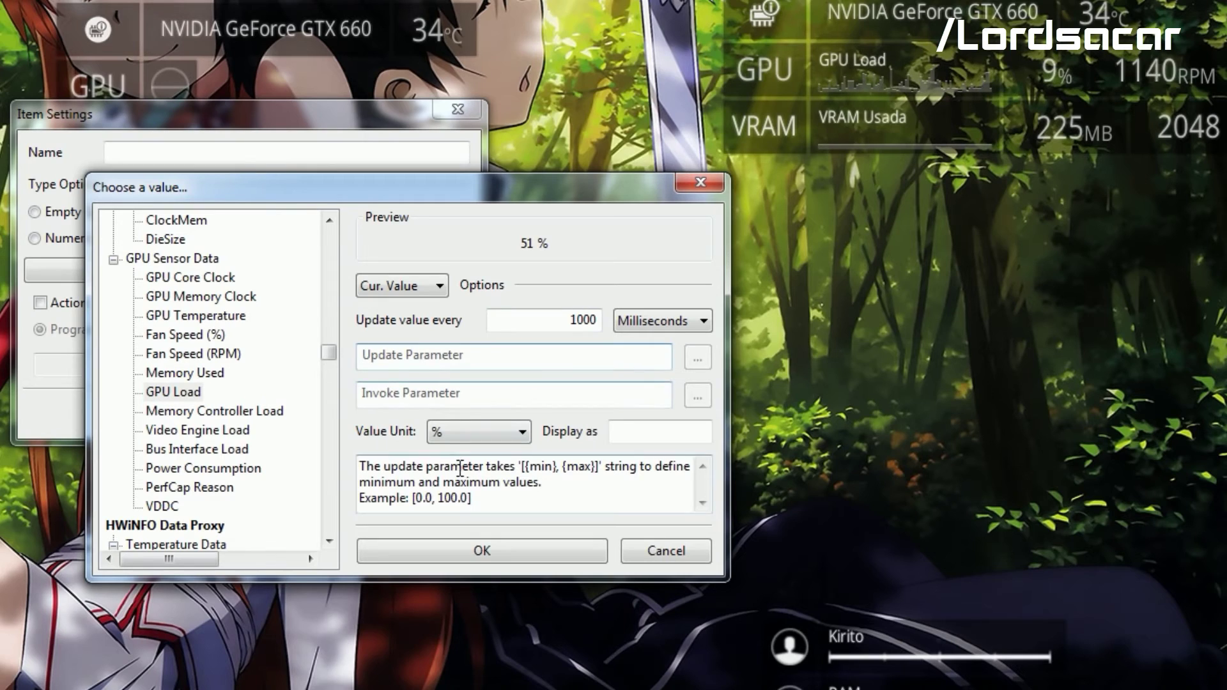
drag(473, 500, 349, 457)
click(475, 501)
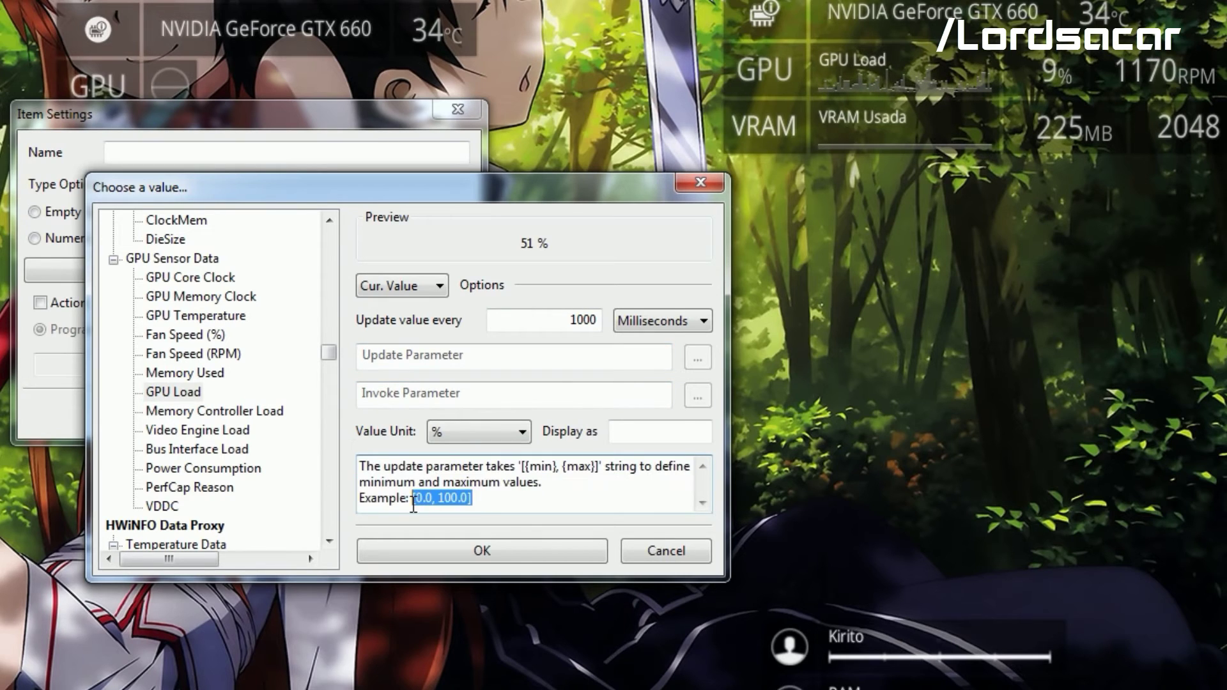
click(472, 361)
text([0.0, 100.0])
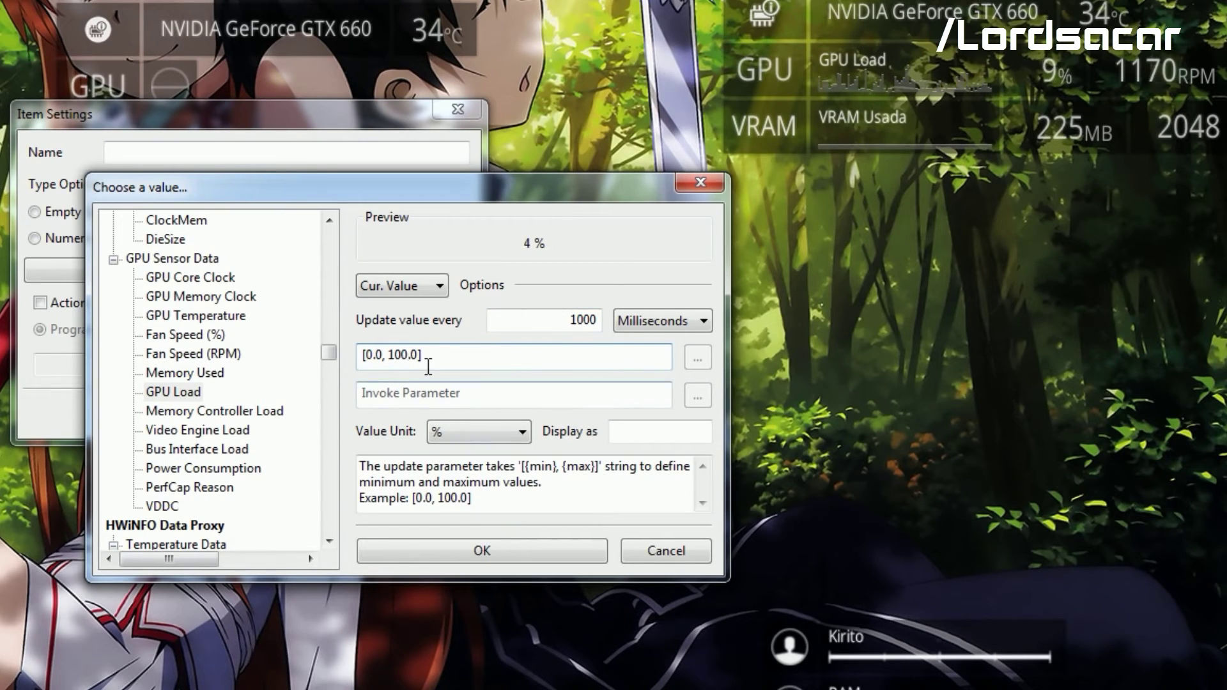
drag(427, 360, 366, 357)
click(528, 554)
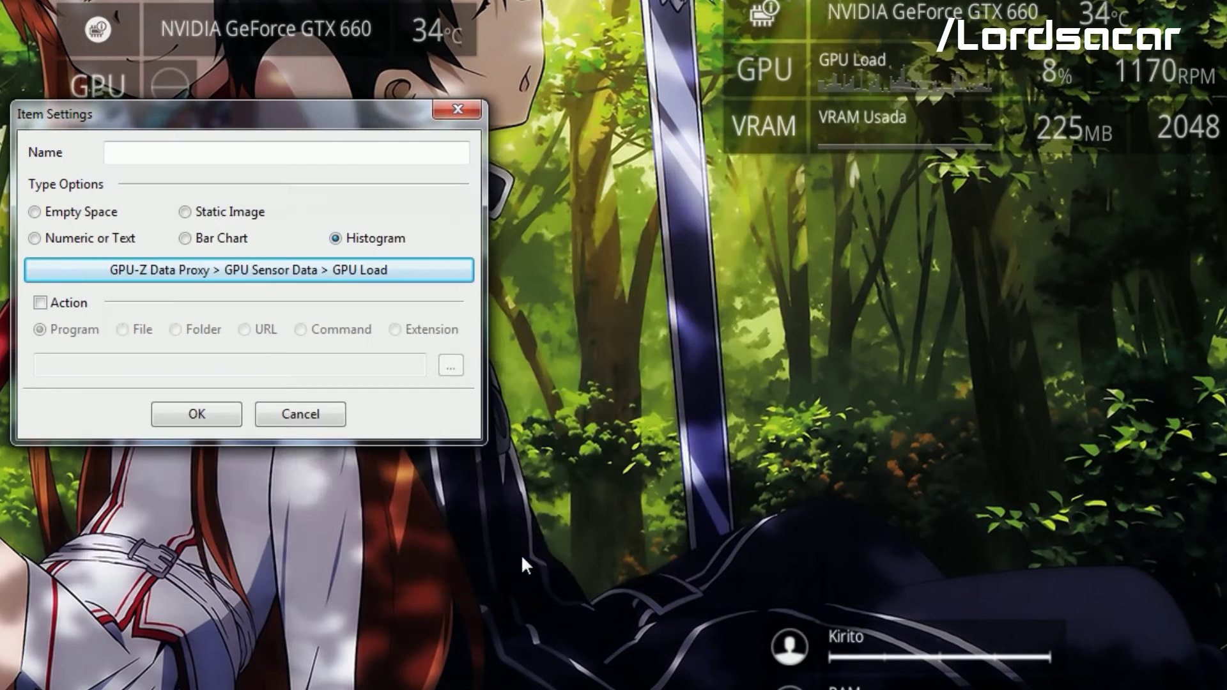
click(198, 422)
Step: Try Preset D (Medium) and Preset C (Medium) as the size of the GPU load histogram
right_click(181, 92)
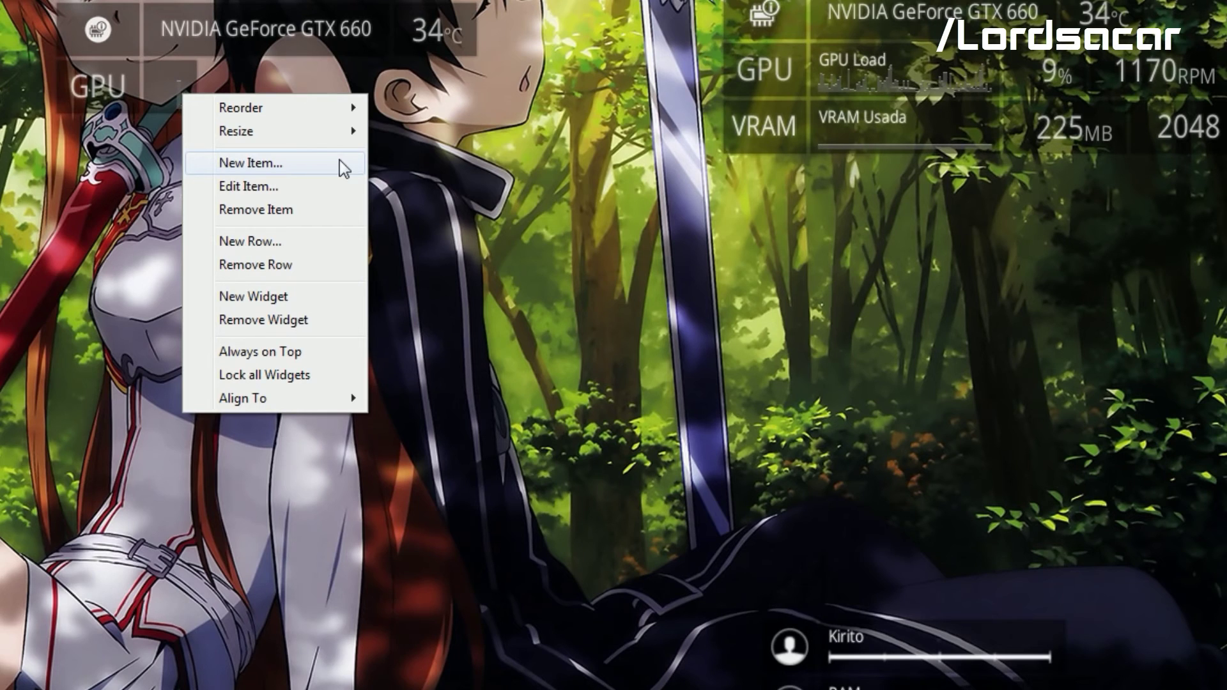
mouse_move(356, 136)
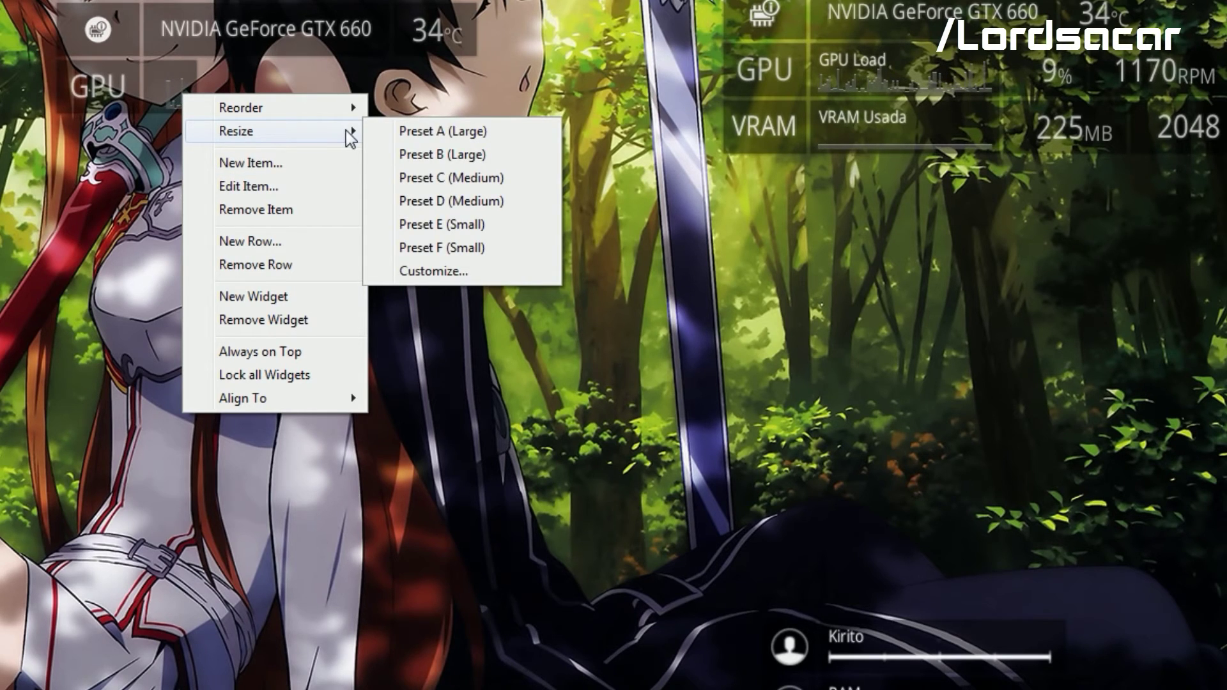
click(452, 198)
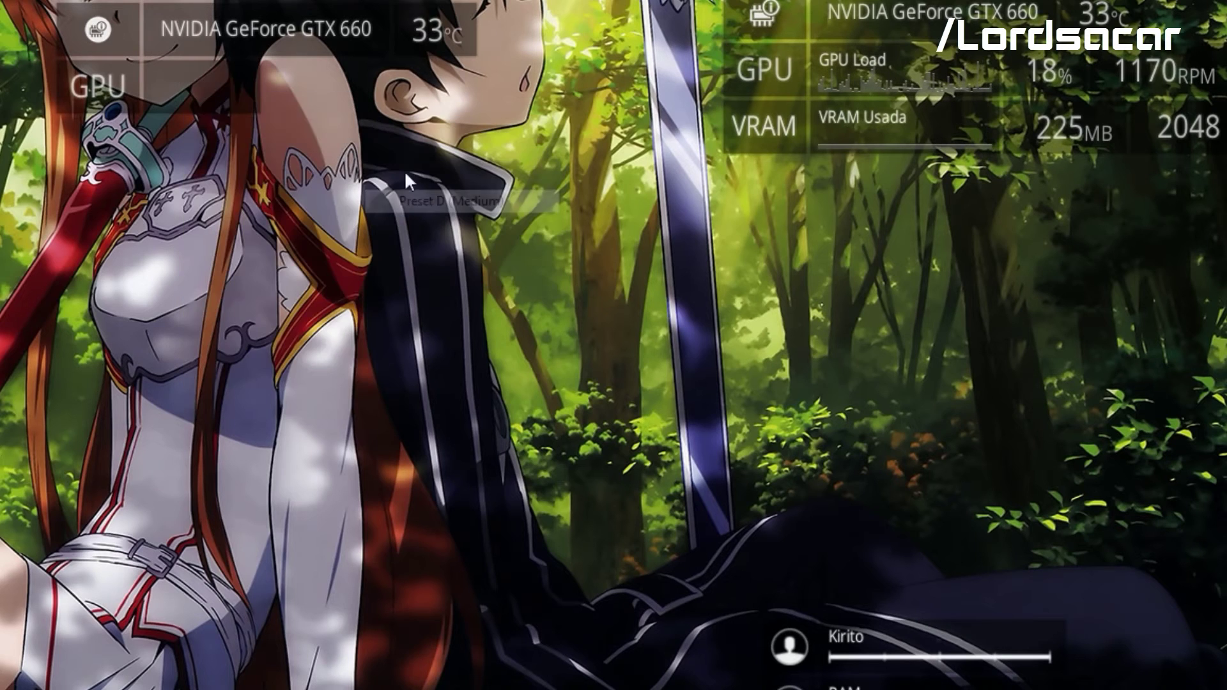
right_click(230, 87)
mouse_move(379, 137)
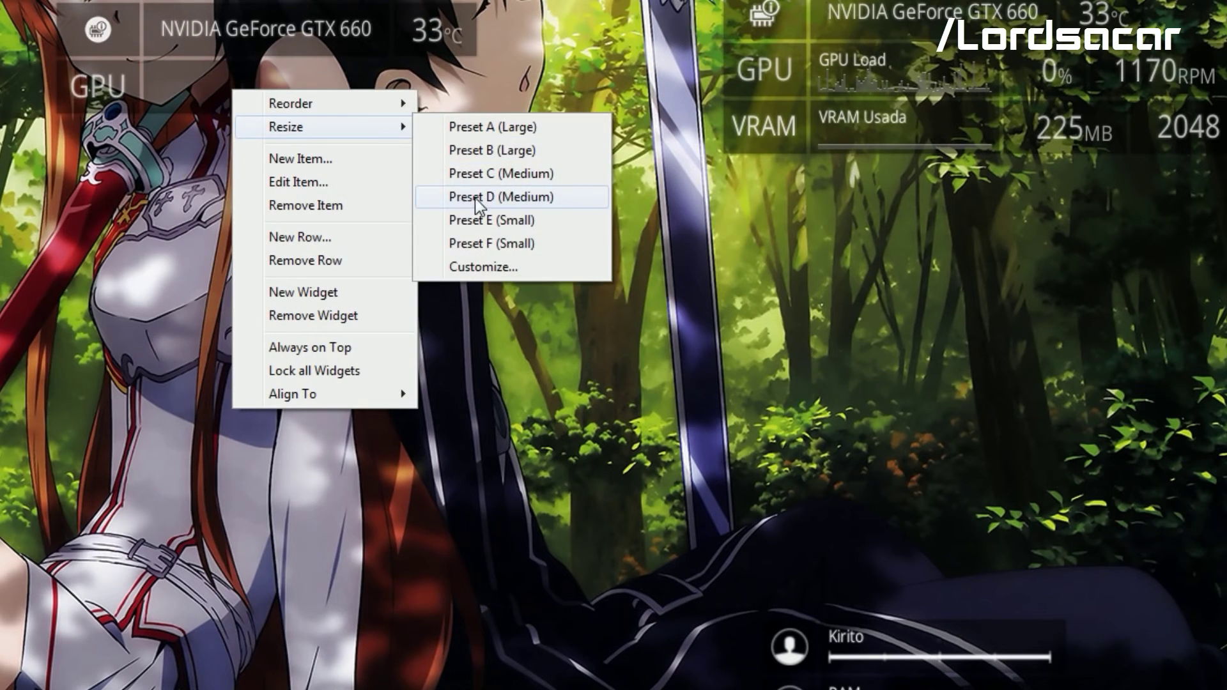
click(475, 176)
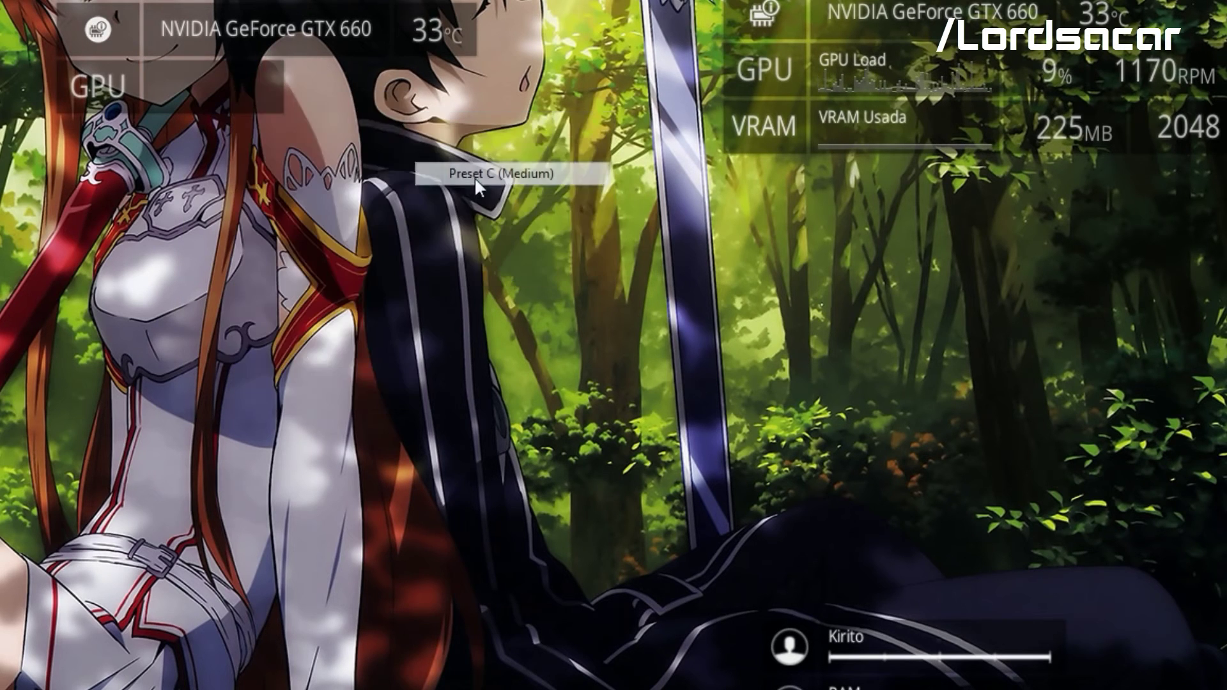
Step: Resize the GPU load histogram to Preset B (Large)
right_click(225, 86)
mouse_move(380, 125)
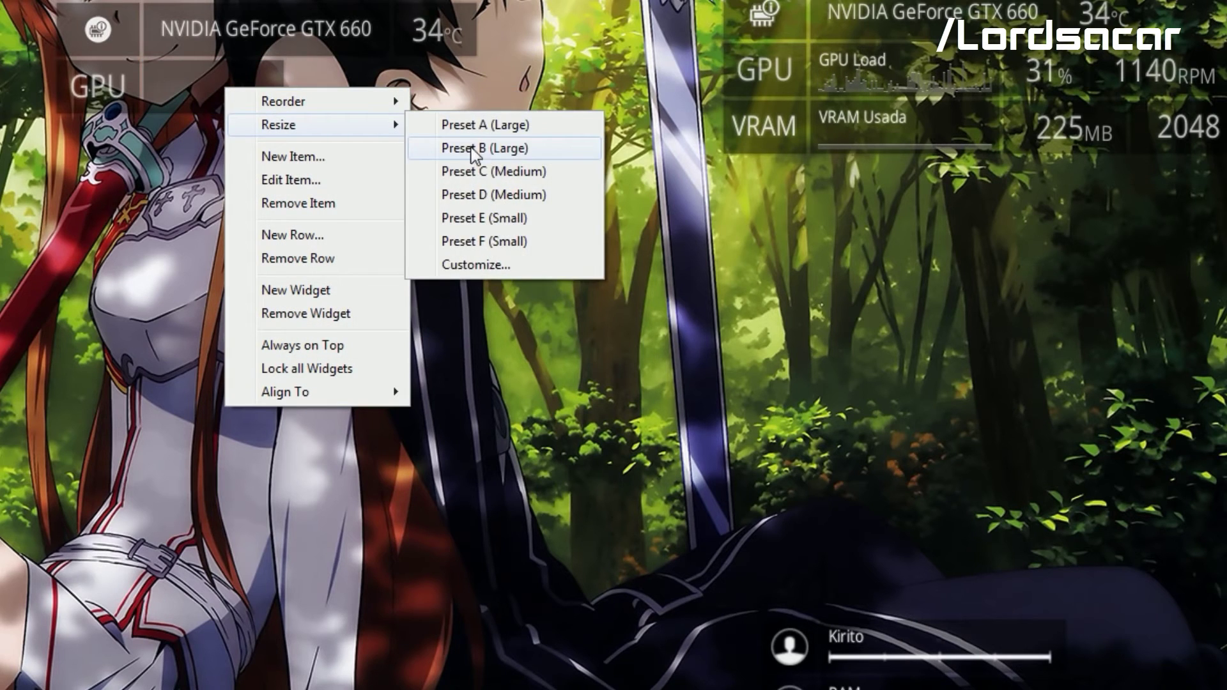
click(473, 147)
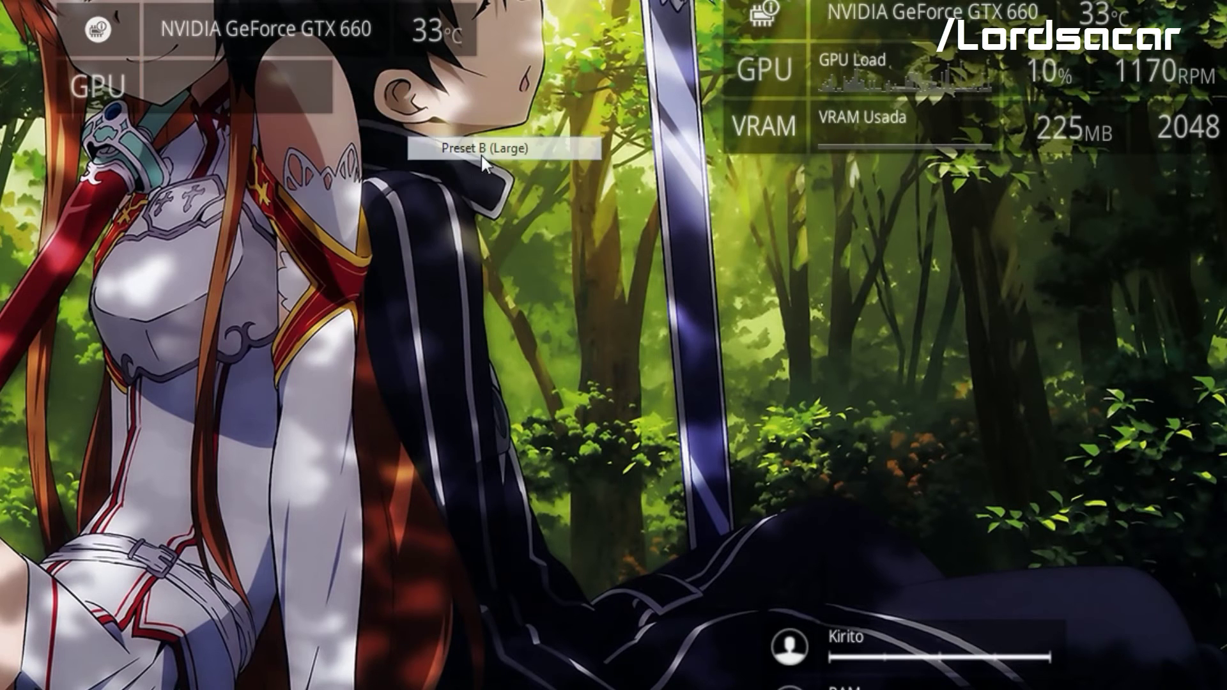
Step: Add an item after the GPU load histogram and set its type to Numeric or Text
right_click(316, 81)
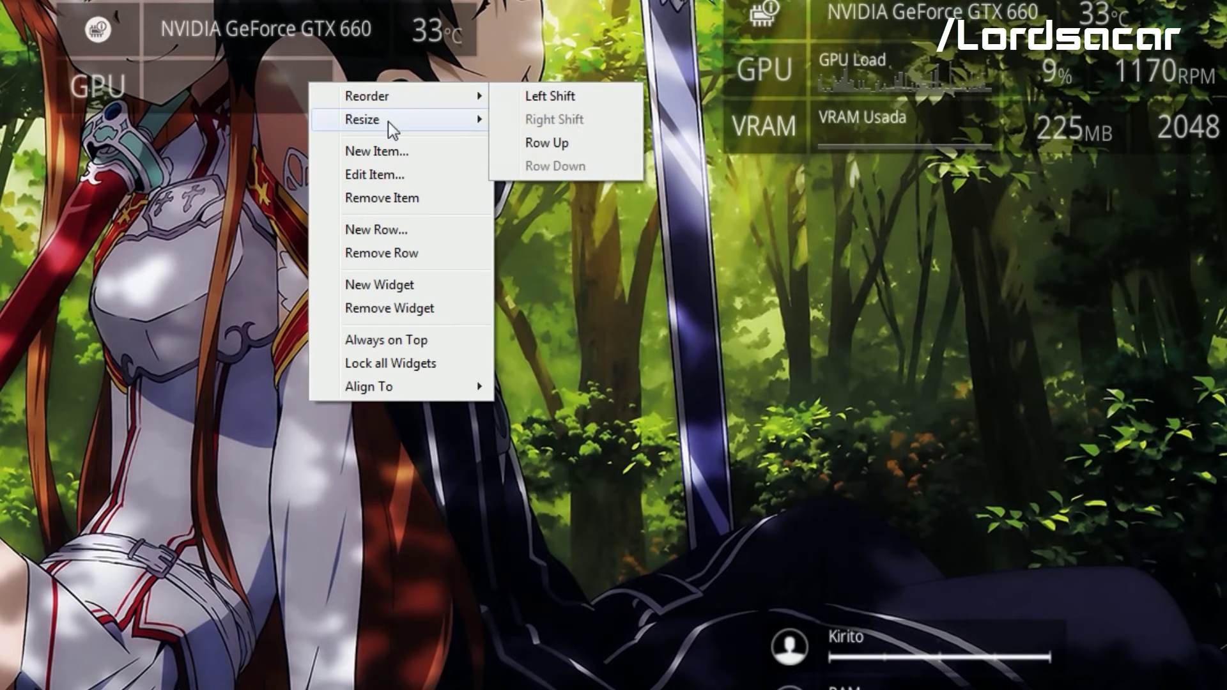
click(405, 153)
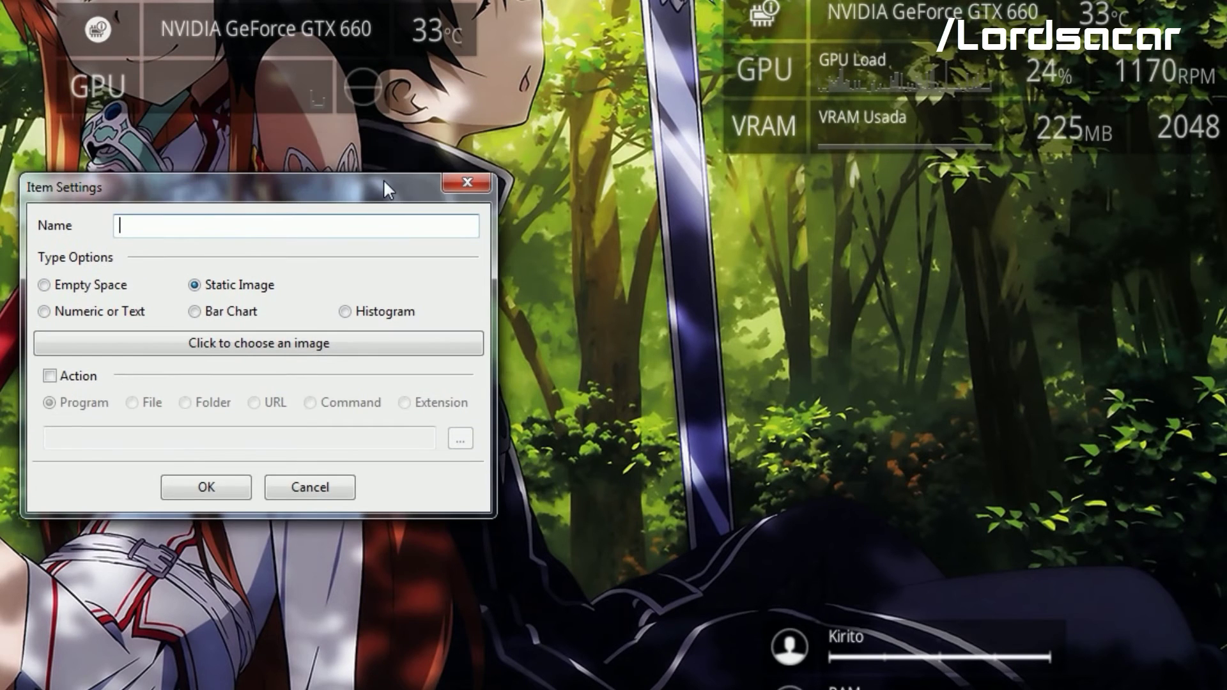
click(107, 313)
click(203, 220)
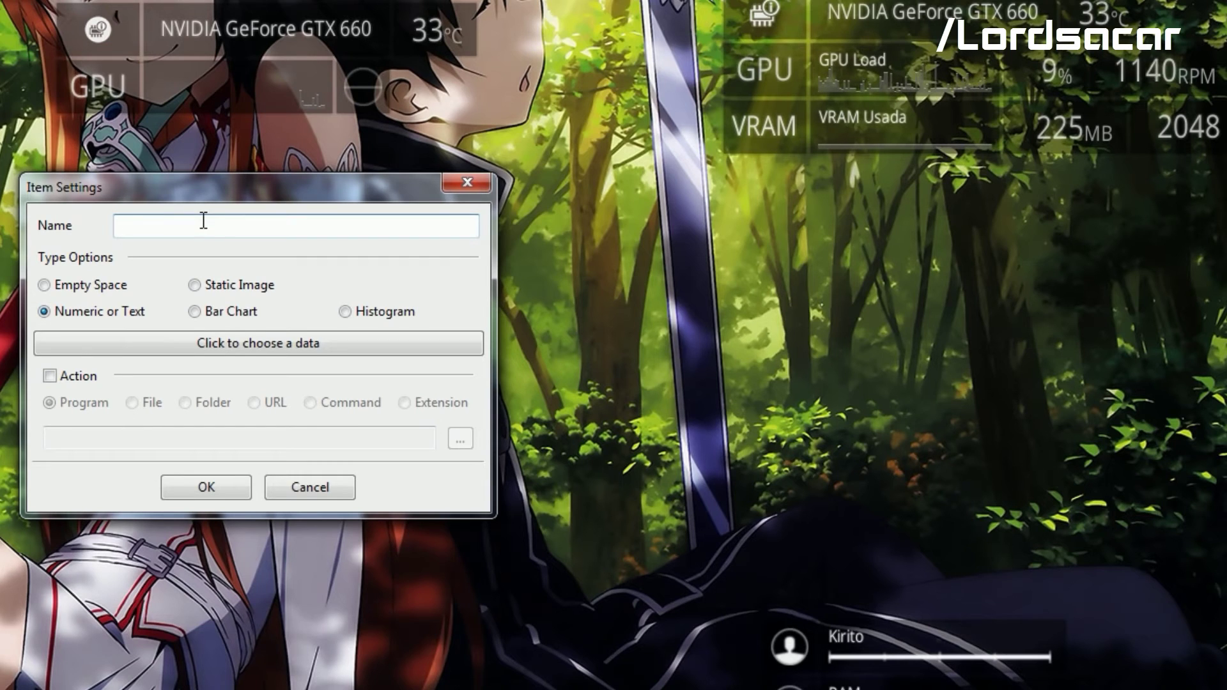
Step: Assign the GPU Load value from GPU Sensor Data to the new numeric item and accept the item settings
click(235, 345)
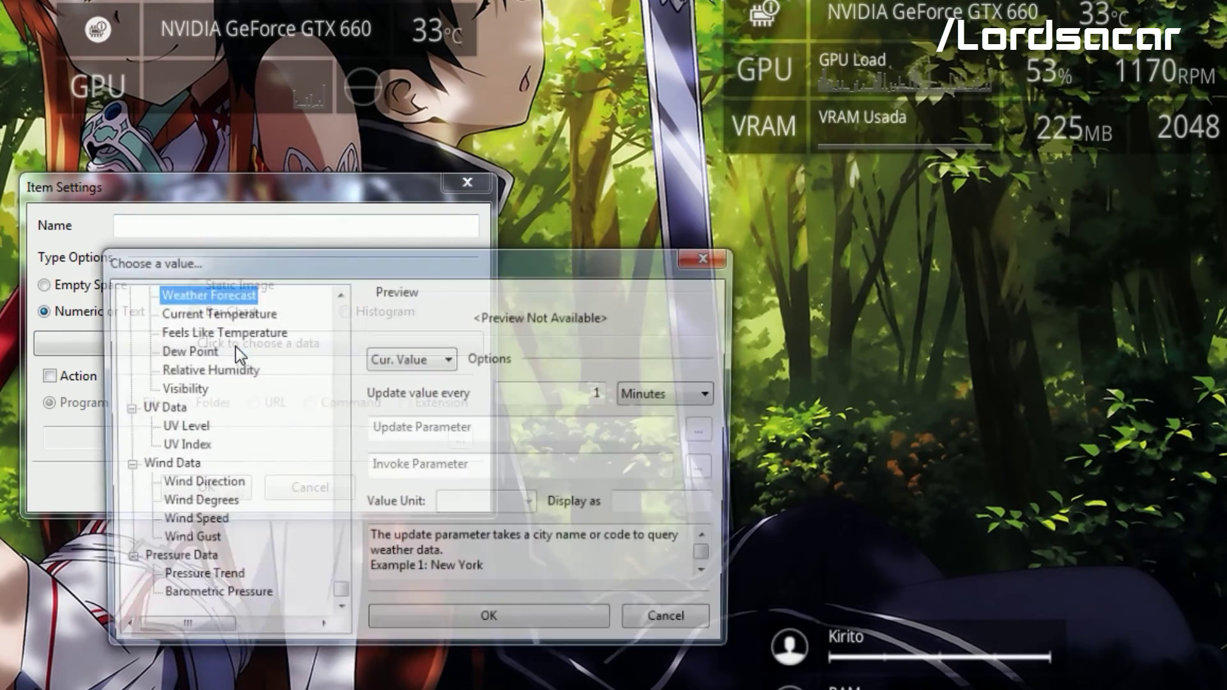
scroll(319, 471, up, 4)
drag(339, 587, 355, 497)
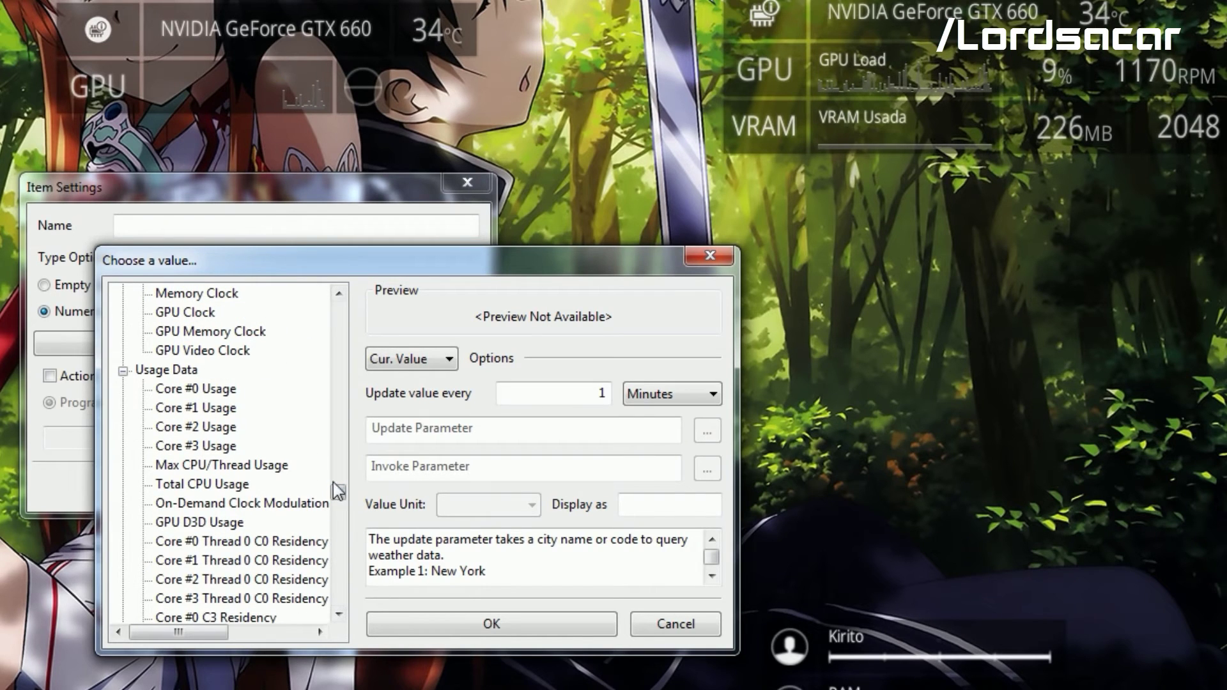
click(241, 485)
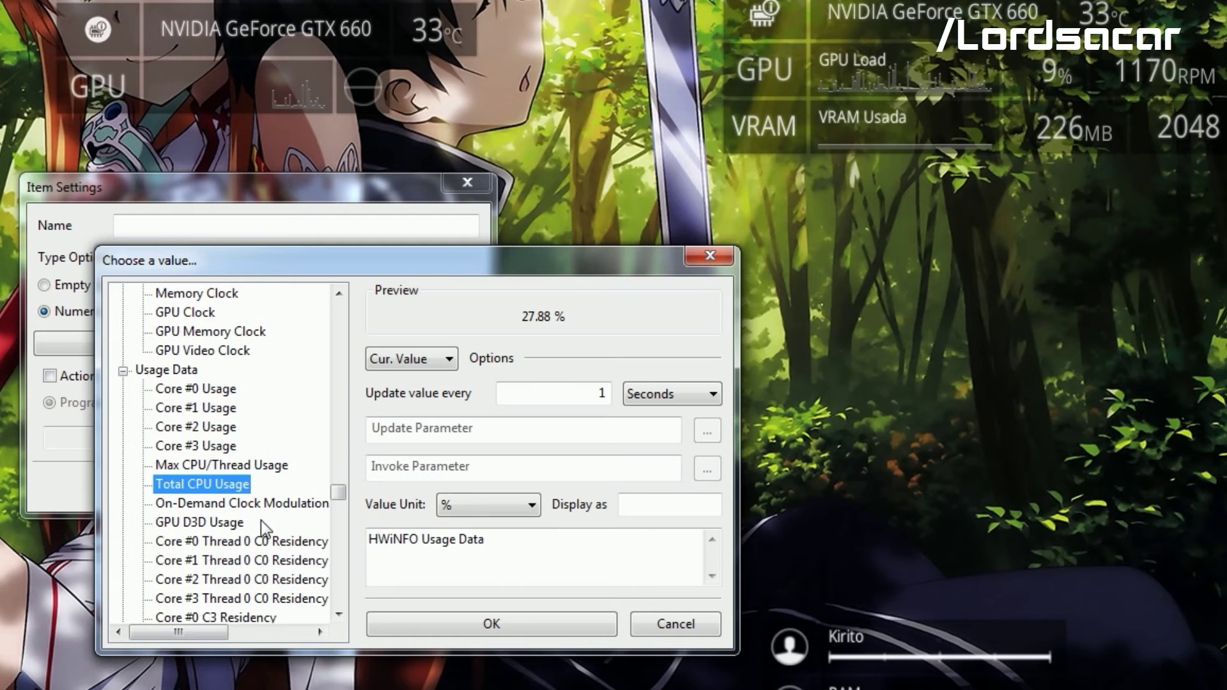
scroll(268, 485, up, 20)
scroll(271, 461, up, 5)
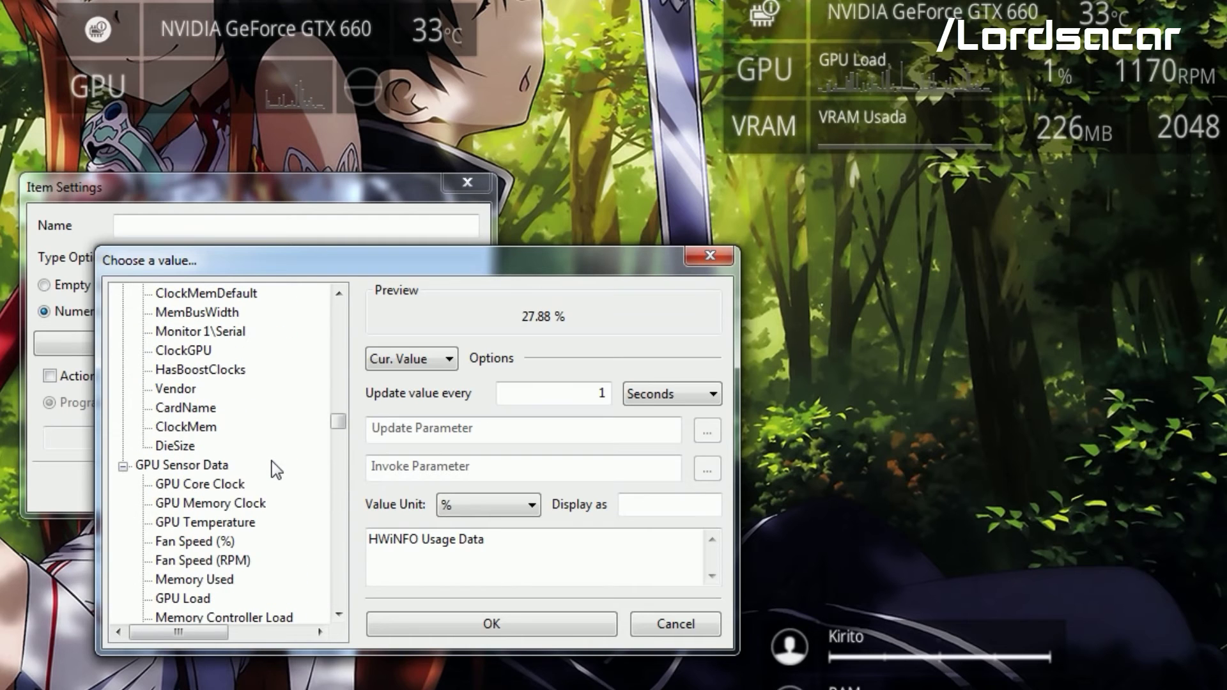
click(218, 484)
scroll(224, 480, down, 1)
scroll(233, 478, down, 1)
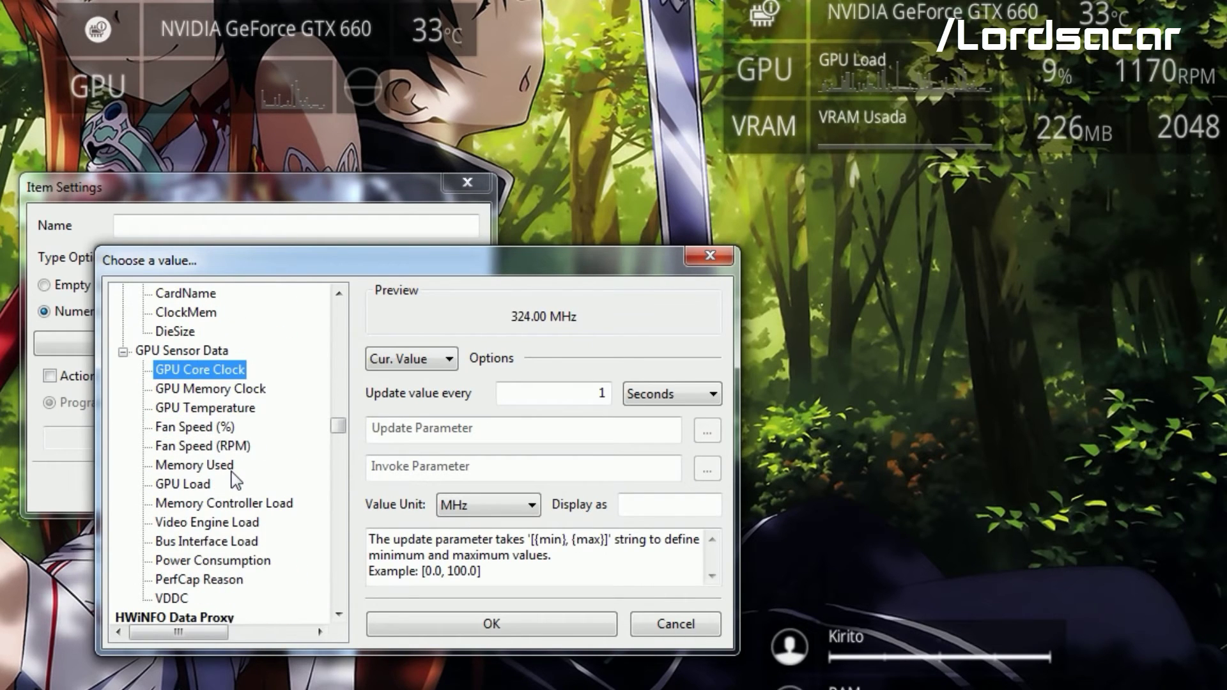
click(229, 469)
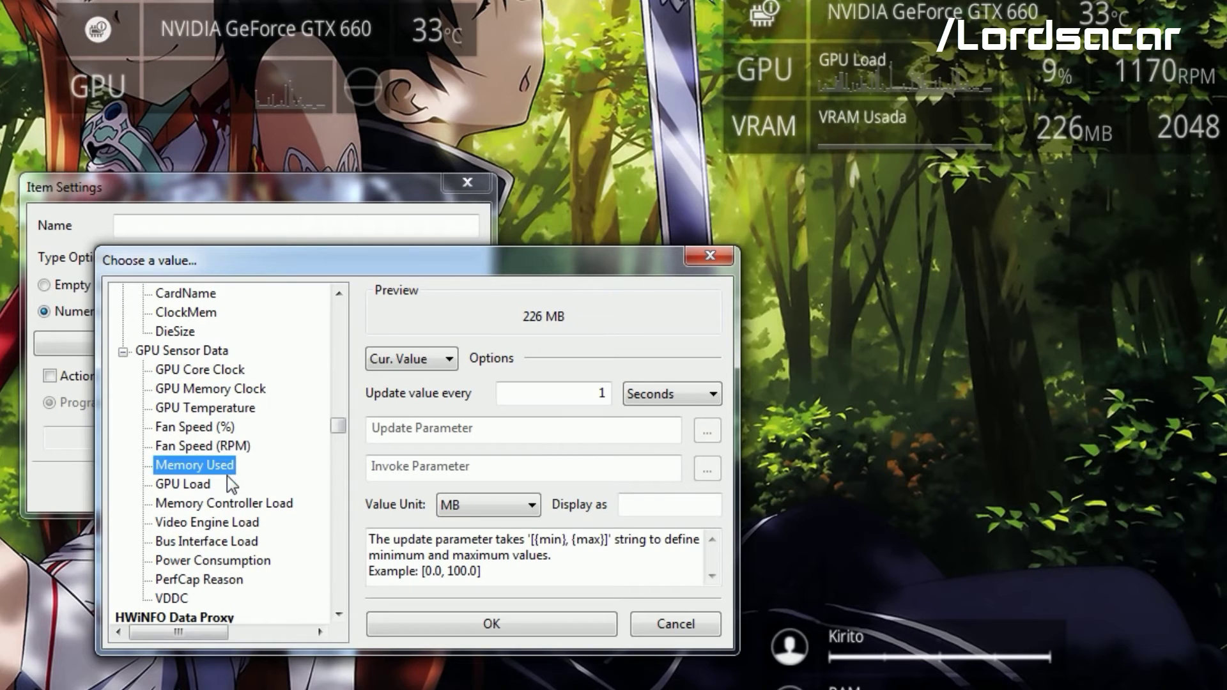
click(209, 483)
click(405, 622)
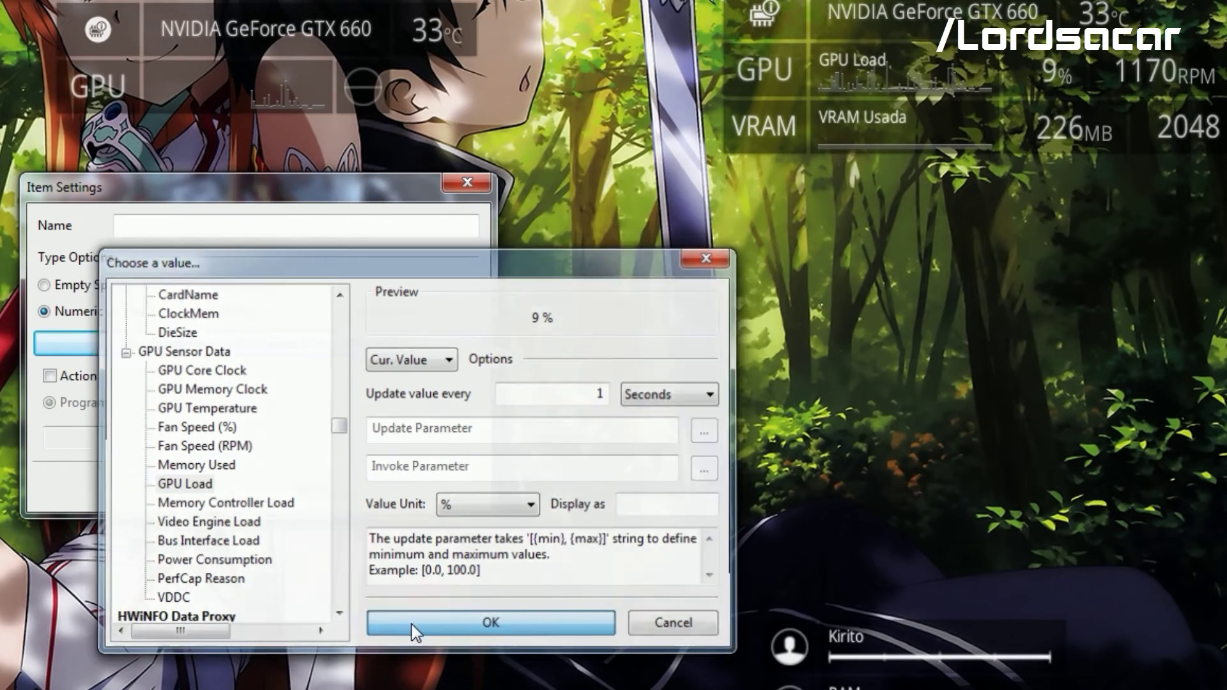
click(230, 493)
Step: Resize the new GPU load percentage item to Preset E (Small)
right_click(378, 87)
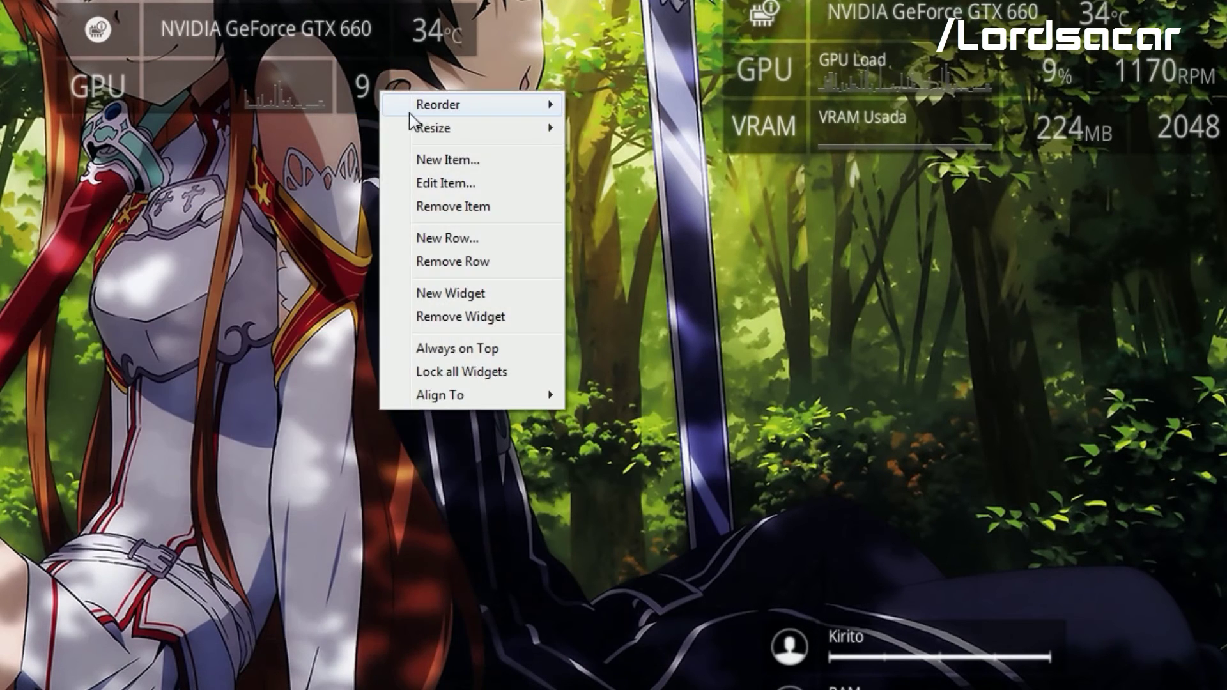
mouse_move(429, 128)
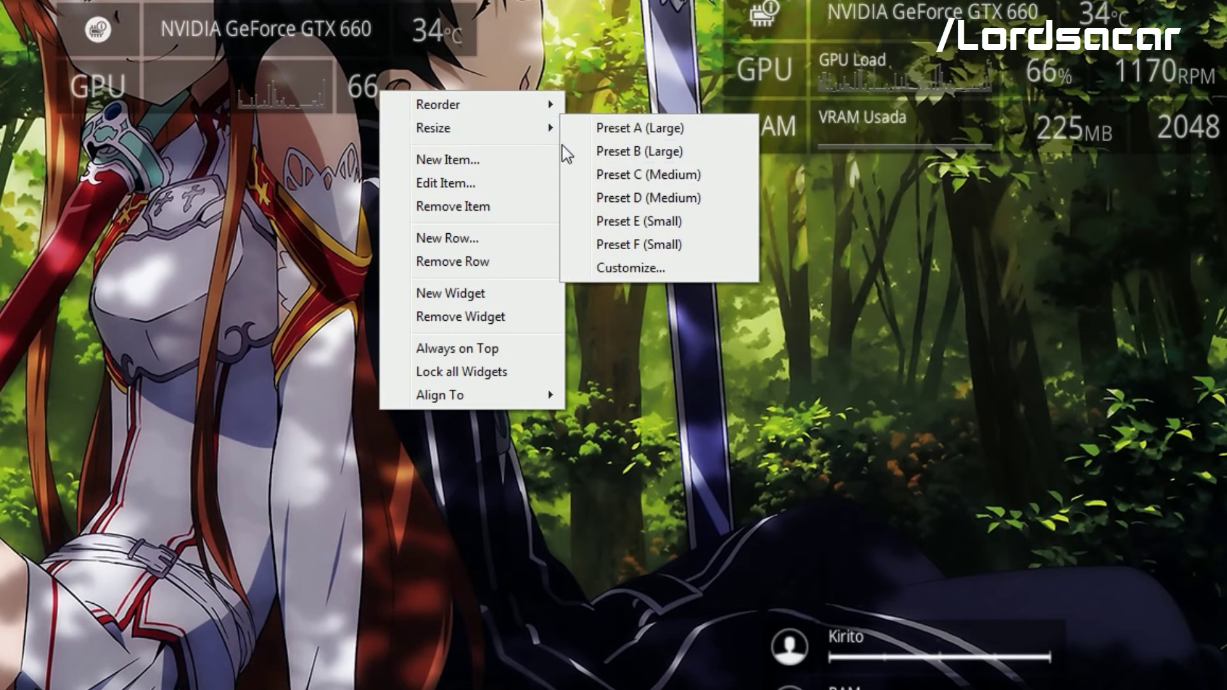
click(623, 222)
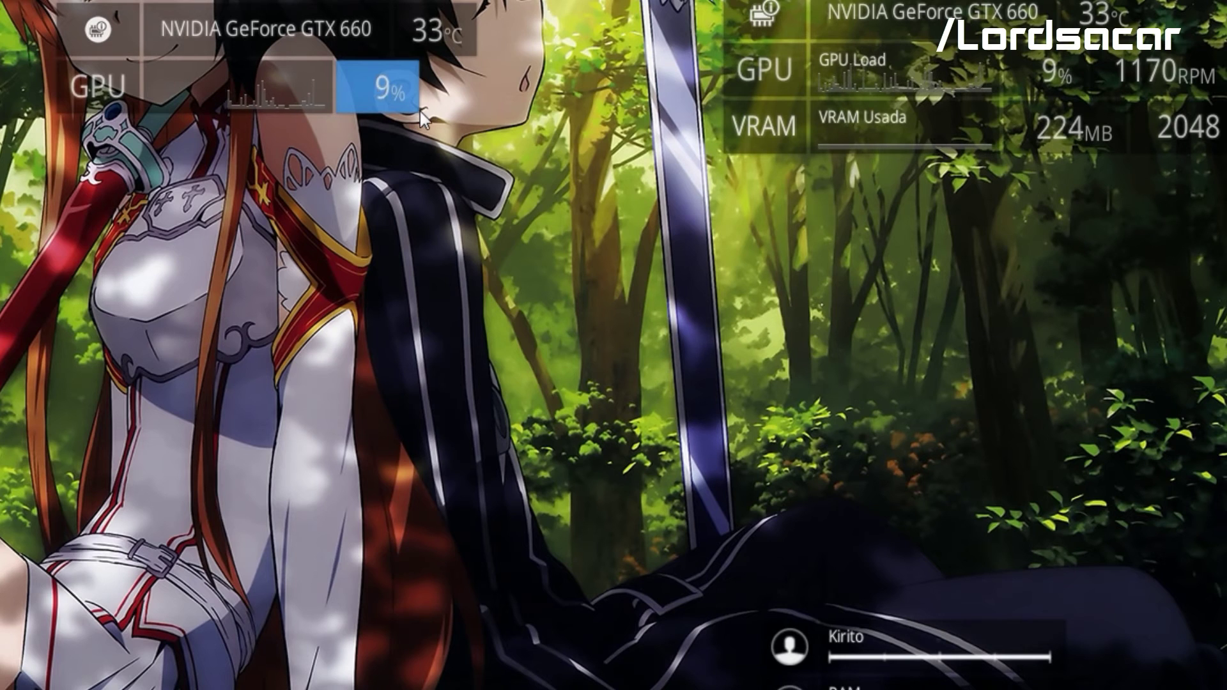
Step: Check the custom width of the GPU load percentage item in the finished reference widget
right_click(1052, 61)
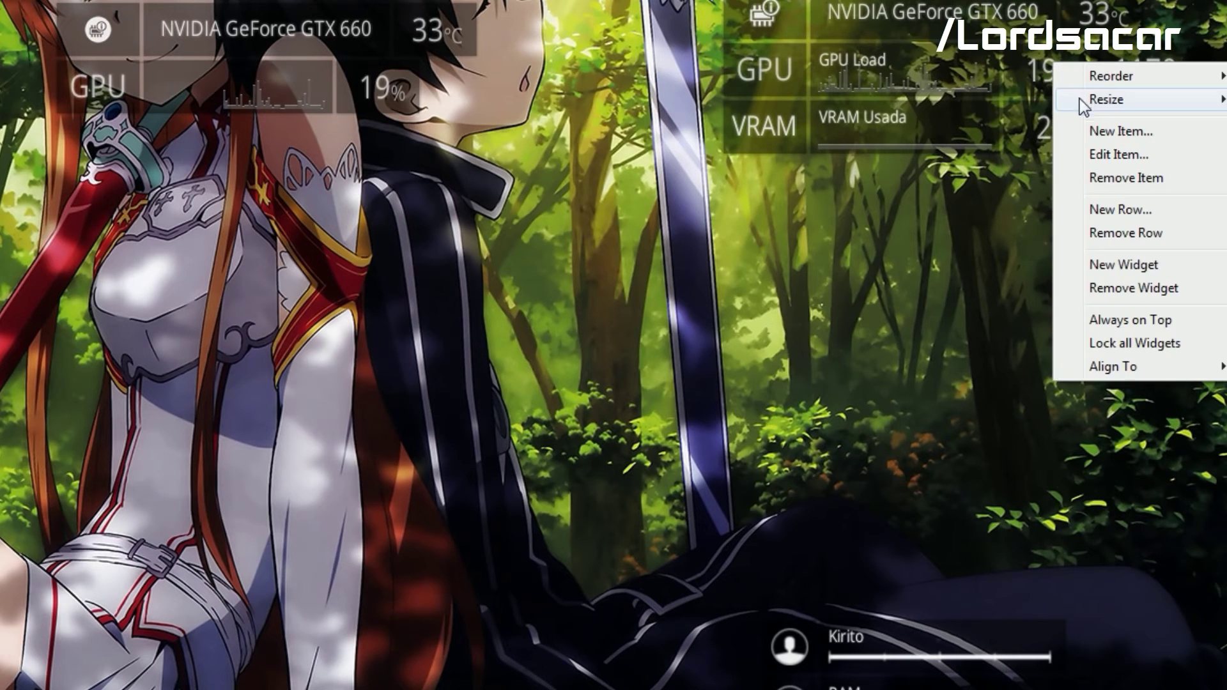
click(1100, 156)
click(474, 112)
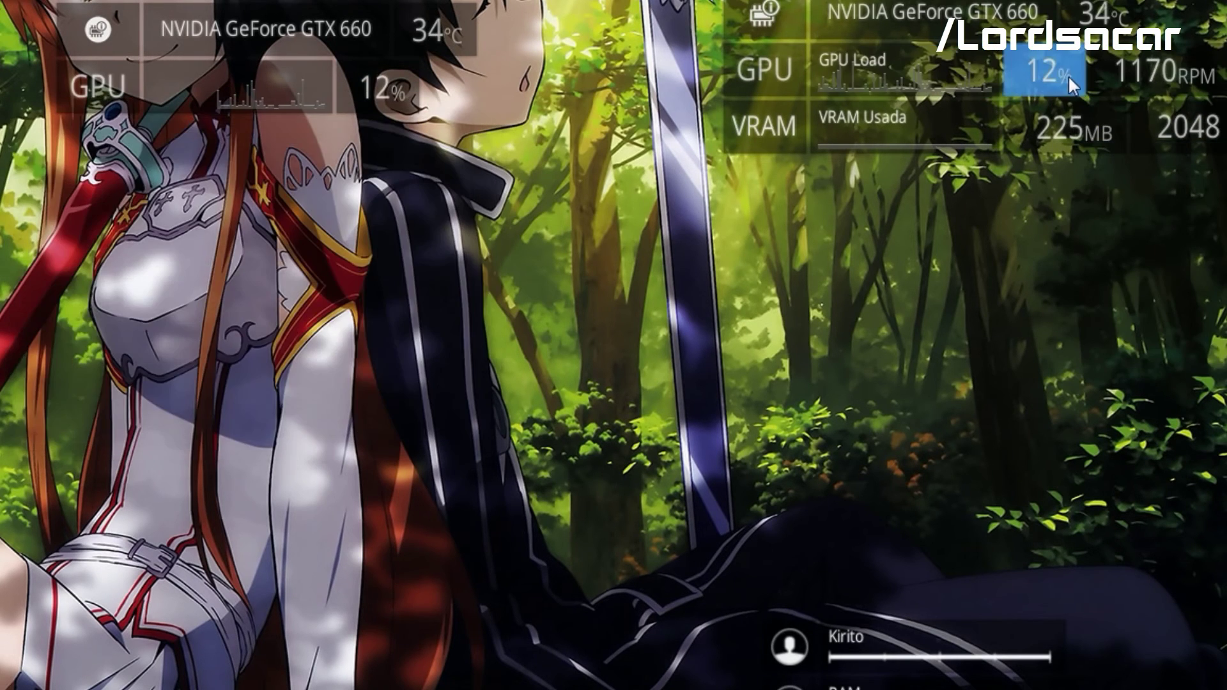
right_click(1068, 75)
mouse_move(1141, 131)
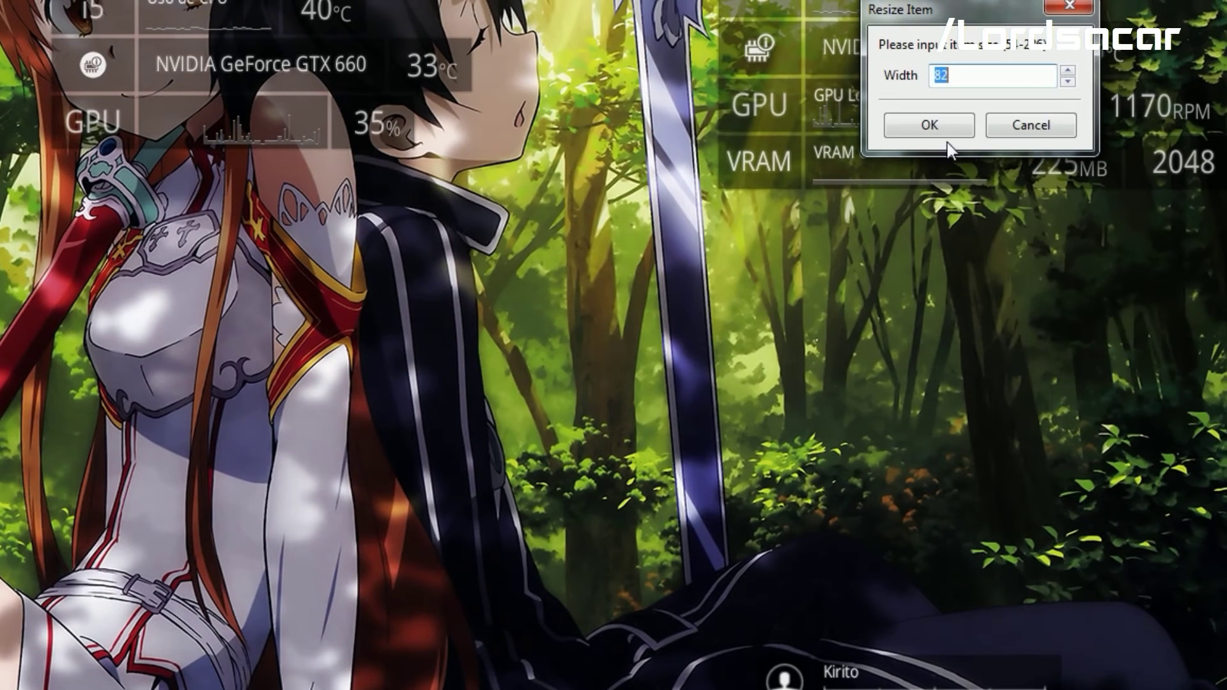
right_click(937, 79)
click(994, 148)
click(1031, 125)
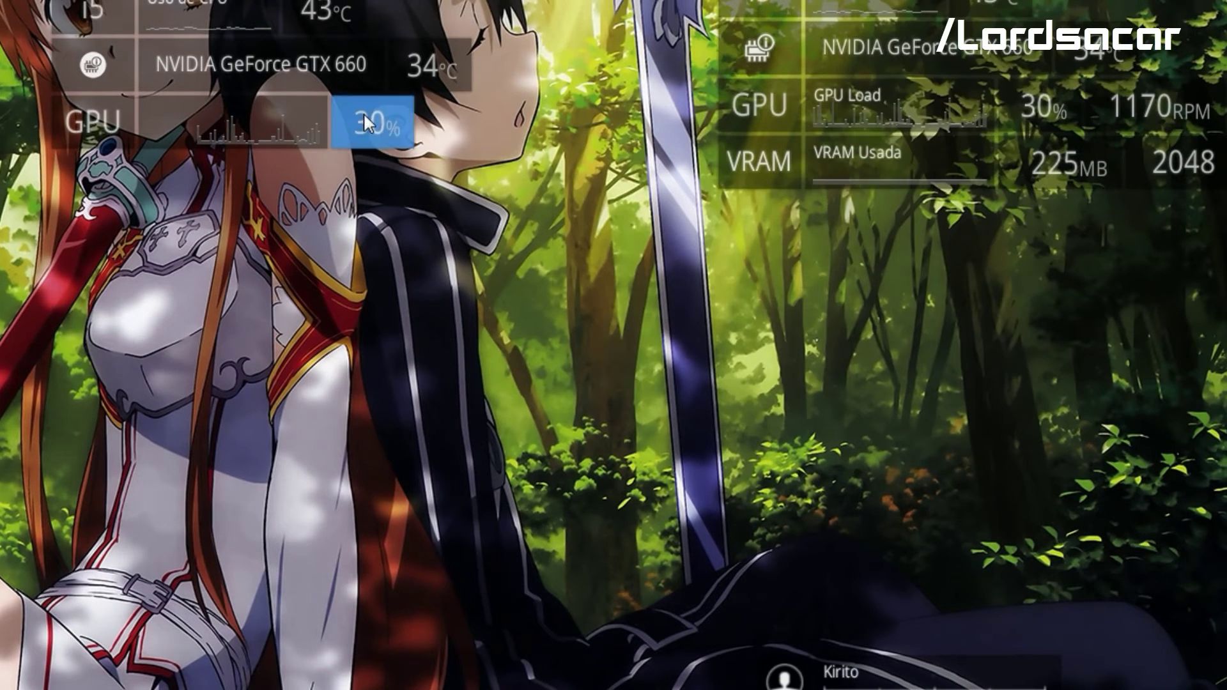
Step: Check the custom width of the GPU load percentage item in the widget being built
right_click(363, 113)
mouse_move(486, 152)
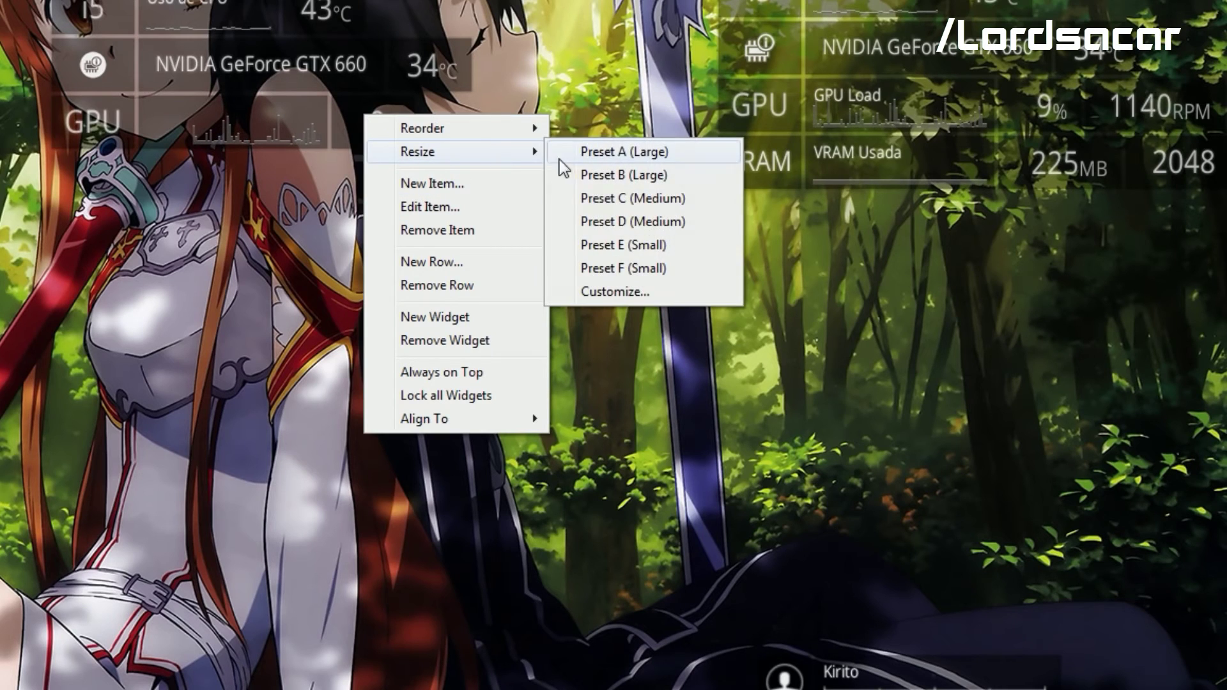
click(613, 291)
right_click(247, 66)
click(302, 134)
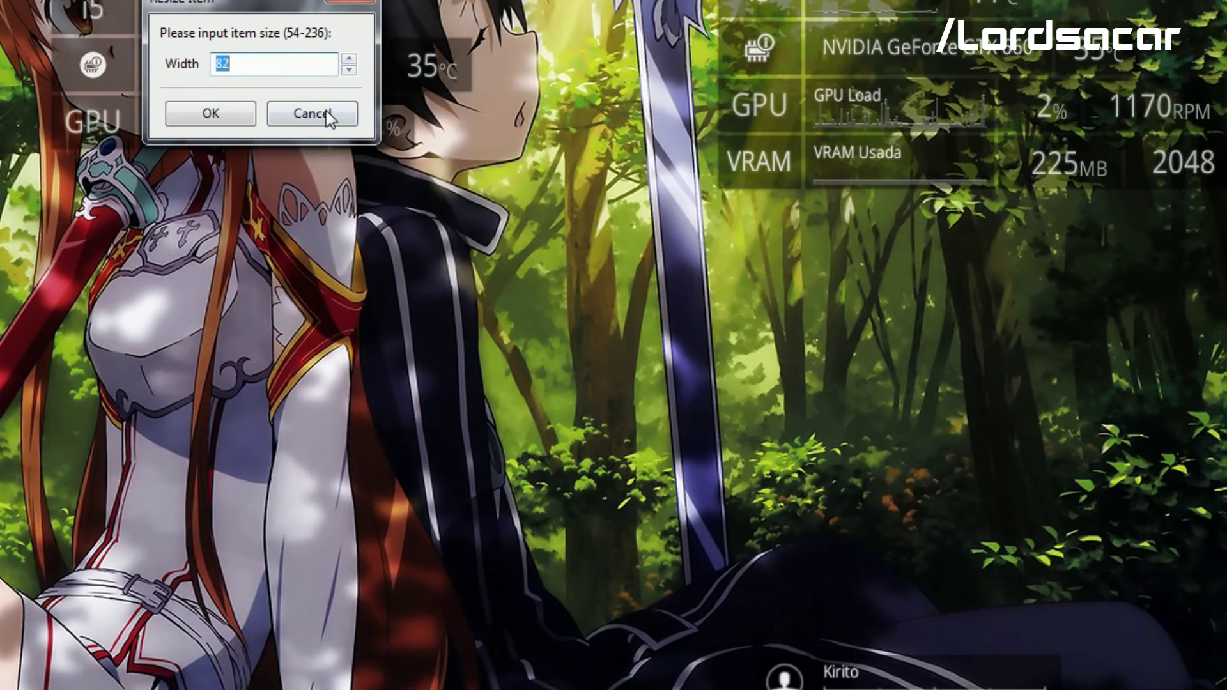
click(315, 113)
Step: Add an item named RPM after the GPU load percentage and set its type to Numeric or Text
right_click(395, 130)
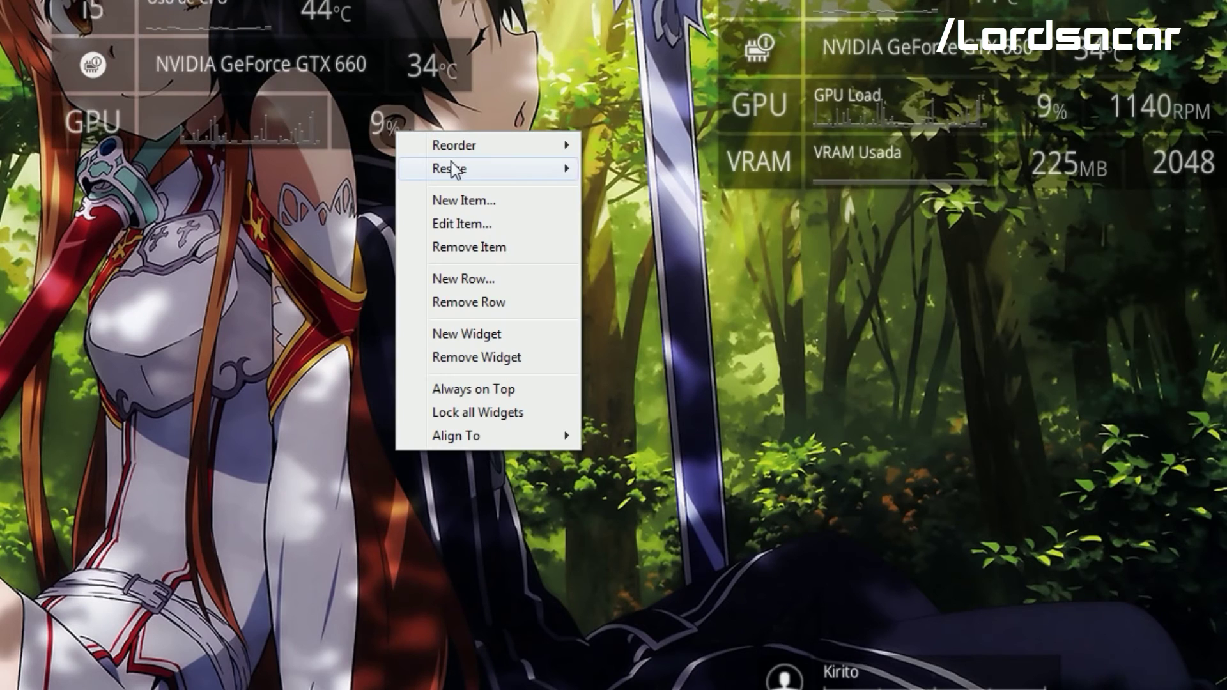
click(519, 210)
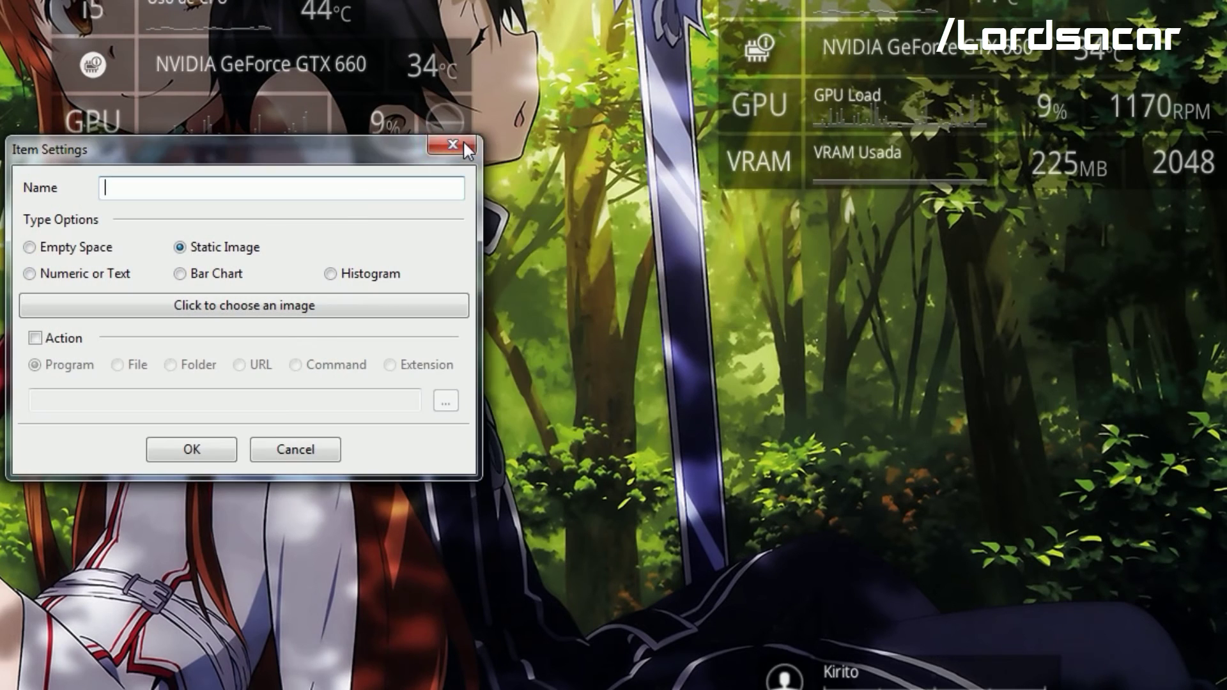
text(RPM)
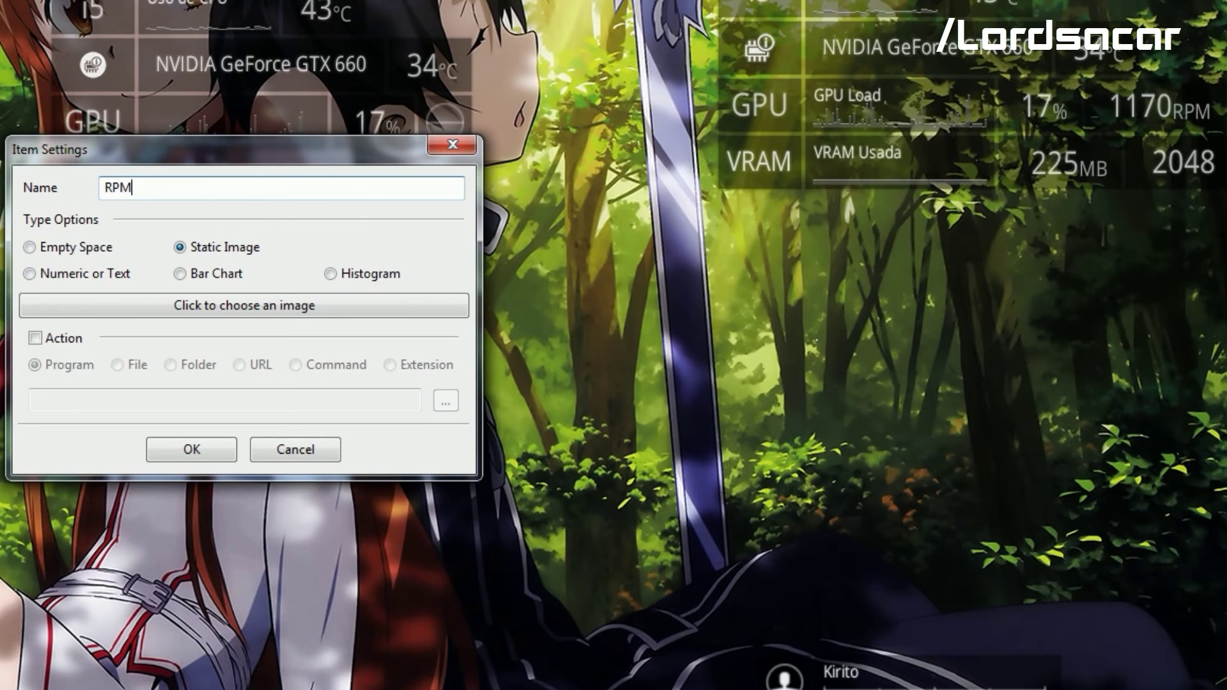
click(29, 274)
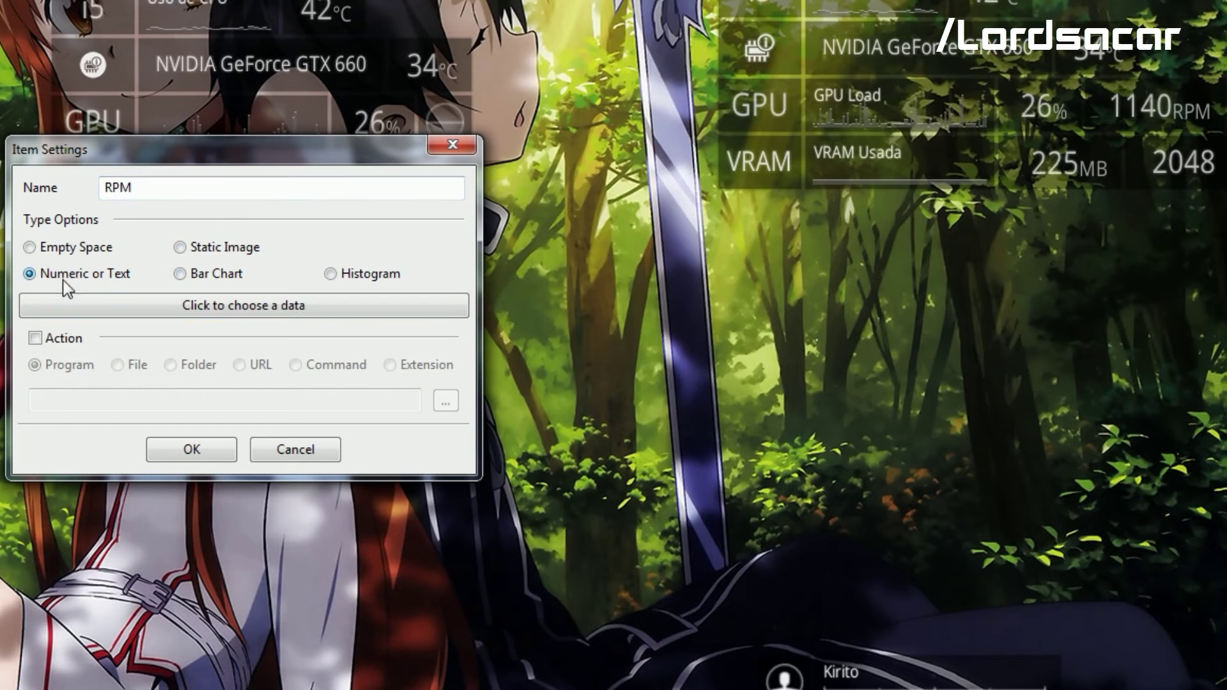
Step: Assign Fan Speed (RPM) from GPU Sensor Data to the RPM item and accept the item settings
click(104, 310)
click(194, 337)
scroll(194, 337, up, 20)
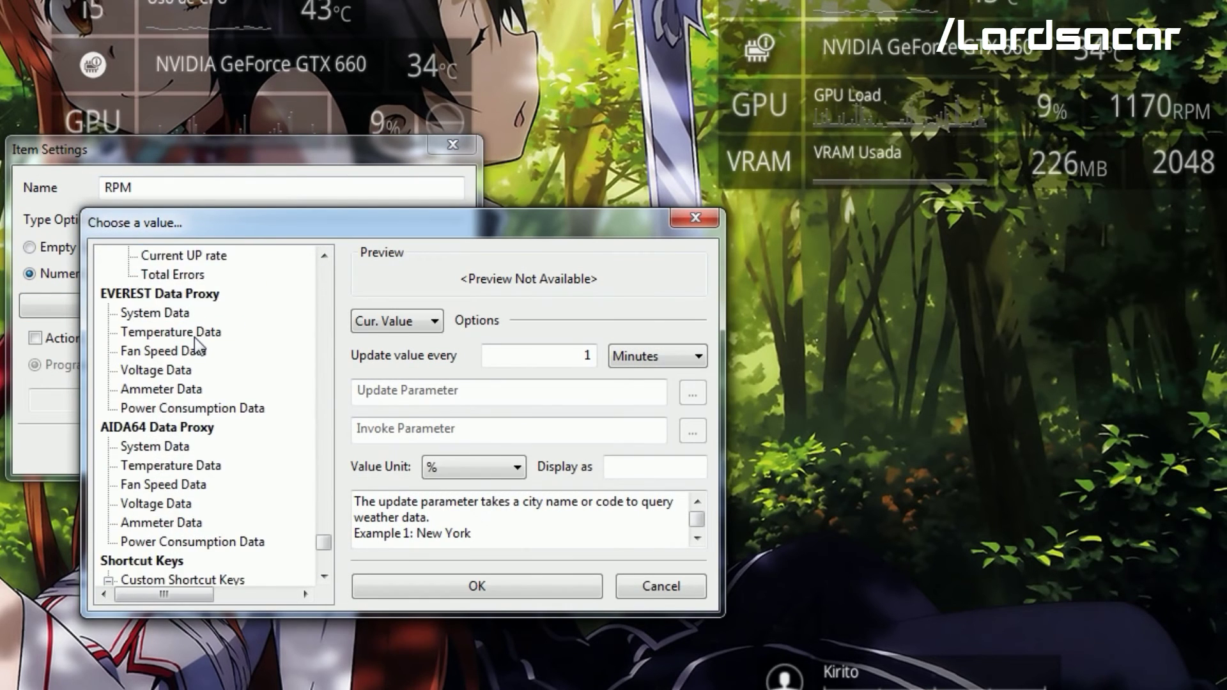
scroll(194, 337, up, 20)
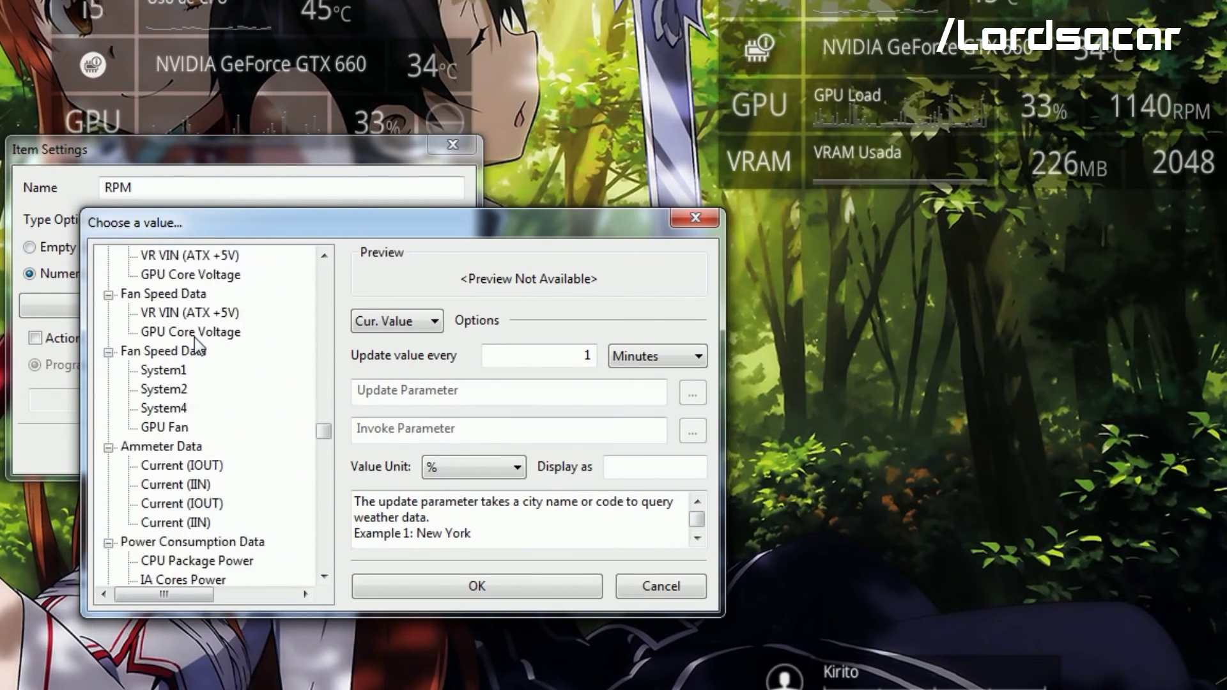
click(211, 390)
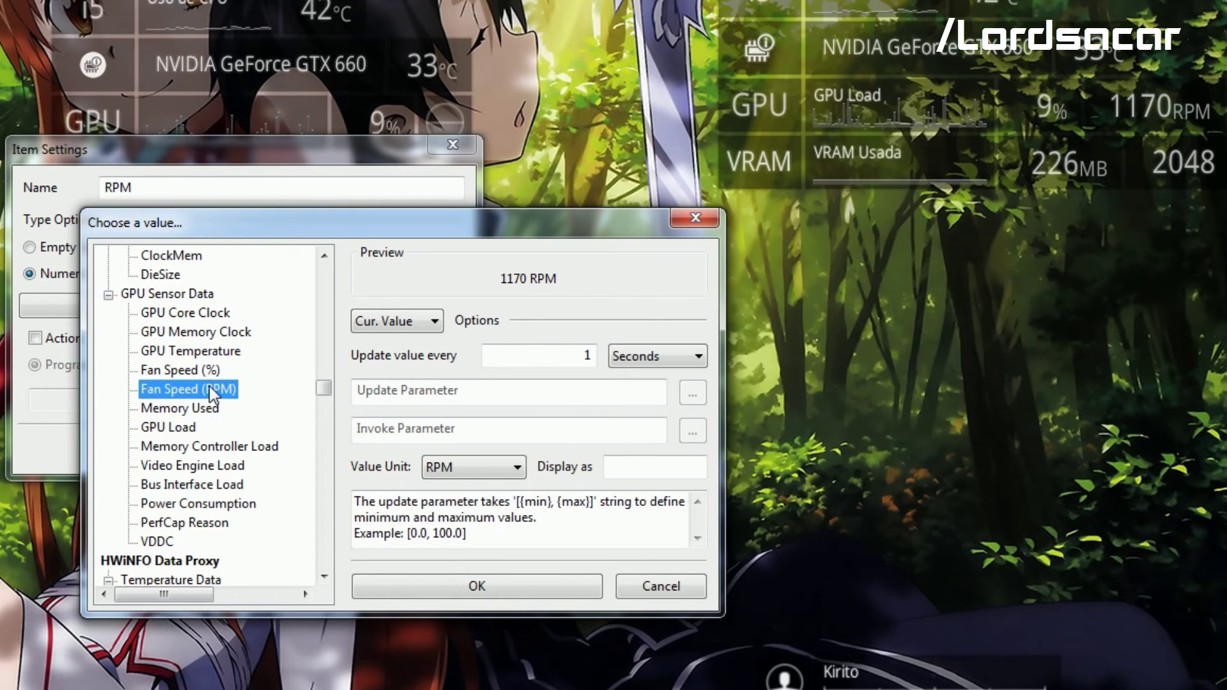
click(455, 593)
click(195, 450)
Step: Try Preset D (Medium) on the fan speed item, and settle on Preset C (Medium) as its size
right_click(425, 121)
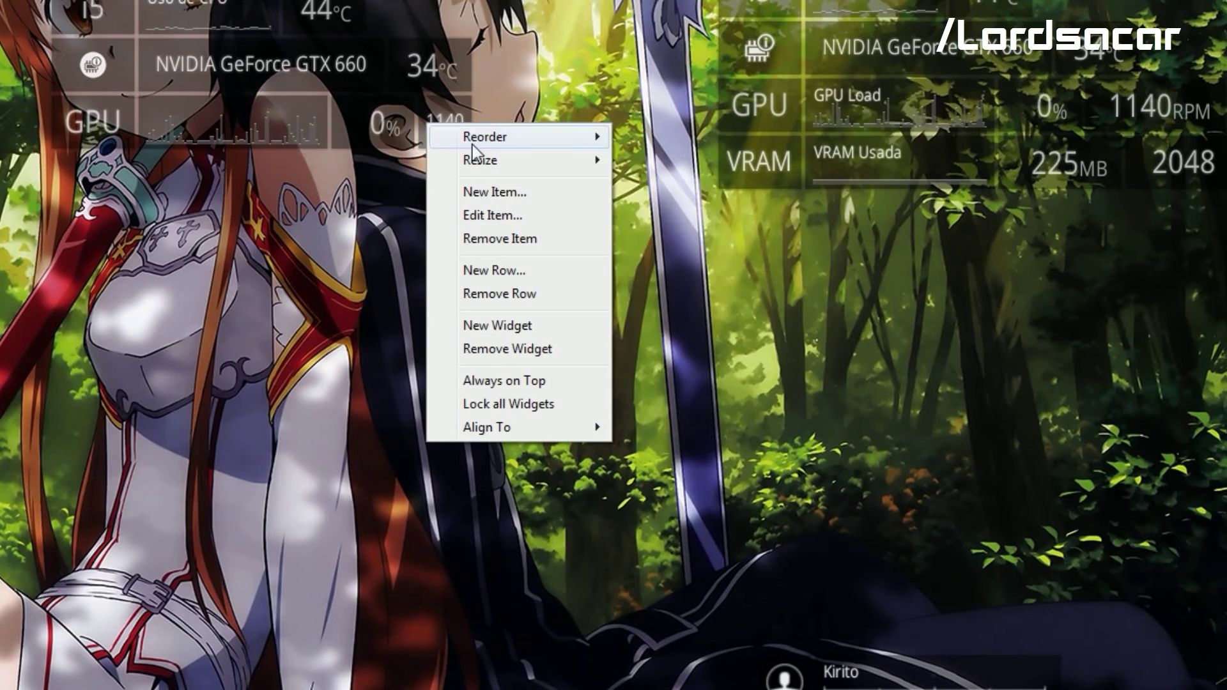
mouse_move(529, 172)
click(678, 230)
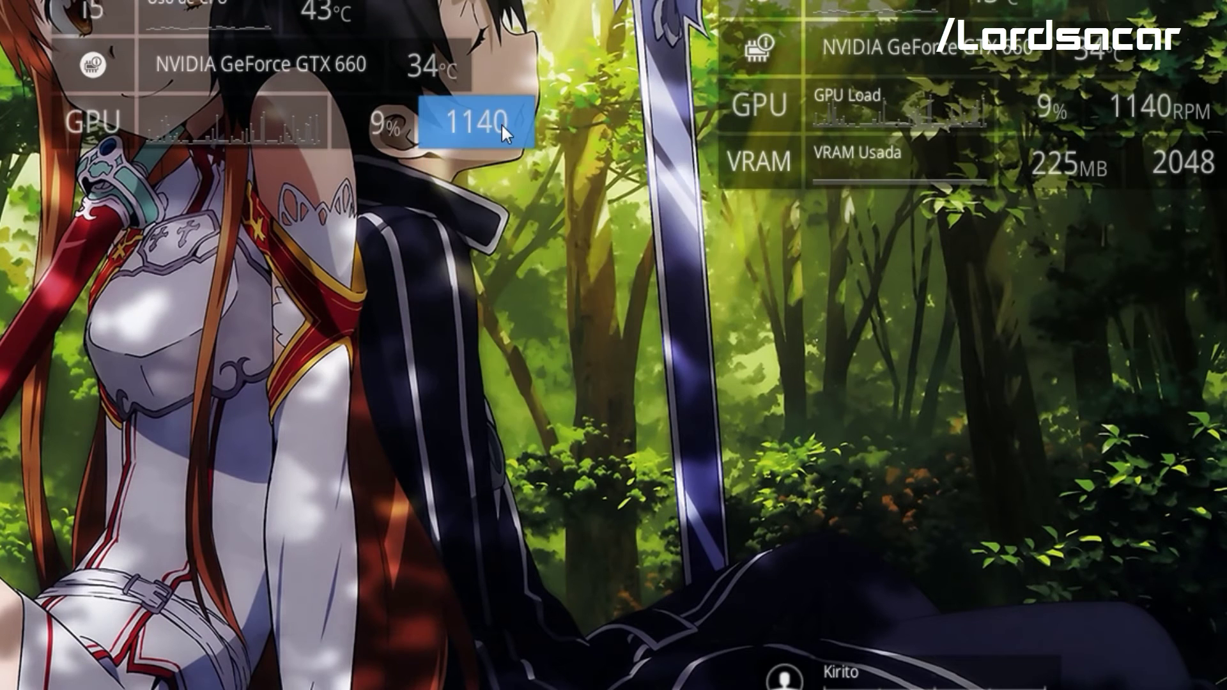
right_click(501, 123)
click(781, 211)
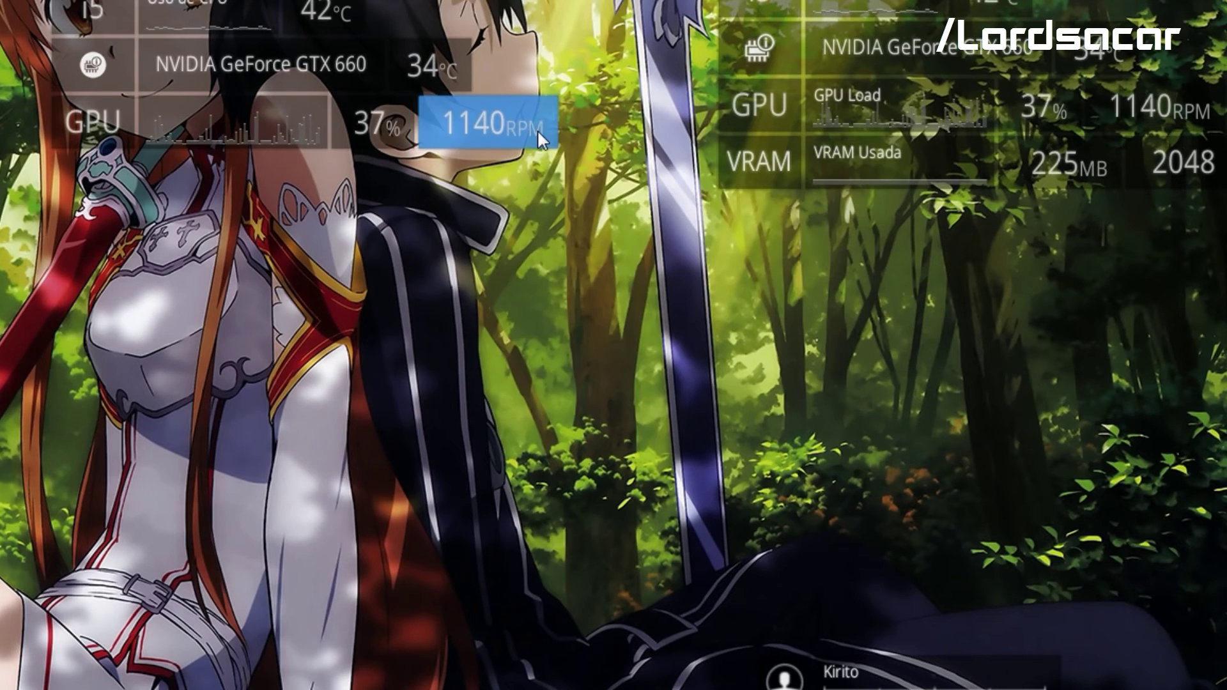
Step: Add a new row below the GPU row with an item named VRAM of type Numeric or Text
right_click(75, 126)
click(174, 271)
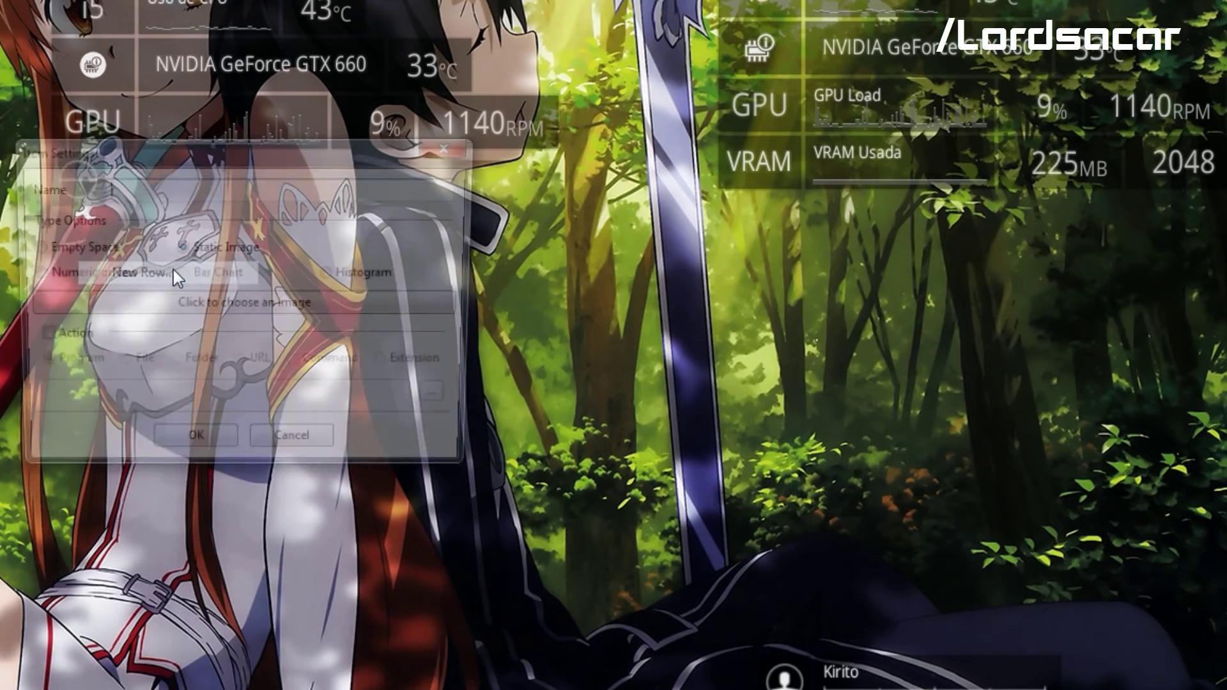
text(VRAM)
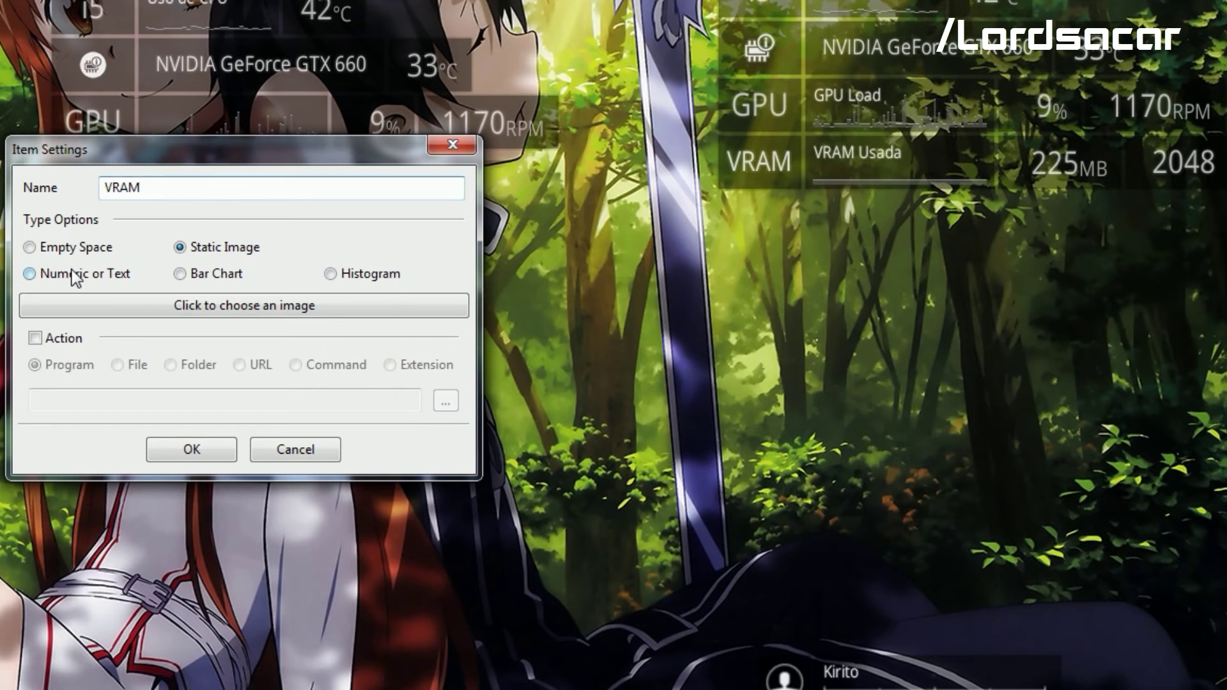
click(70, 273)
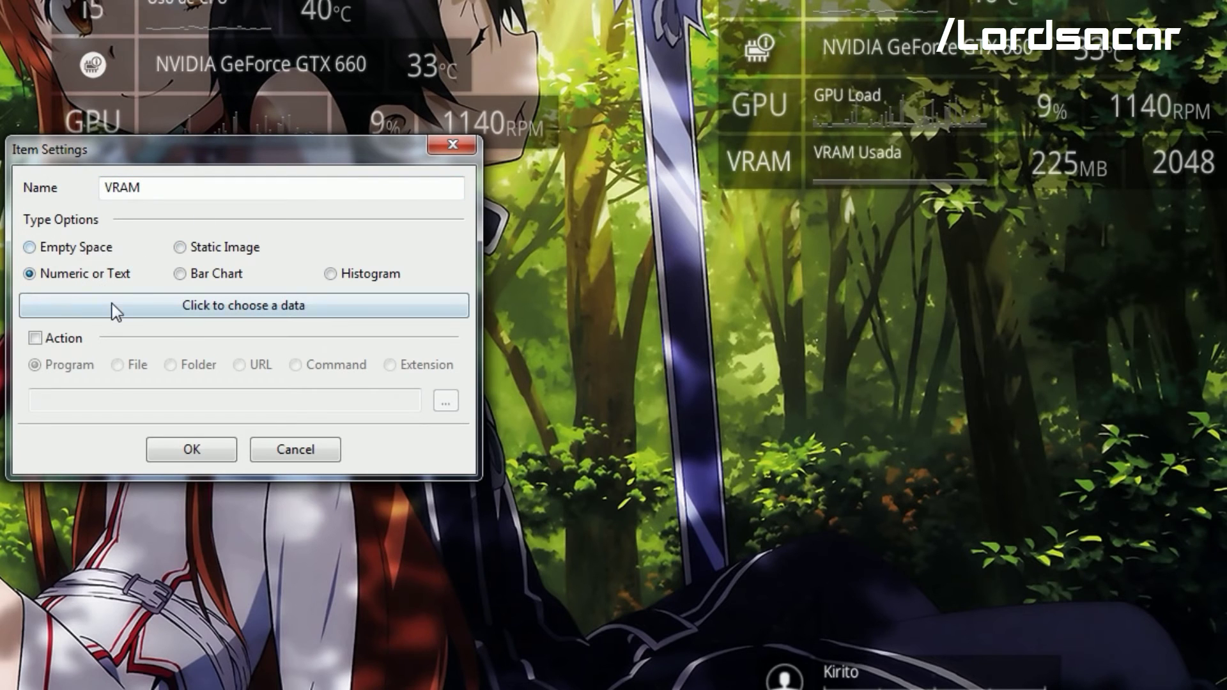
Step: Assign Custom Text with the update parameter VRAM to the VRAM item and accept the item settings
click(112, 305)
drag(323, 558, 334, 294)
click(192, 427)
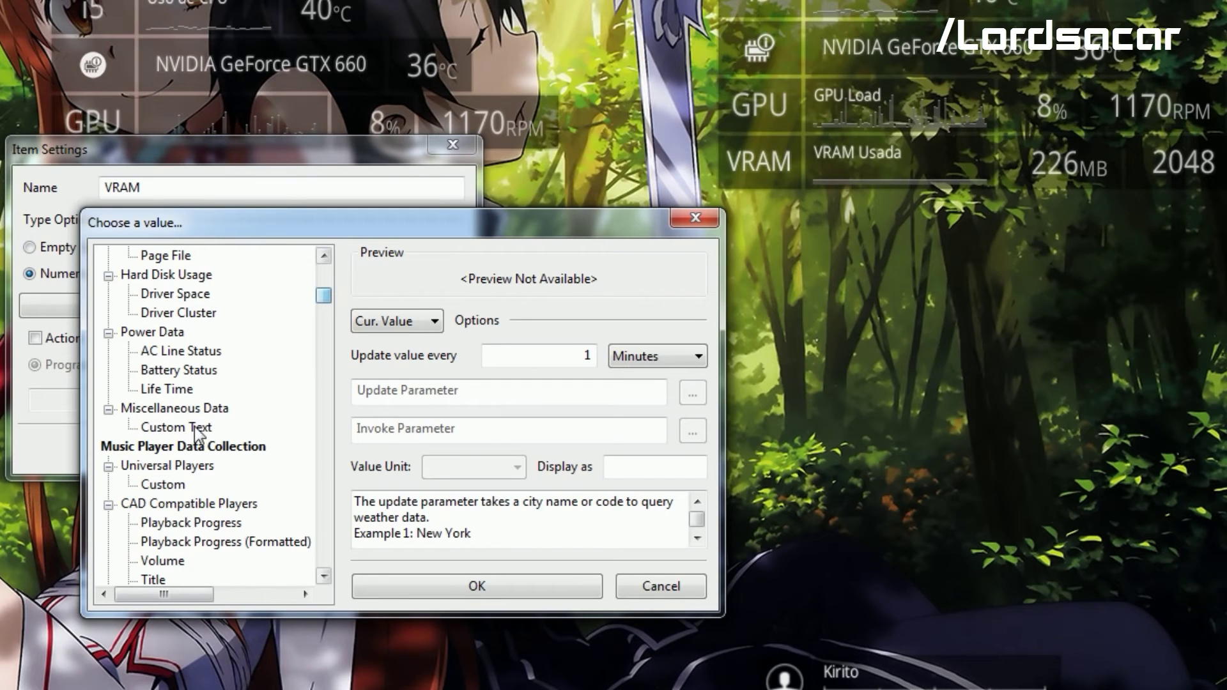
click(384, 393)
text(V)
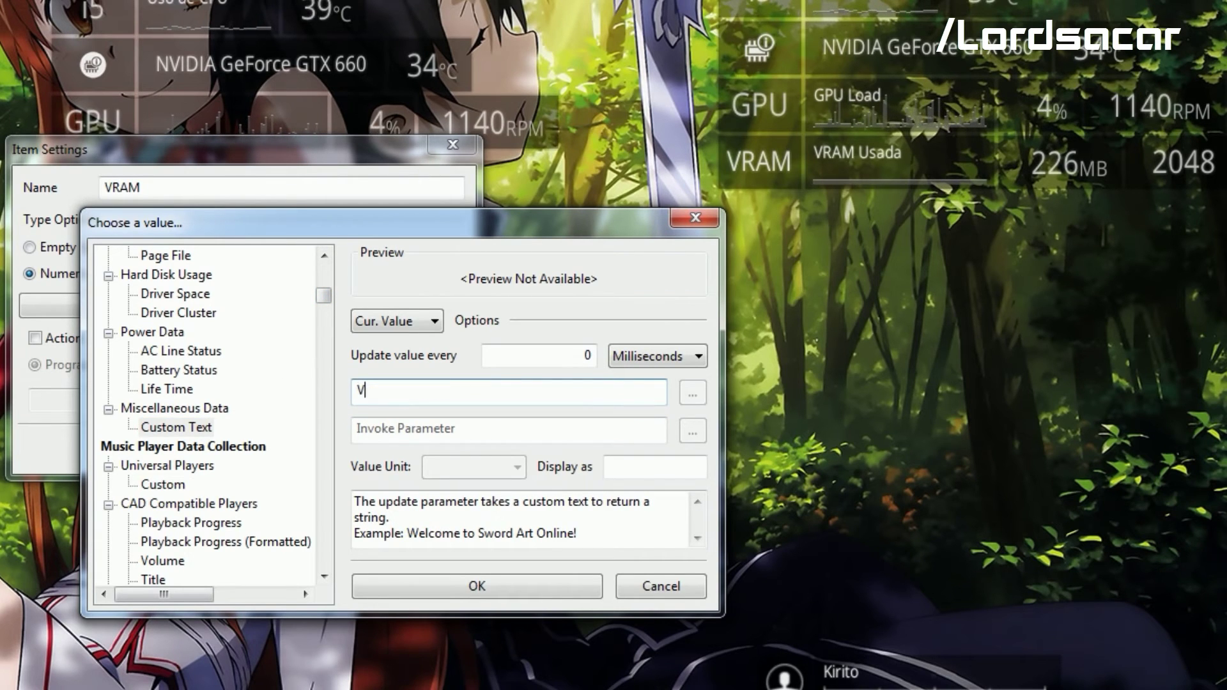
text(RAM)
click(478, 585)
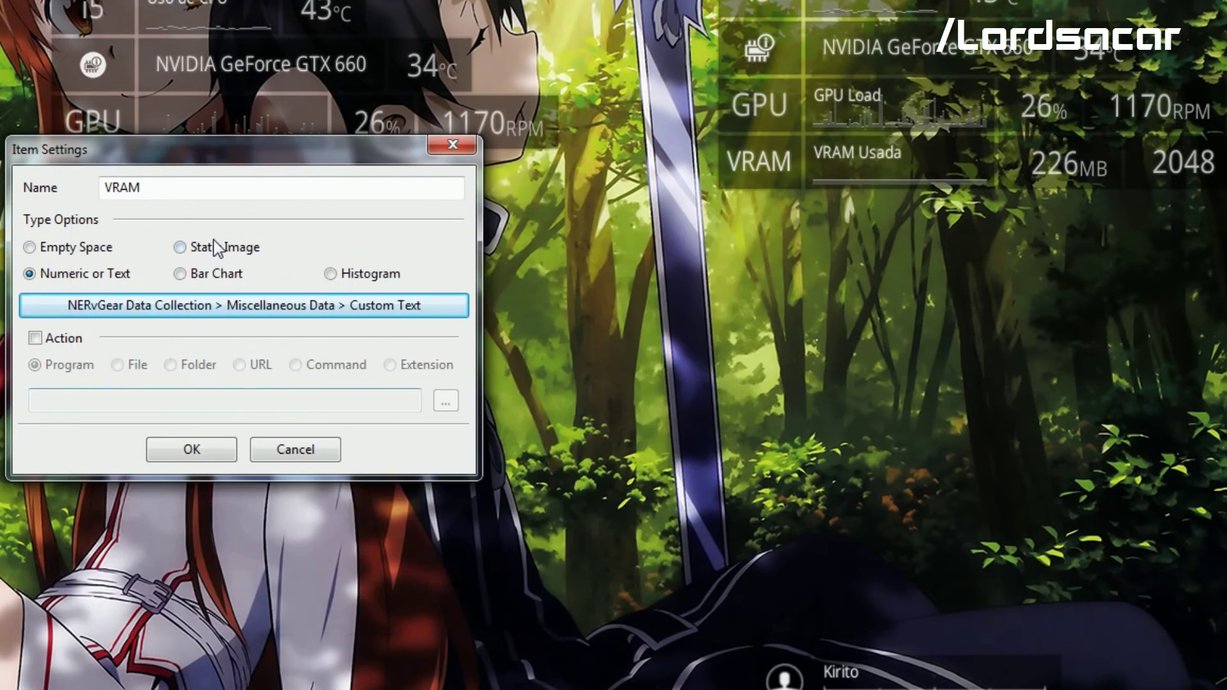
click(178, 448)
Step: Resize the VRAM label to Preset E (Small)
right_click(91, 195)
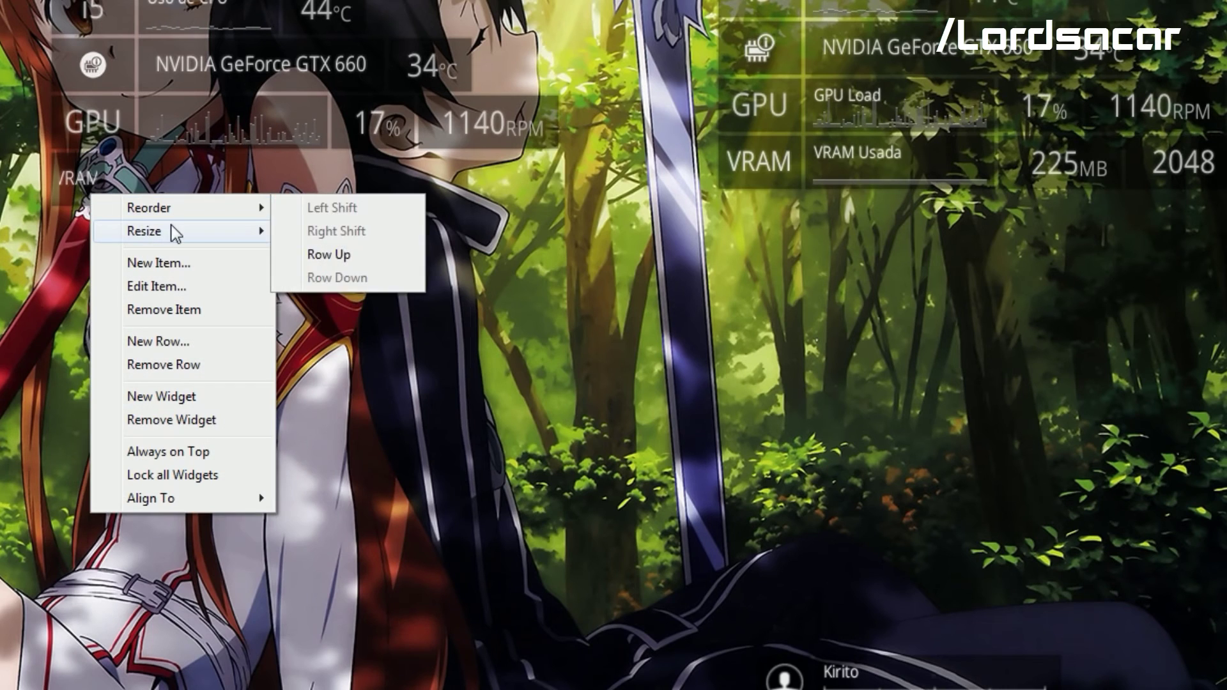
mouse_move(170, 231)
click(337, 324)
Step: Add a new item named VRAM Usada beside the VRAM label and set its type to Histogram
right_click(126, 170)
click(213, 237)
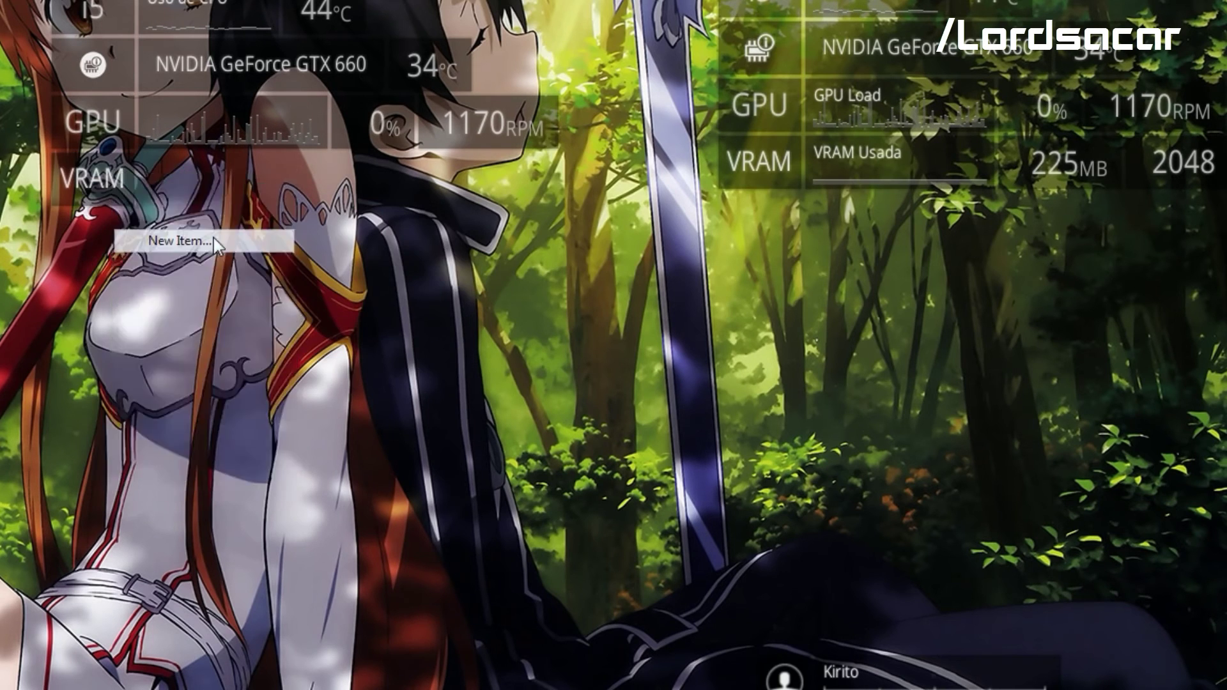
drag(238, 149, 268, 281)
text(V)
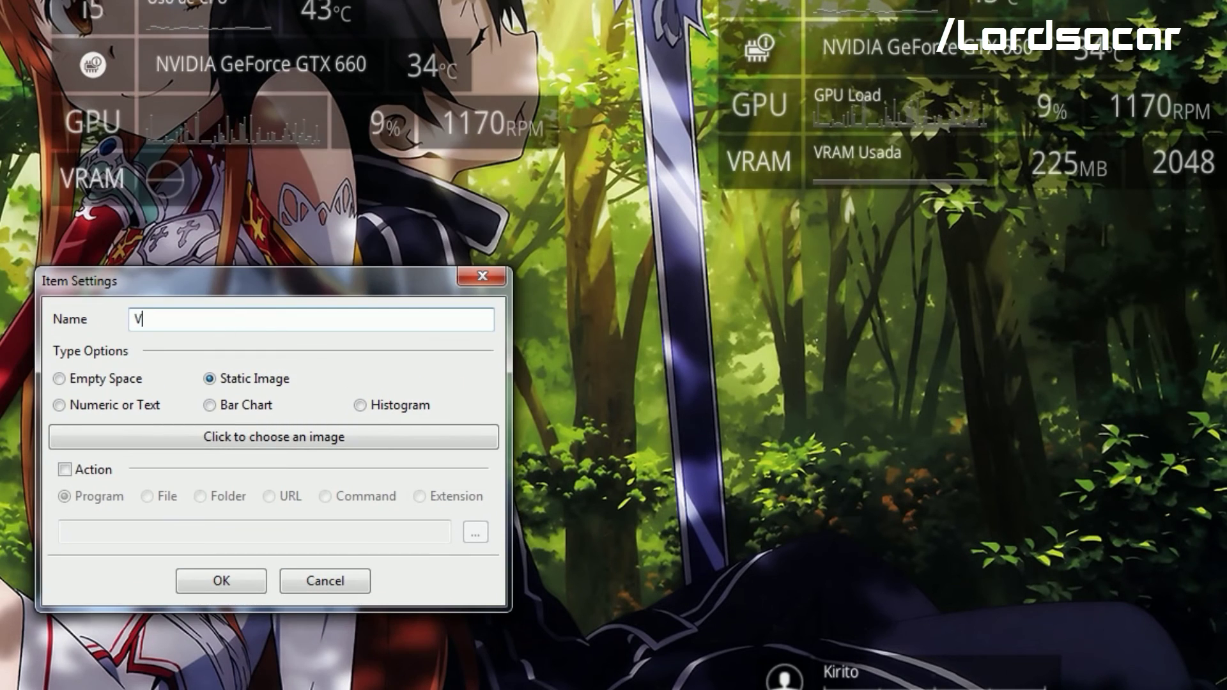
text(Ram)
key(BackSpace)
key(BackSpace)
key(BackSpace)
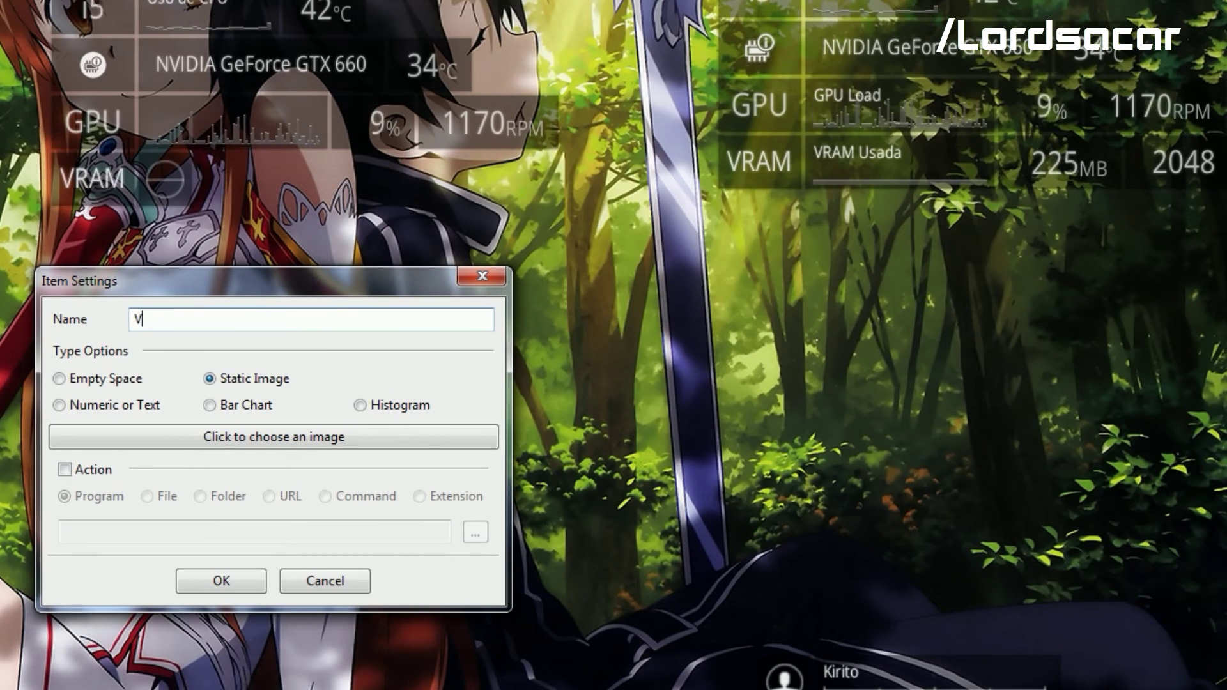
text(EAM en)
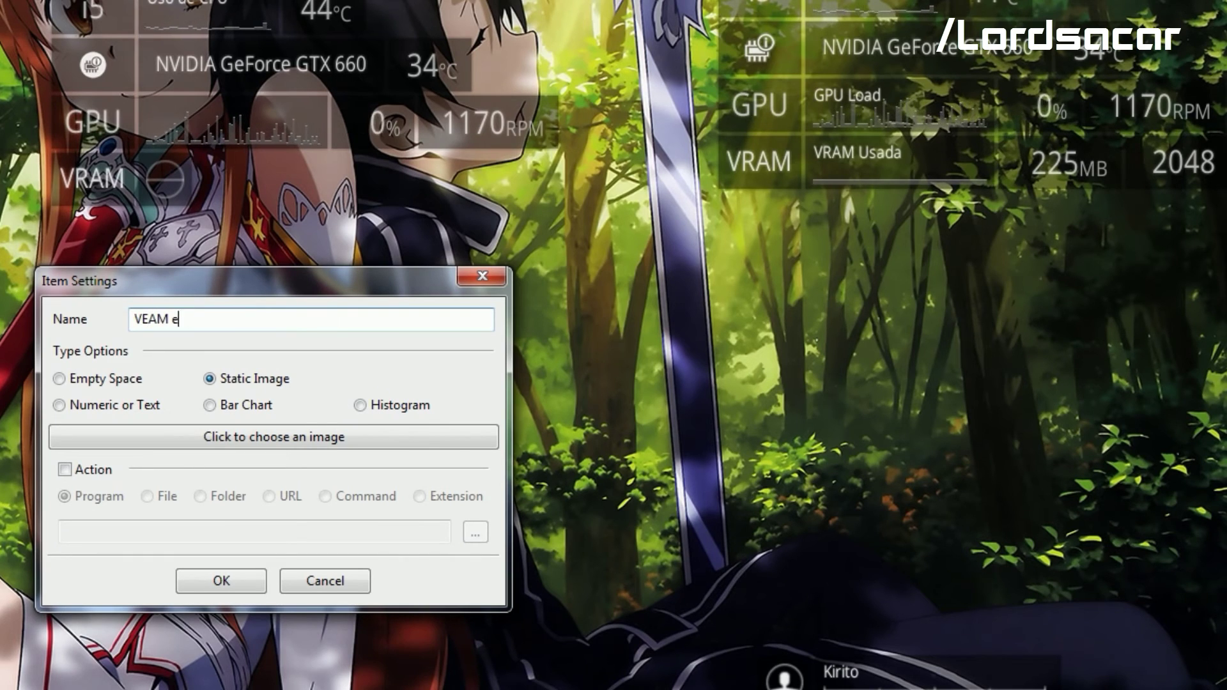
key(BackSpace)
key(BackSpace)
key(BackSpace)
key(BackSpace)
text(RAM)
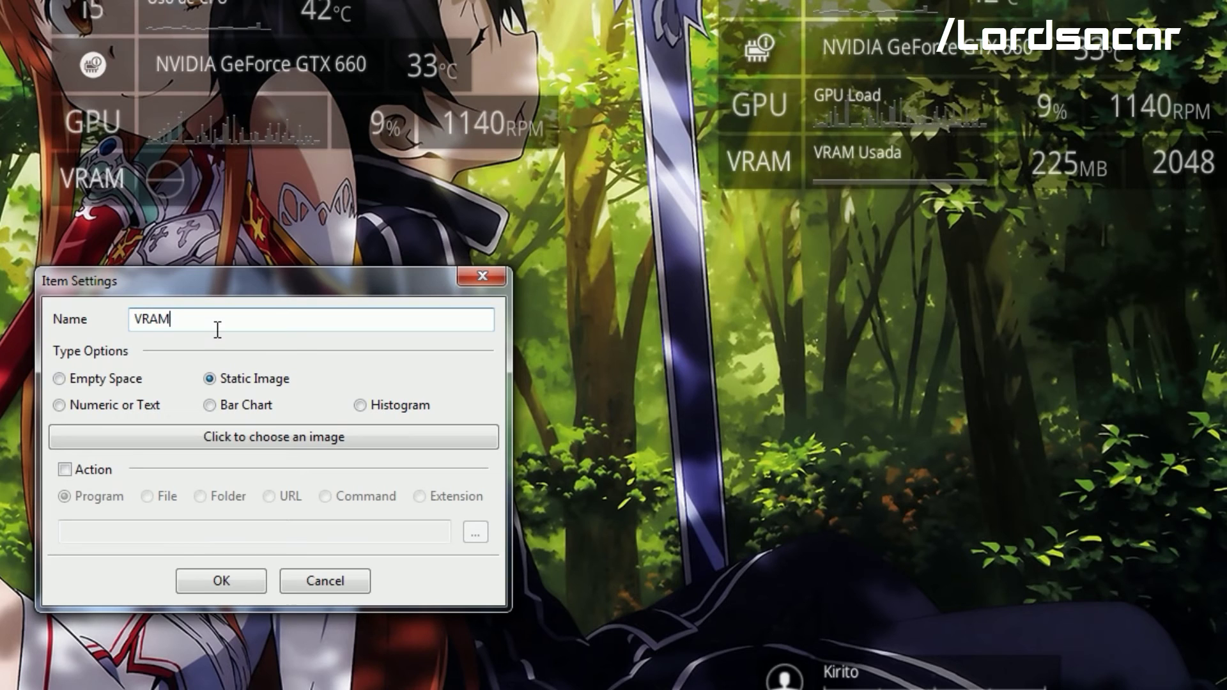
text( Usada)
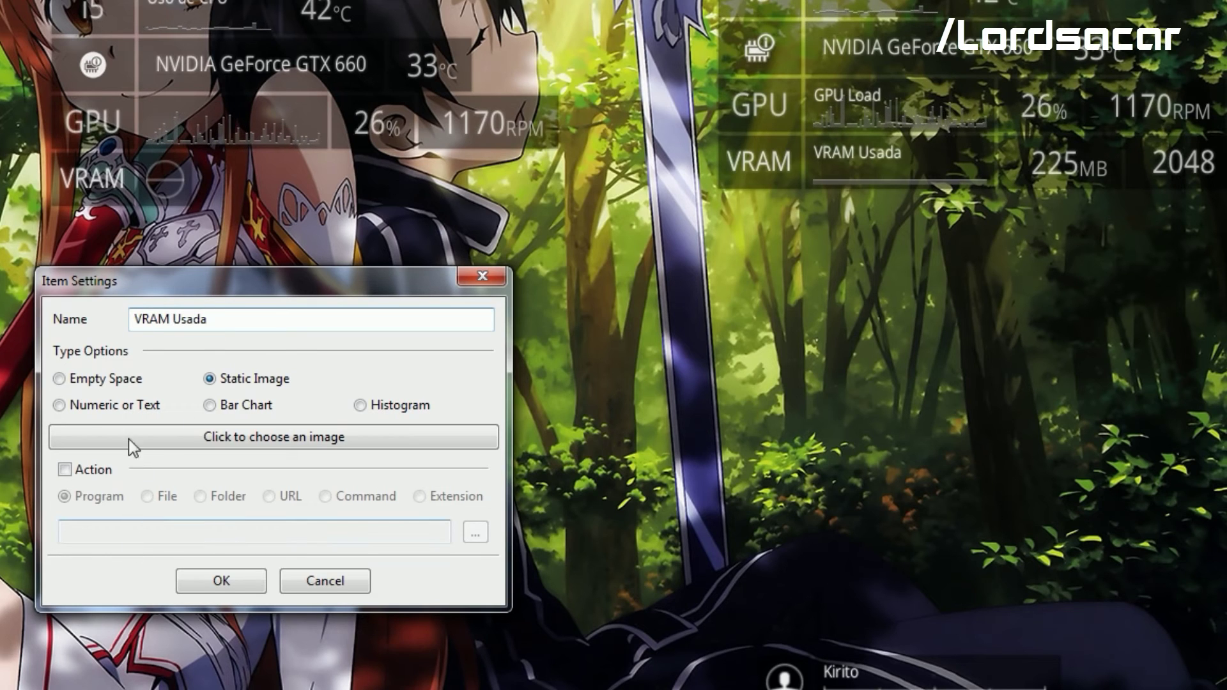
click(120, 405)
click(378, 405)
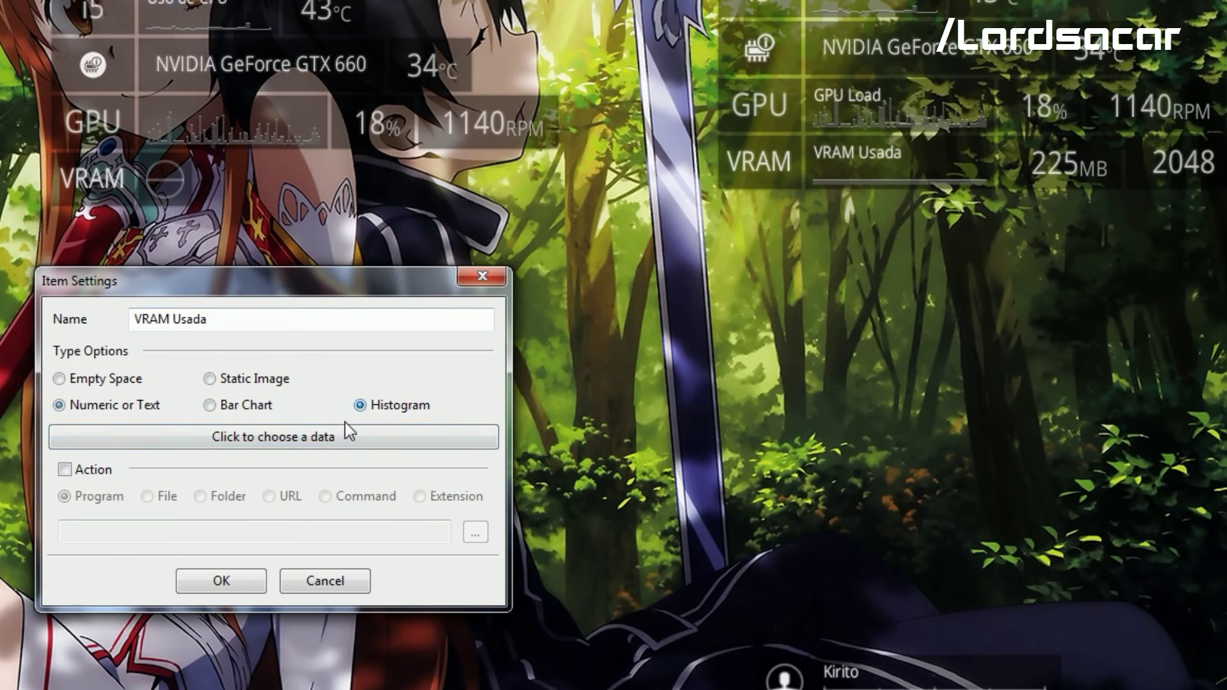
Step: Assign Memory Used from the GPU-Z Data Proxy's GPU Sensor Data to the VRAM Usada item and accept the item settings
click(345, 437)
scroll(373, 664, up, 4)
drag(373, 598, 389, 356)
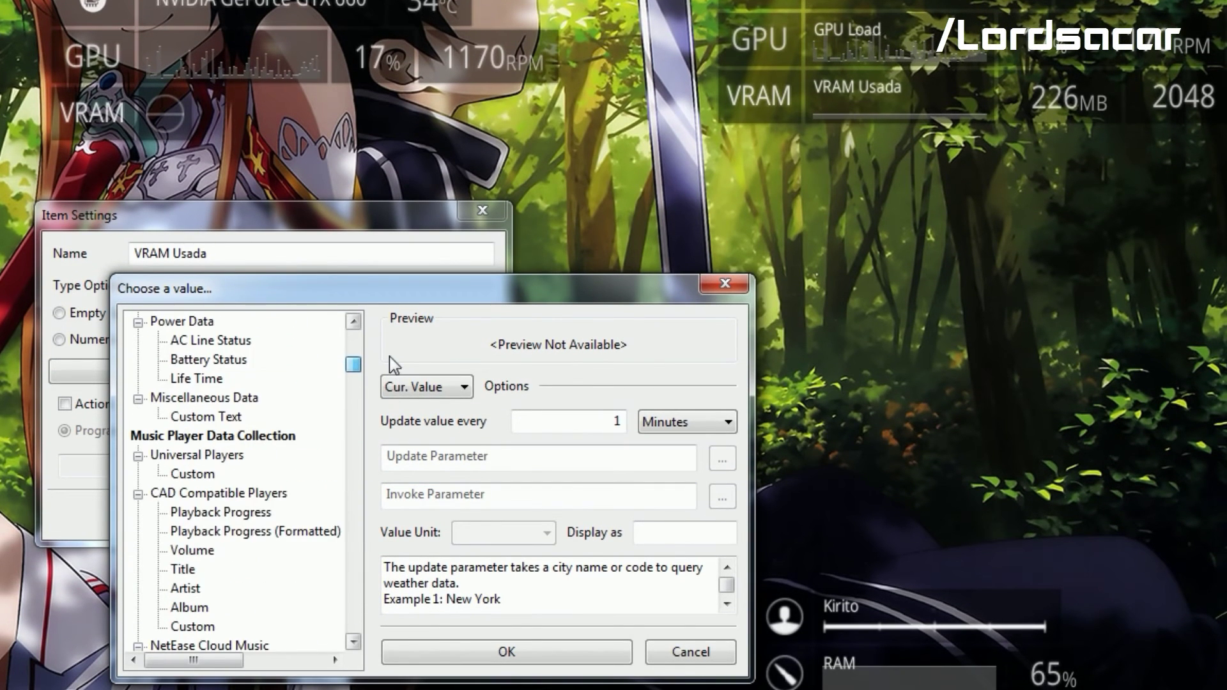
scroll(320, 401, down, 10)
scroll(319, 401, down, 12)
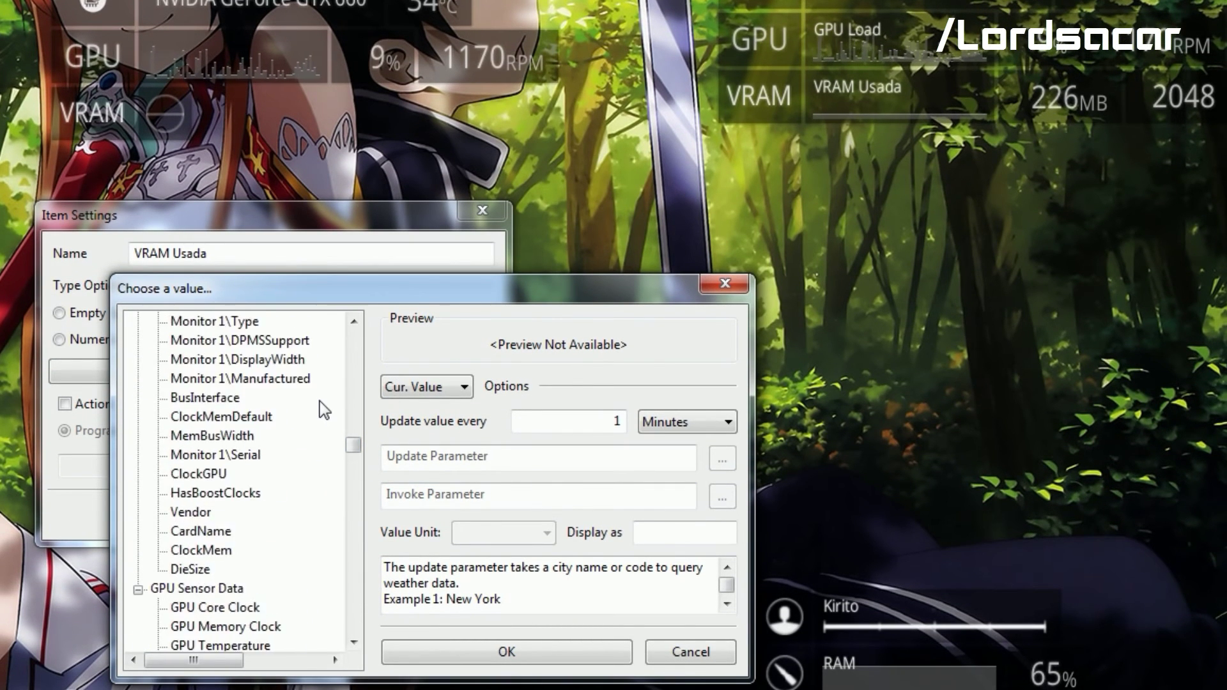
scroll(321, 401, up, 5)
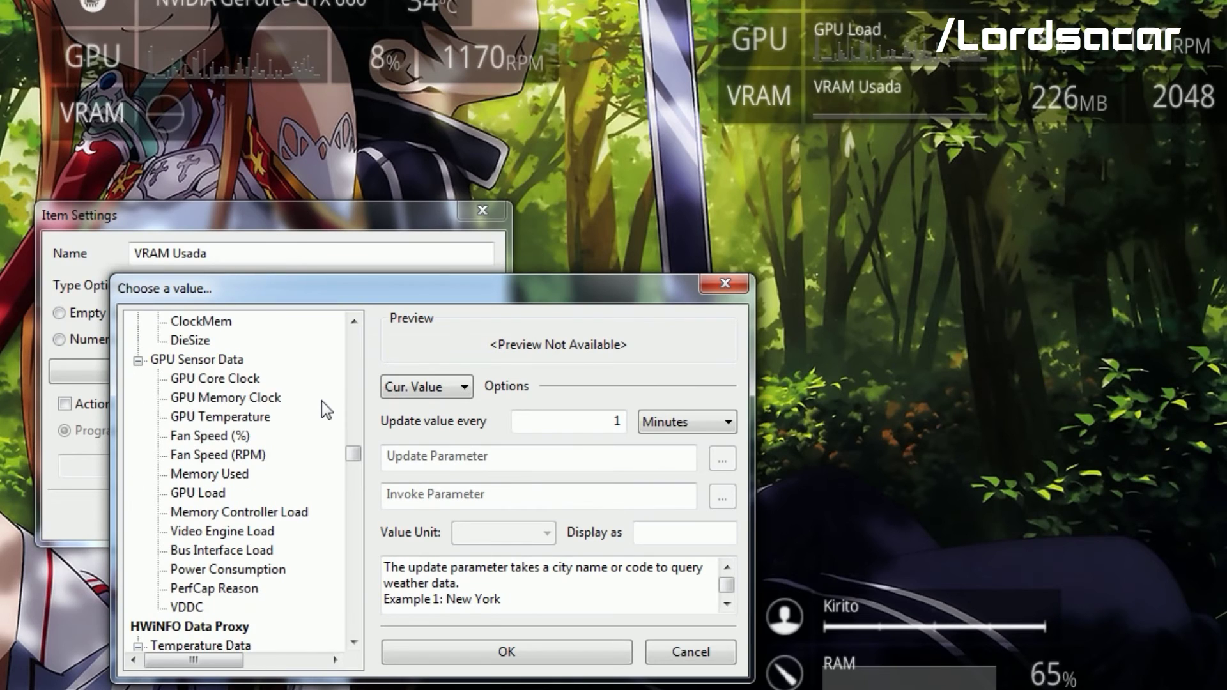
click(221, 474)
click(449, 642)
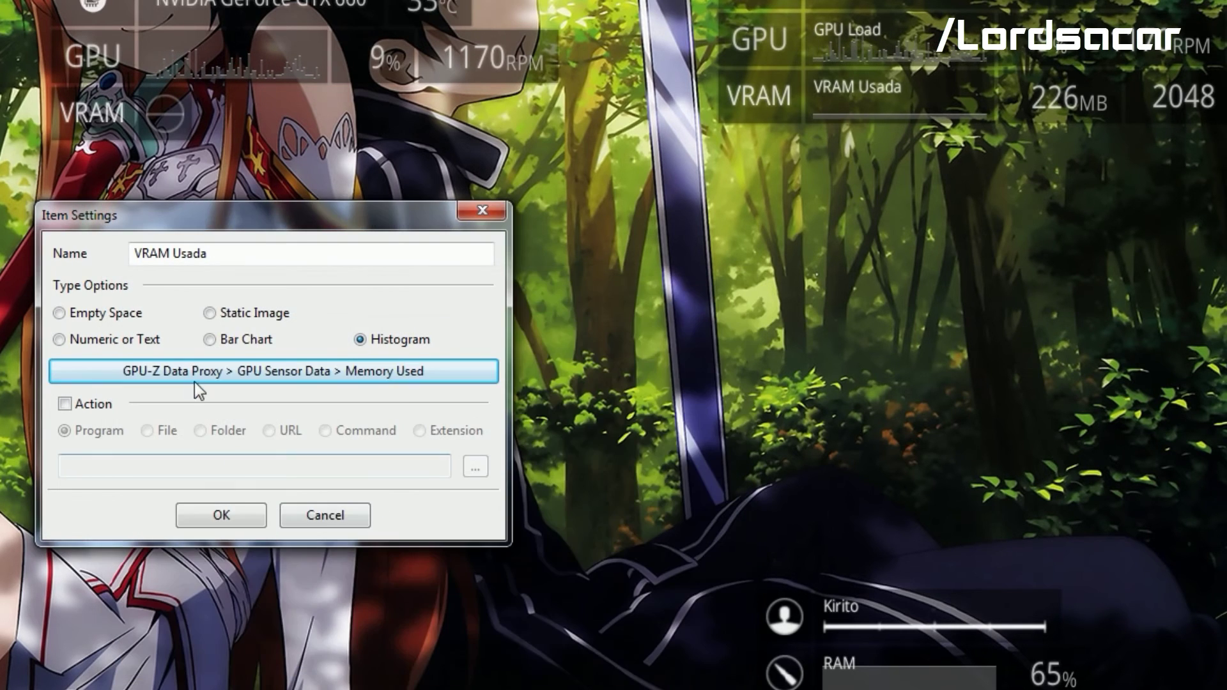
click(221, 512)
Step: Resize the VRAM Usada histogram with the size presets, trying Preset C (Medium), until it matches the width of the GPU histogram above
right_click(167, 115)
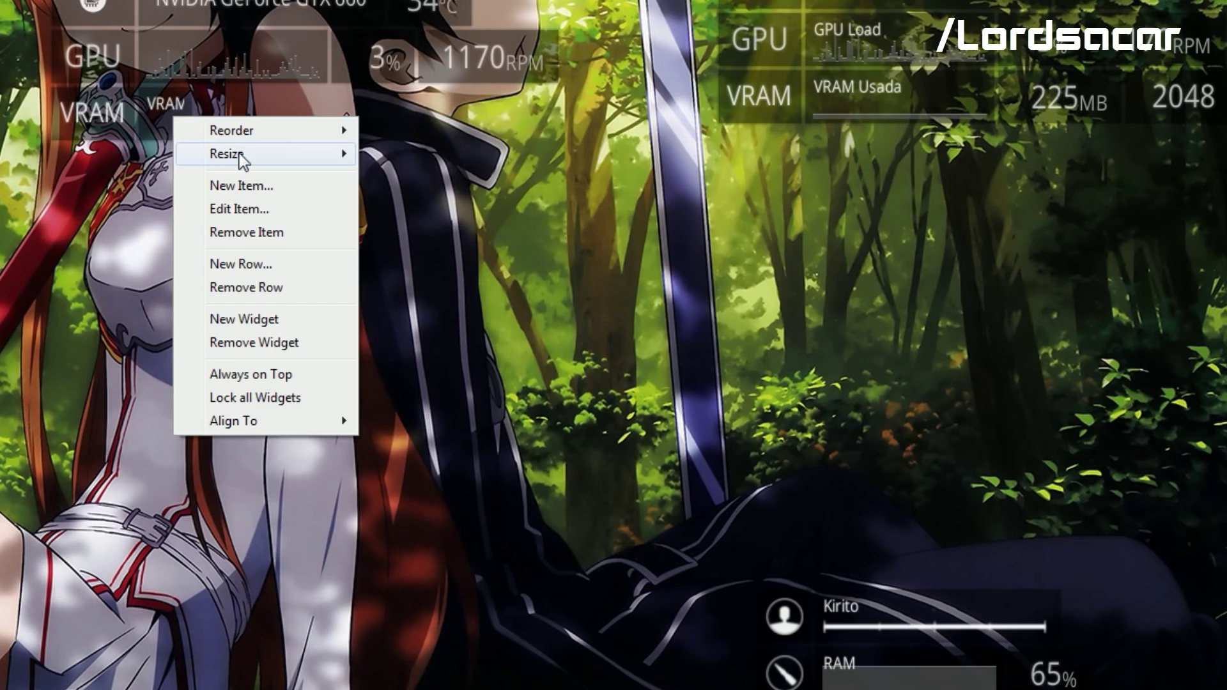
mouse_move(243, 152)
click(439, 202)
right_click(207, 110)
mouse_move(306, 145)
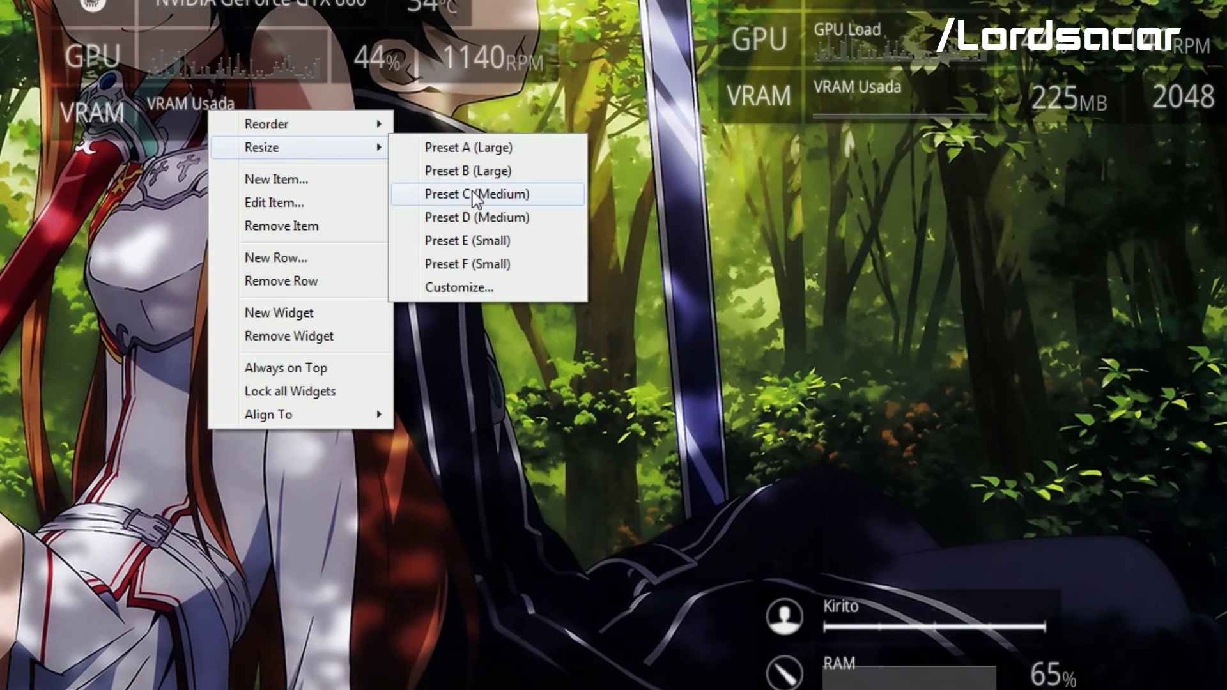
click(480, 194)
right_click(247, 90)
click(521, 152)
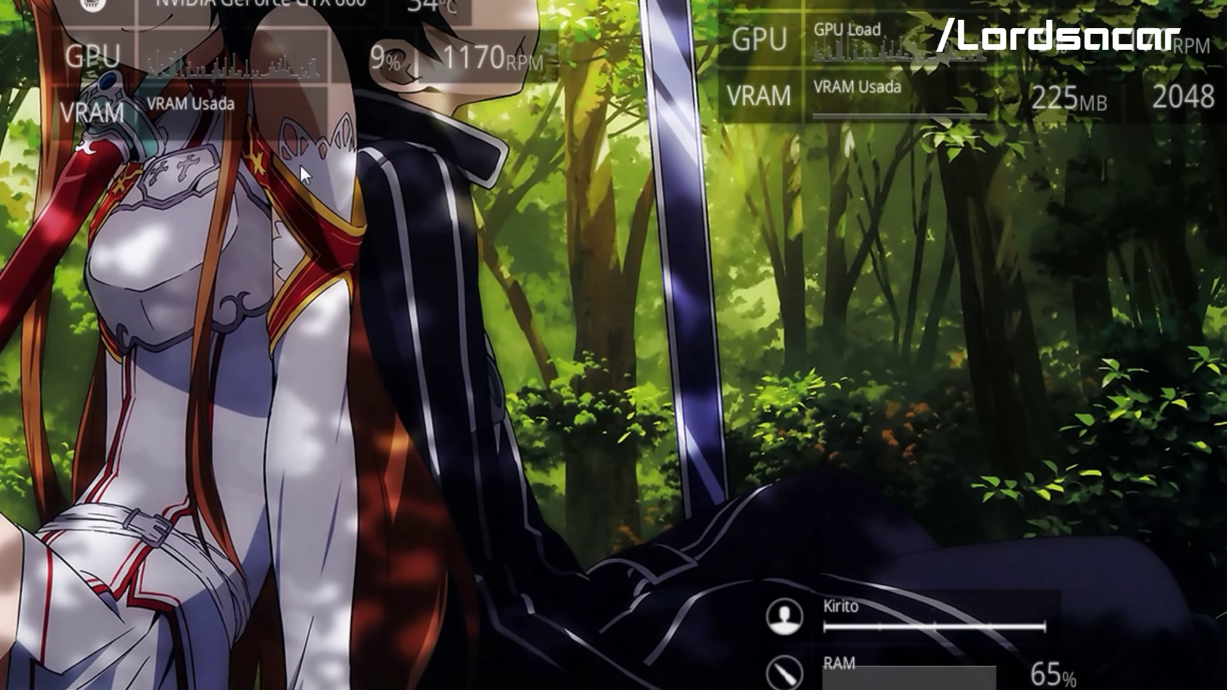
Step: Add a new unnamed item after the VRAM Usada histogram and assign it Memory Used from the GPU-Z GPU Sensor Data
right_click(263, 103)
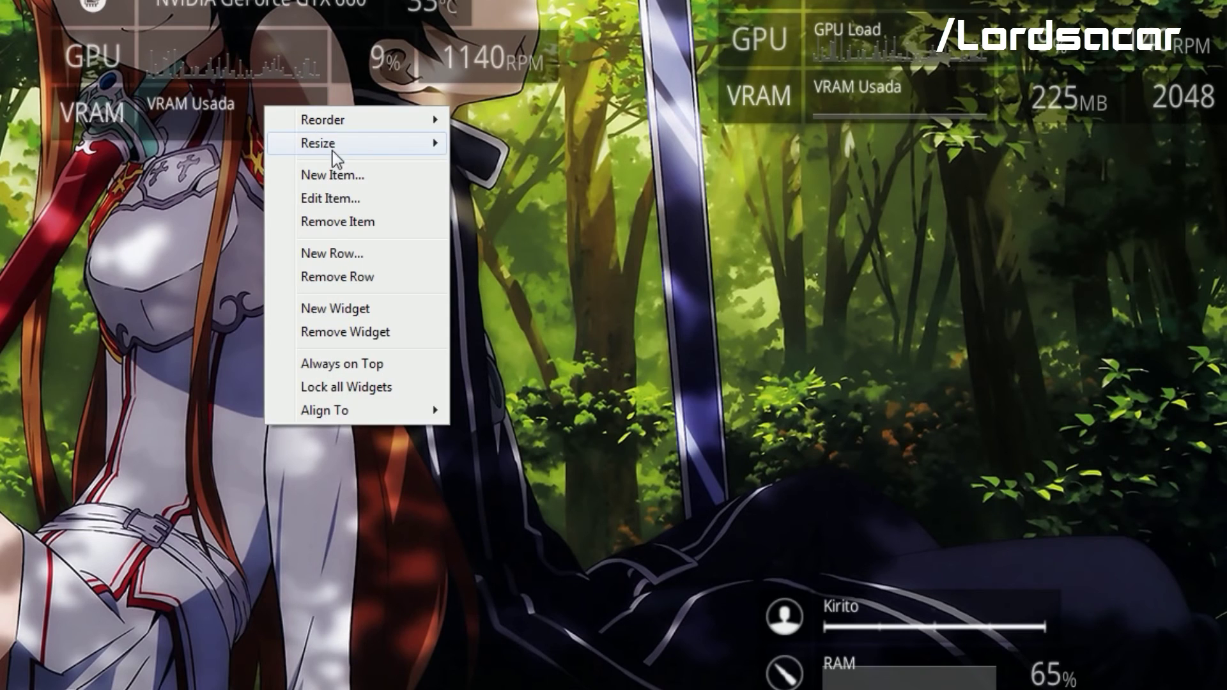
click(333, 181)
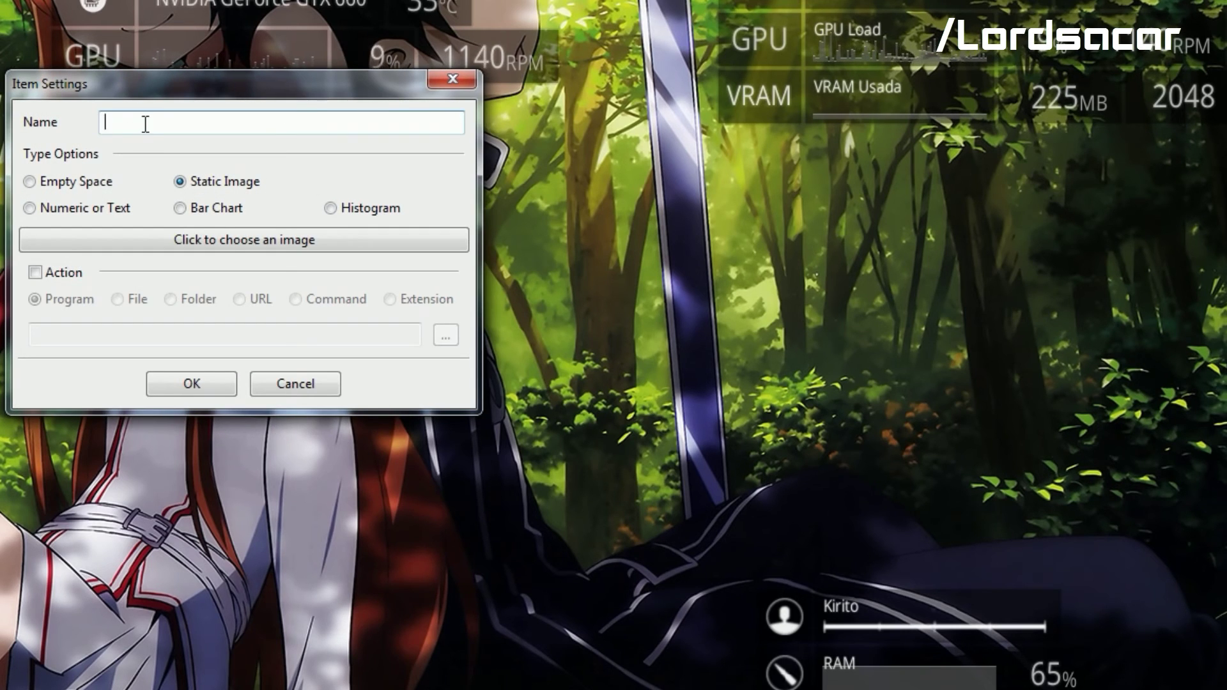
click(126, 210)
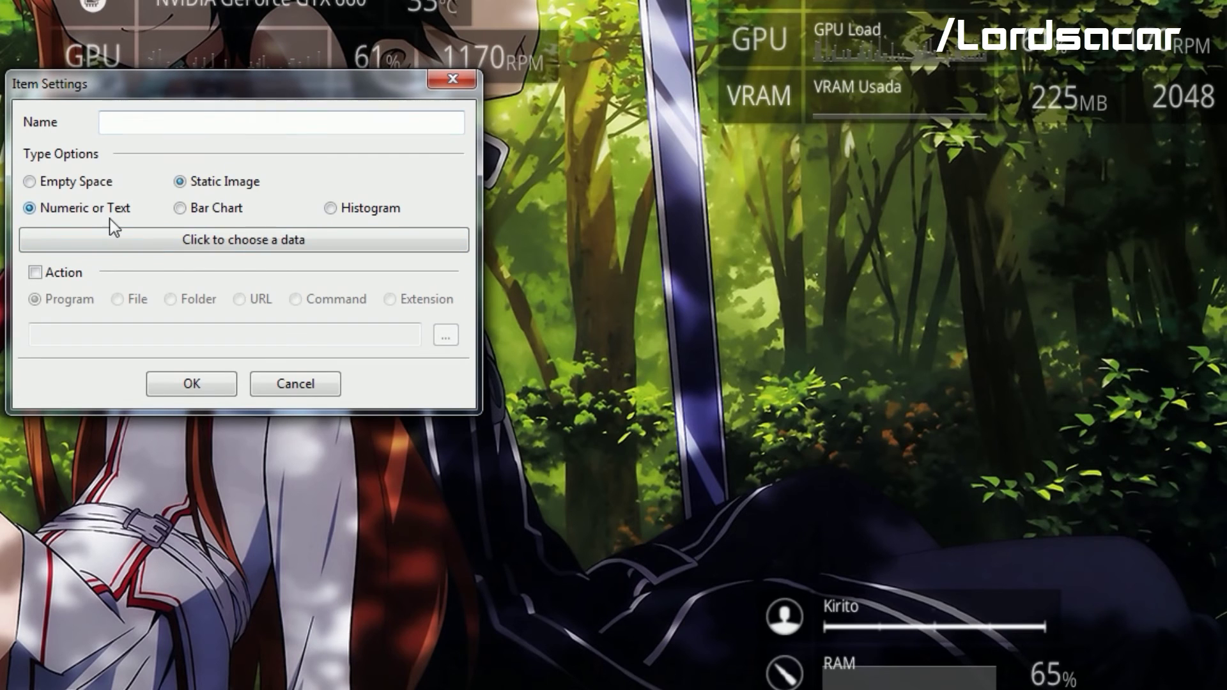
click(329, 211)
click(313, 238)
scroll(266, 327, down, 20)
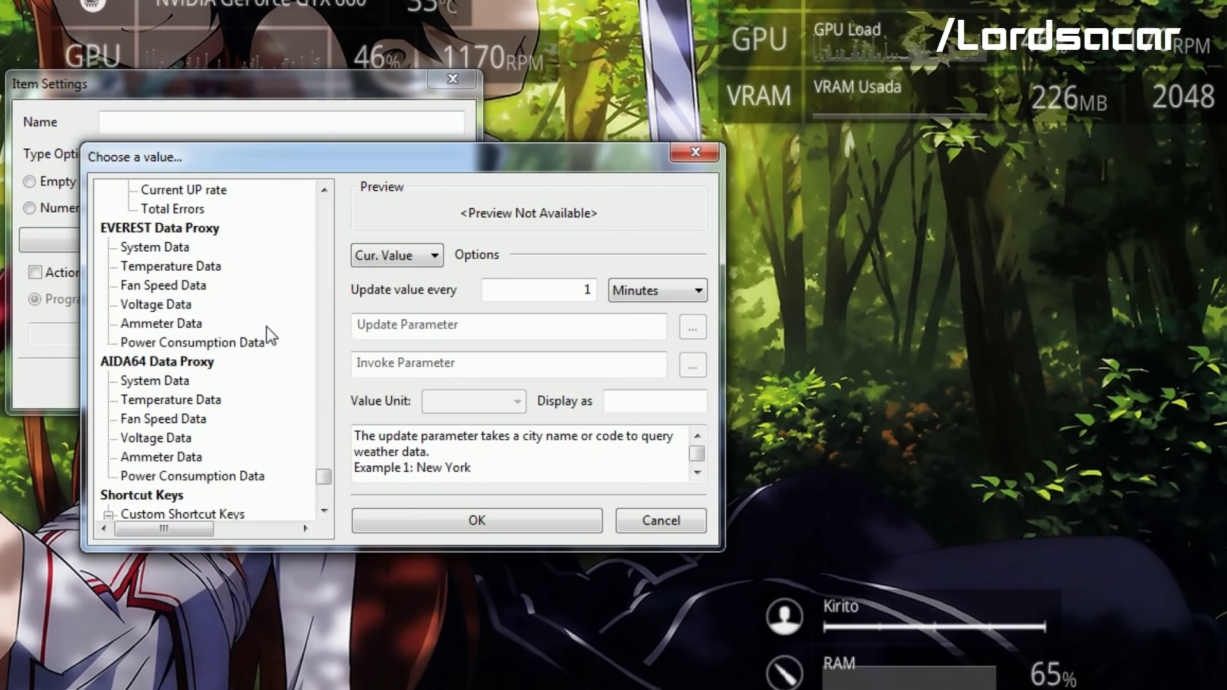
scroll(285, 409, up, 15)
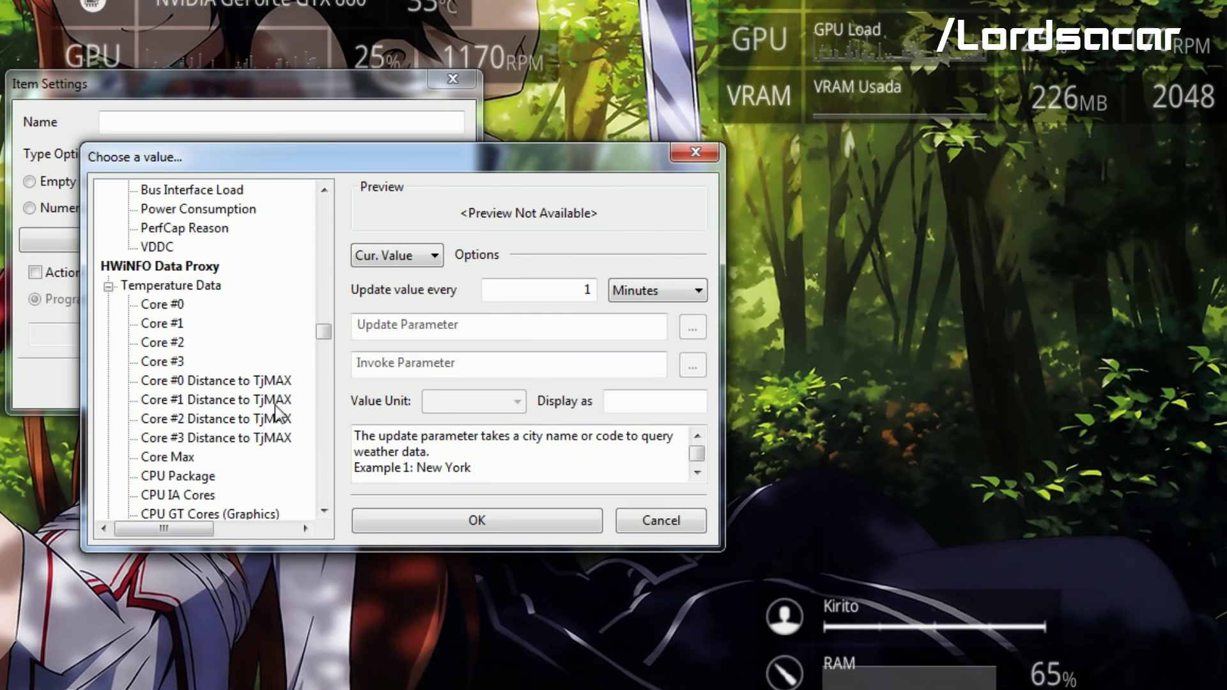
click(203, 438)
scroll(216, 436, down, 1)
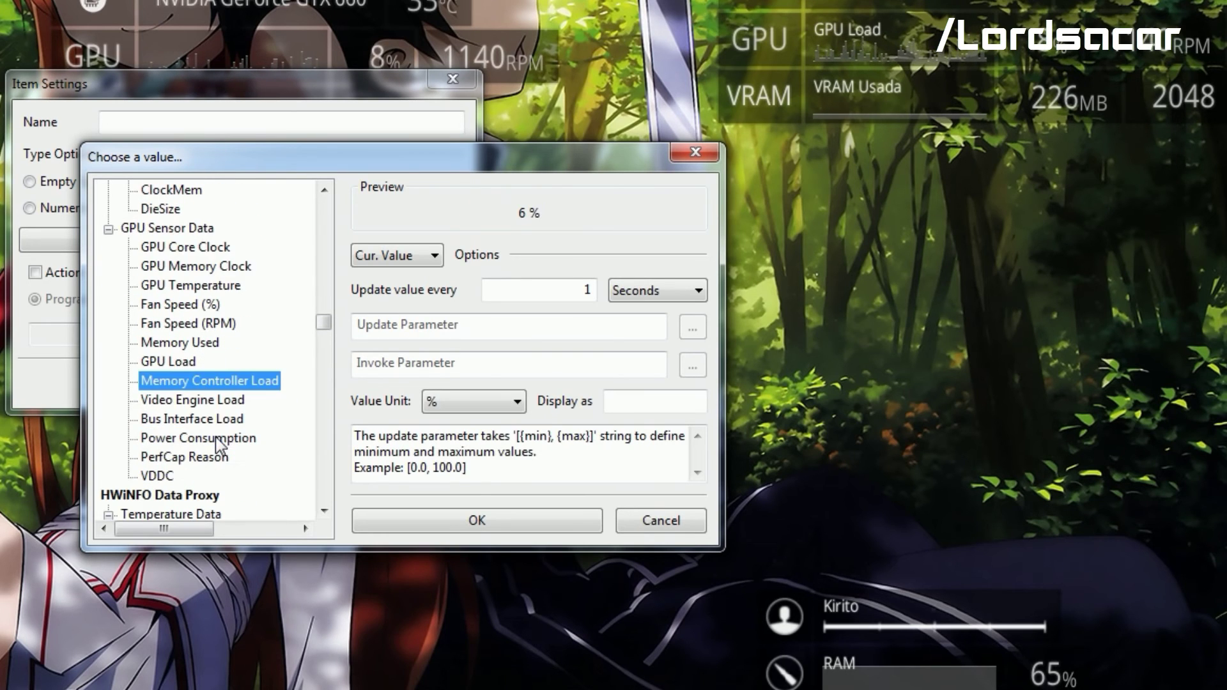
click(189, 362)
click(192, 344)
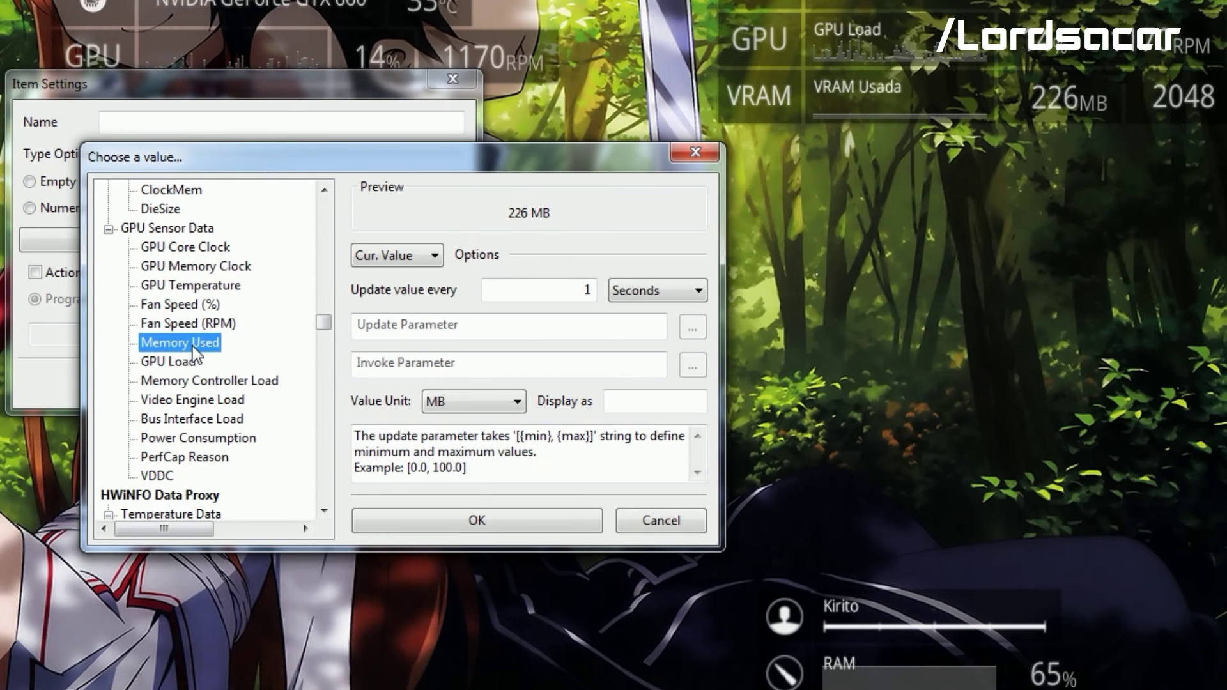
click(448, 525)
Step: Make the new memory item Numeric or Text, accept it without a name, and resize it to Preset D (Medium)
click(29, 208)
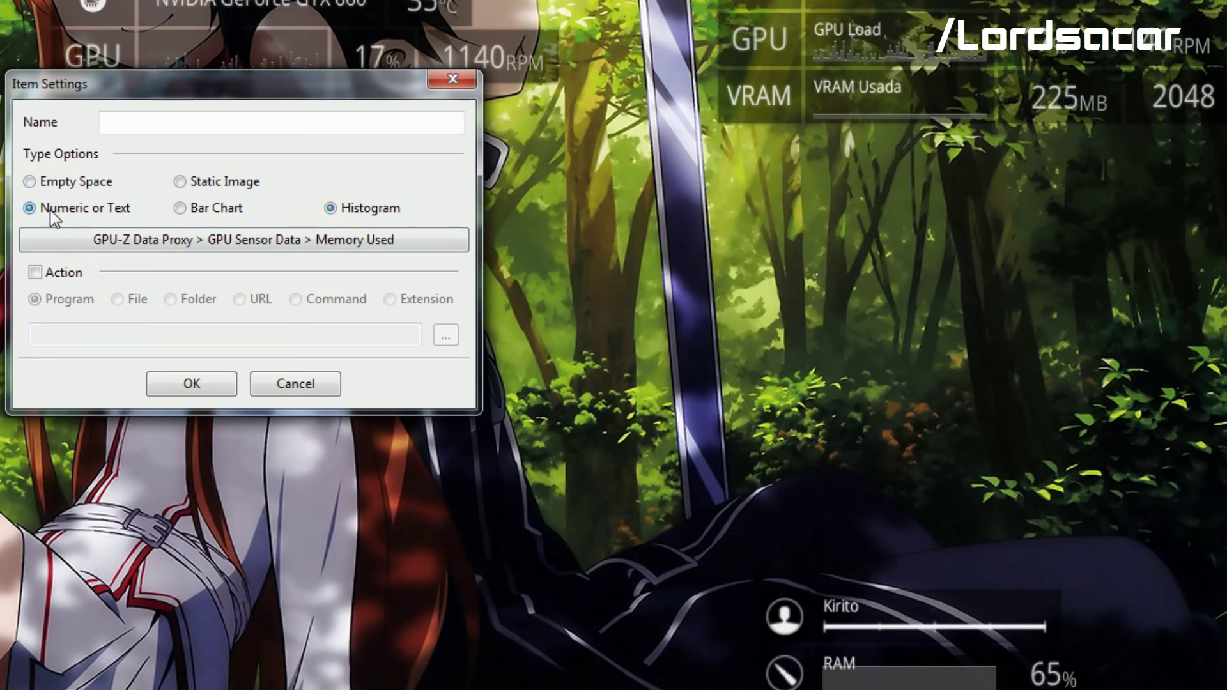
click(196, 120)
click(209, 382)
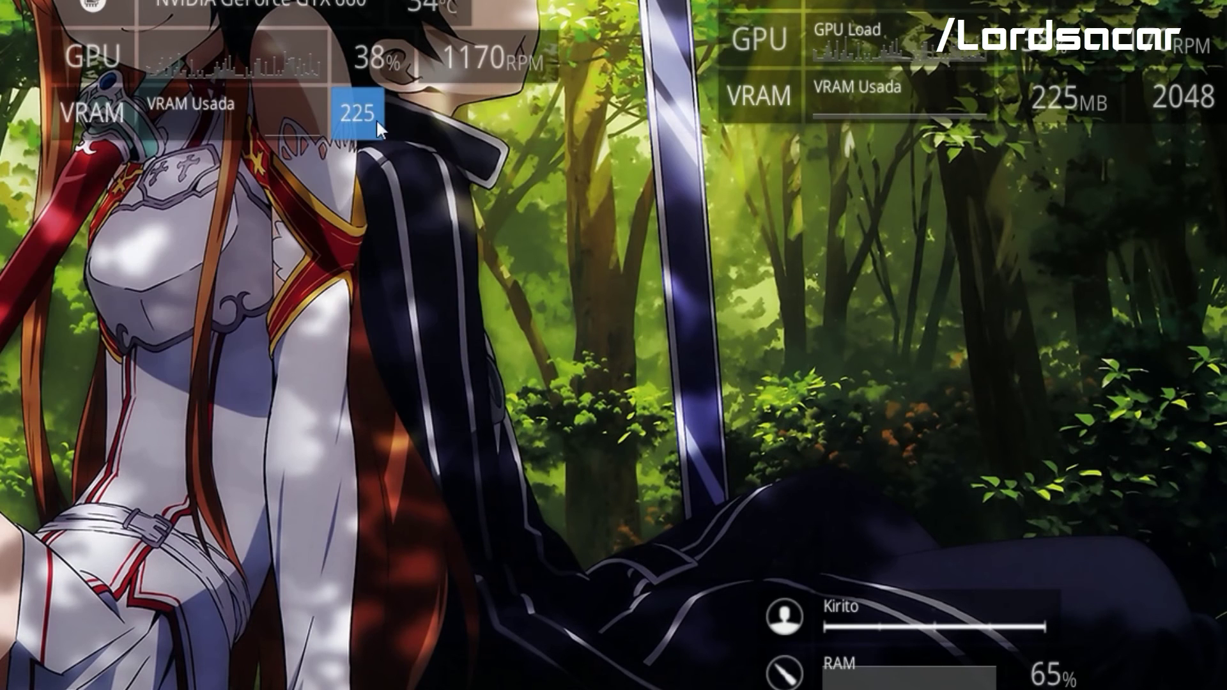
right_click(351, 110)
mouse_move(401, 147)
click(580, 214)
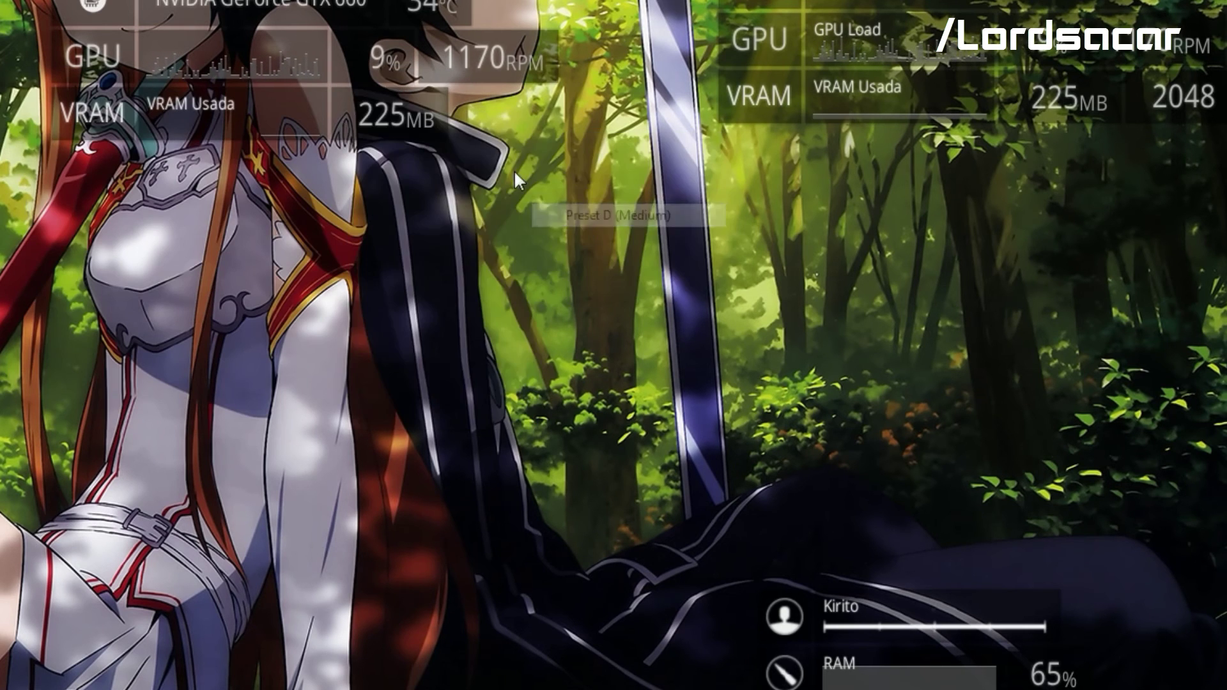
Step: Add a new item named Memoria Total after the used-memory value in the VRAM row, keeping the Static Image type
right_click(423, 121)
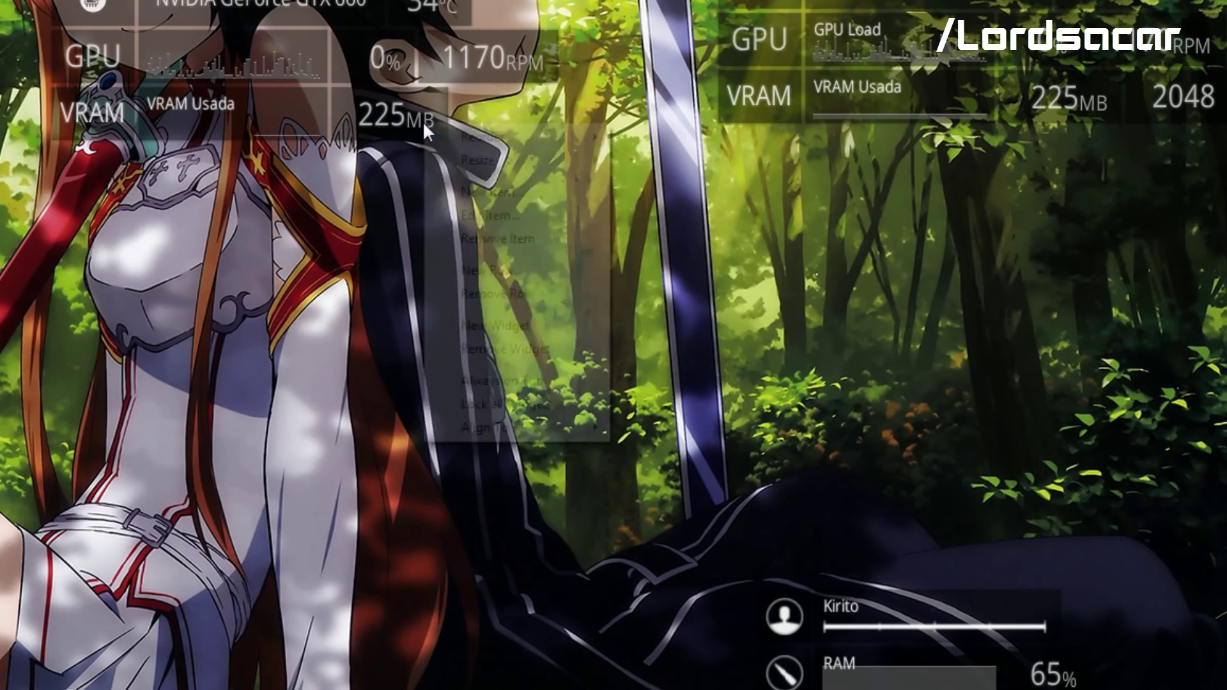
click(508, 189)
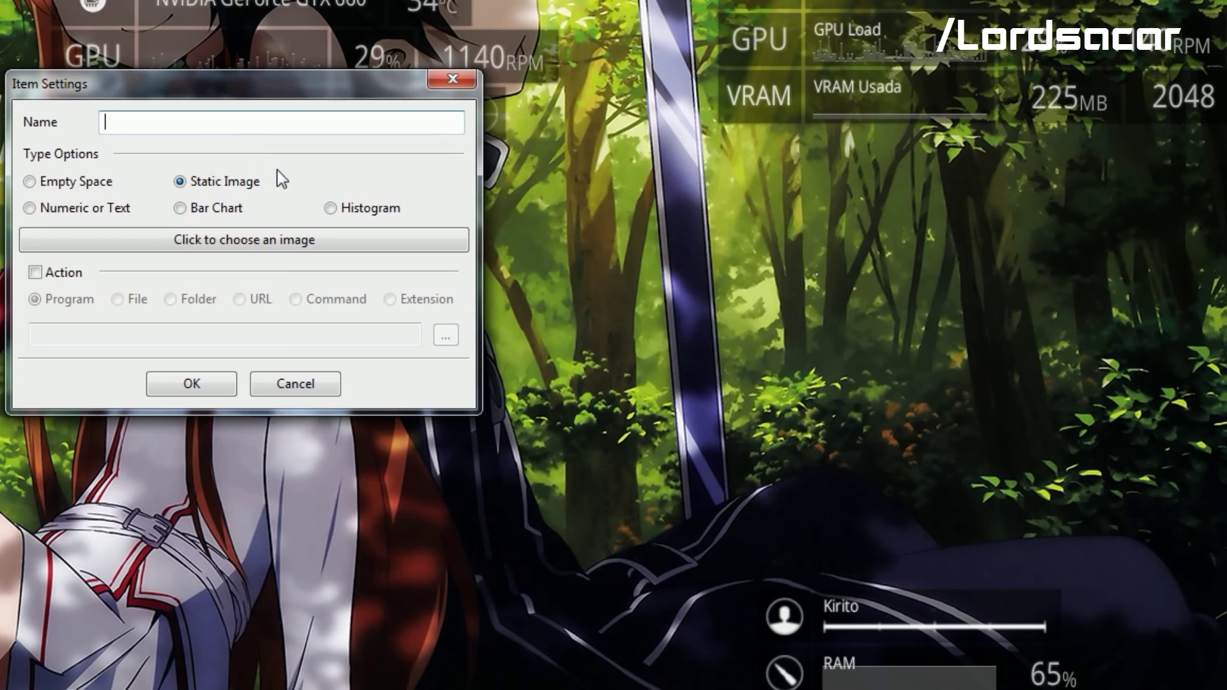
text(Mem)
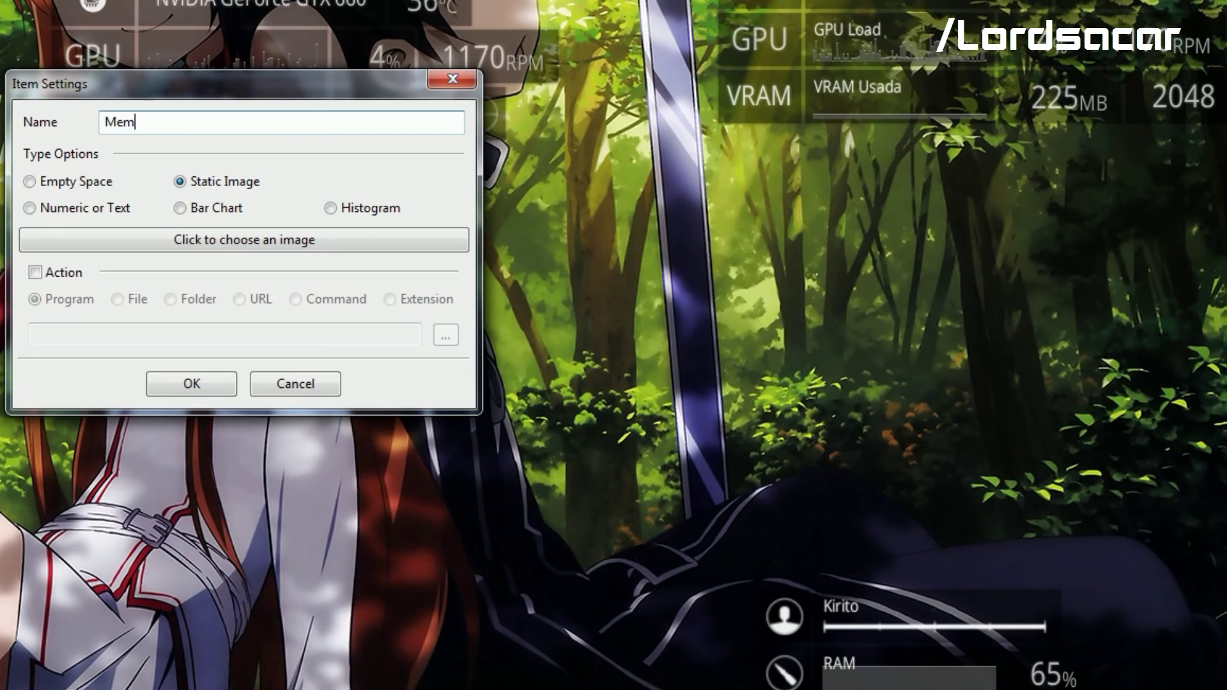
text(oria Torta)
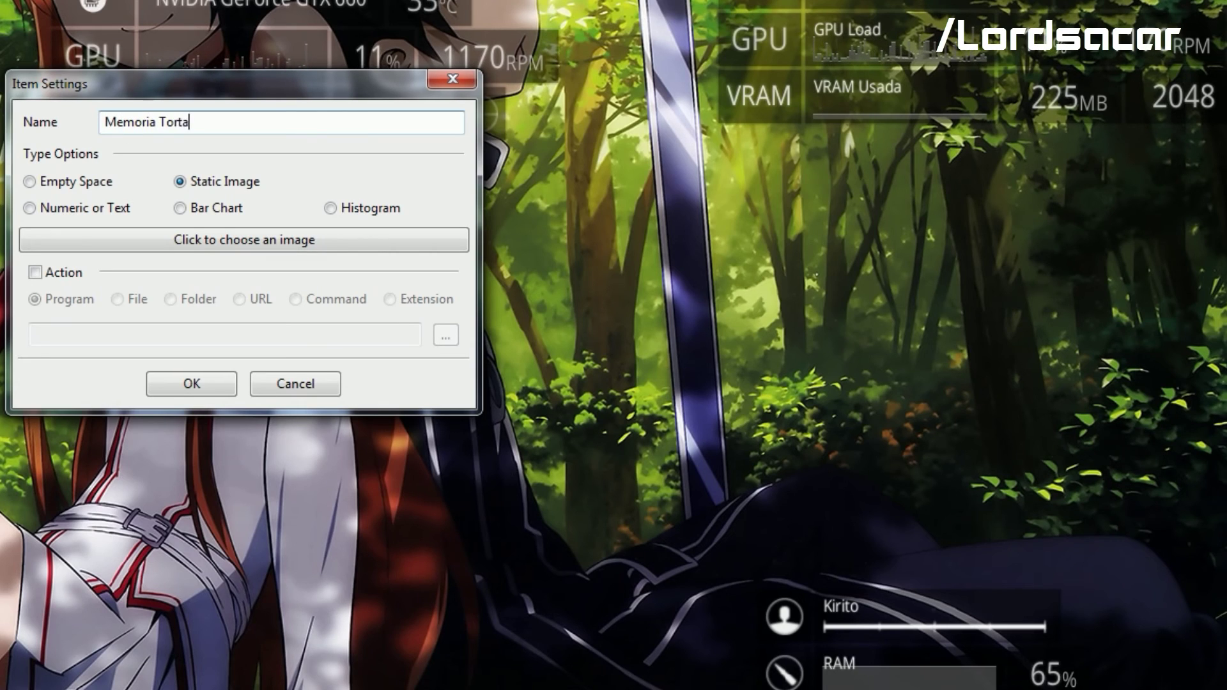
key(BackSpace)
key(BackSpace)
key(BackSpace)
text(tal)
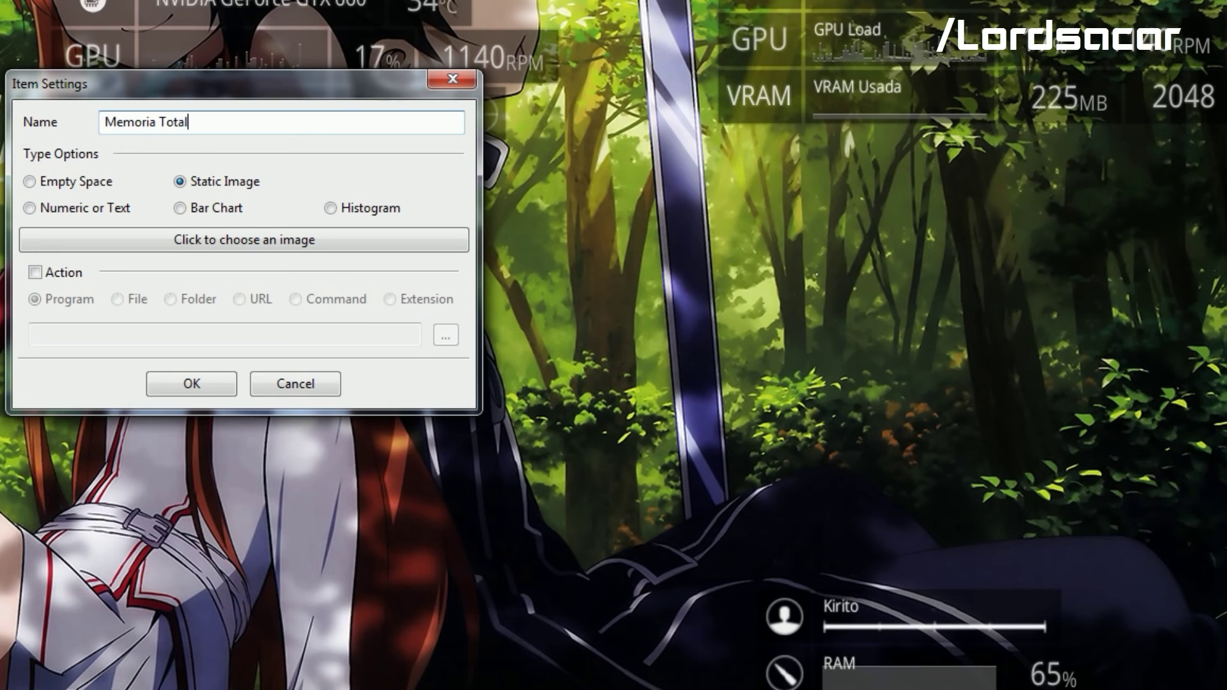
click(205, 382)
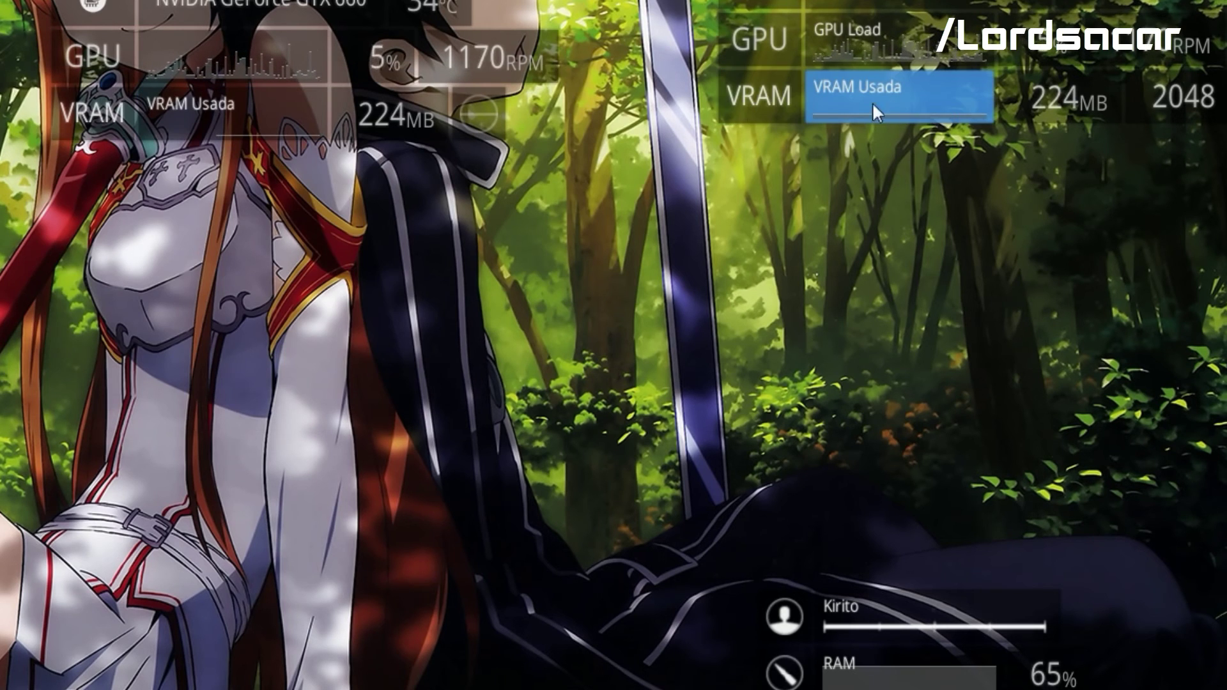
Step: Open the VRAM Usada histogram's value options and copy the example range [0.0, 100.0] into its update parameter
right_click(199, 114)
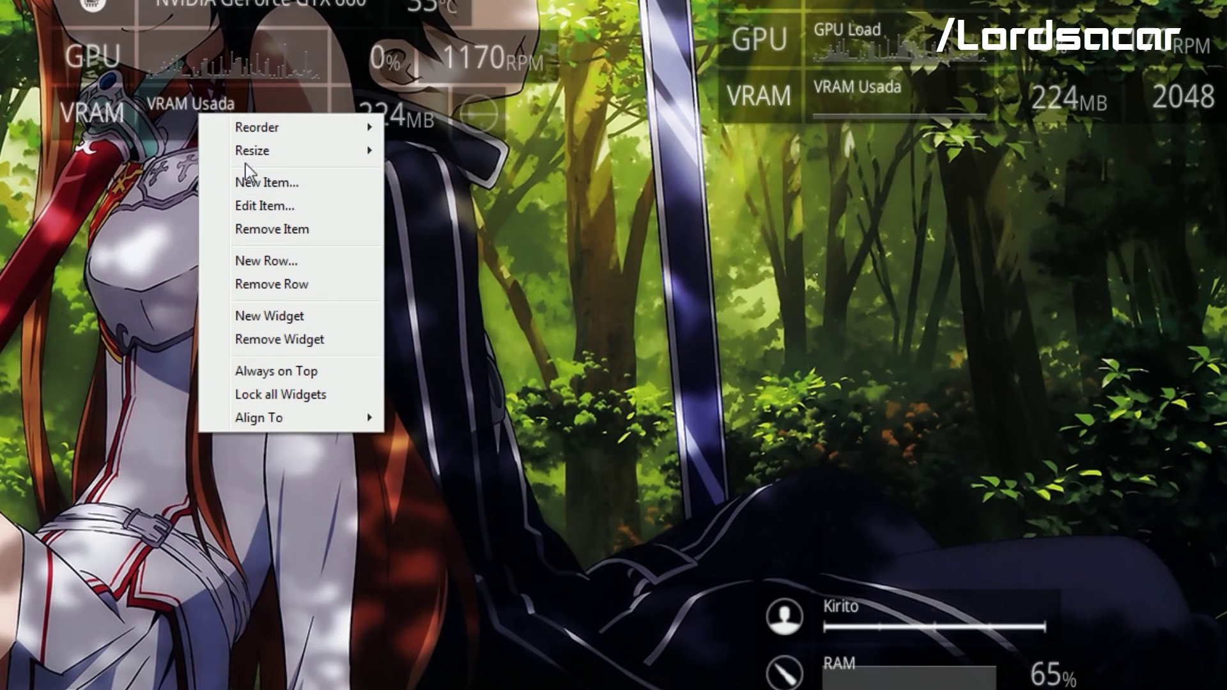
click(263, 205)
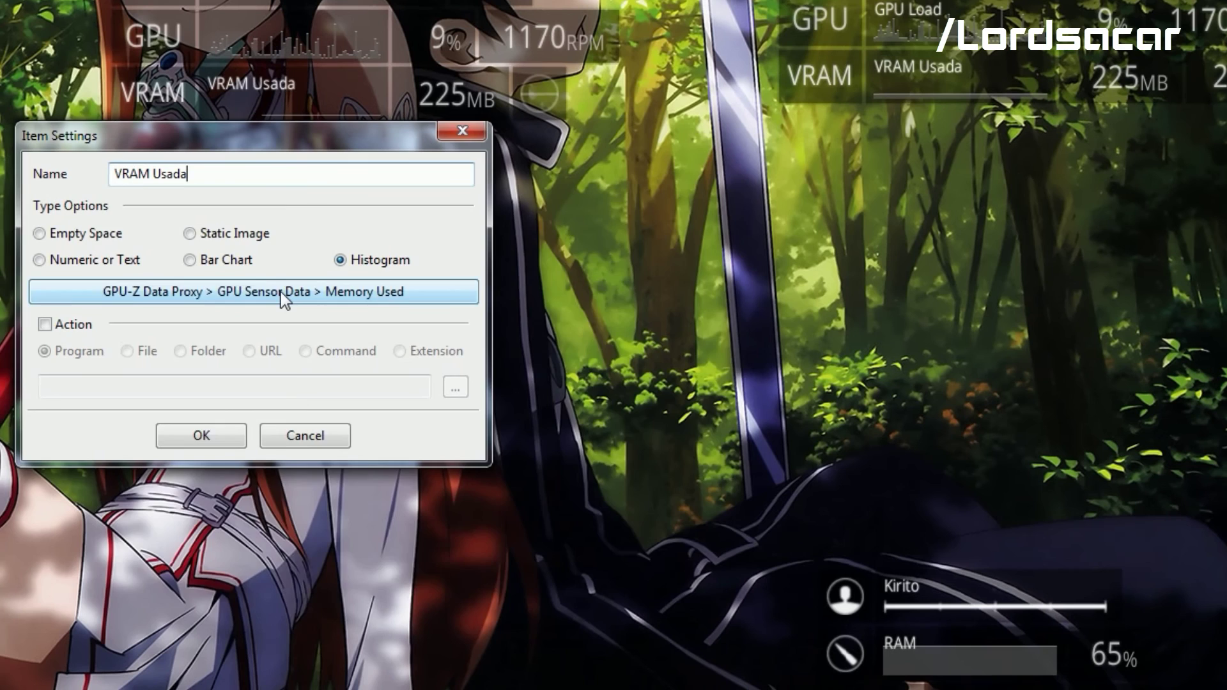
click(282, 296)
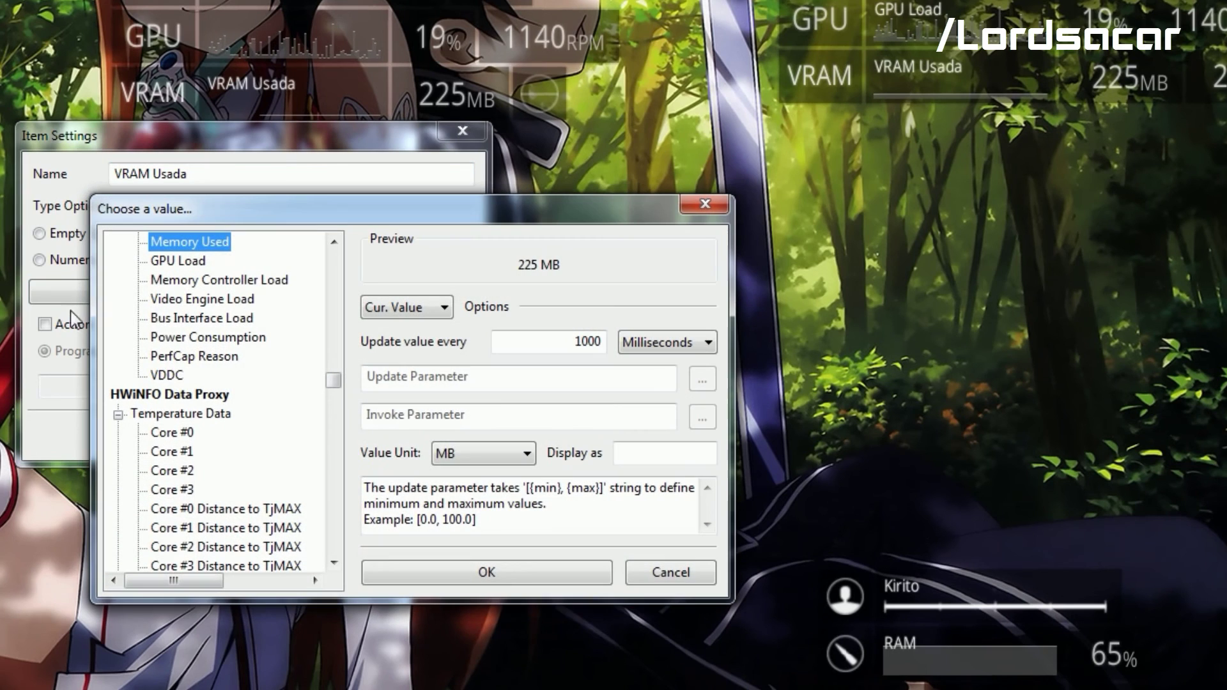
drag(478, 519, 420, 525)
key(ctrl+c)
click(487, 374)
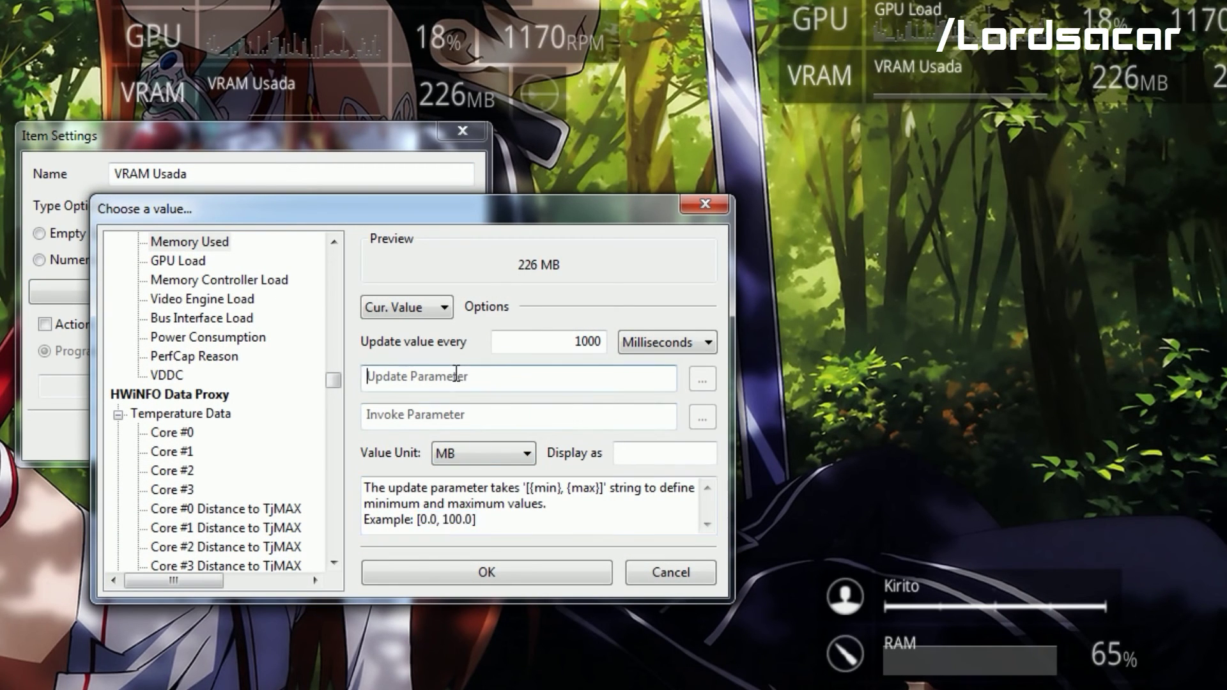
key(ctrl+v)
Step: Change the maximum in the VRAM Usada update parameter to 2048.0 and accept the item settings
drag(413, 375, 400, 375)
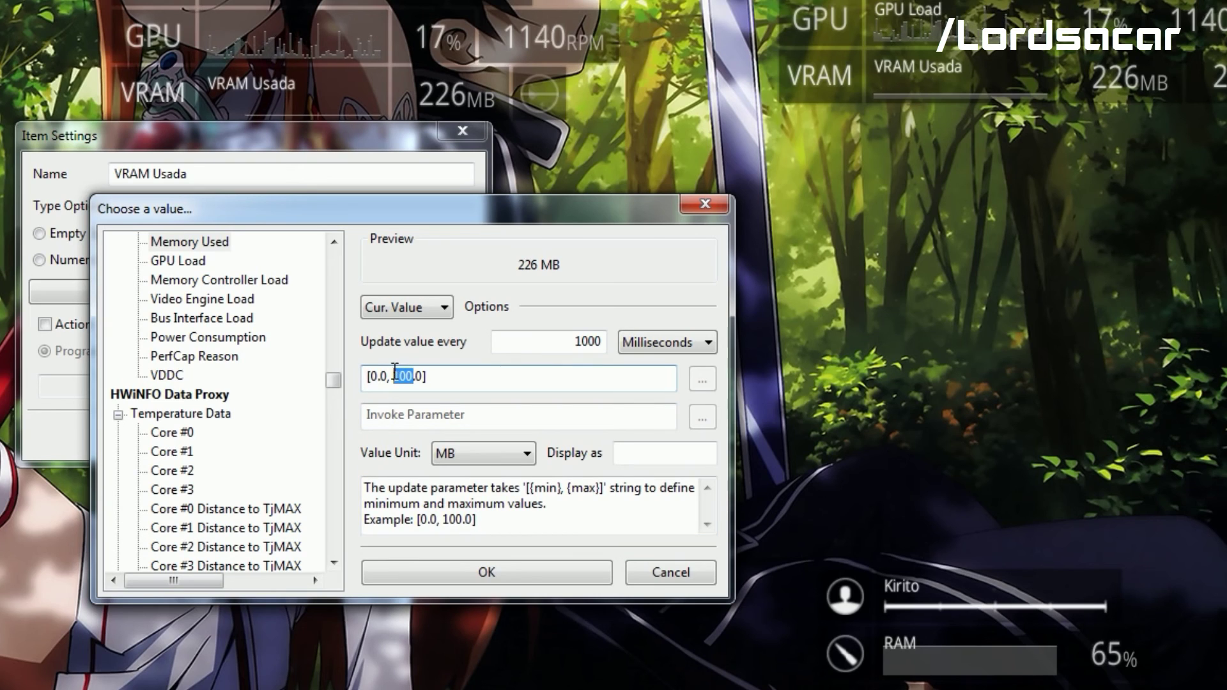
text(20)
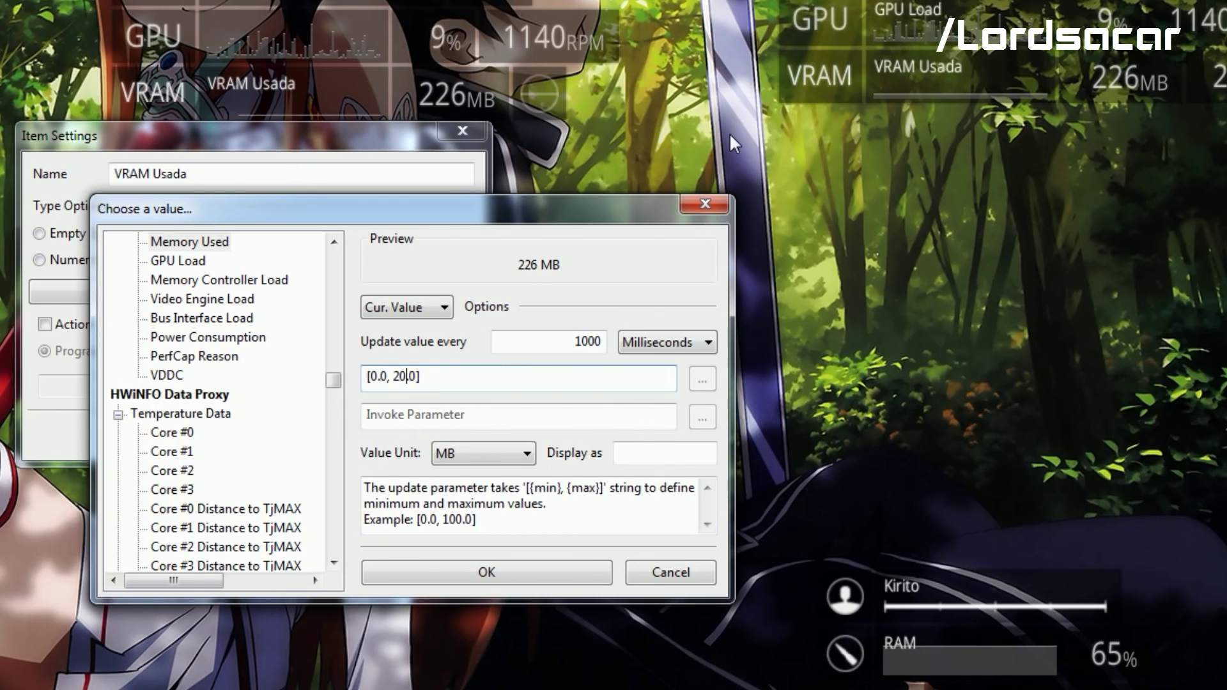
text(48)
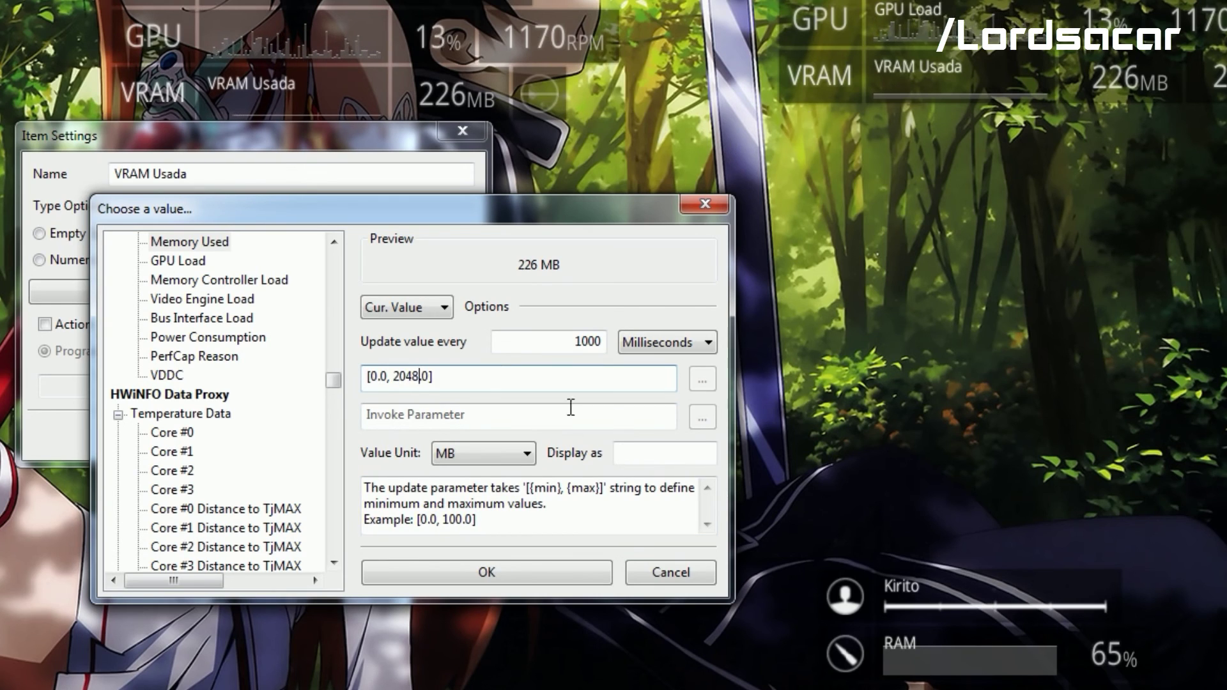
click(525, 569)
click(190, 434)
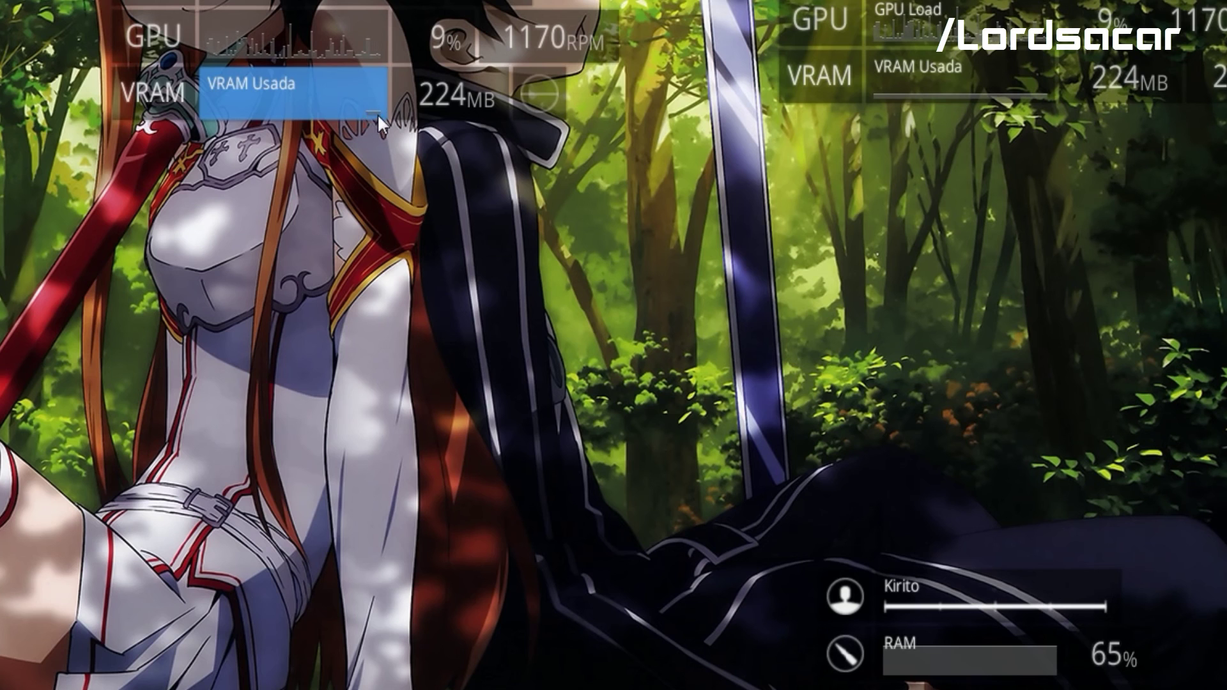
Step: Change the Memoria Total item to Numeric or Text and select Memory Used from the GPU-Z sensor data as its value
right_click(528, 98)
click(587, 194)
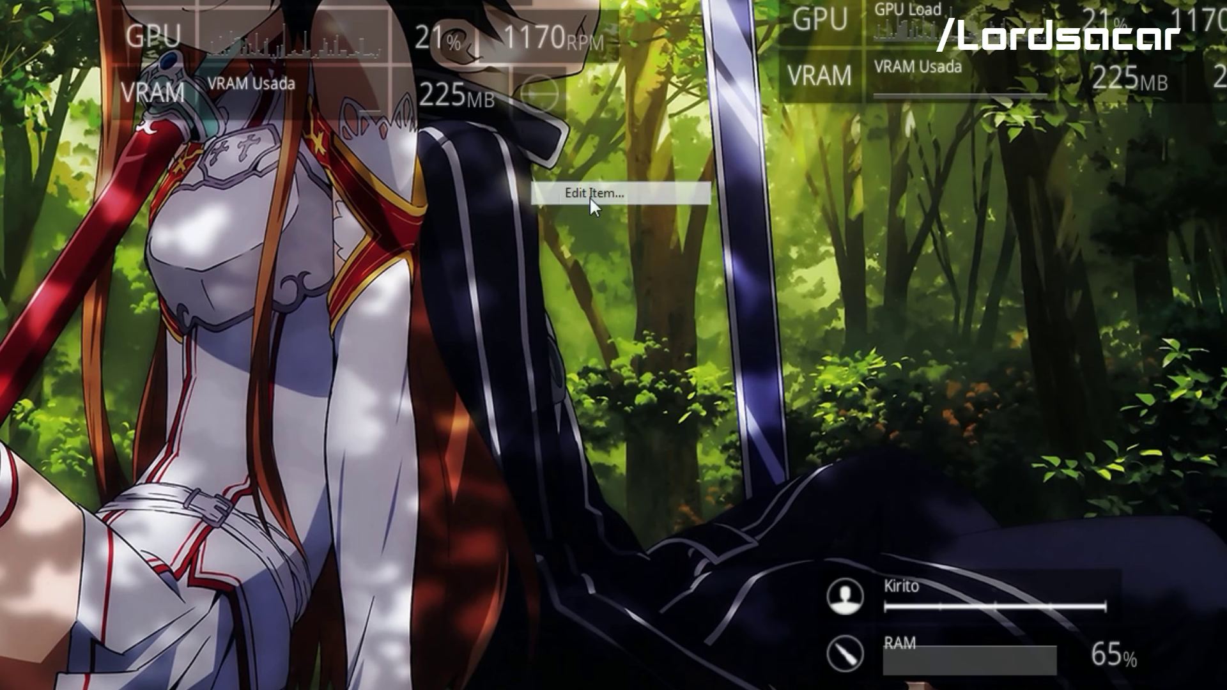
click(289, 225)
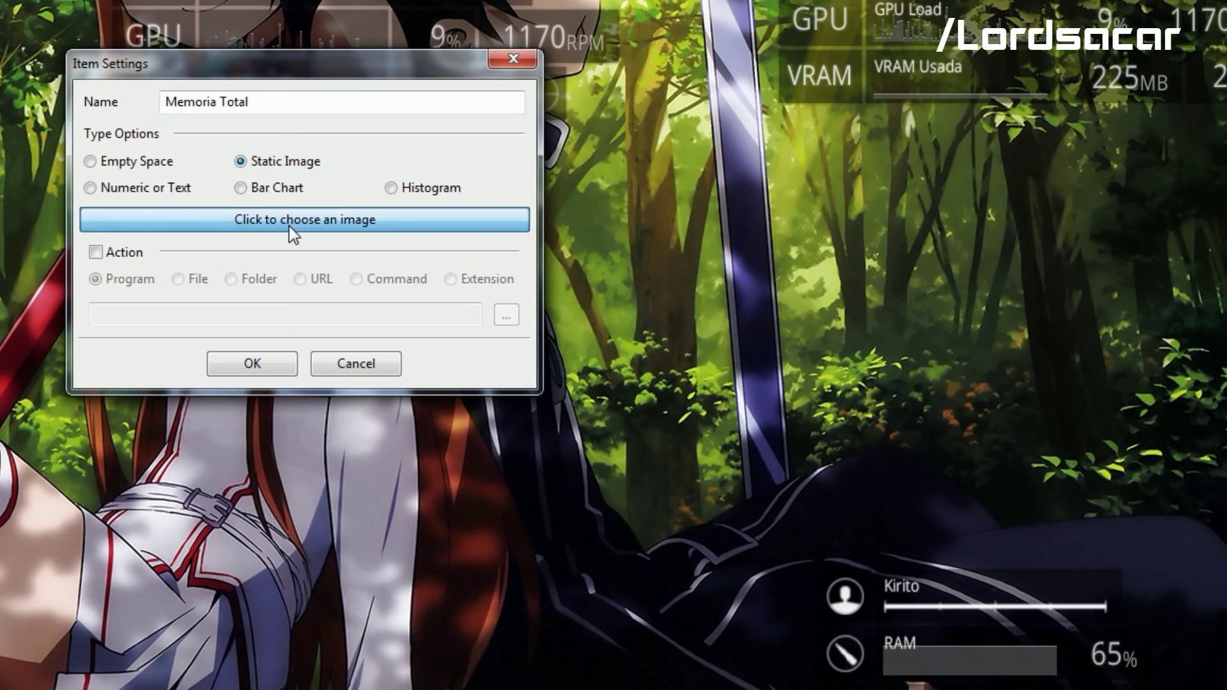
click(179, 188)
click(203, 225)
scroll(351, 285, up, 8)
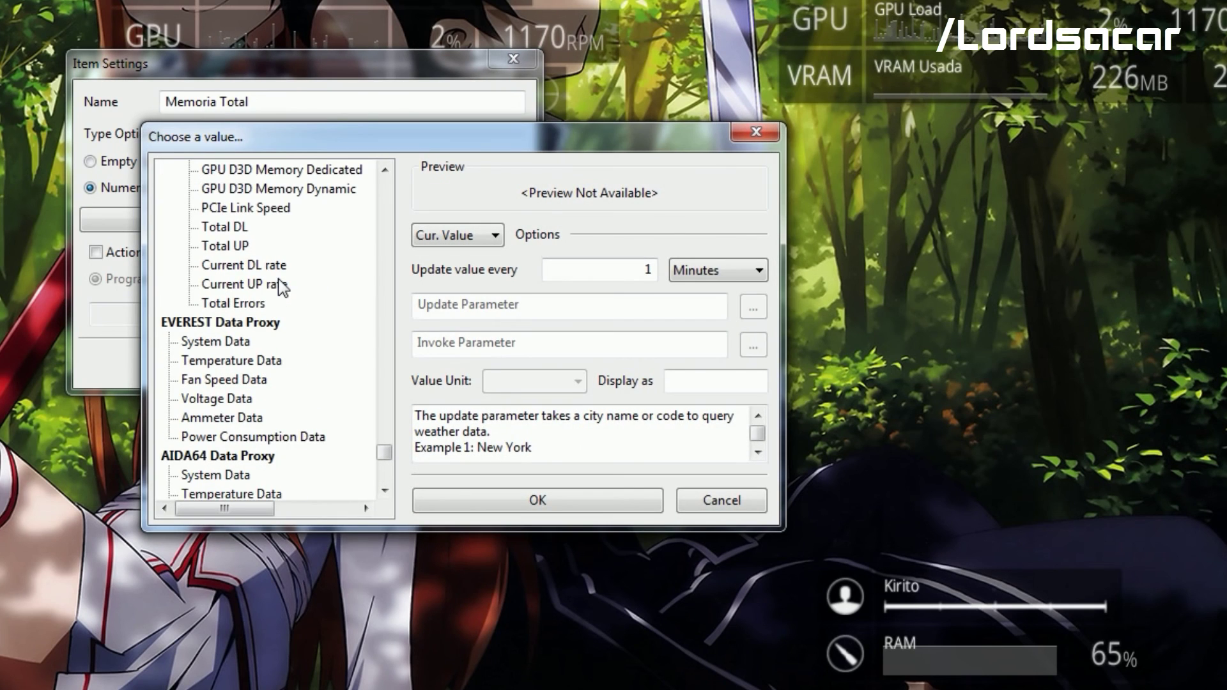
scroll(281, 289, up, 15)
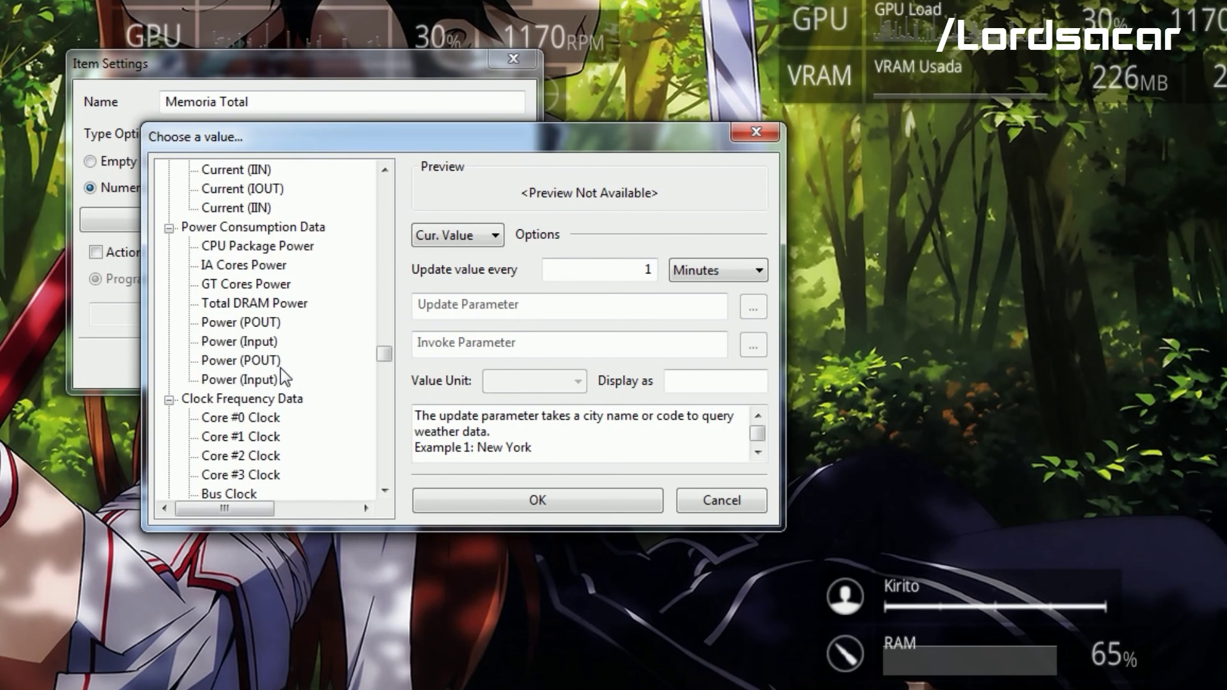
scroll(282, 377, up, 15)
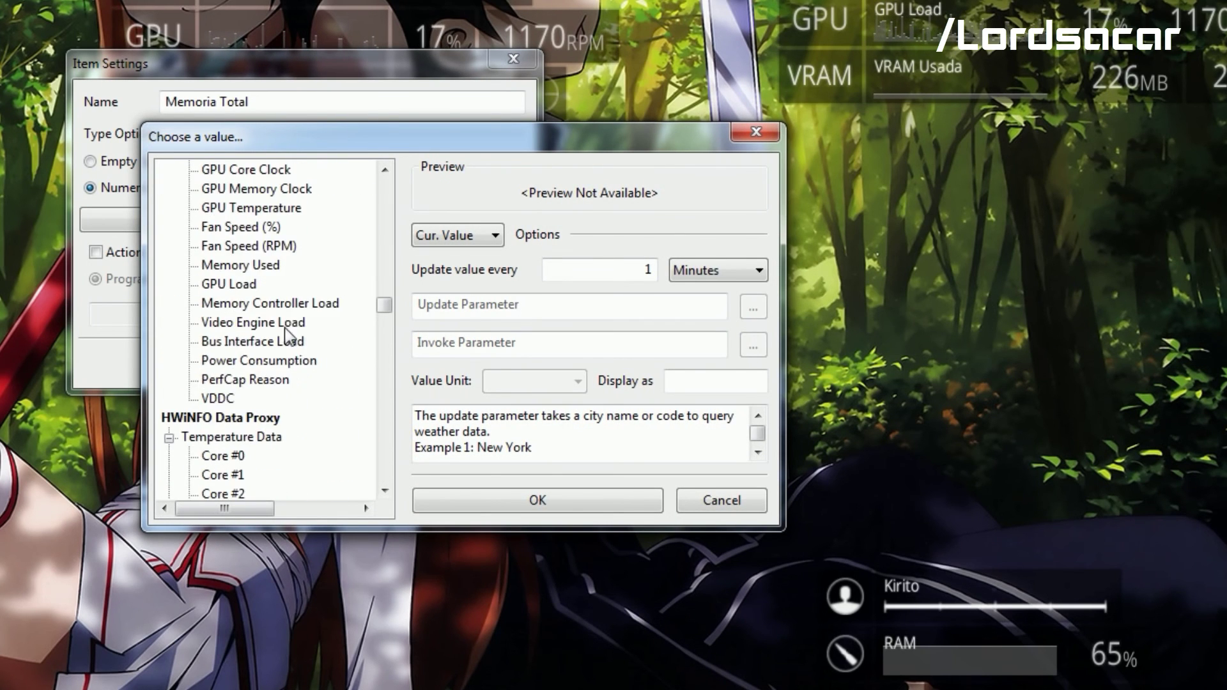
click(263, 268)
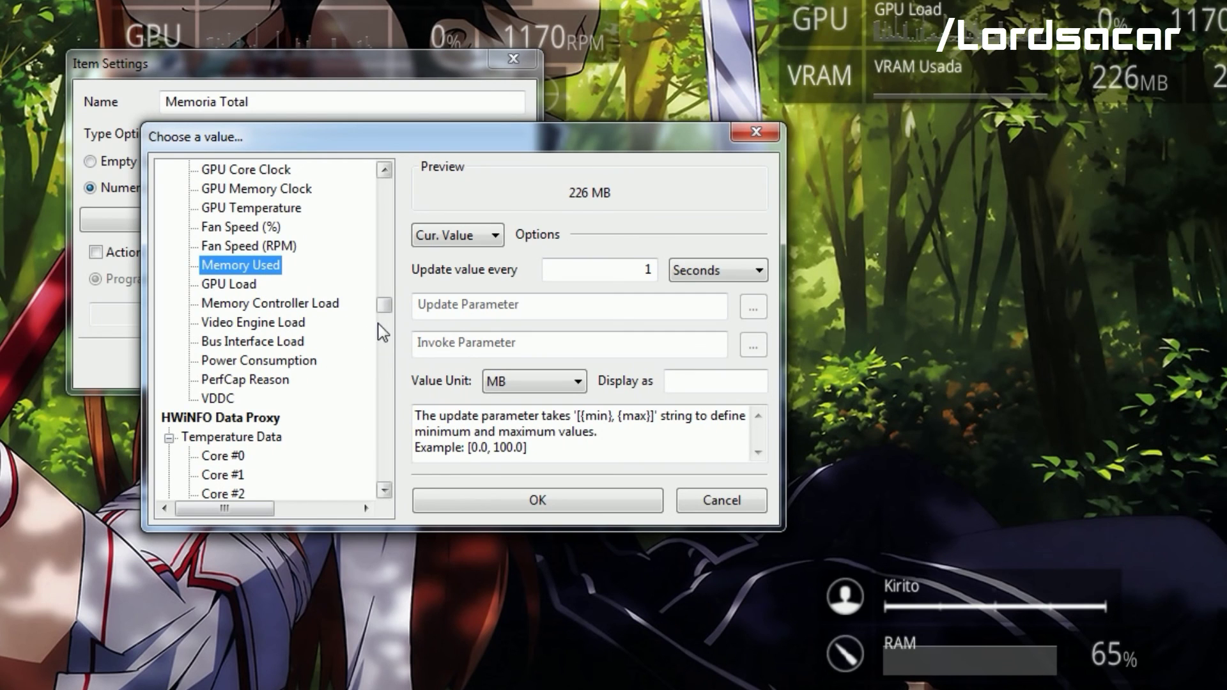